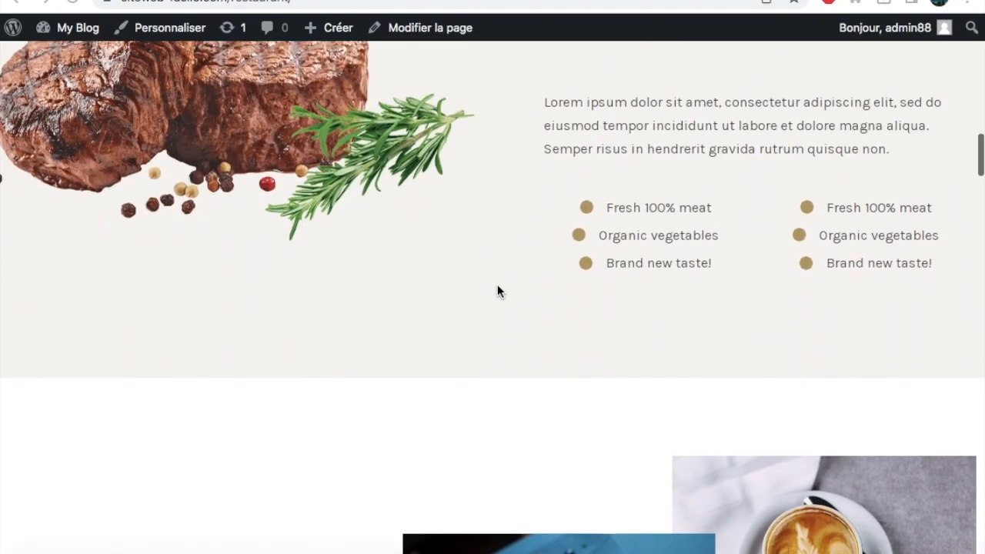
Look through the restaurant home page's sections from the meat feature down to the map and footer
scroll(497, 290, "down", 12)
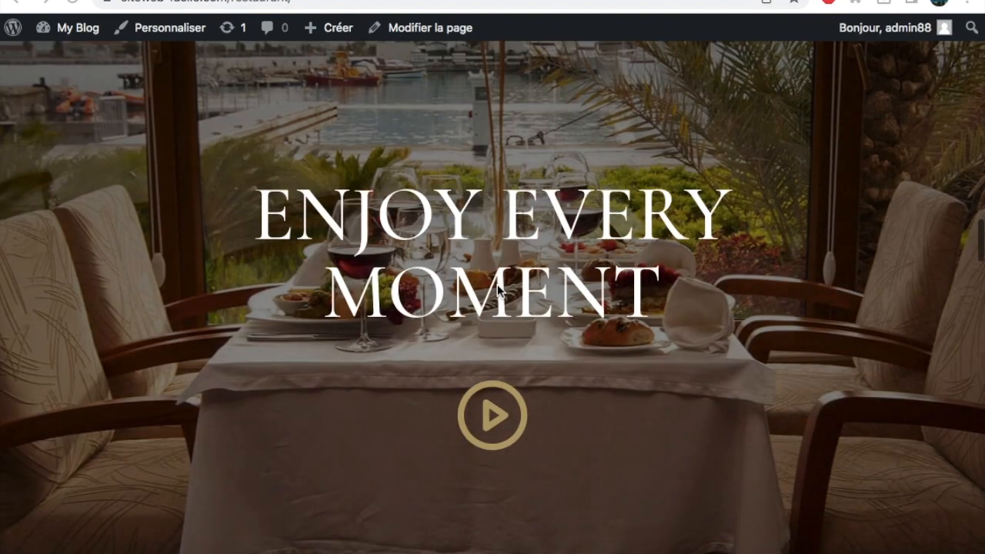
scroll(497, 290, "down", 12)
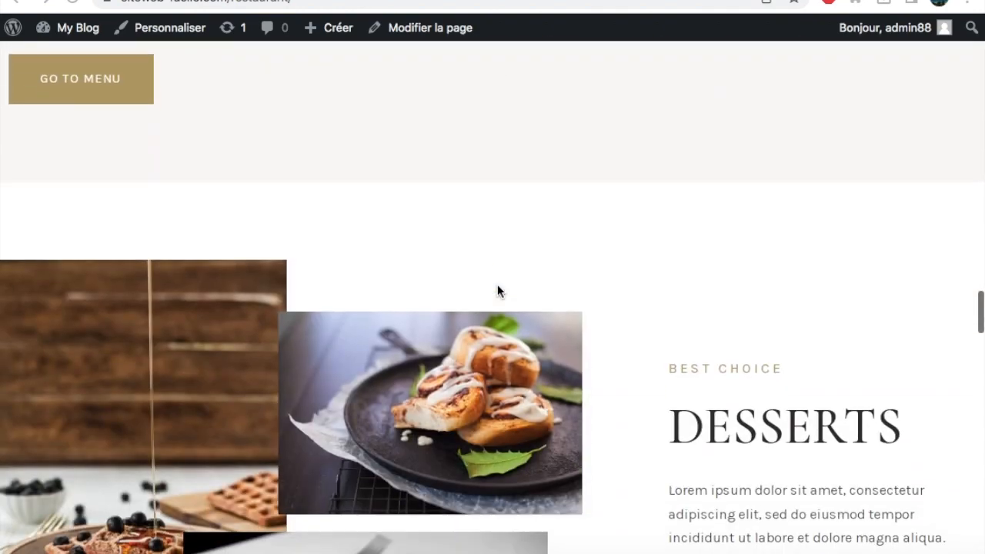
scroll(497, 291, "down", 8)
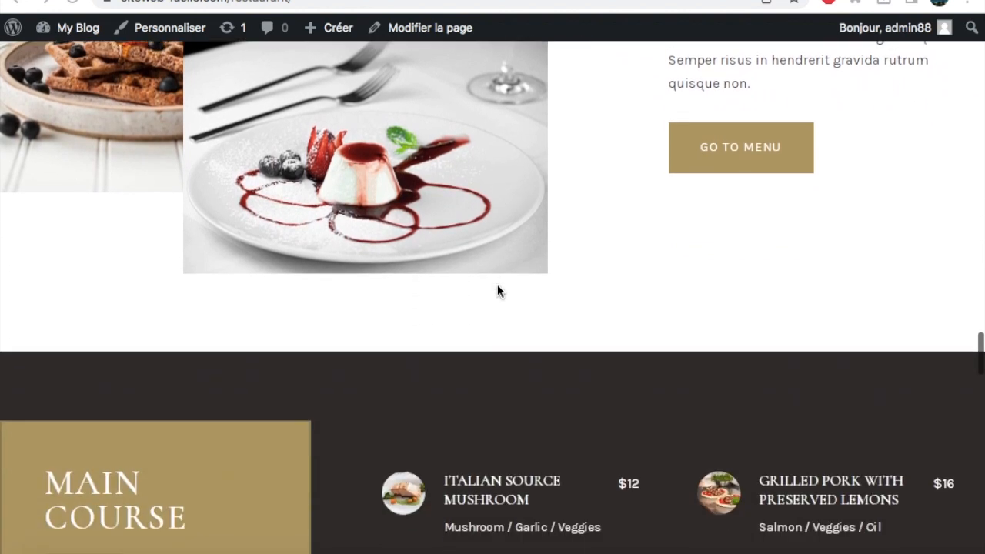
scroll(497, 291, "down", 12)
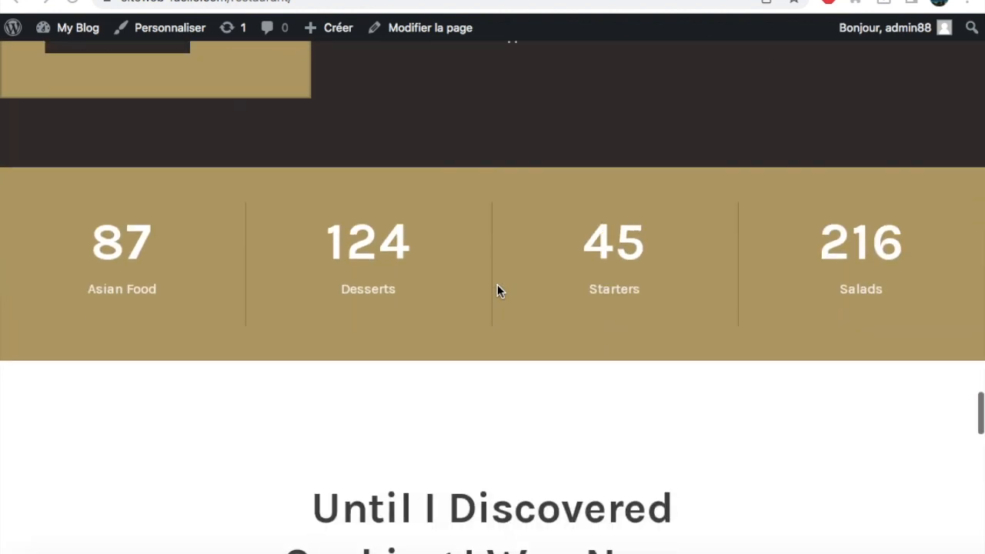
scroll(497, 291, "down", 10)
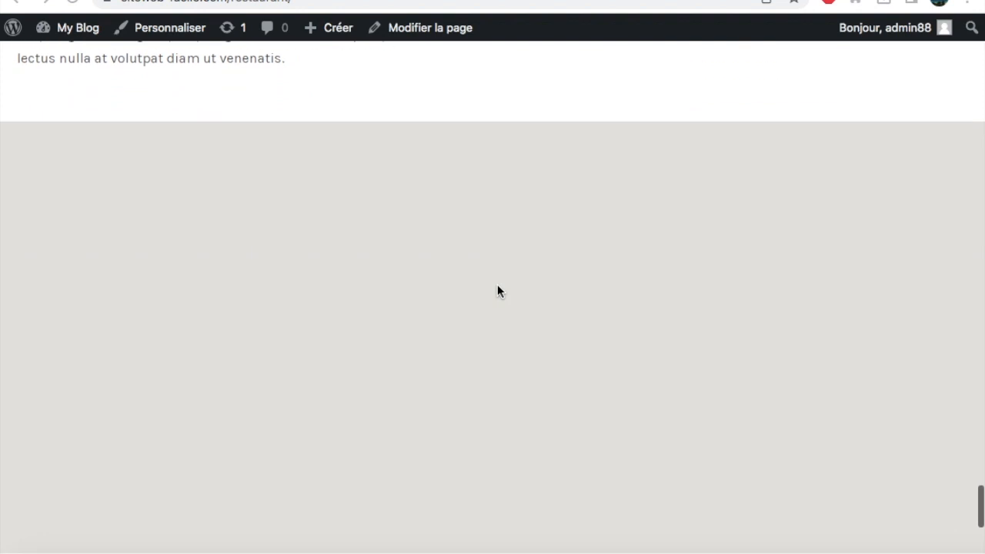
scroll(497, 291, "down", 1)
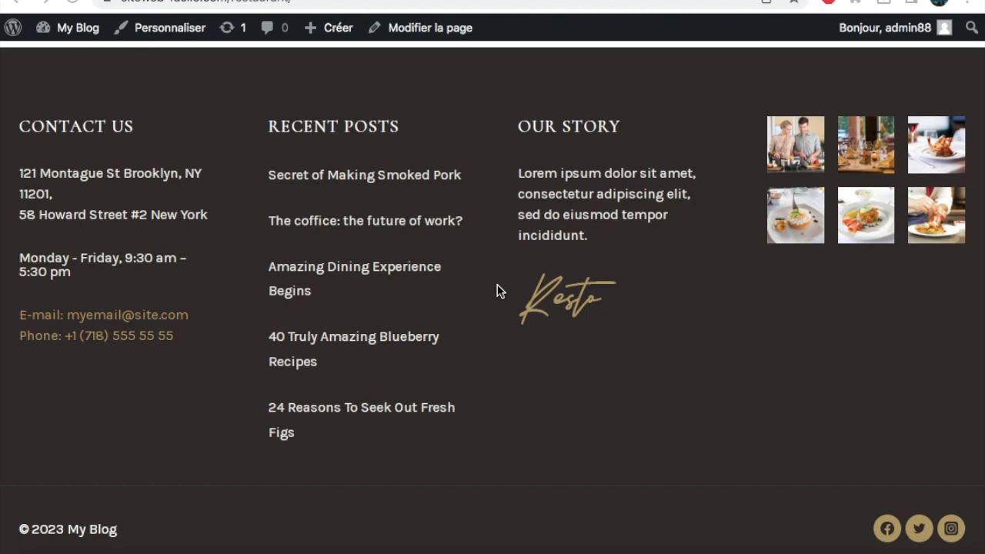
scroll(497, 285, "up", 4)
scroll(497, 285, "down", 5)
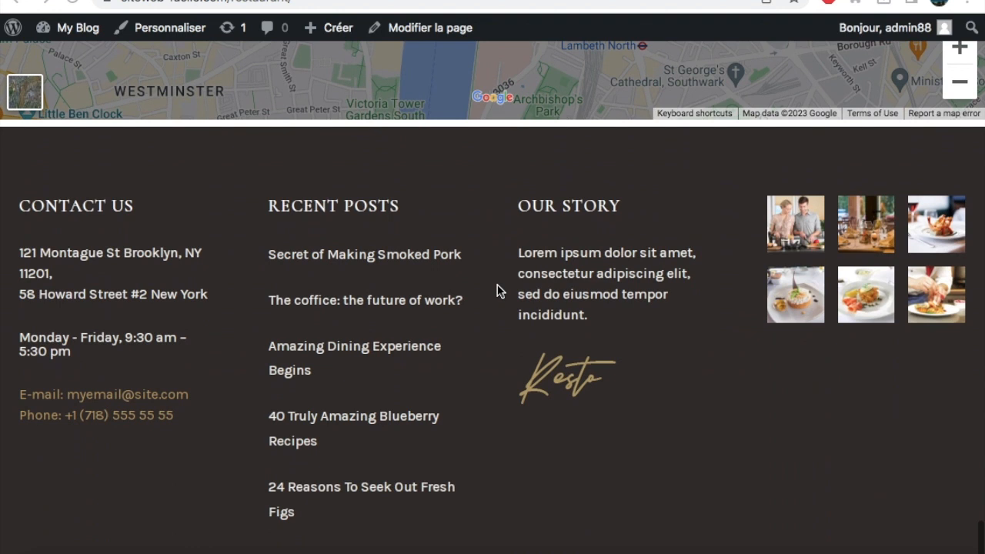
scroll(497, 285, "up", 1)
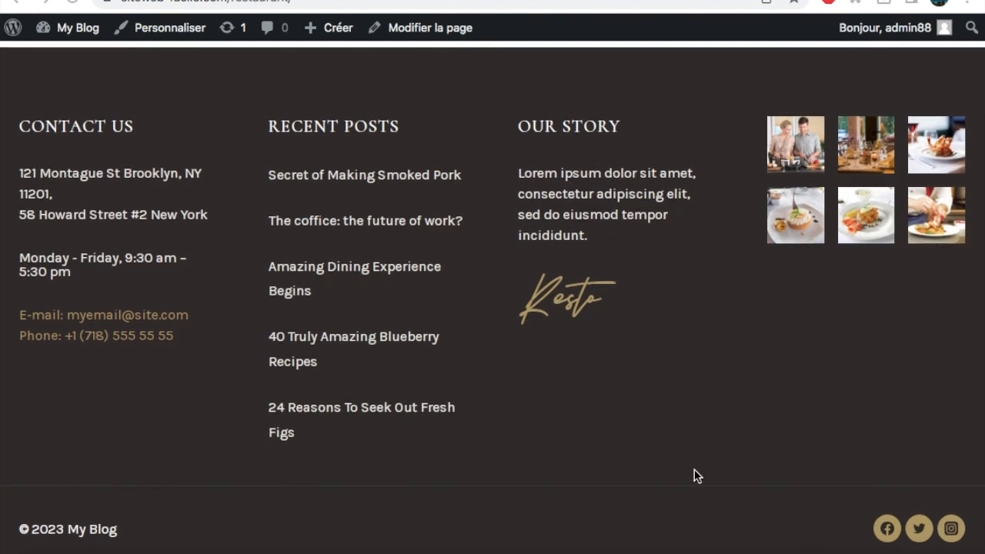
Review the home page's map, category counters, Main Course price list and Desserts section
scroll(696, 475, "up", 8)
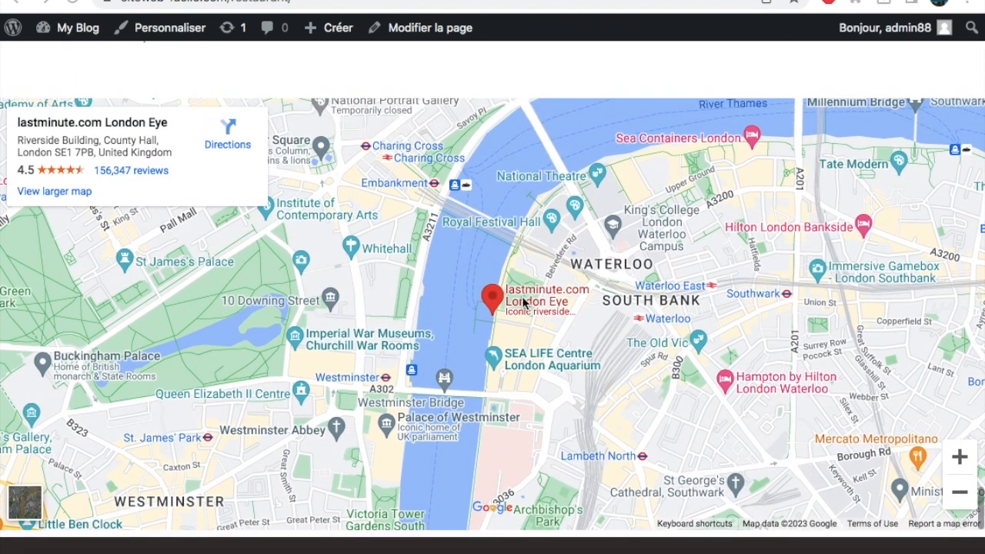
scroll(523, 301, "up", 2)
scroll(521, 300, "up", 10)
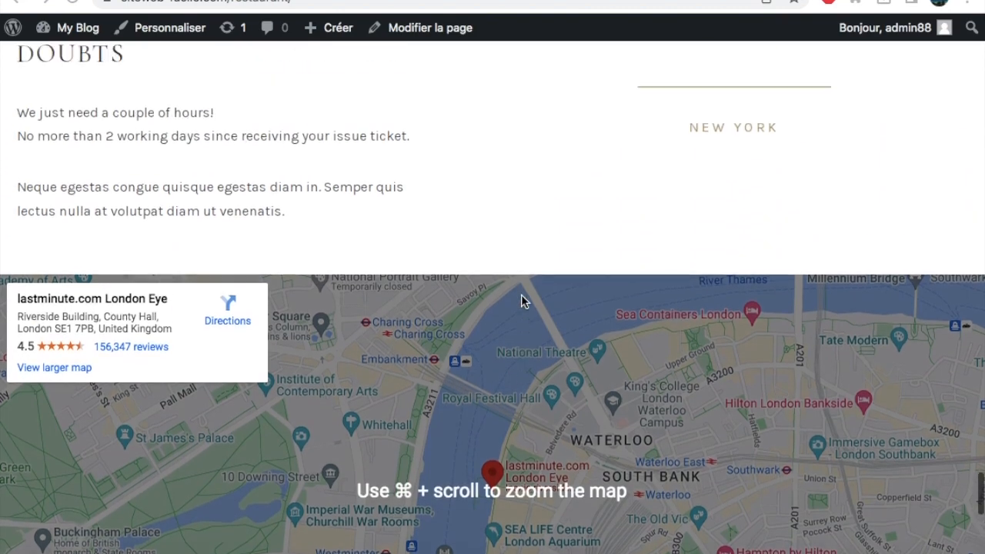
scroll(521, 301, "up", 10)
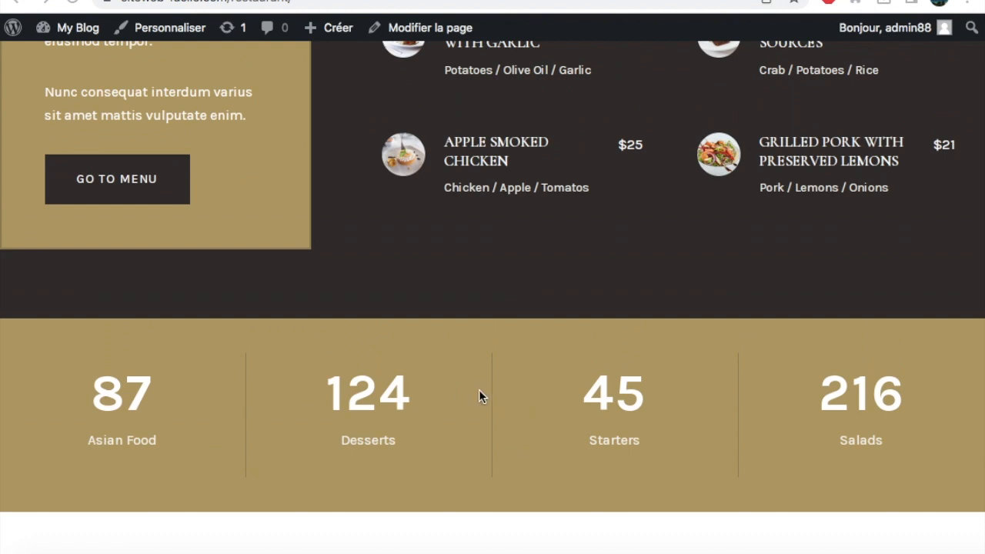
scroll(480, 390, "up", 10)
scroll(591, 372, "down", 2)
scroll(513, 264, "up", 3)
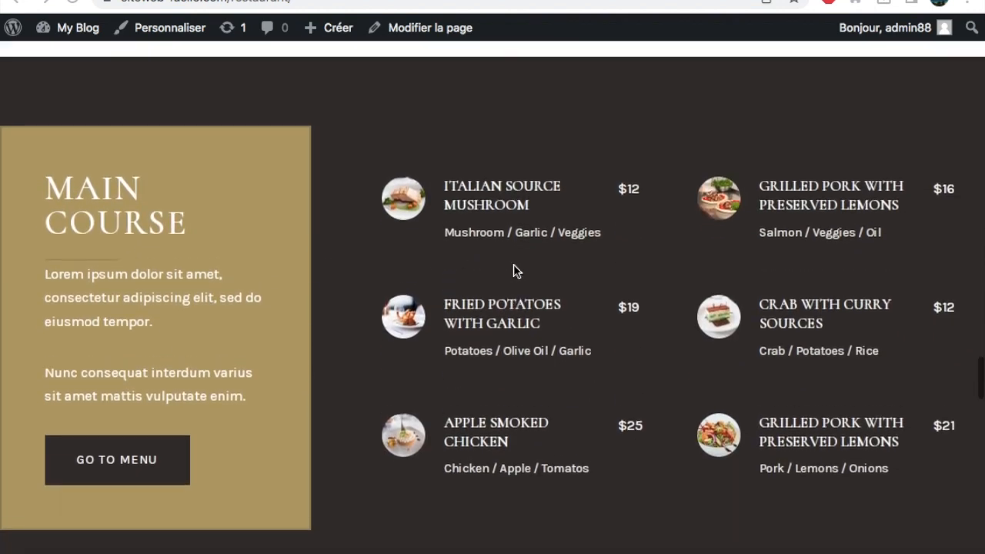
scroll(514, 264, "down", 1)
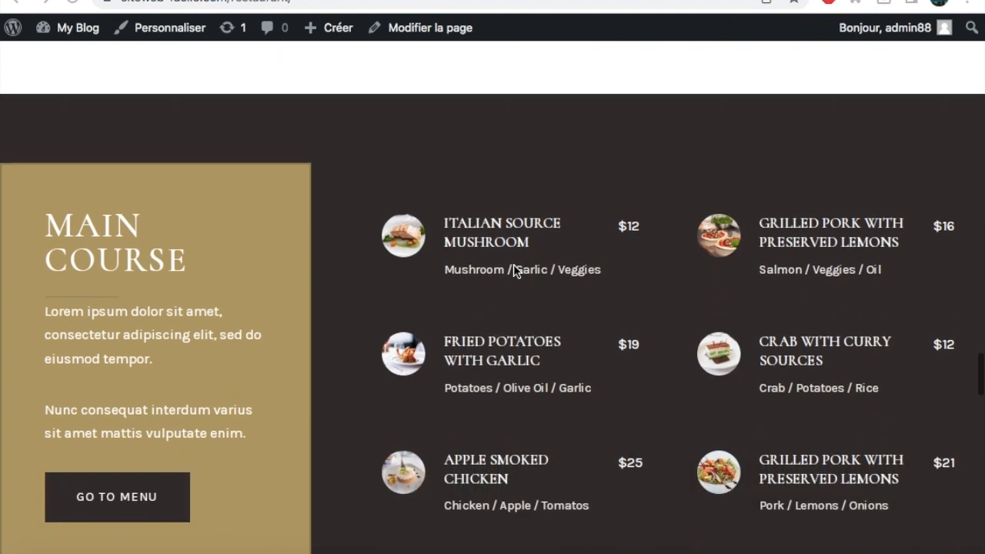
scroll(513, 264, "up", 3)
scroll(513, 264, "down", 3)
scroll(513, 264, "up", 8)
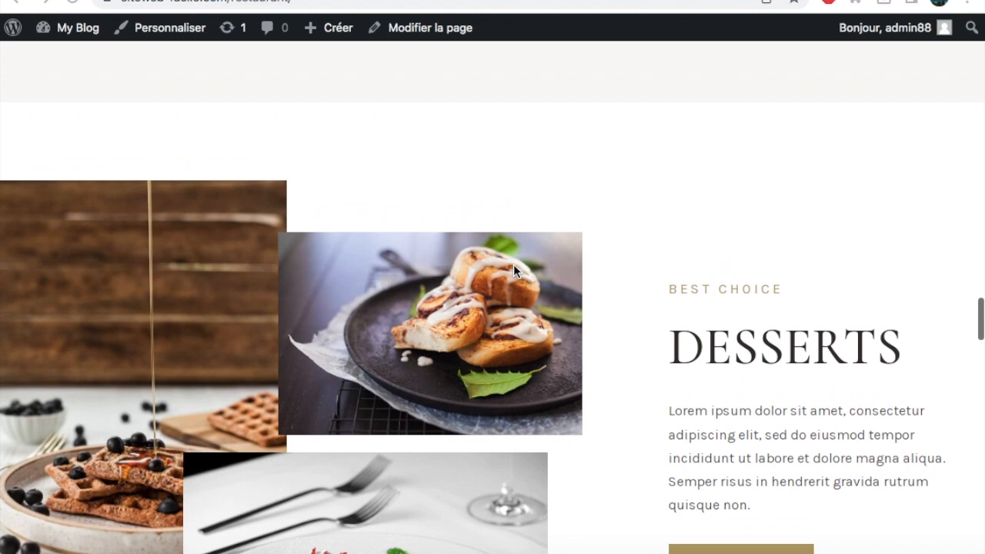
scroll(513, 264, "down", 3)
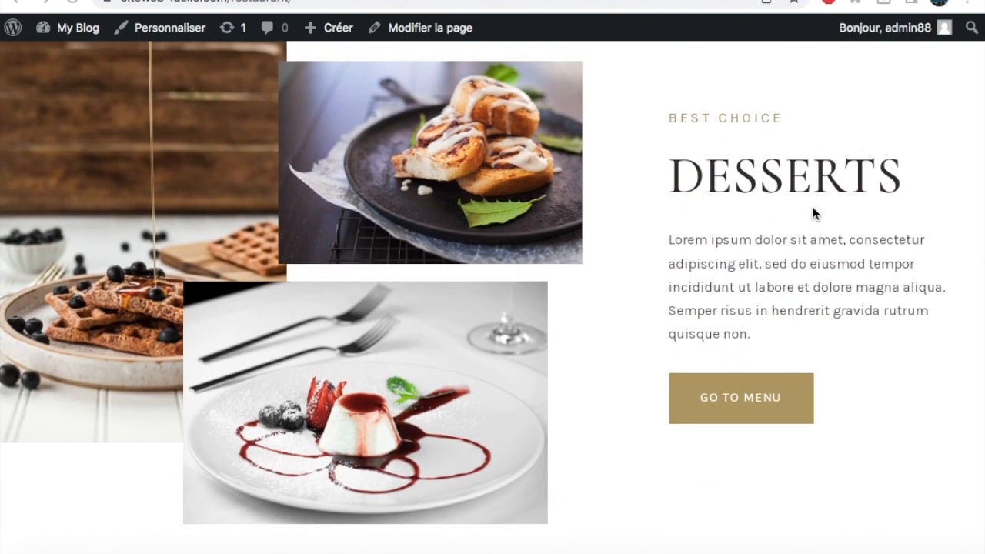
Examine the home page's video banner, Delight section, Discover Our Story section and opening banner with meal times
scroll(795, 352, "up", 10)
scroll(796, 348, "down", 4)
scroll(796, 347, "up", 6)
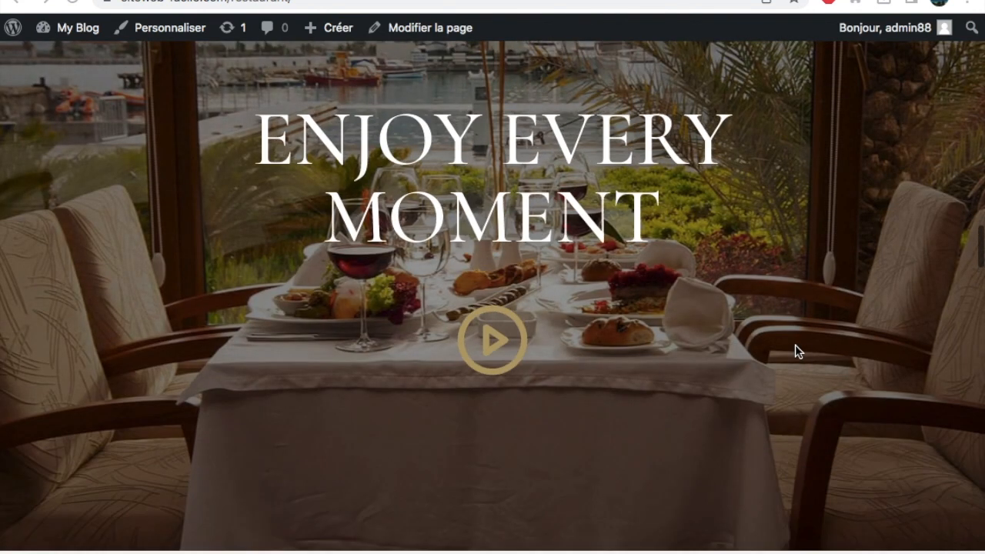
scroll(796, 352, "up", 2)
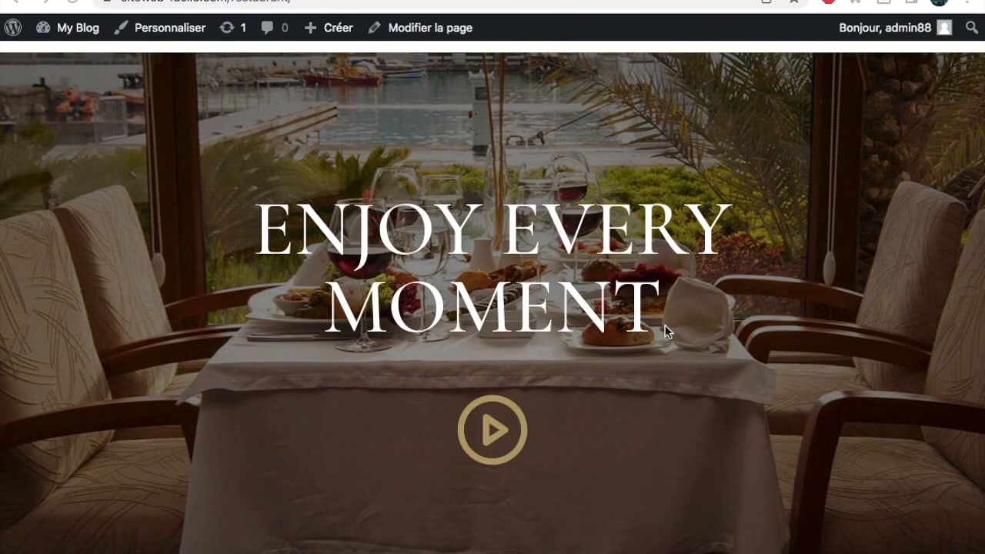
scroll(665, 325, "up", 1)
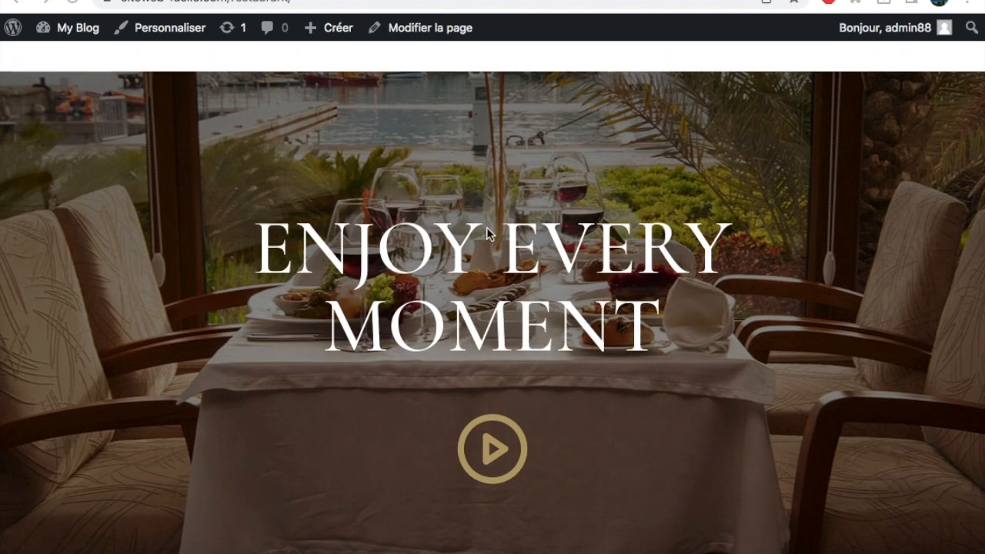
scroll(486, 233, "up", 8)
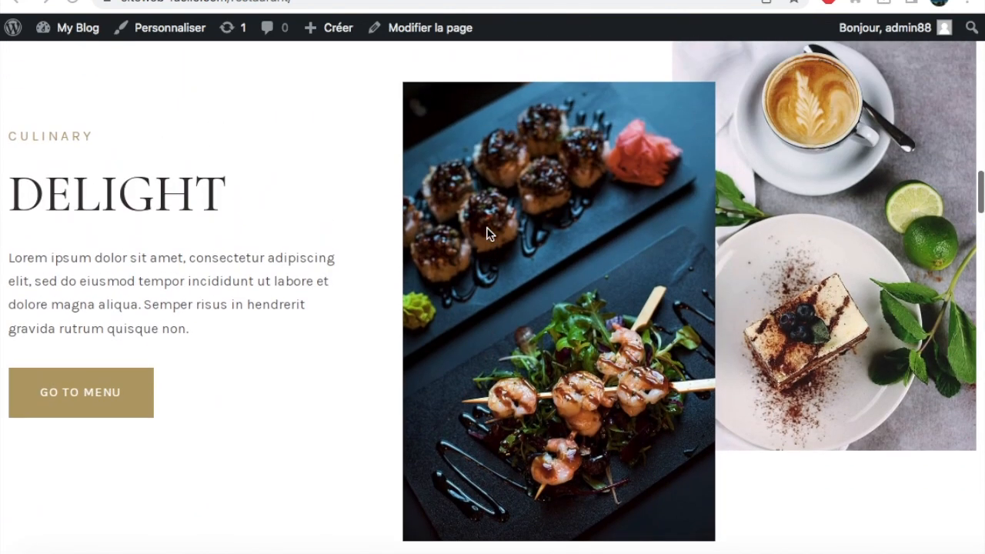
scroll(486, 233, "up", 8)
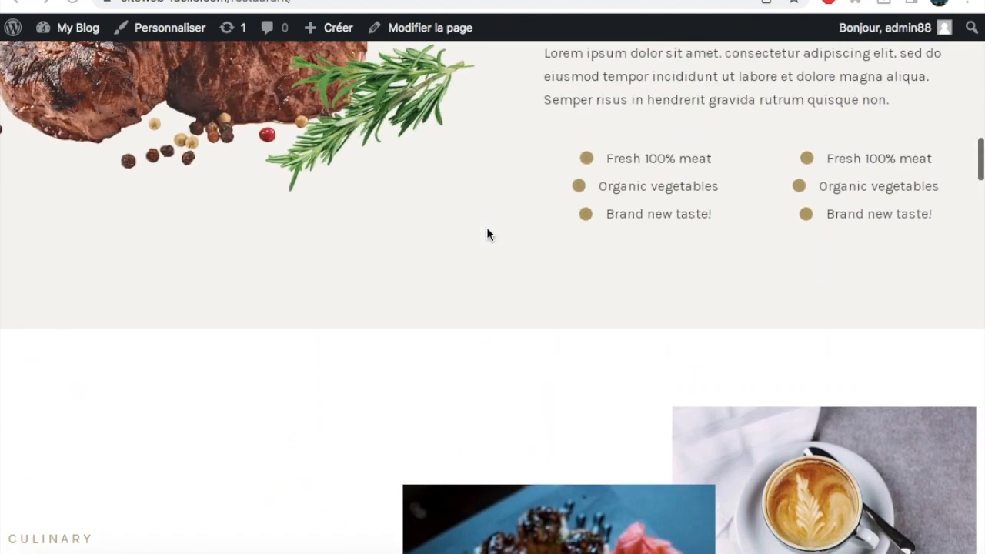
scroll(486, 234, "up", 8)
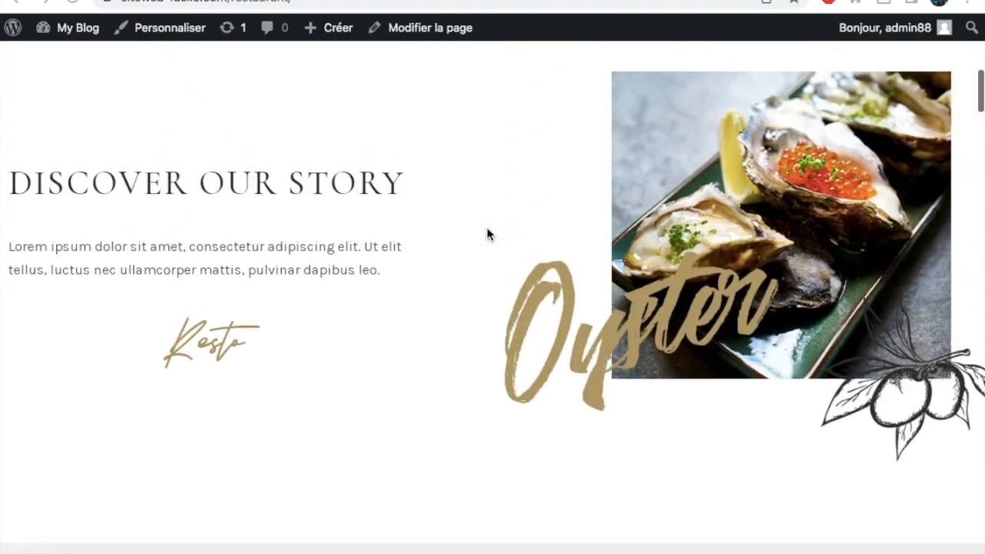
scroll(486, 233, "up", 8)
scroll(486, 233, "down", 9)
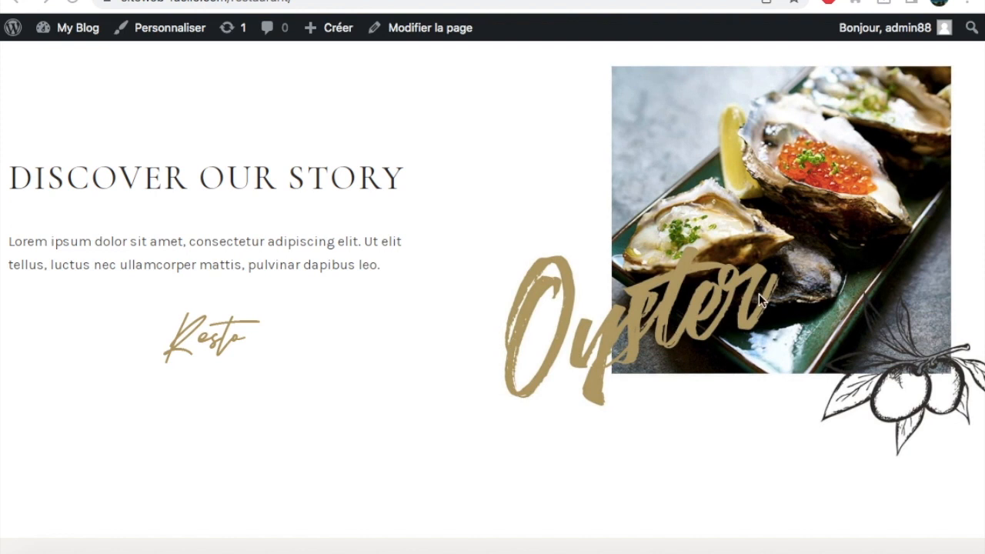
scroll(759, 294, "up", 8)
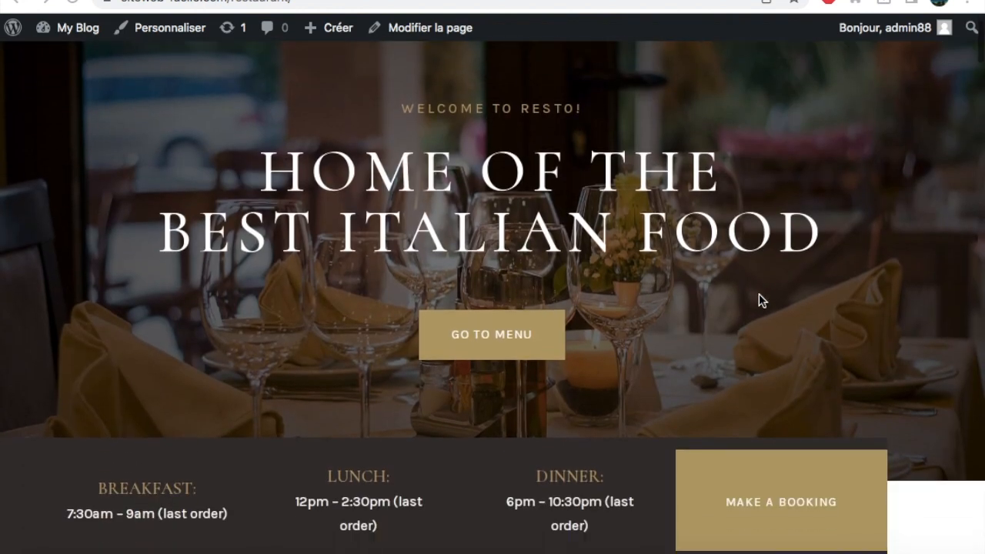
scroll(759, 296, "down", 1)
scroll(530, 394, "up", 1)
scroll(531, 395, "up", 1)
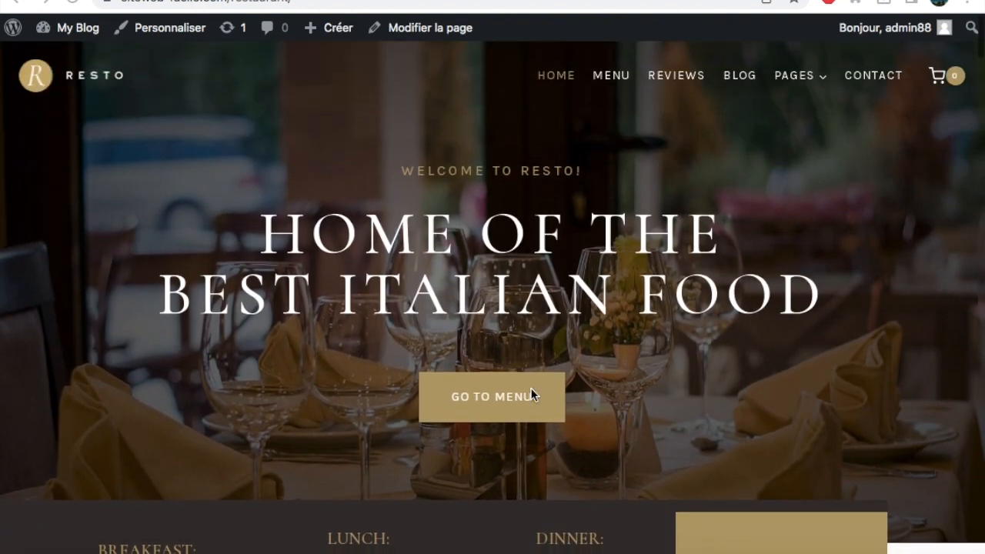
Open the site's Menu page and look through its dishes of the day, recommended dishes and footer
left_click(603, 75)
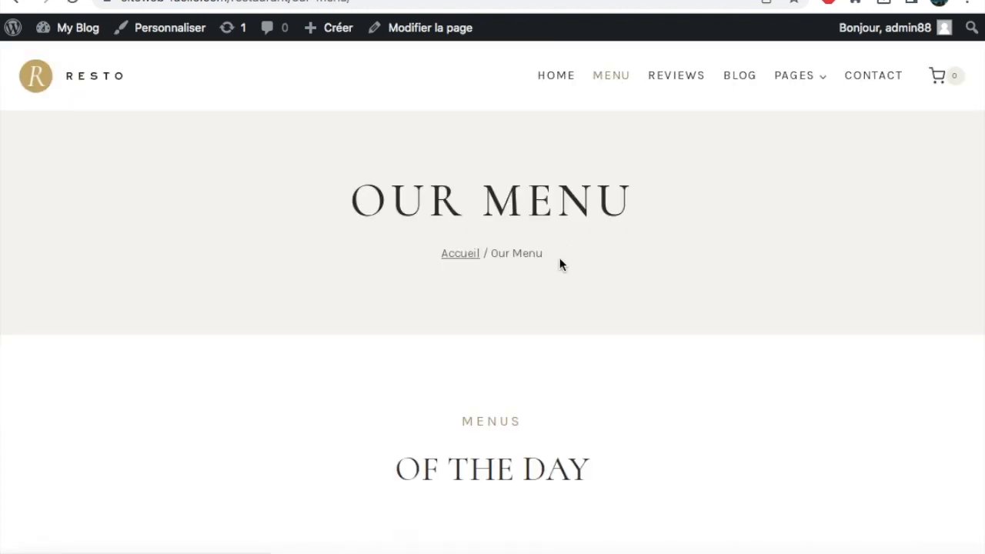
scroll(560, 263, "down", 5)
scroll(560, 263, "down", 2)
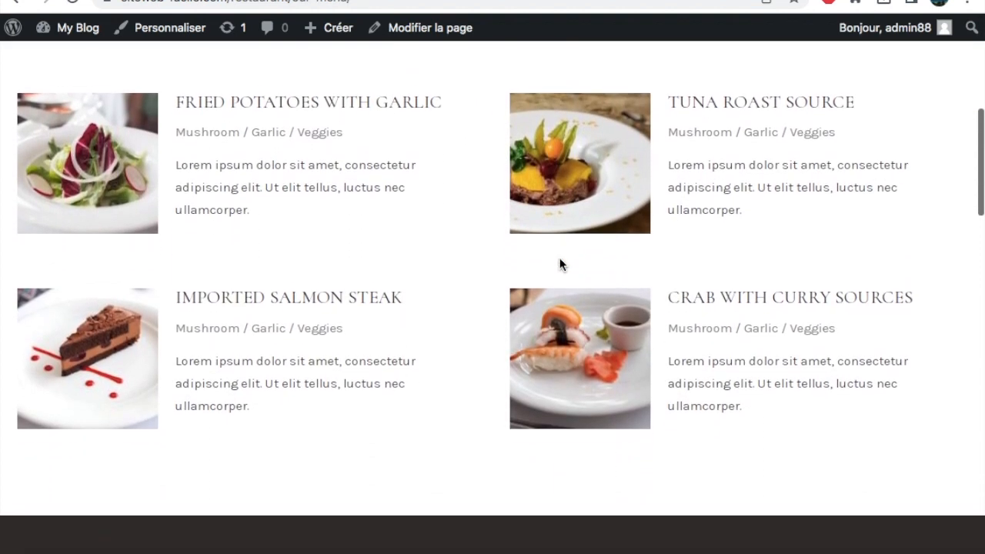
scroll(560, 264, "up", 1)
scroll(560, 264, "down", 1)
scroll(560, 263, "down", 5)
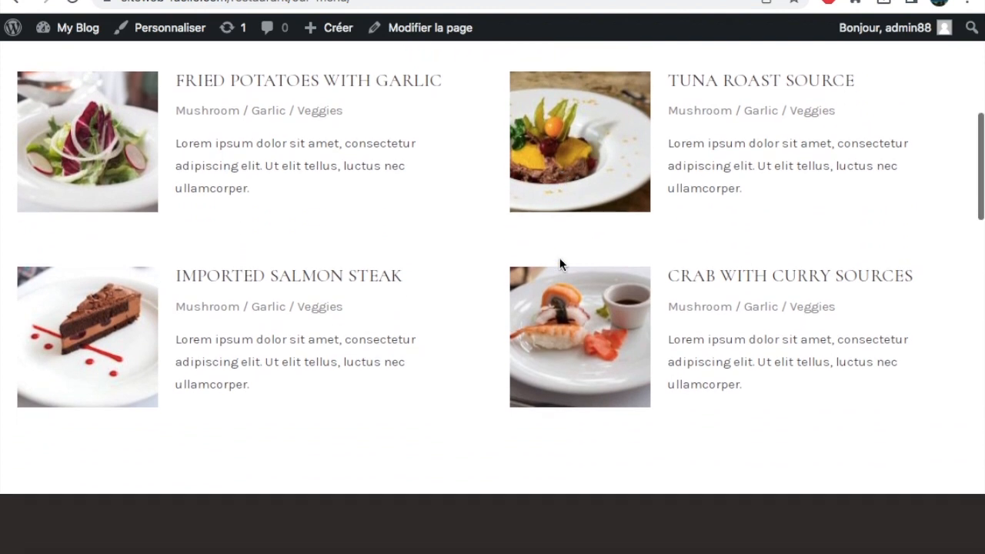
scroll(560, 264, "down", 3)
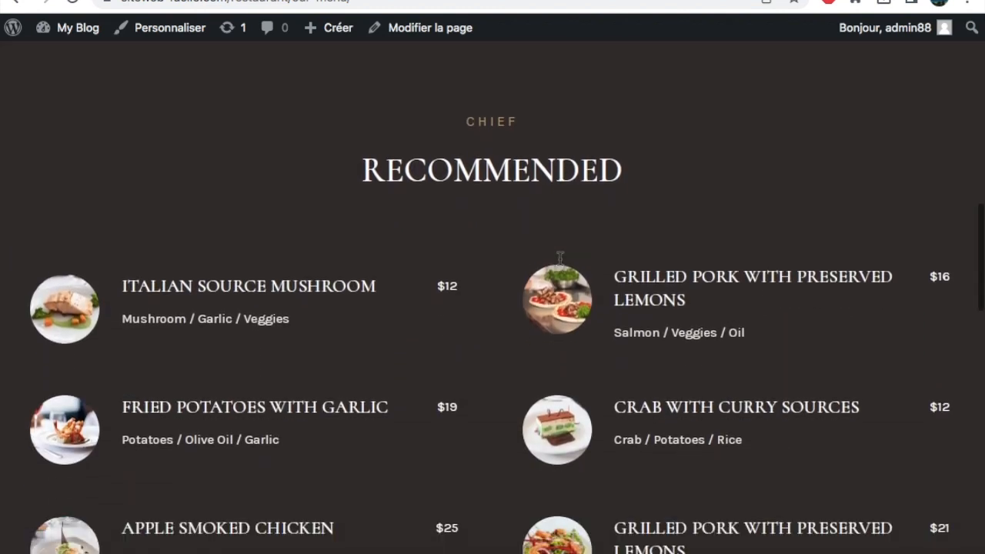
scroll(560, 264, "up", 1)
scroll(560, 264, "up", 6)
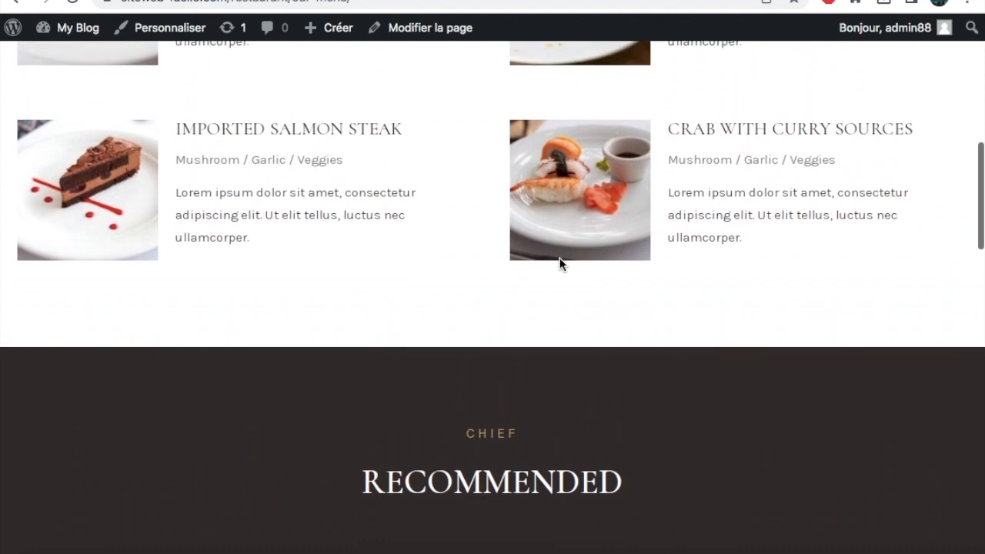
scroll(560, 264, "down", 1)
scroll(560, 264, "down", 11)
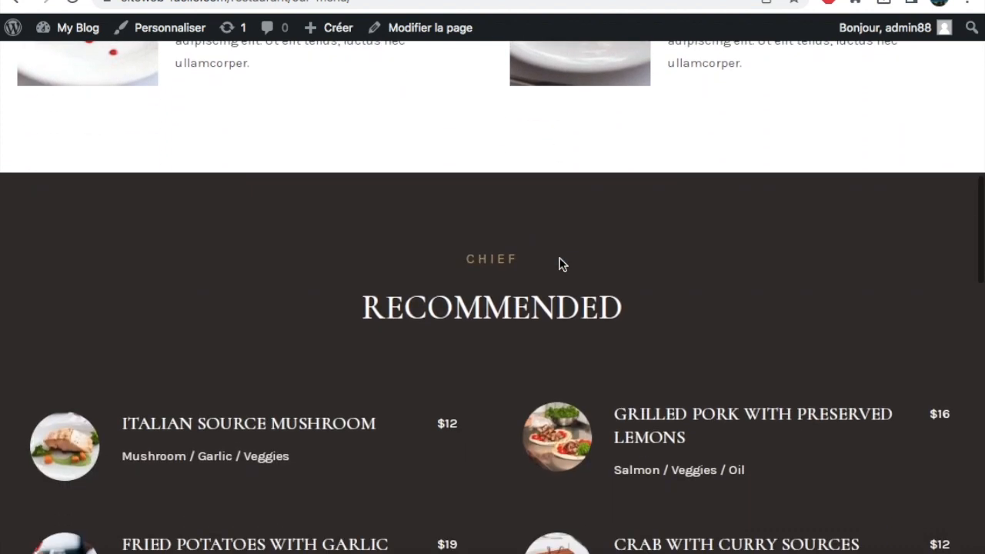
scroll(560, 264, "down", 9)
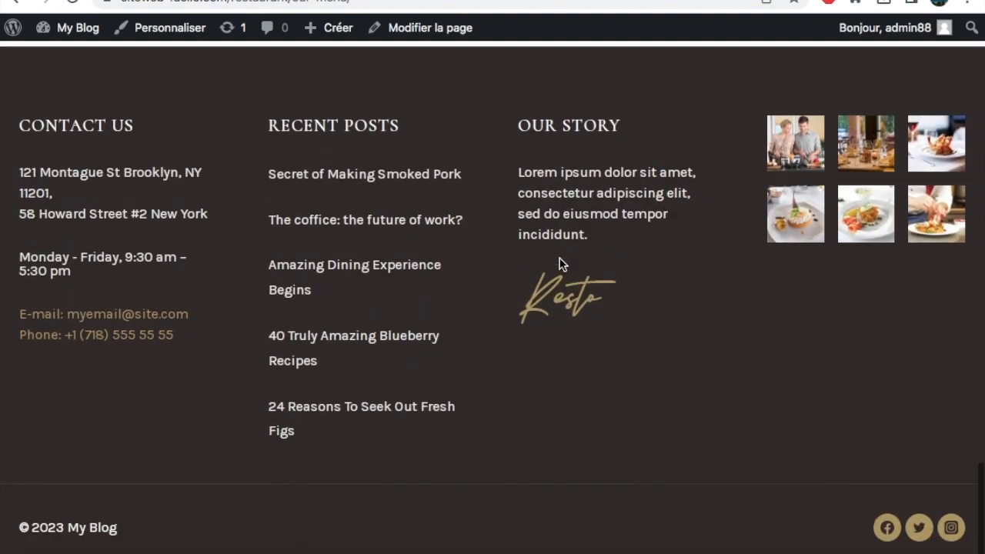
scroll(560, 264, "up", 20)
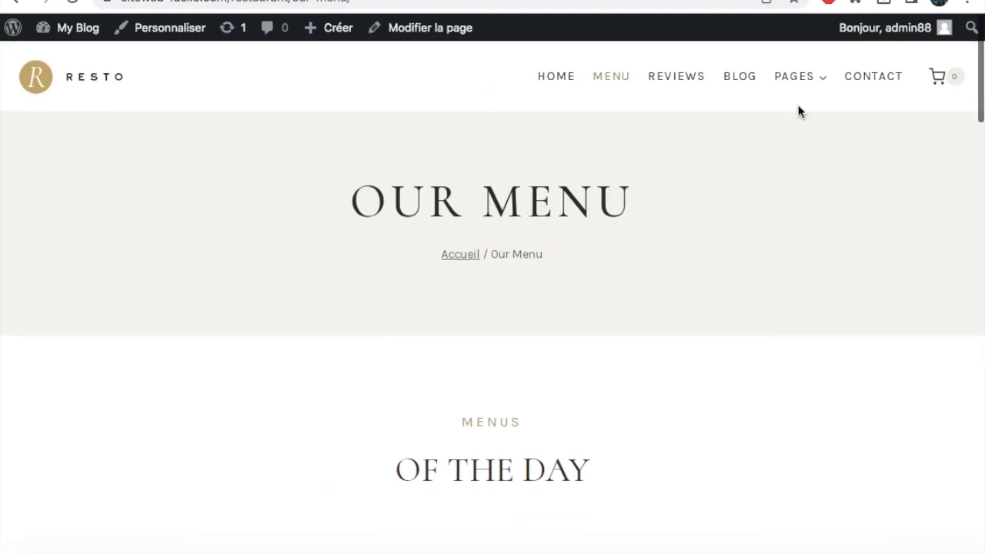
Open the site's Contact page and examine its office details, contact form and map
left_click(869, 83)
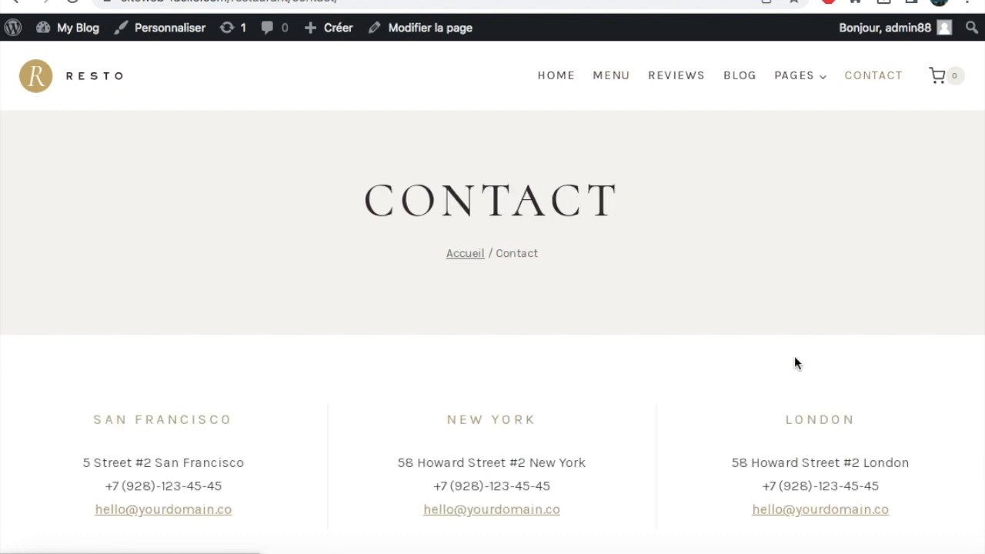
scroll(795, 358, "down", 10)
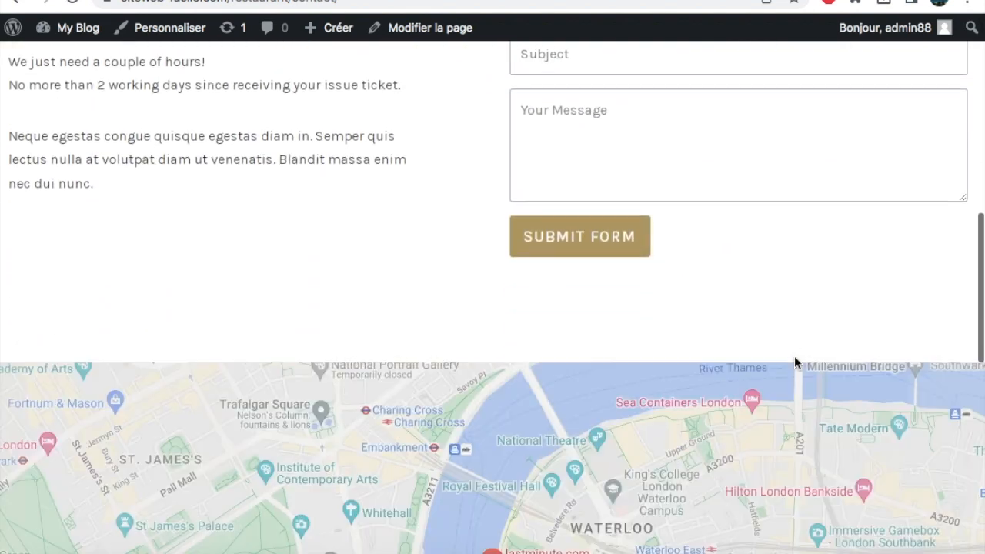
scroll(794, 358, "up", 4)
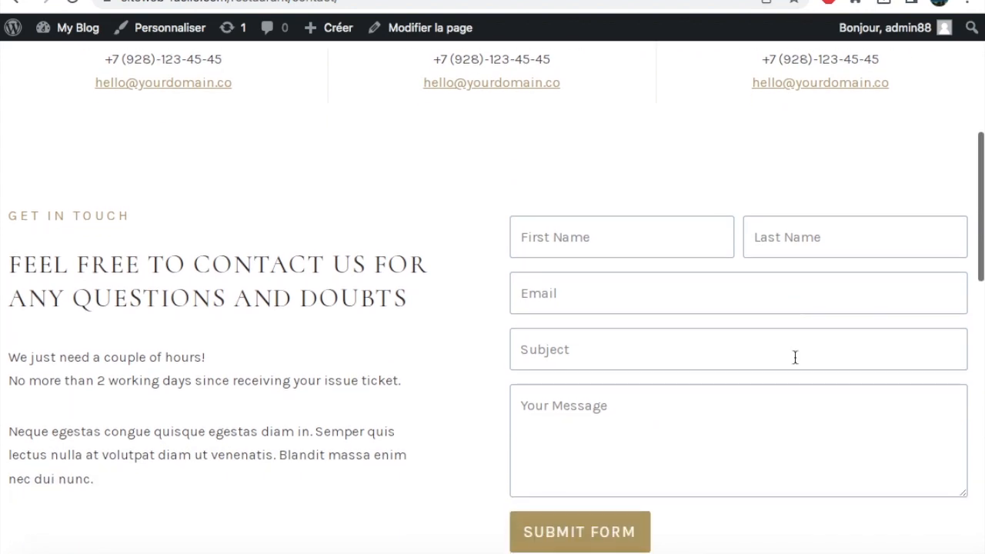
Look over the Contact page's form, map and office details again, returning to its heading
scroll(795, 357, "down", 3)
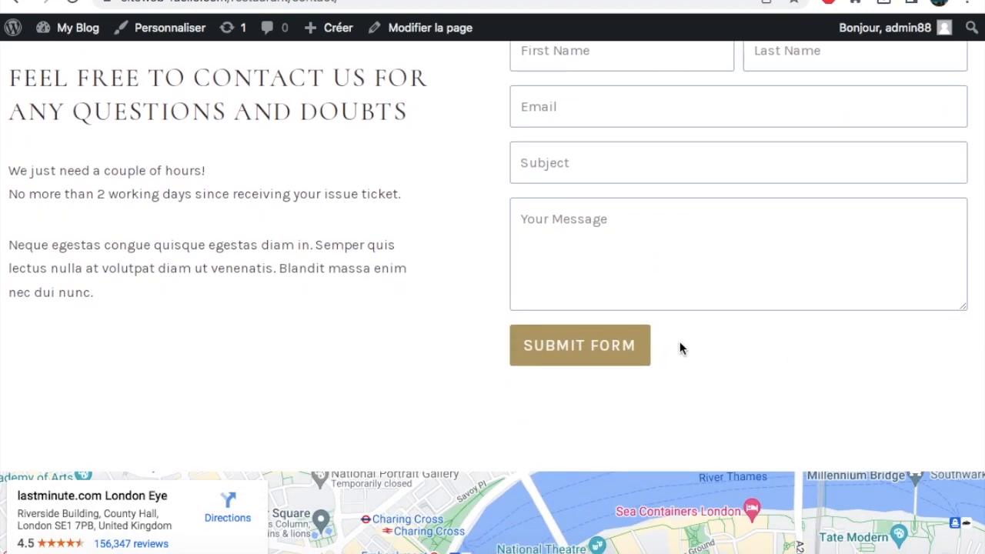
scroll(680, 342, "down", 9)
scroll(679, 346, "up", 8)
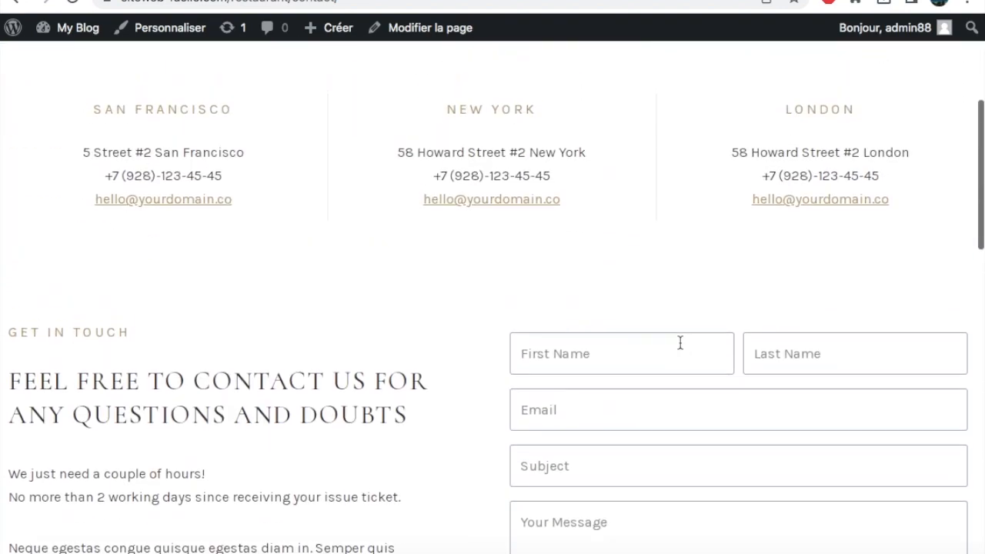
scroll(680, 342, "up", 5)
Open the site's About Us page and look through its Who Are We section, statistics and Our Story section
mouse_move(813, 71)
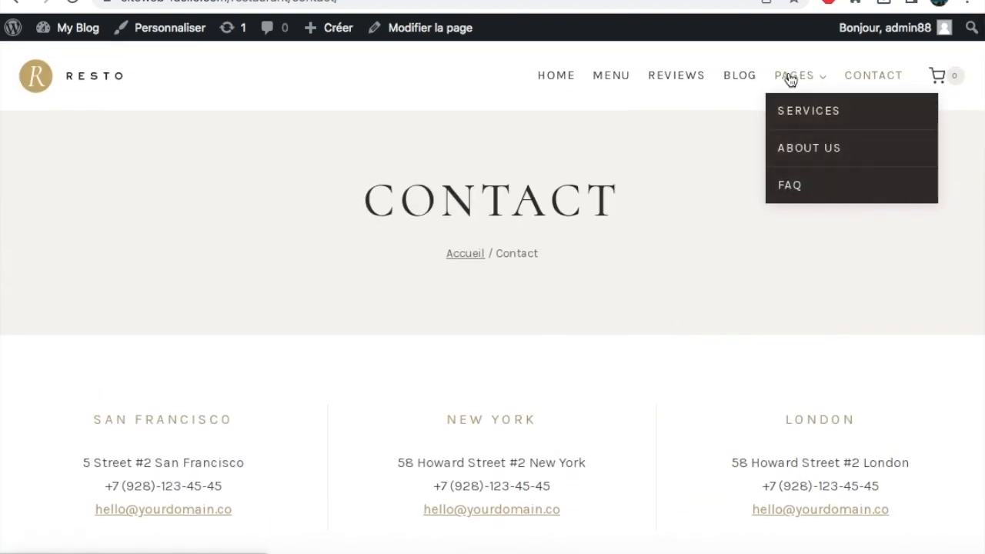
left_click(795, 150)
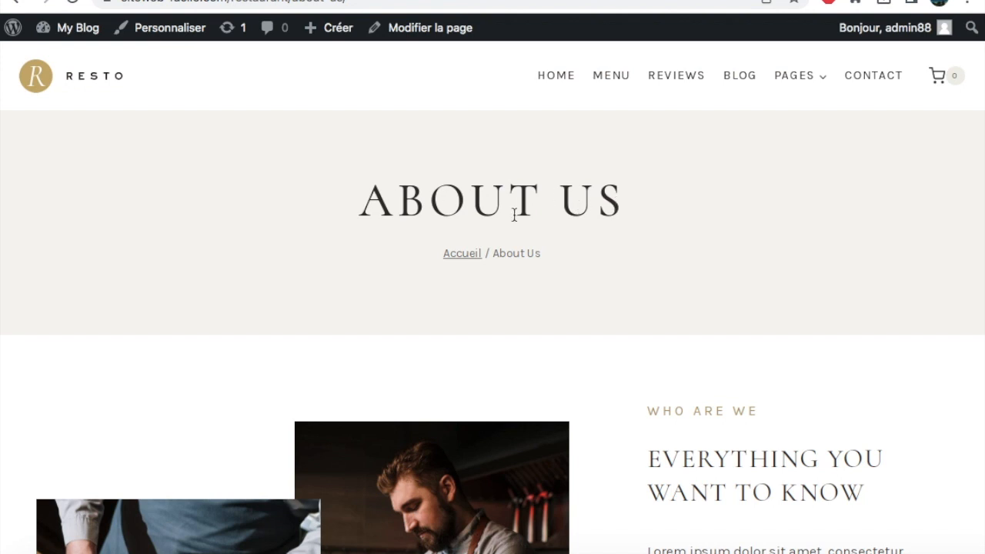
scroll(514, 214, "down", 5)
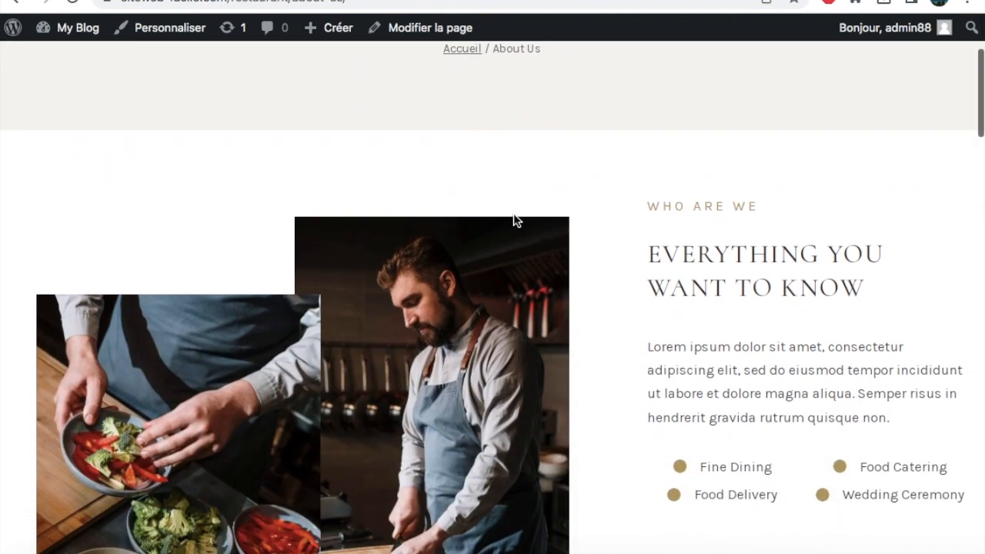
scroll(513, 219, "up", 1)
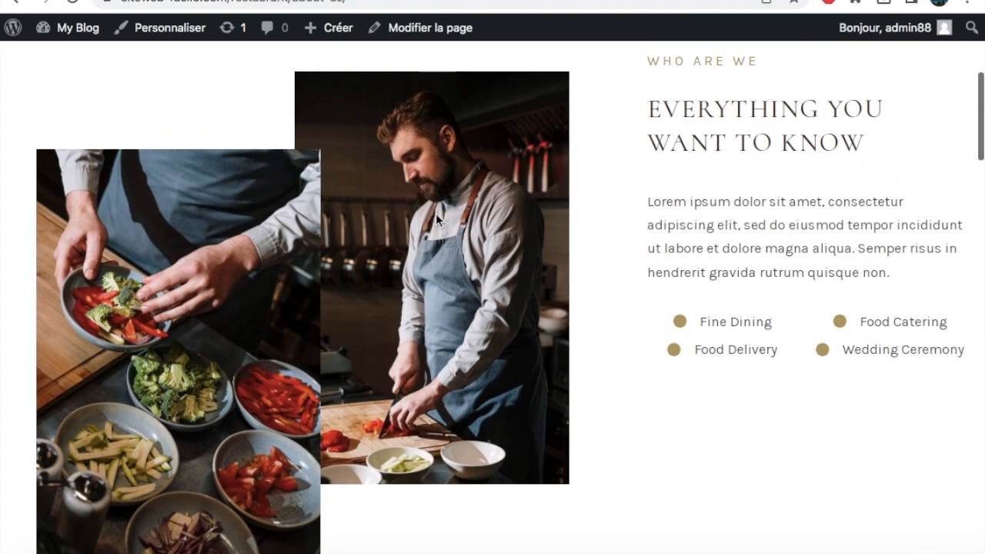
scroll(497, 219, "down", 8)
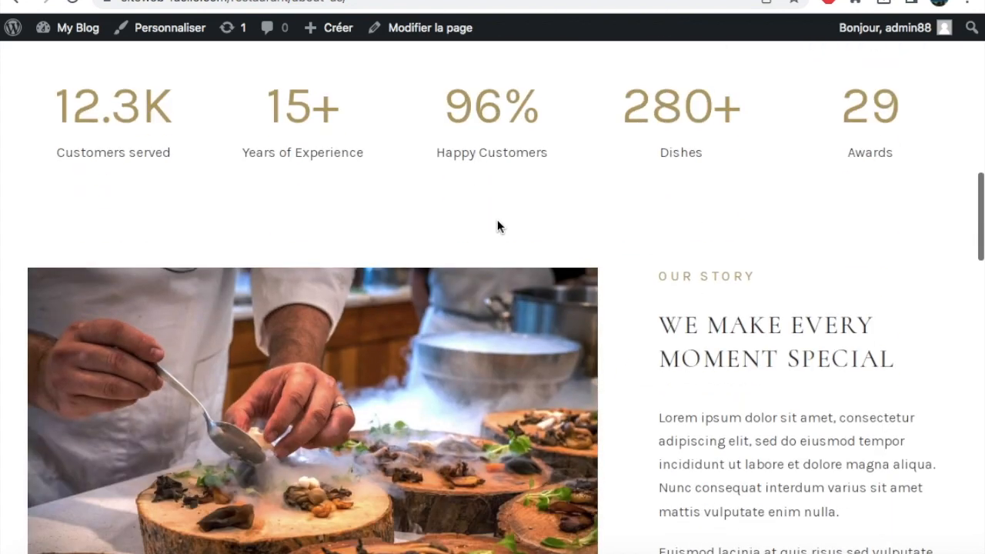
scroll(497, 219, "down", 4)
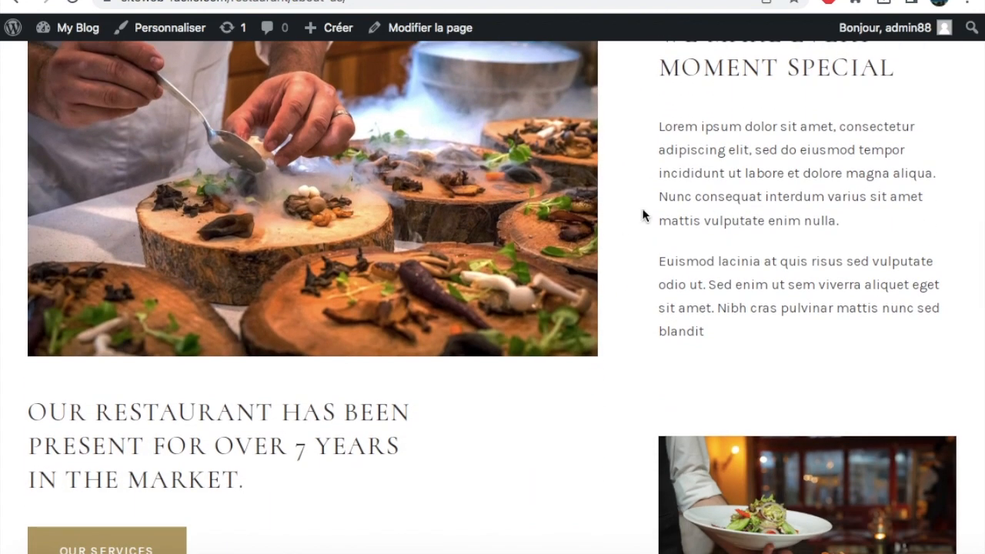
Examine the About Us page's services section, Specialists banner and footer
scroll(454, 205, "down", 2)
scroll(455, 205, "down", 3)
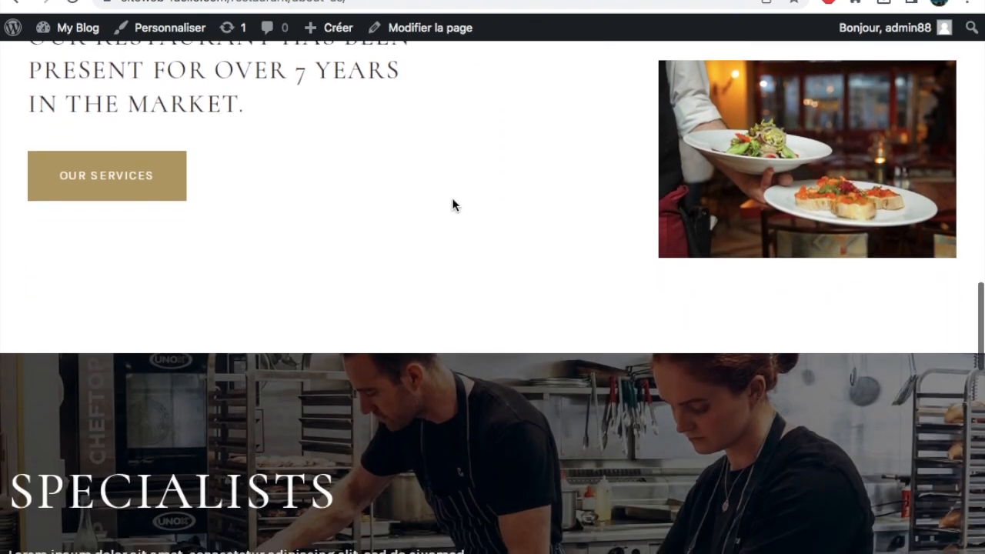
scroll(266, 193, "down", 3)
scroll(266, 194, "up", 3)
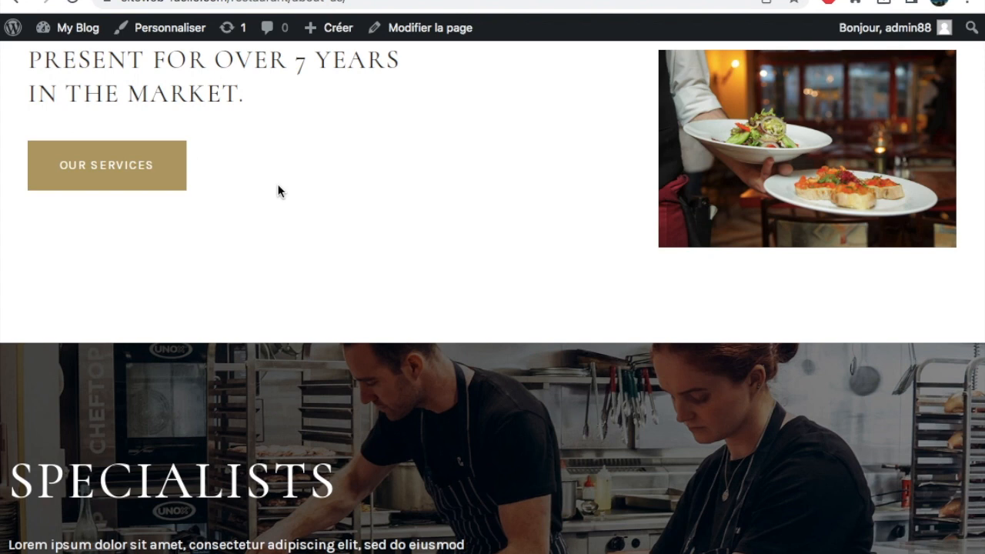
scroll(278, 192, "down", 4)
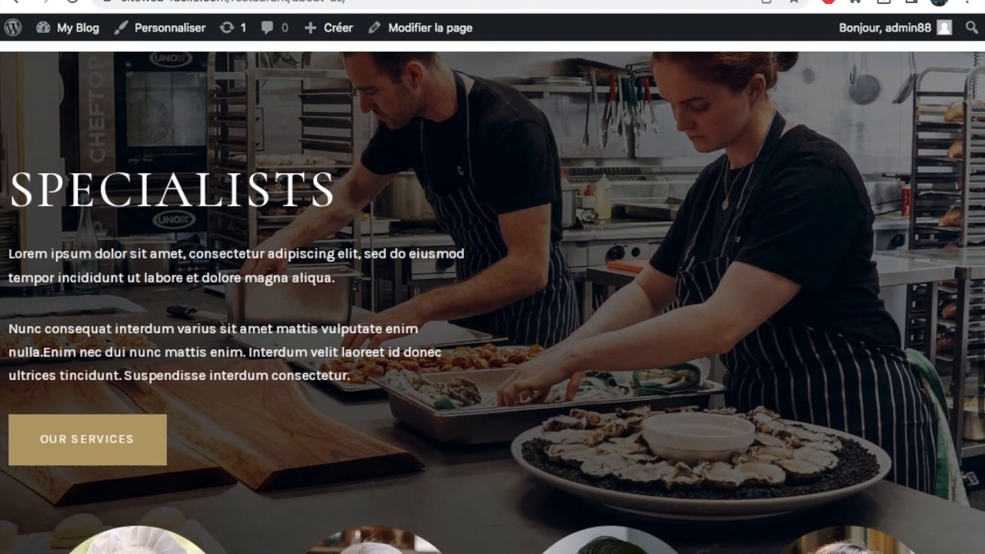
scroll(279, 189, "down", 4)
scroll(278, 190, "down", 8)
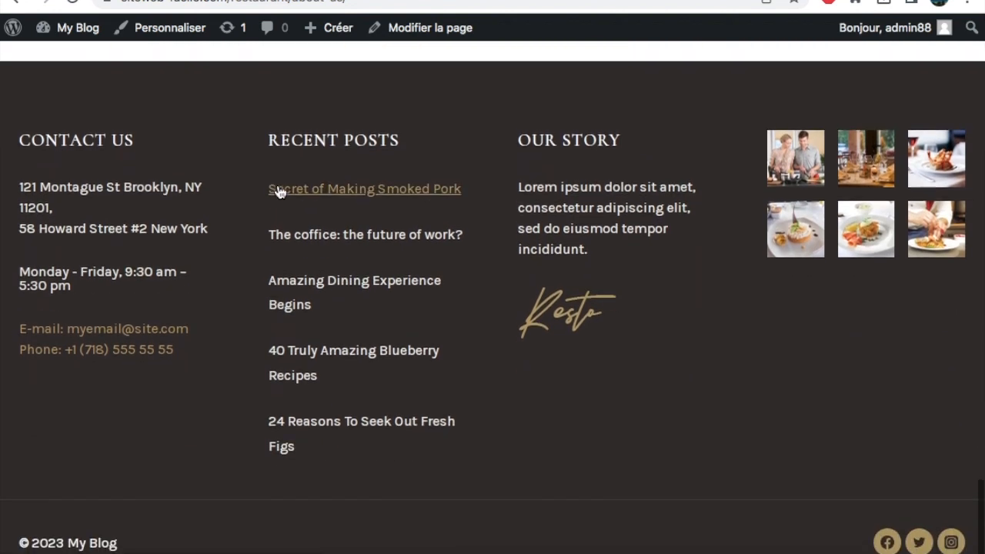
Review the Specialists banner and the four team member profiles, then return to the About Us heading
scroll(277, 189, "up", 7)
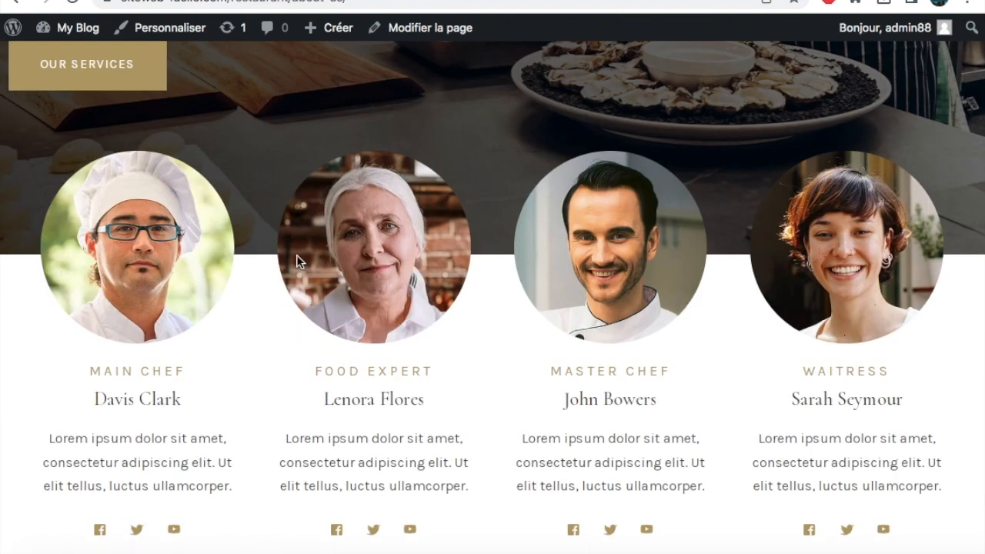
scroll(357, 260, "up", 5)
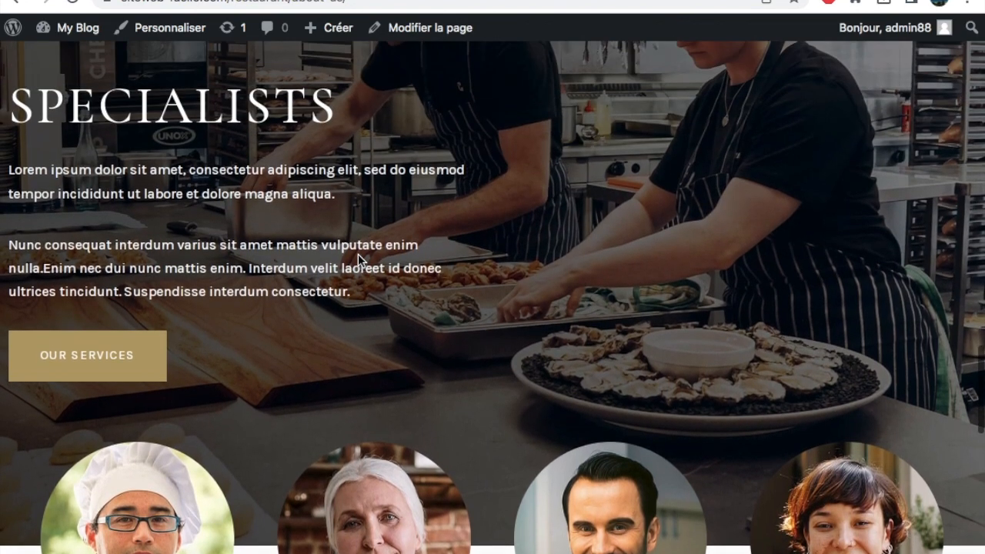
scroll(358, 257, "down", 1)
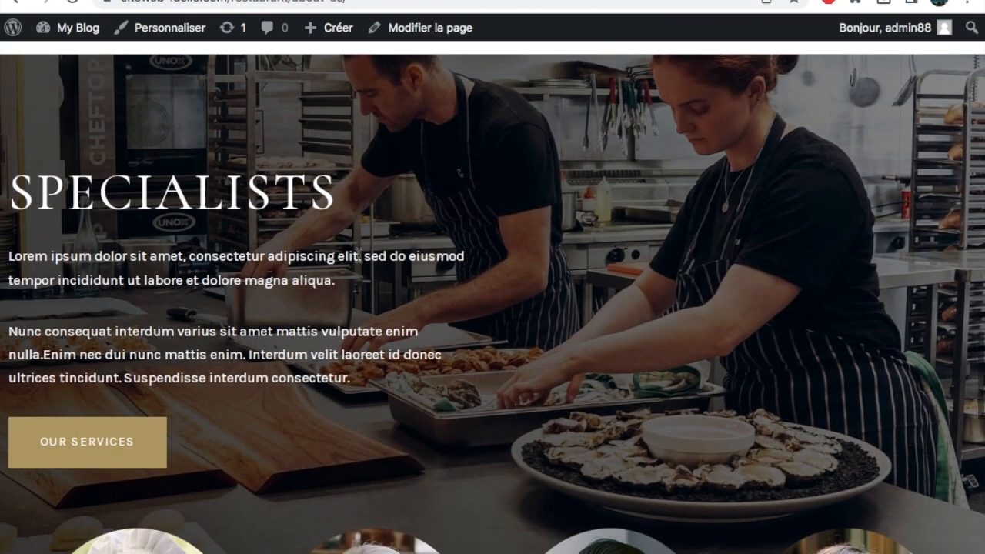
scroll(359, 255, "down", 1)
scroll(359, 256, "down", 4)
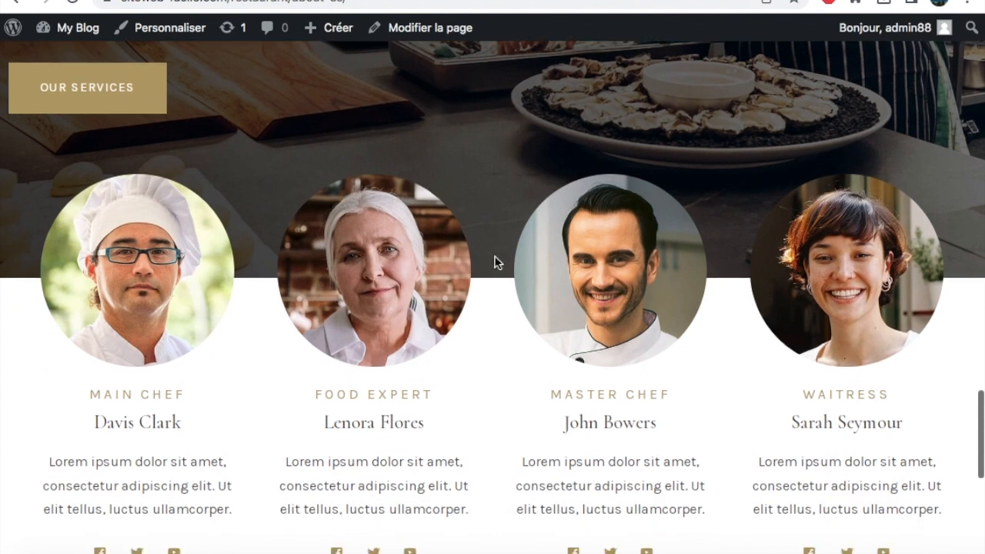
scroll(640, 257, "up", 20)
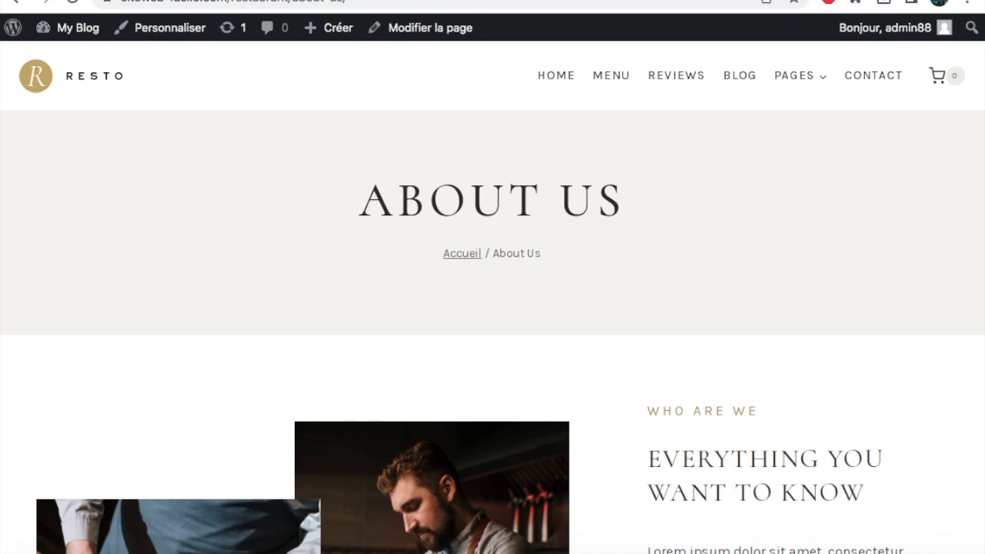
Open the localwp.com website in a new browser tab
left_click(626, 1)
type("locl")
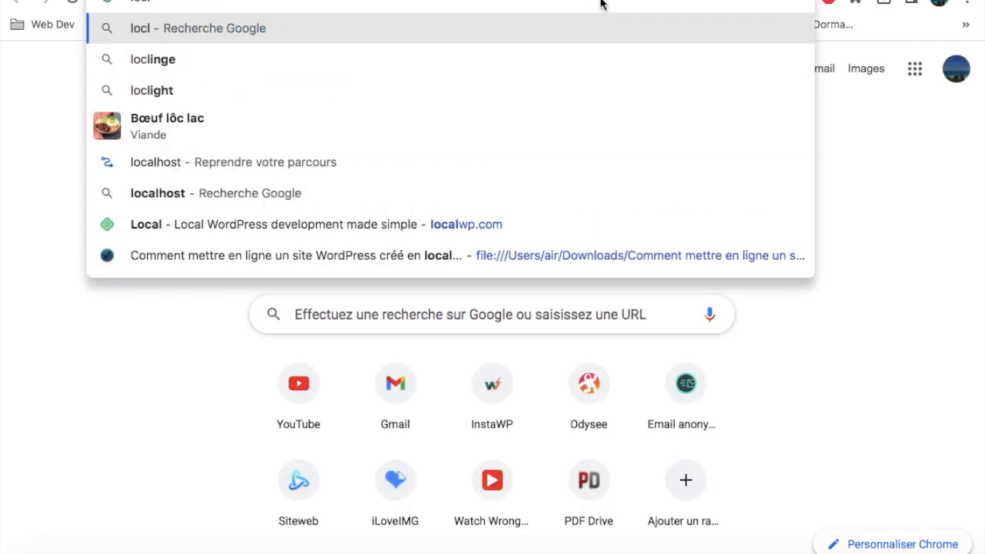
key("BackSpace")
type("al")
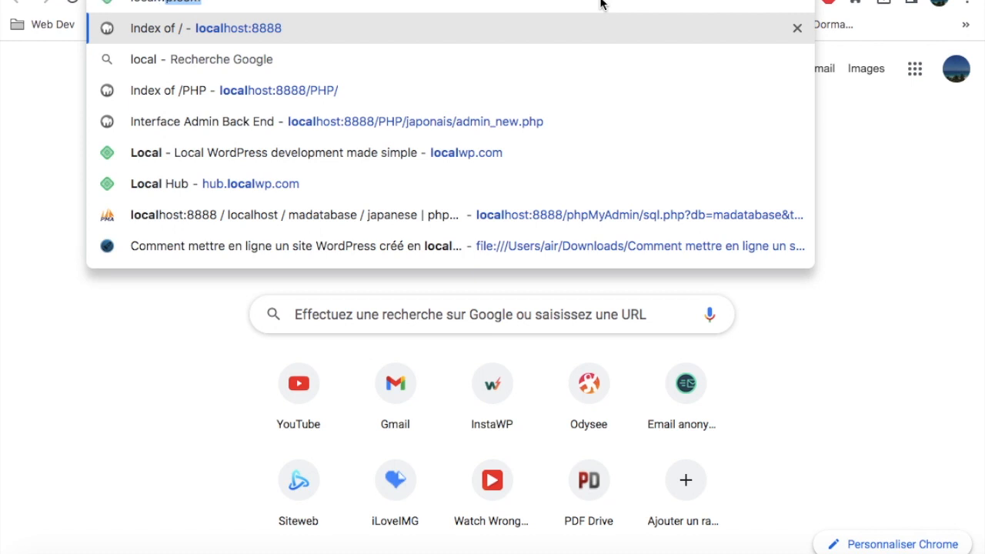
type("wp")
key("Return")
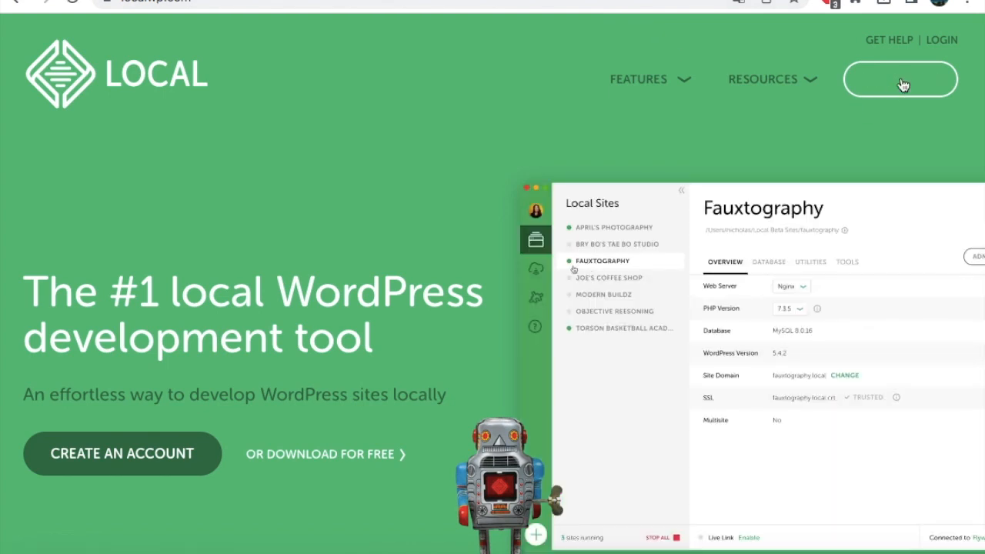
Look through the Local home page's introduction, download options and workflow features
scroll(354, 210, "down", 10)
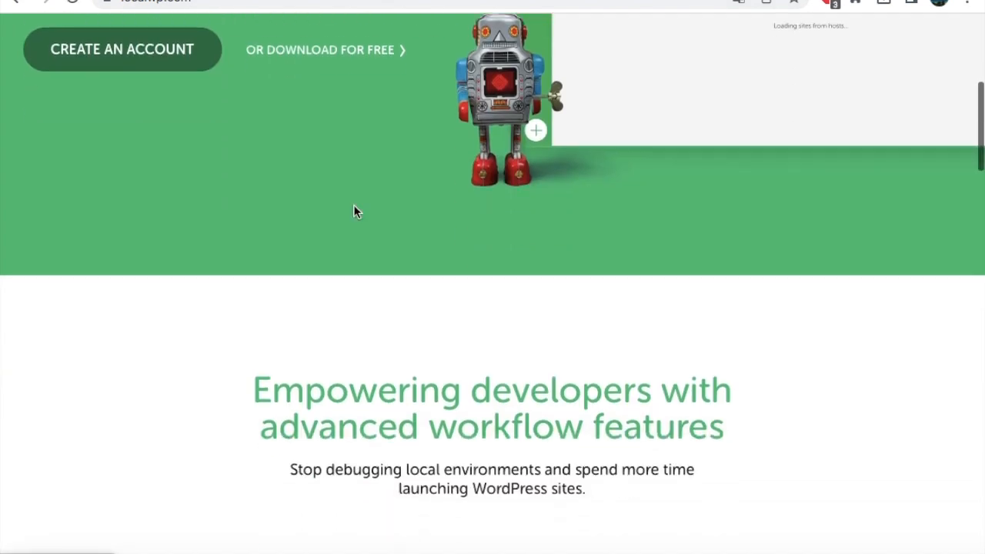
scroll(354, 211, "down", 2)
scroll(354, 211, "up", 18)
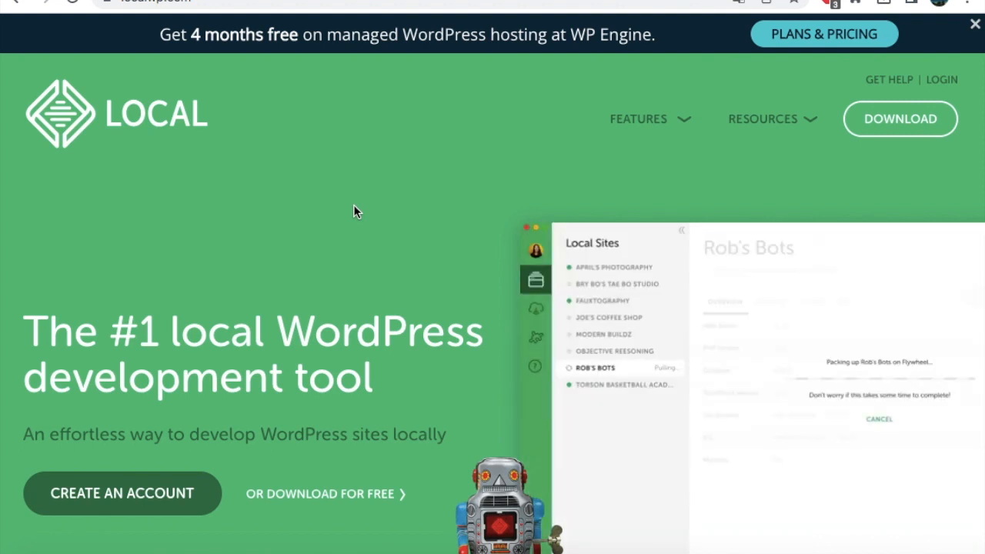
scroll(353, 205, "down", 1)
scroll(353, 205, "up", 1)
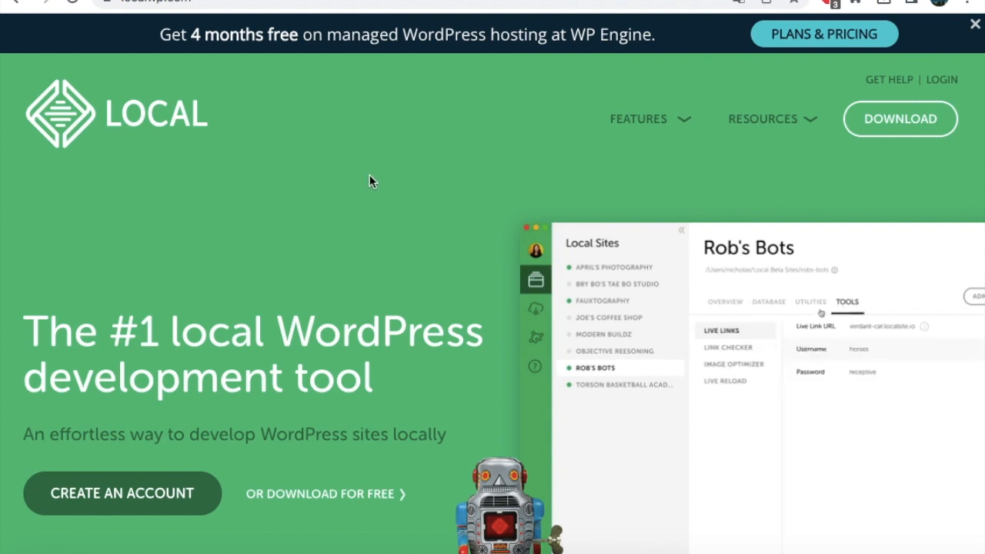
scroll(369, 181, "down", 1)
scroll(369, 181, "up", 1)
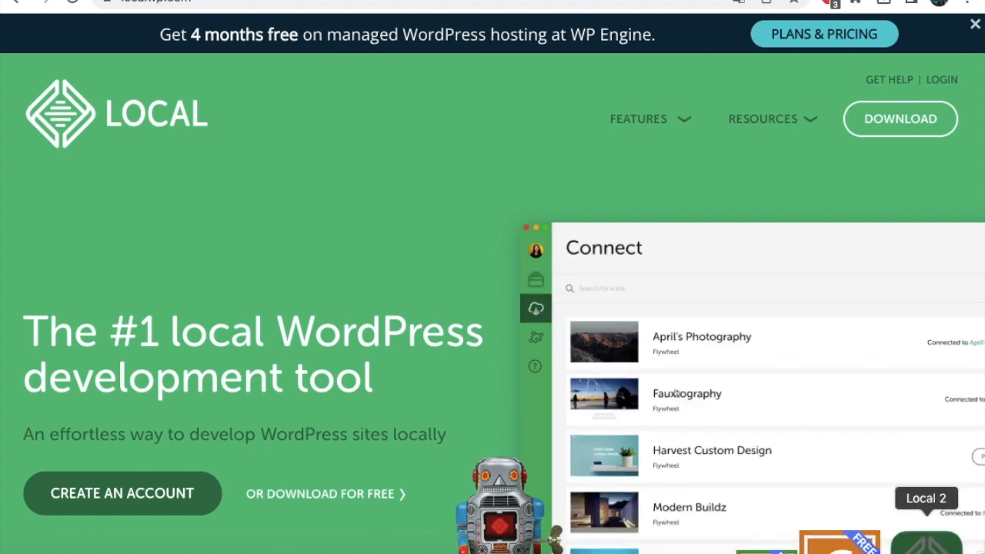
Switch to the Local app and open the tutoriel site in the browser to compare its front page with the Resto site
left_click(926, 542)
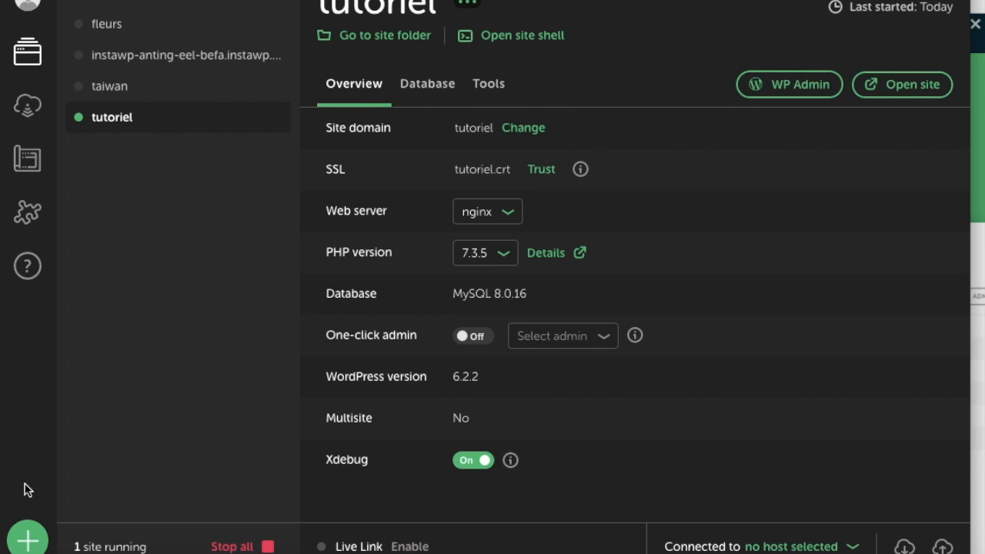
left_click(28, 541)
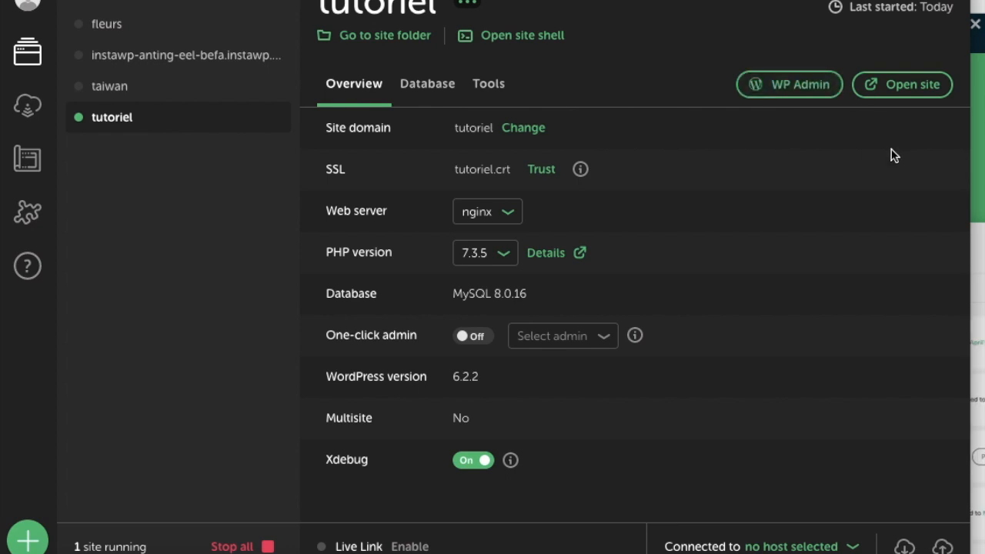
left_click(890, 88)
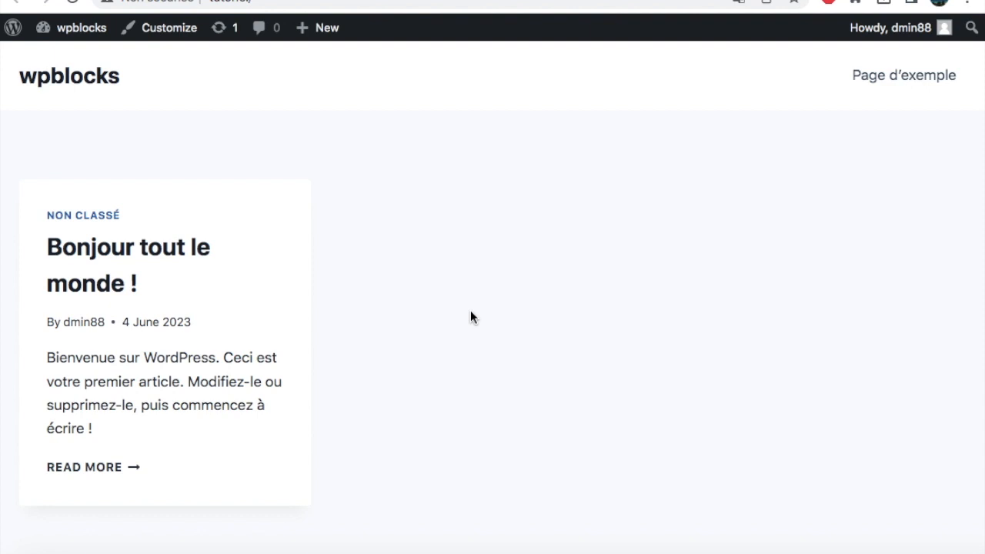
scroll(470, 311, "down", 3)
scroll(470, 312, "up", 3)
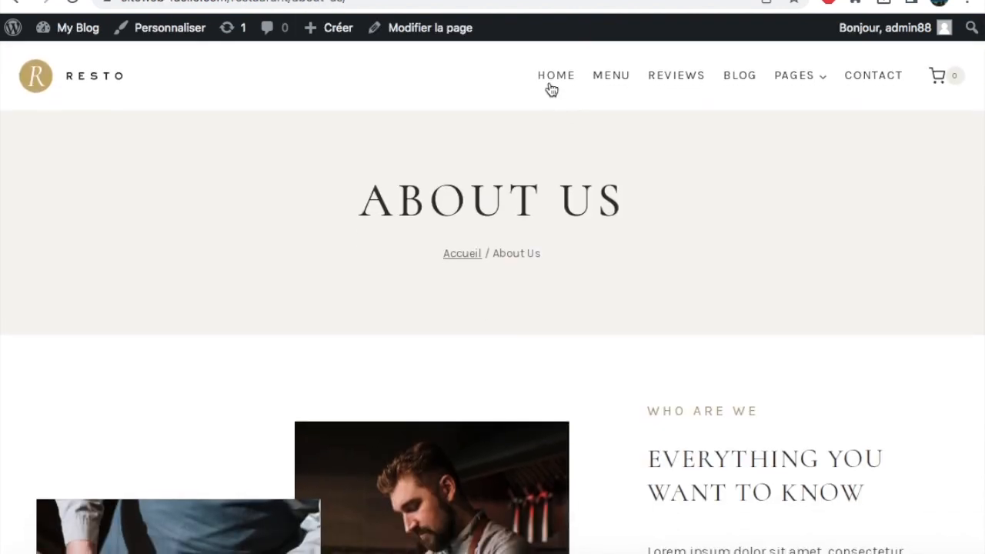
left_click(550, 89)
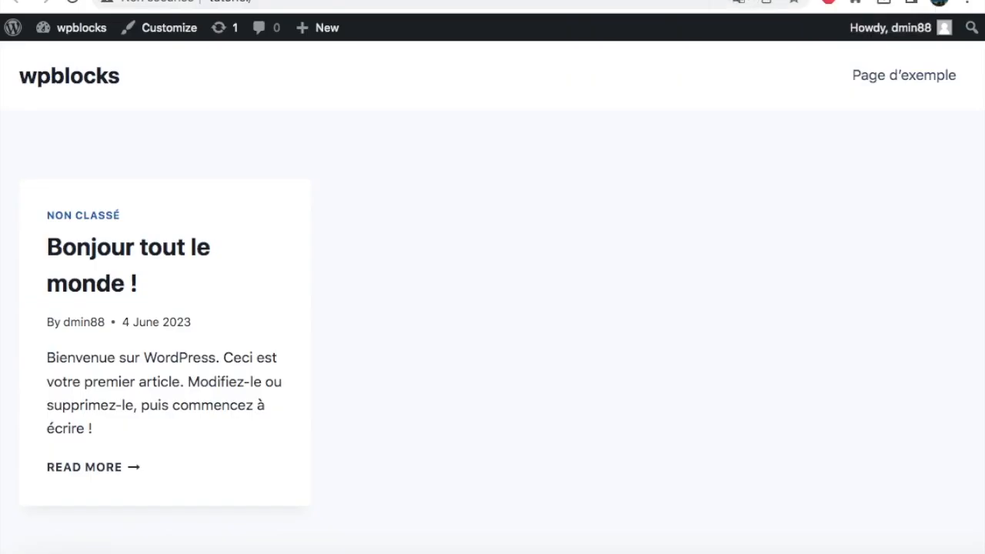
Switch back to the Local app and open the WordPress admin dashboard of the tutoriel site
mouse_move(890, 548)
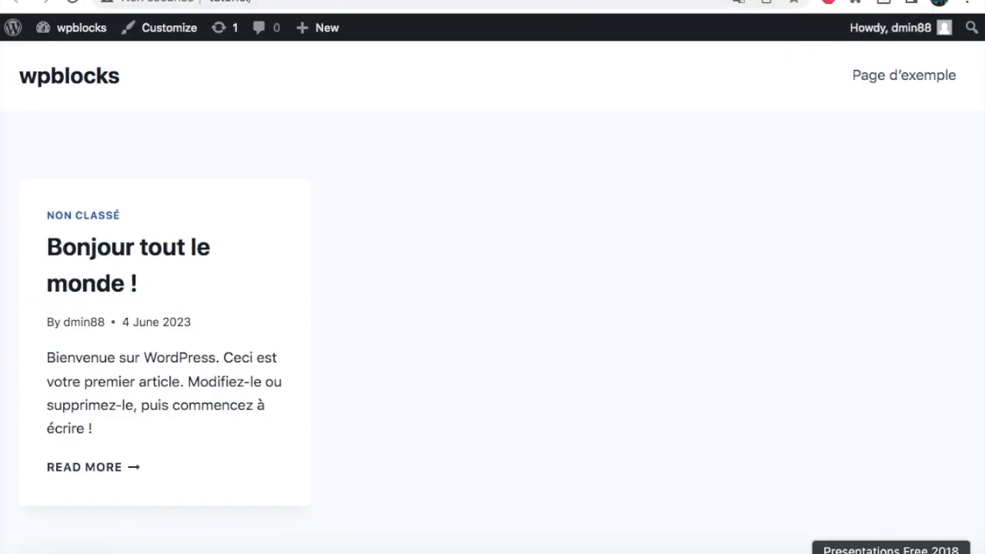
left_click(929, 544)
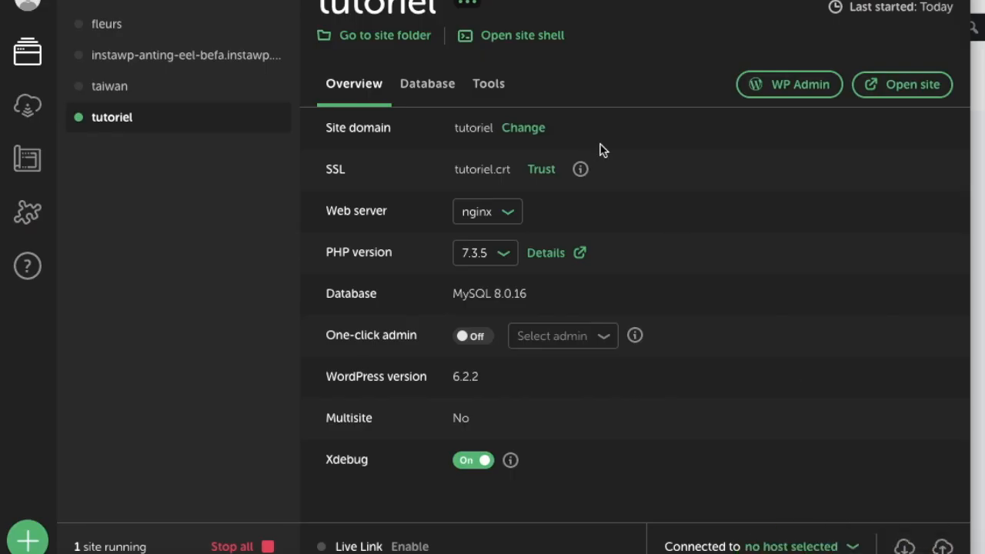
left_click(807, 86)
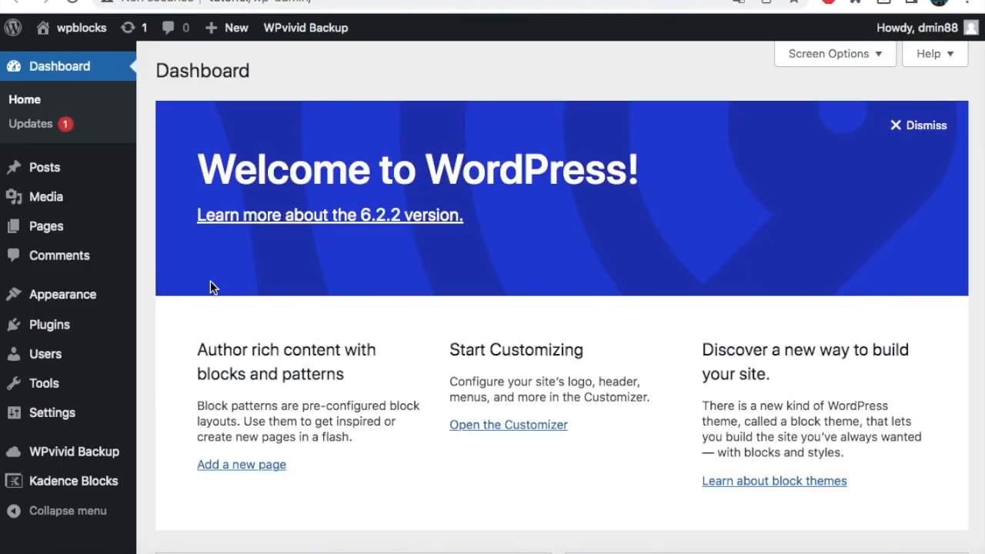
Open the General settings page of the tutoriel WordPress site
mouse_move(104, 412)
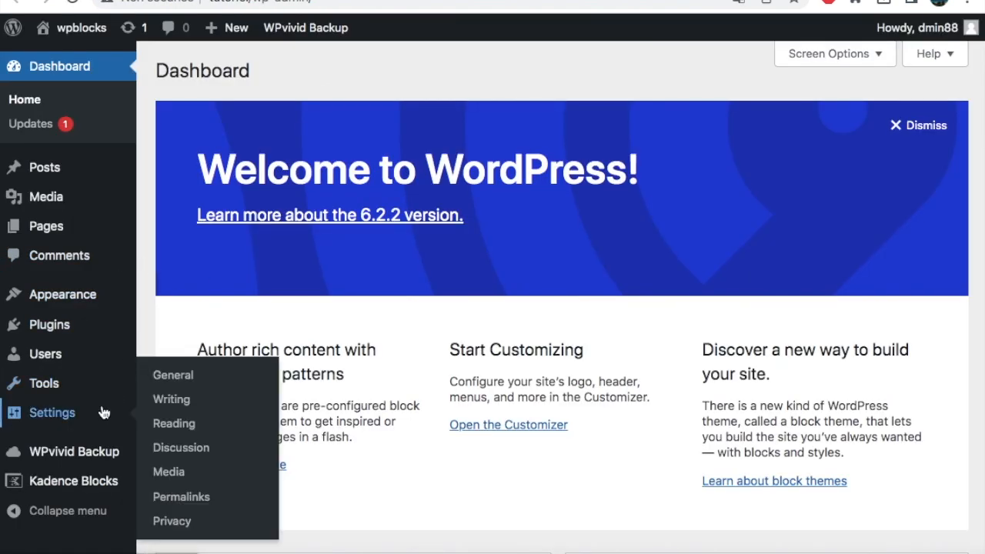
scroll(104, 414, "down", 3)
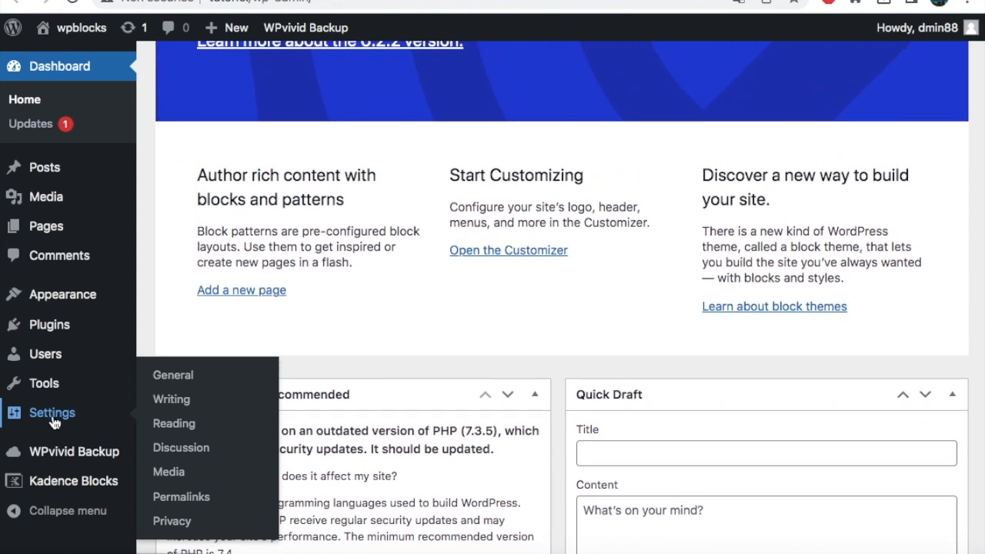
left_click(168, 377)
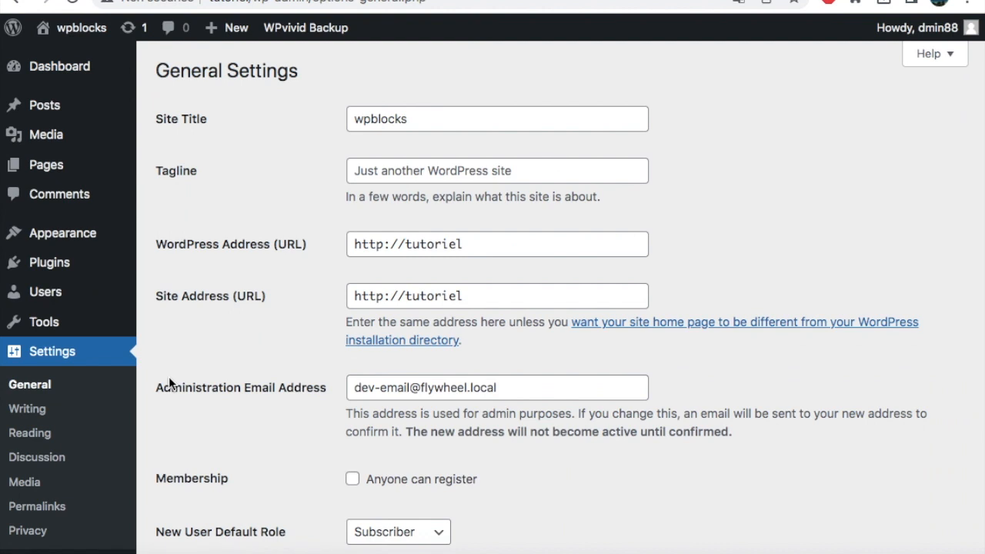
Set the site language to Français in the General settings and save the changes
left_click(33, 384)
scroll(294, 414, "down", 3)
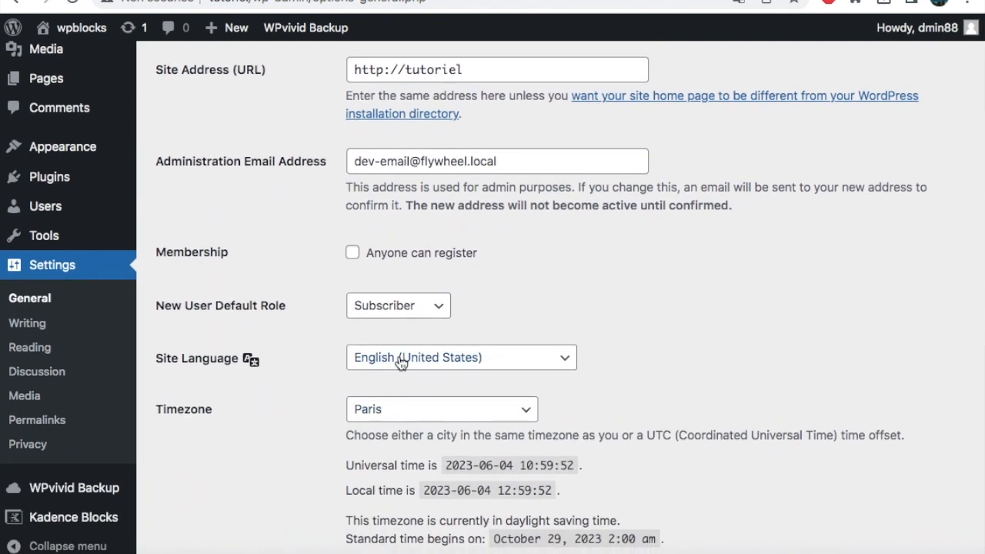
left_click(400, 361)
key("Down")
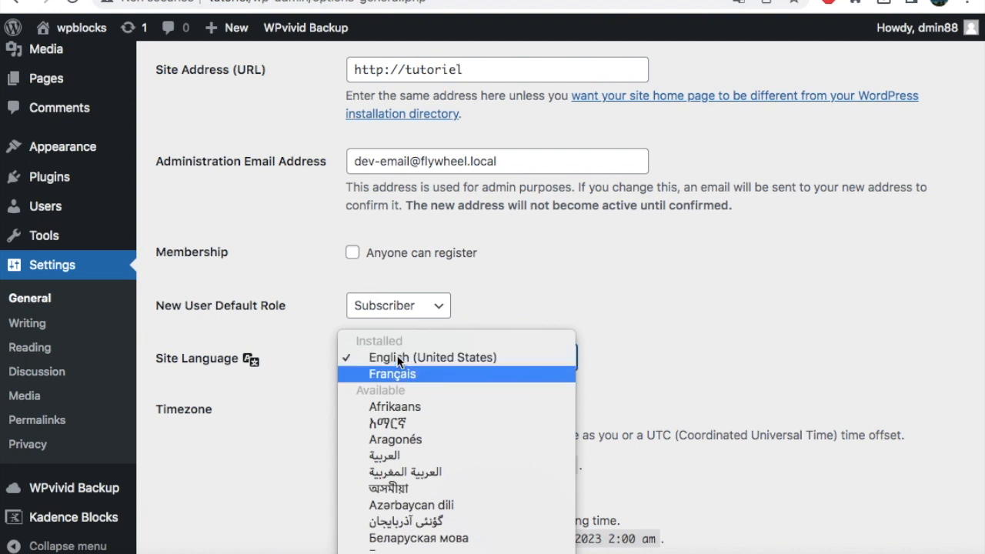
left_click(399, 376)
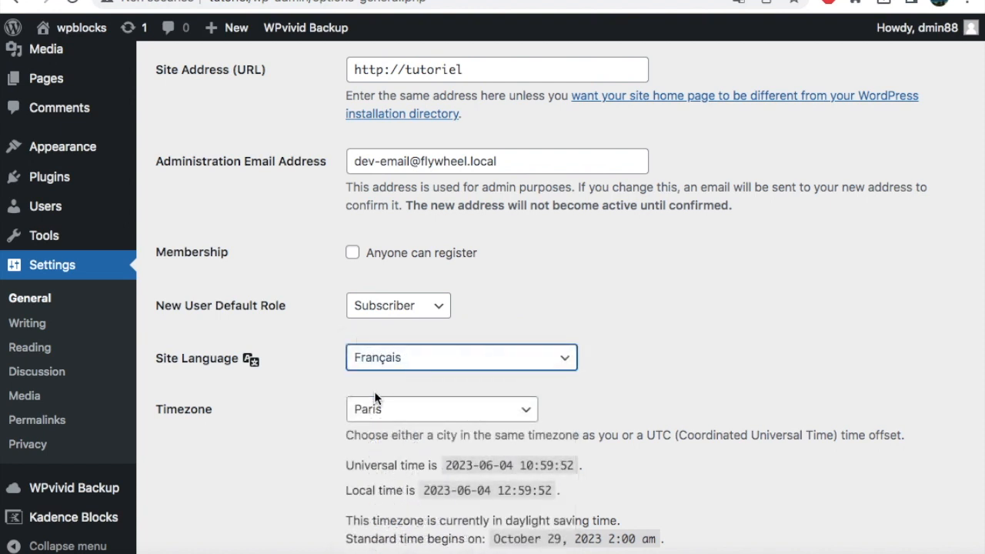
scroll(332, 439, "down", 7)
left_click(209, 488)
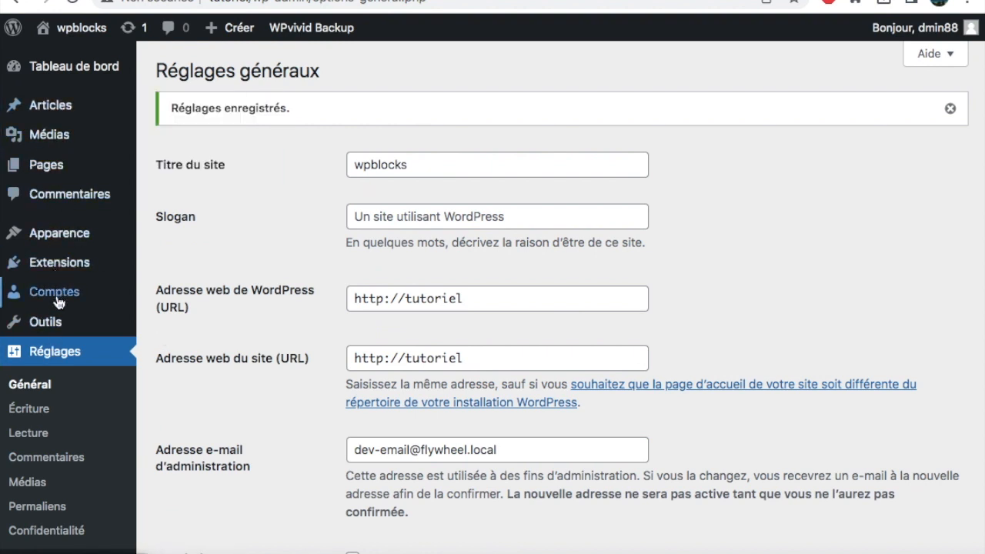
Open the site's installed themes page and review the active Kadence theme's preview and description
mouse_move(63, 239)
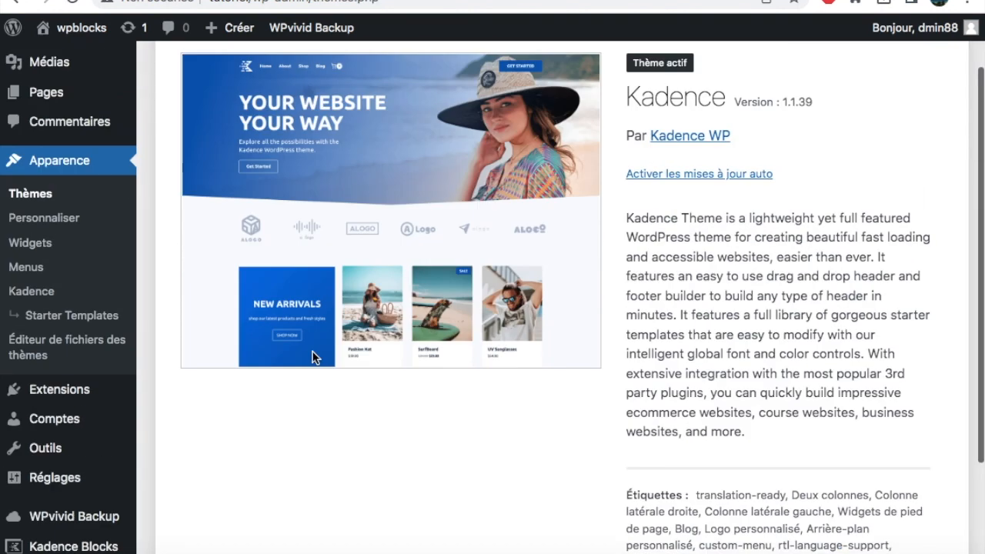
scroll(312, 352, "up", 3)
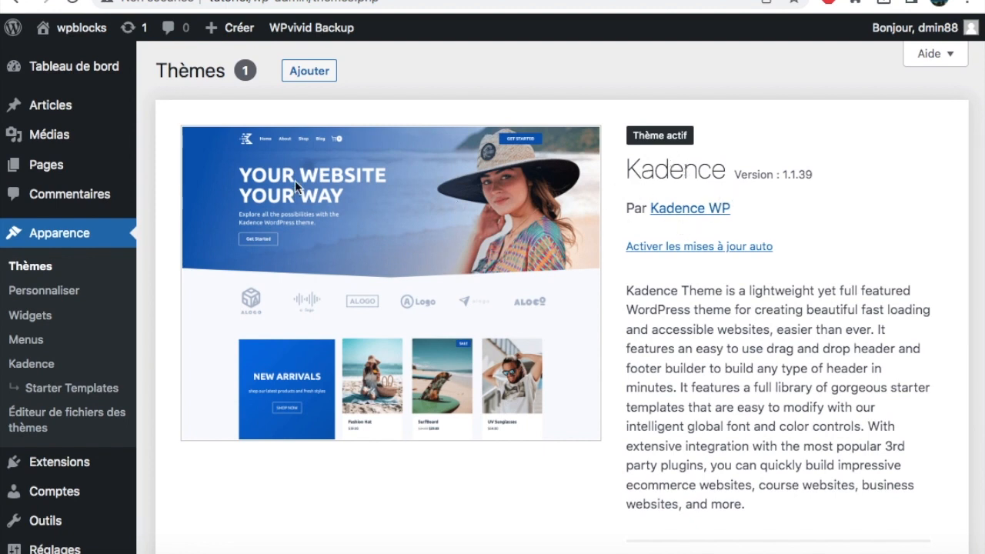
left_click(64, 235)
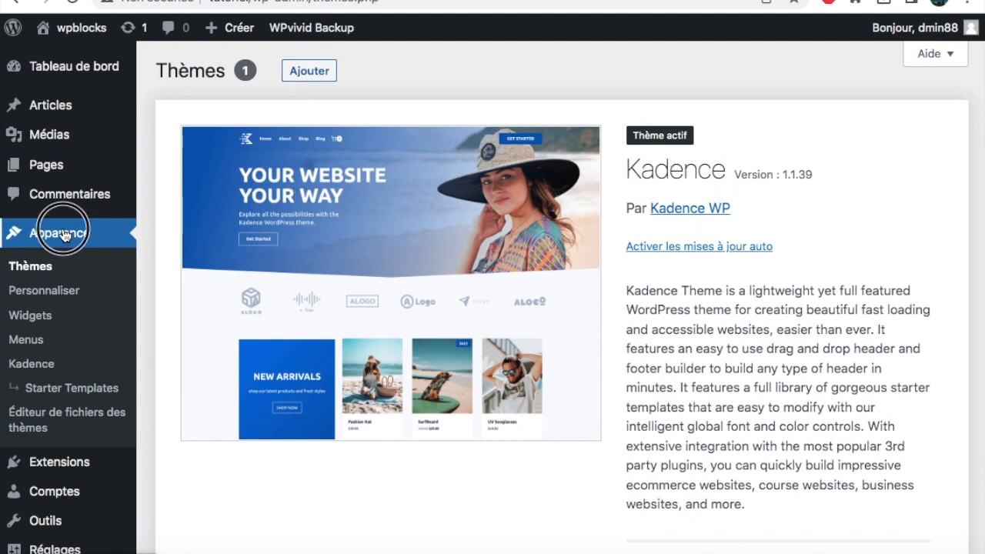
scroll(33, 264, "down", 3)
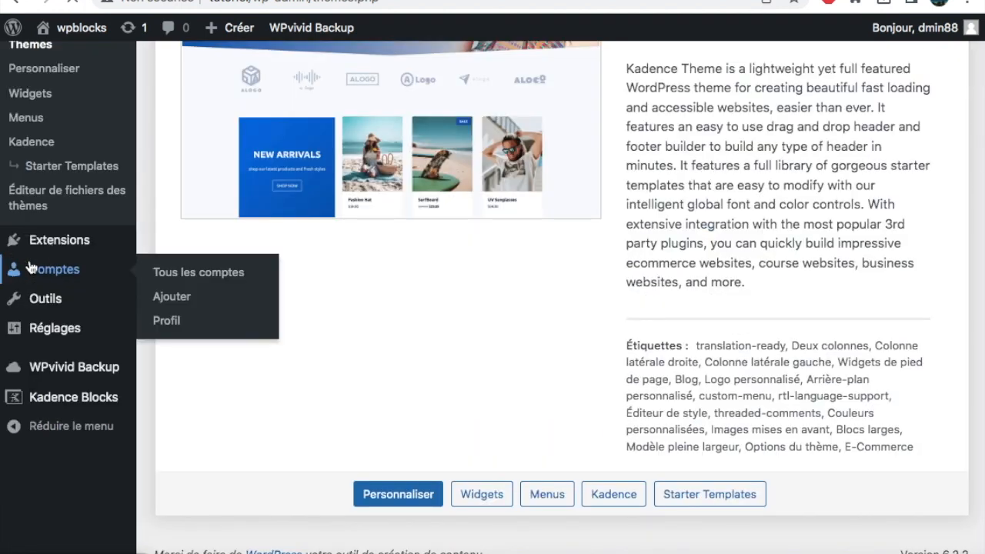
left_click(30, 267)
mouse_move(69, 236)
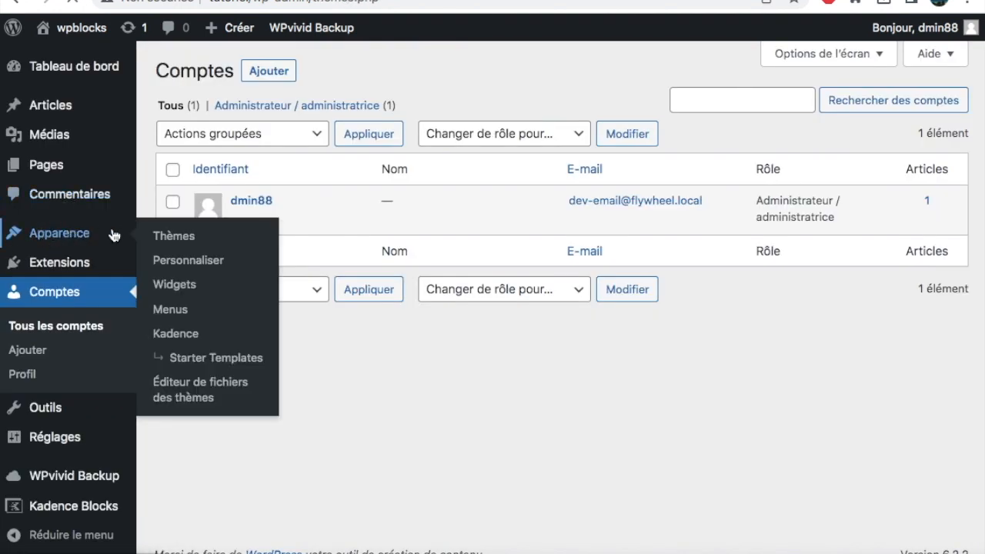
left_click(165, 235)
Open the page for adding new themes and browse the popular themes
mouse_move(89, 252)
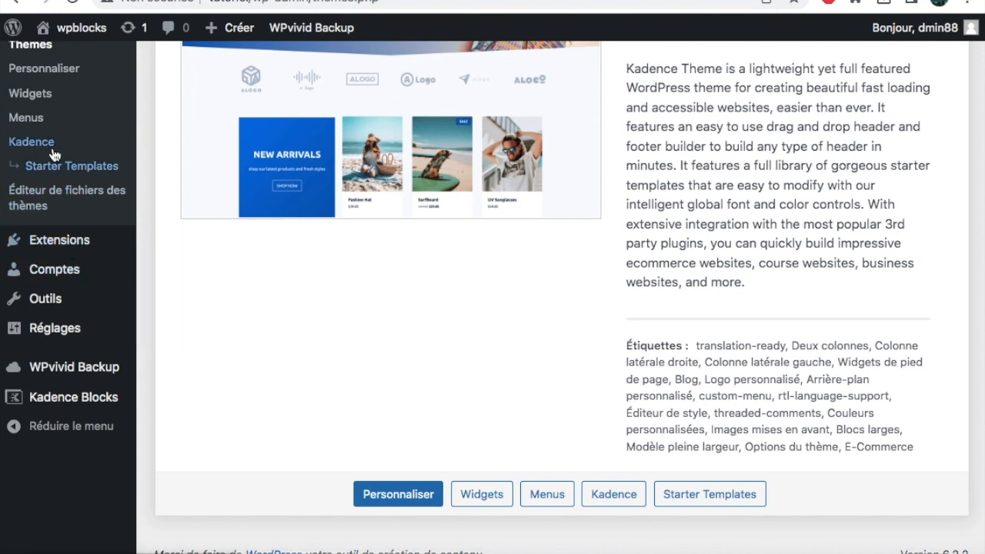
scroll(39, 162, "up", 5)
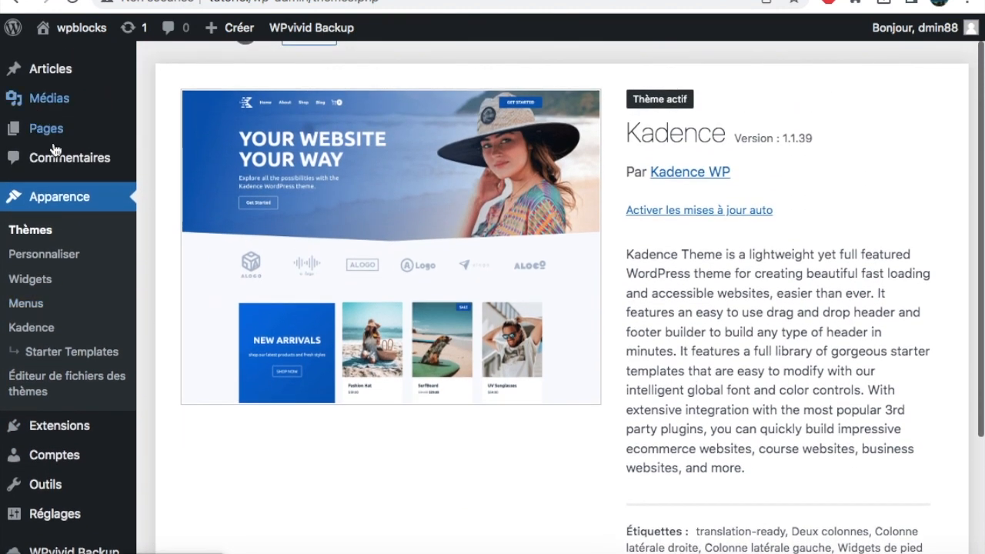
left_click(35, 230)
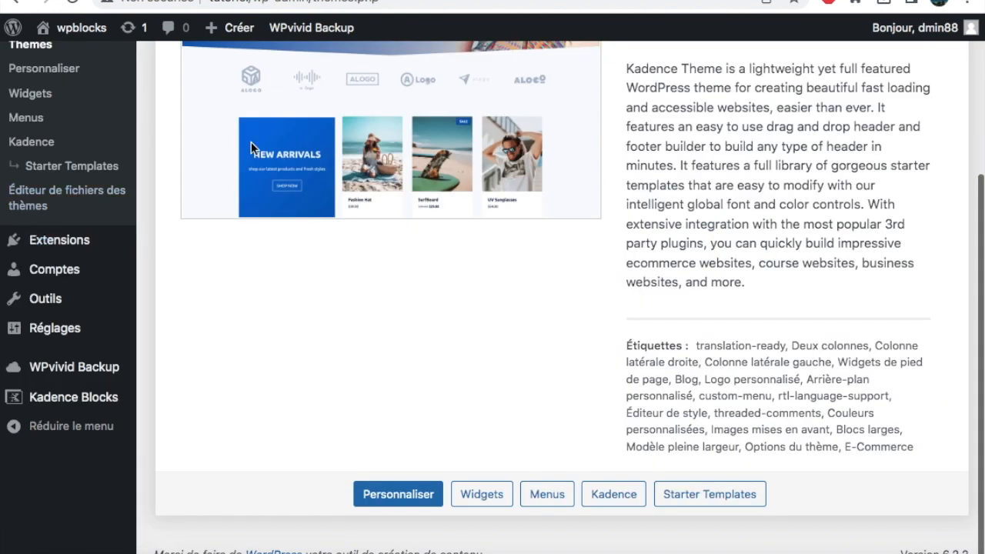
scroll(262, 135, "up", 5)
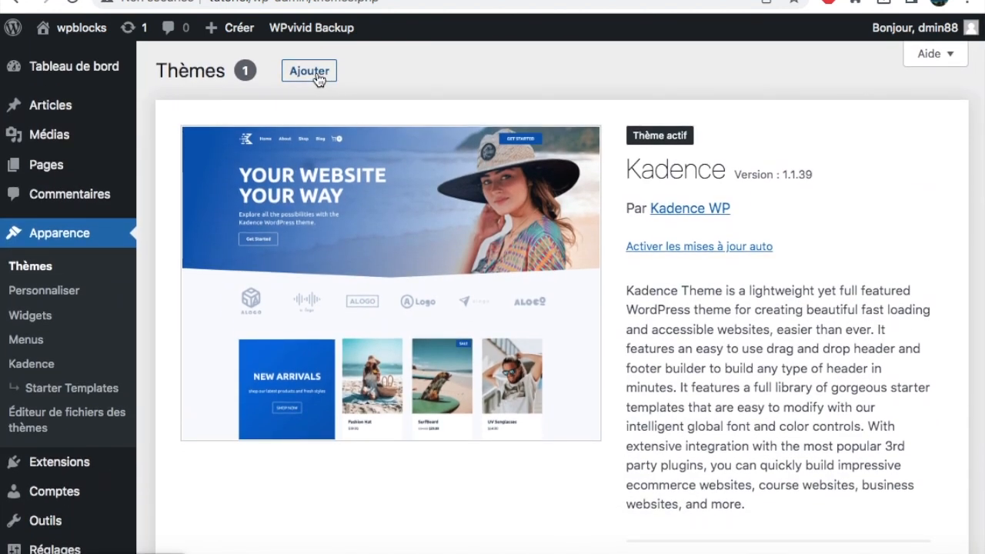
left_click(317, 77)
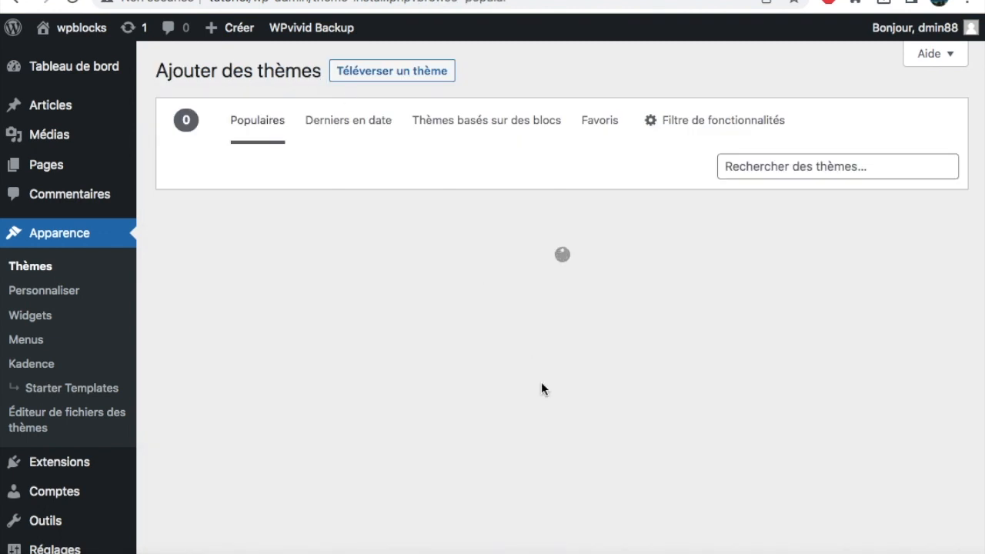
scroll(595, 399, "down", 8)
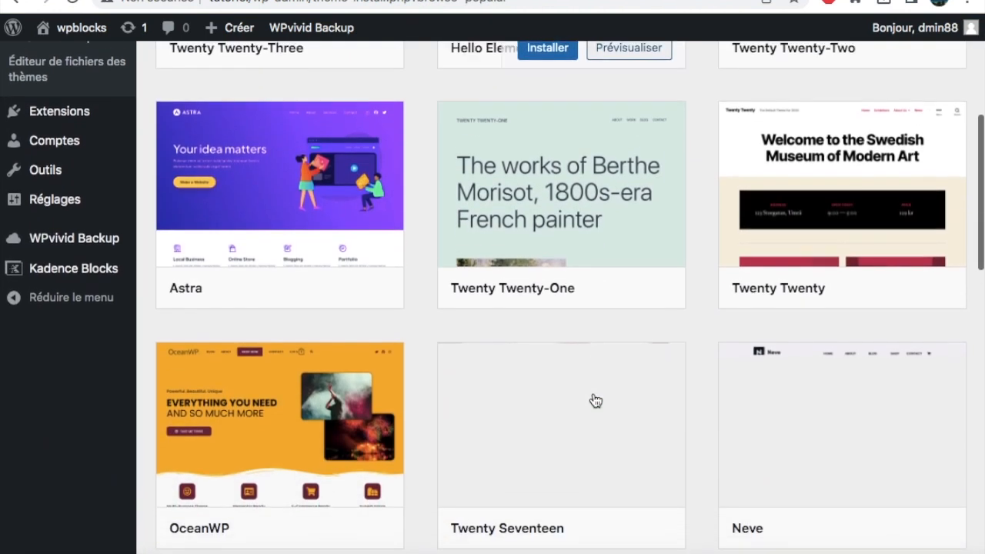
scroll(595, 399, "down", 1)
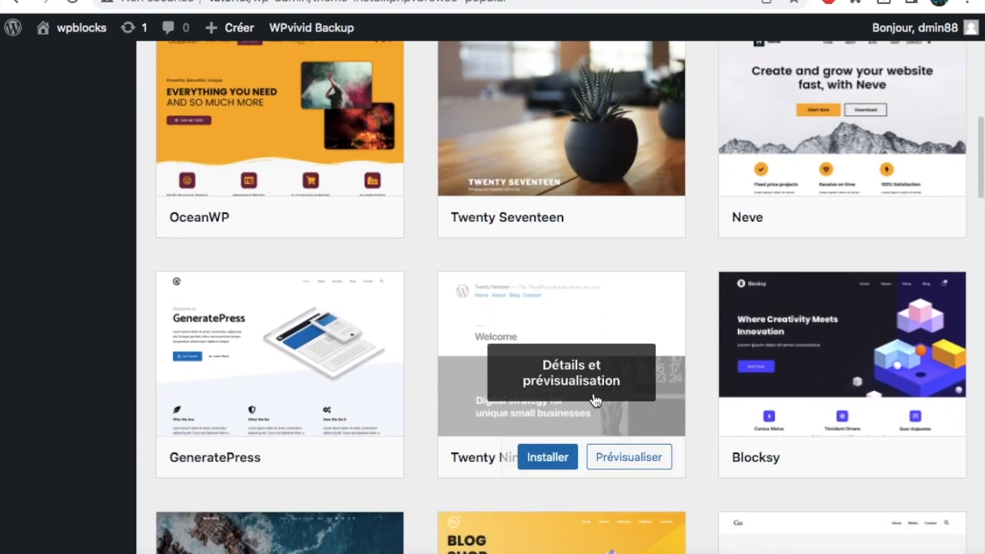
scroll(595, 400, "up", 6)
scroll(595, 399, "down", 2)
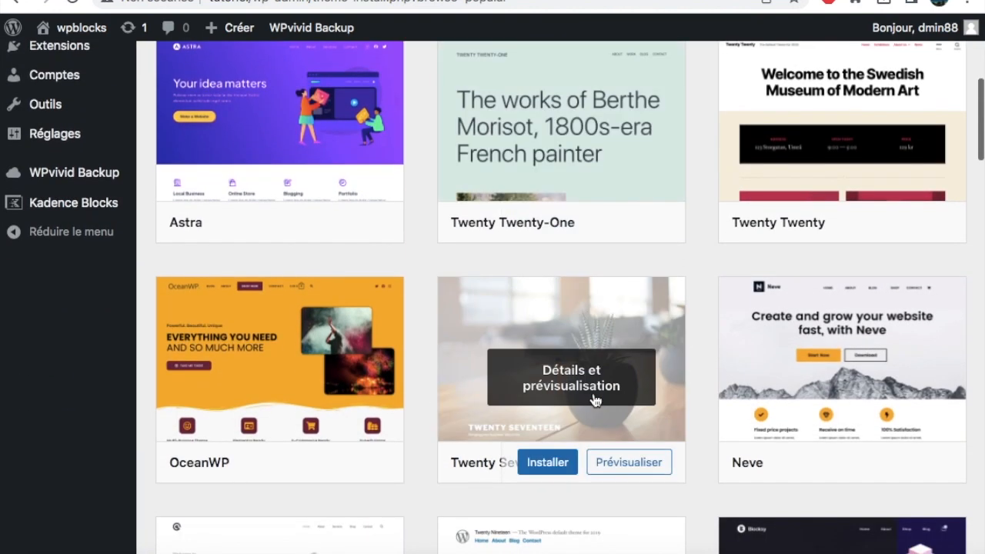
scroll(595, 399, "up", 3)
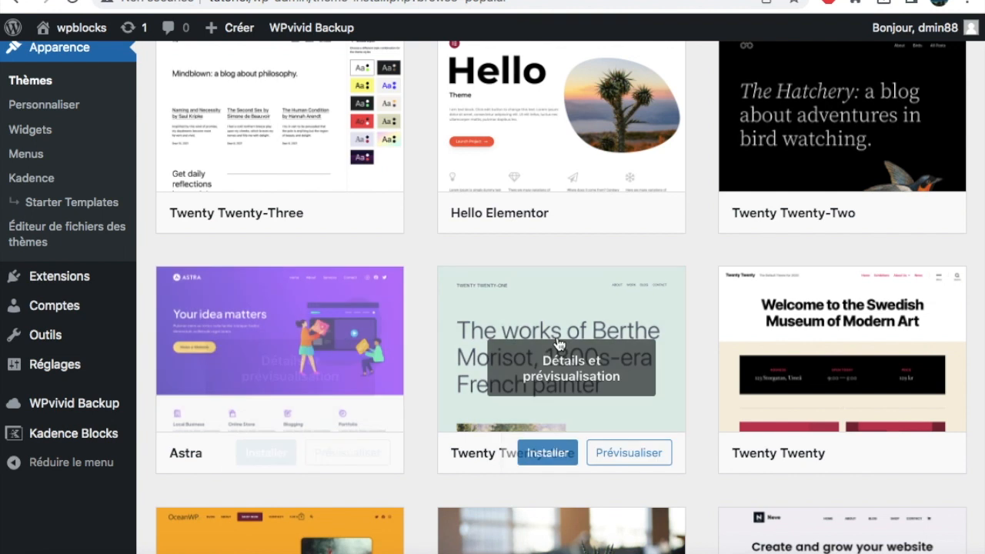
scroll(559, 343, "up", 3)
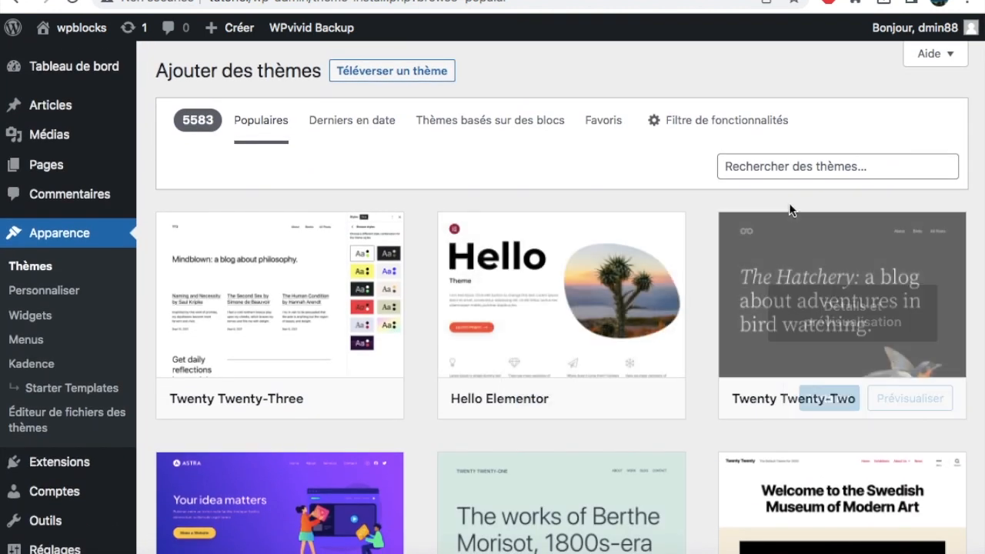
Search the theme directory for "kadence" and check the Kadence theme's entry
left_click(809, 170)
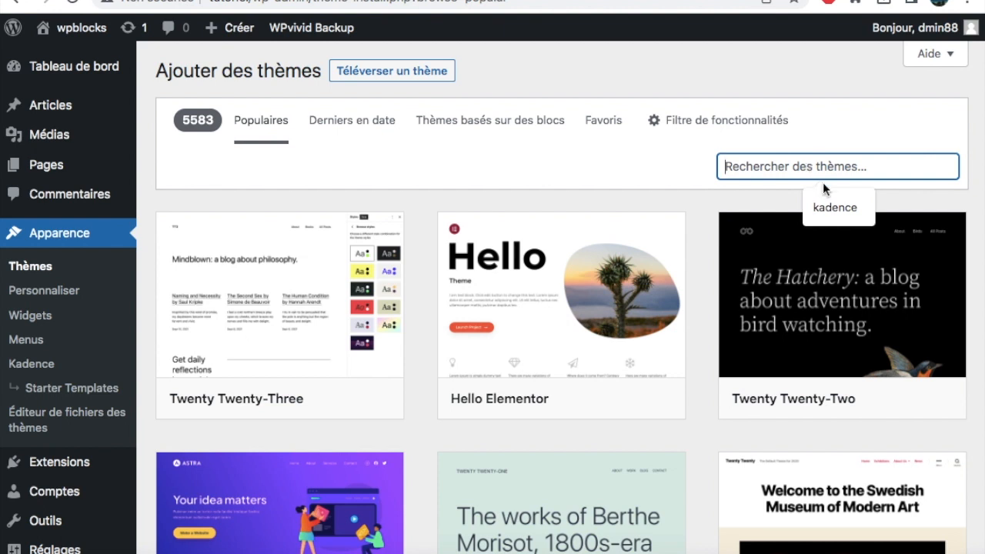
left_click(830, 202)
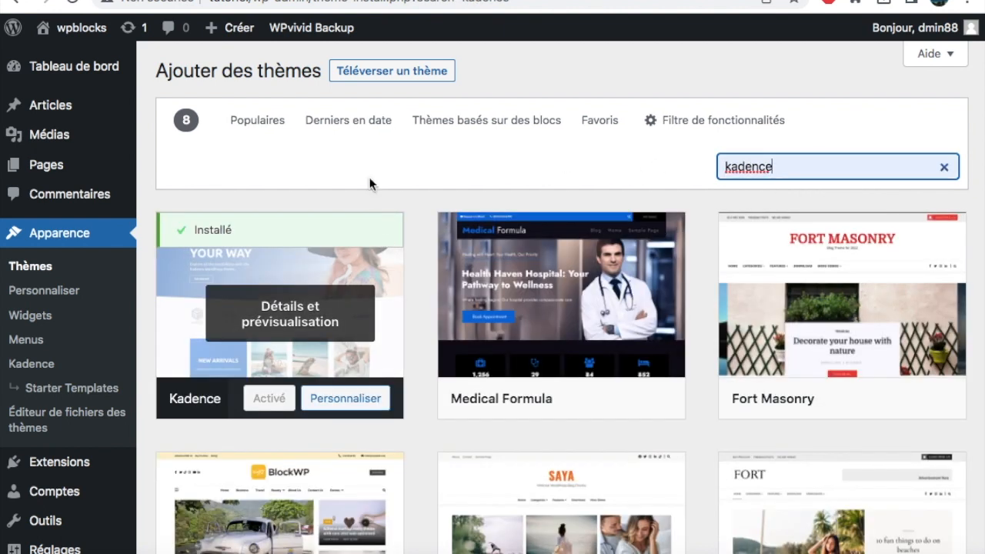
scroll(259, 316, "down", 3)
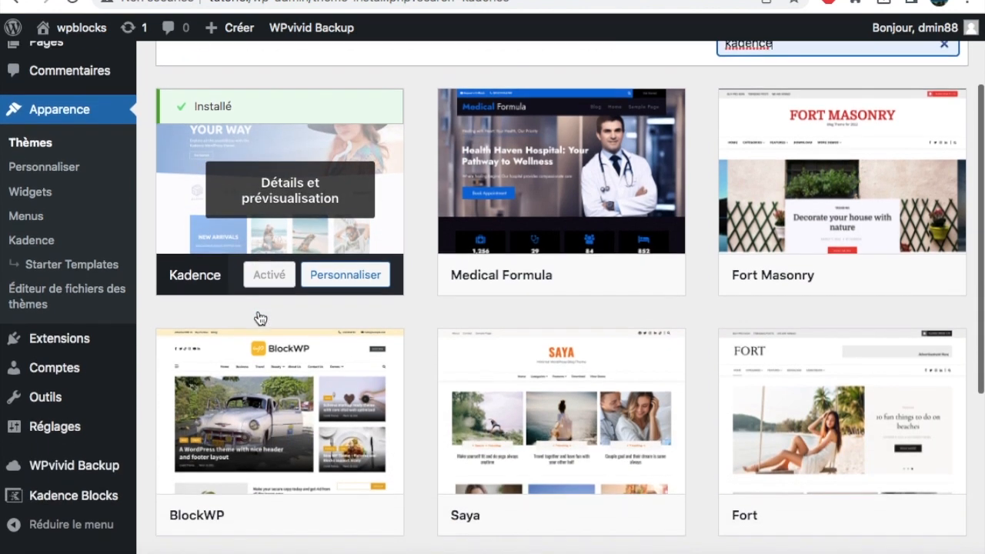
scroll(259, 317, "up", 1)
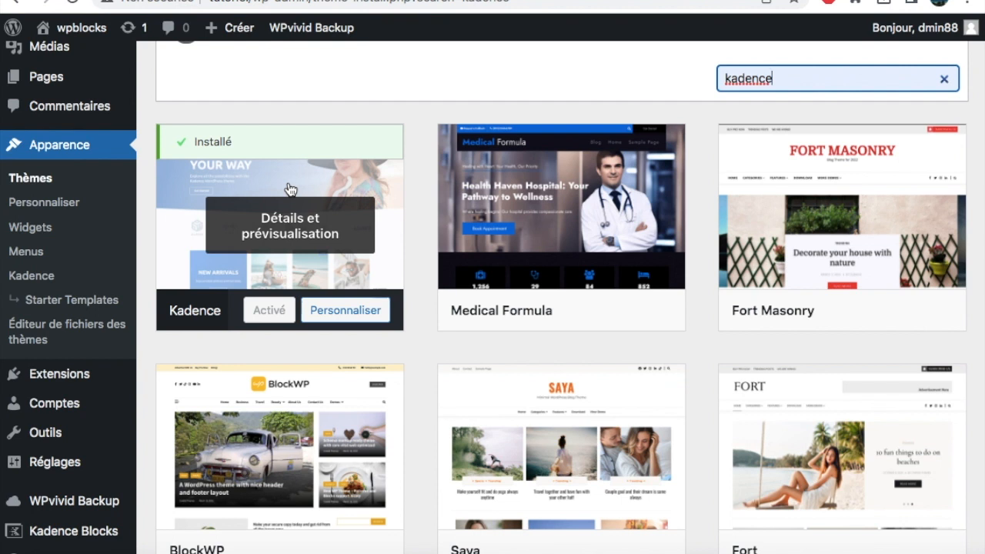
scroll(290, 189, "up", 2)
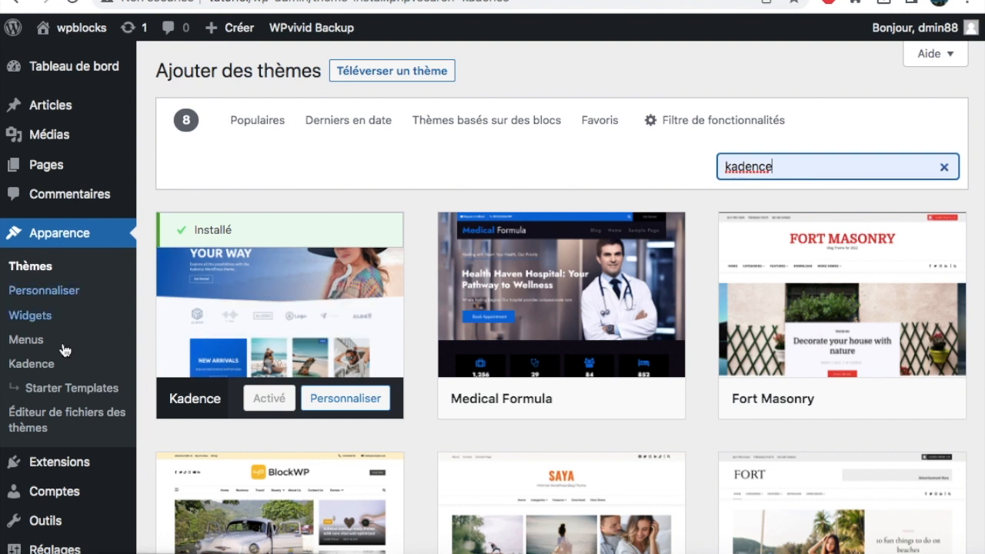
Open the Kadence Starter Templates library and browse the available free and pro site templates
left_click(77, 396)
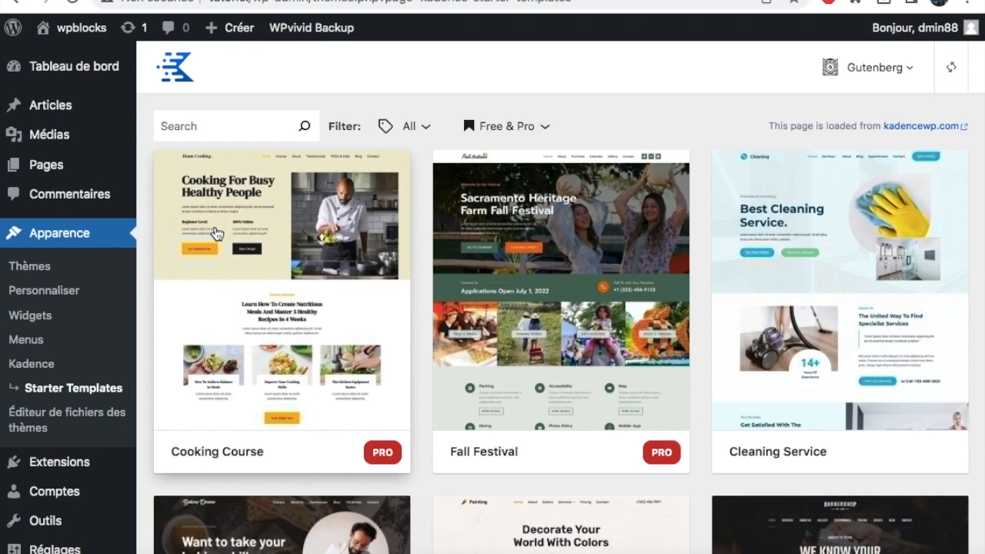
scroll(484, 312, "down", 6)
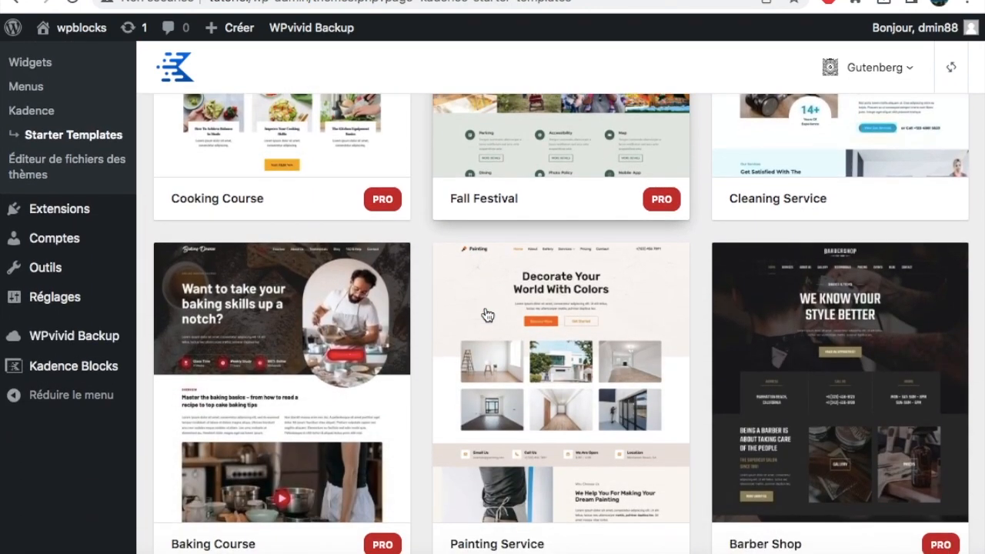
scroll(486, 313, "down", 4)
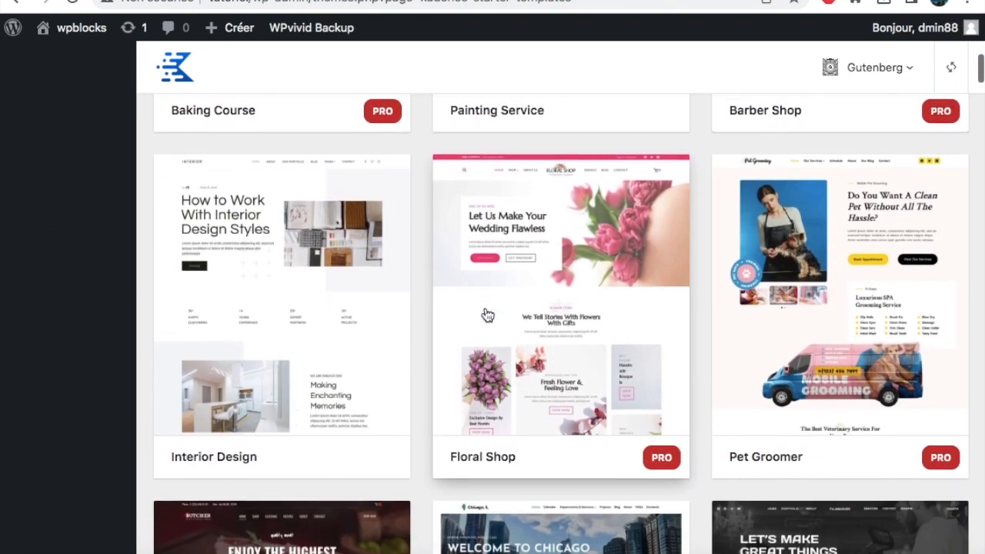
scroll(487, 314, "up", 5)
scroll(486, 314, "up", 5)
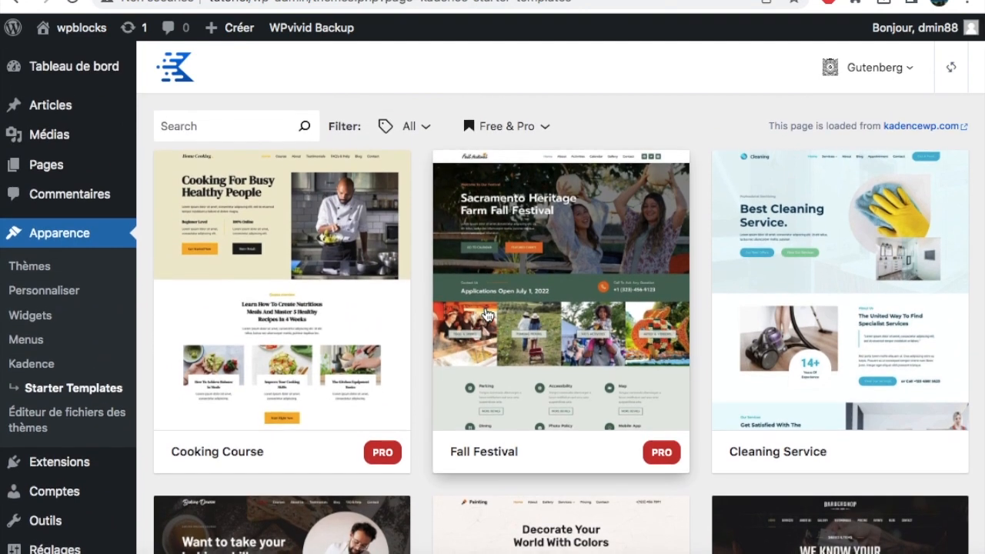
scroll(486, 314, "down", 5)
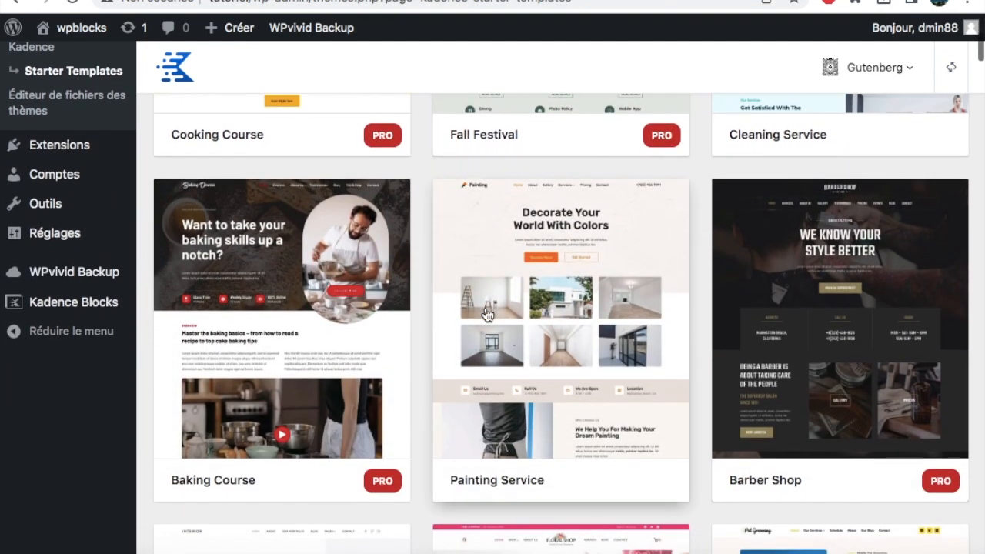
scroll(486, 314, "up", 5)
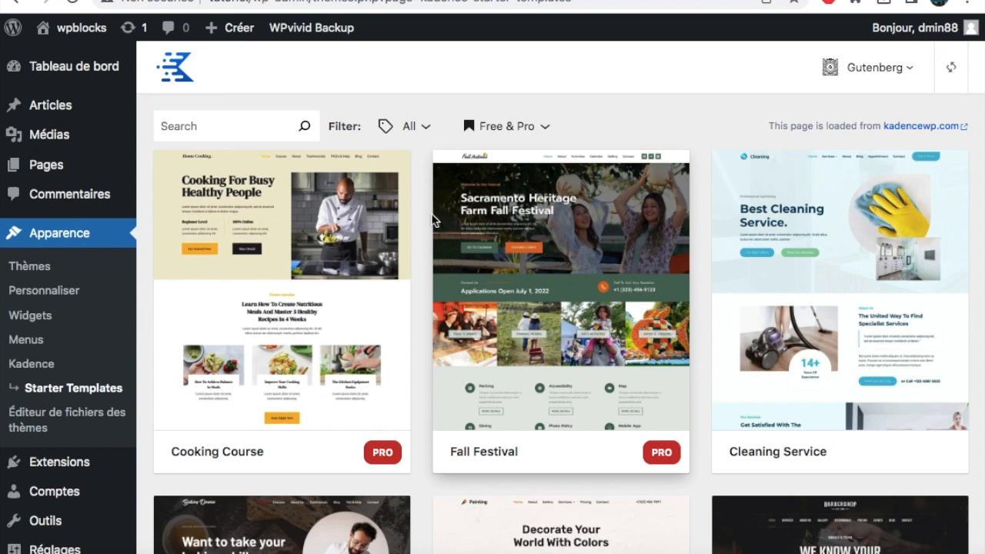
scroll(431, 217, "down", 10)
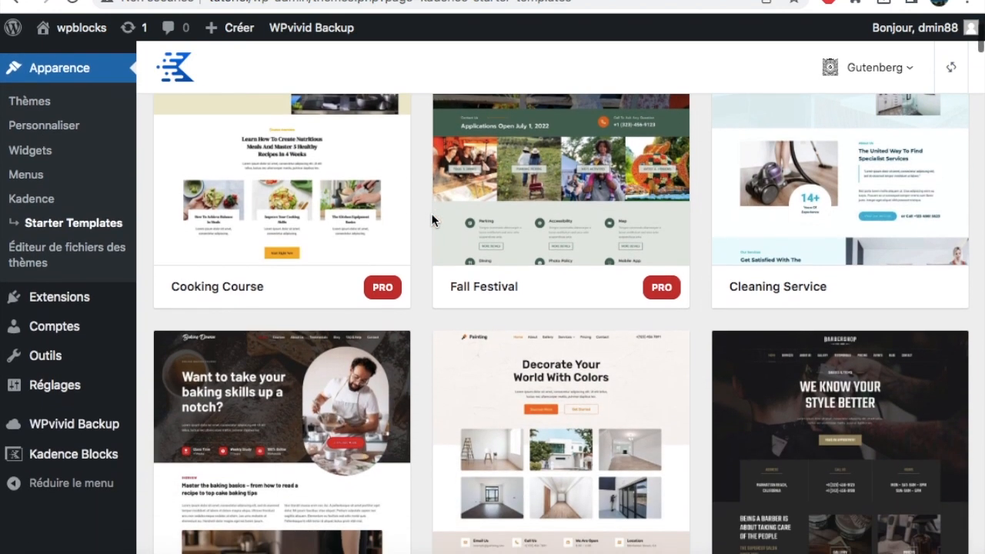
scroll(432, 220, "down", 7)
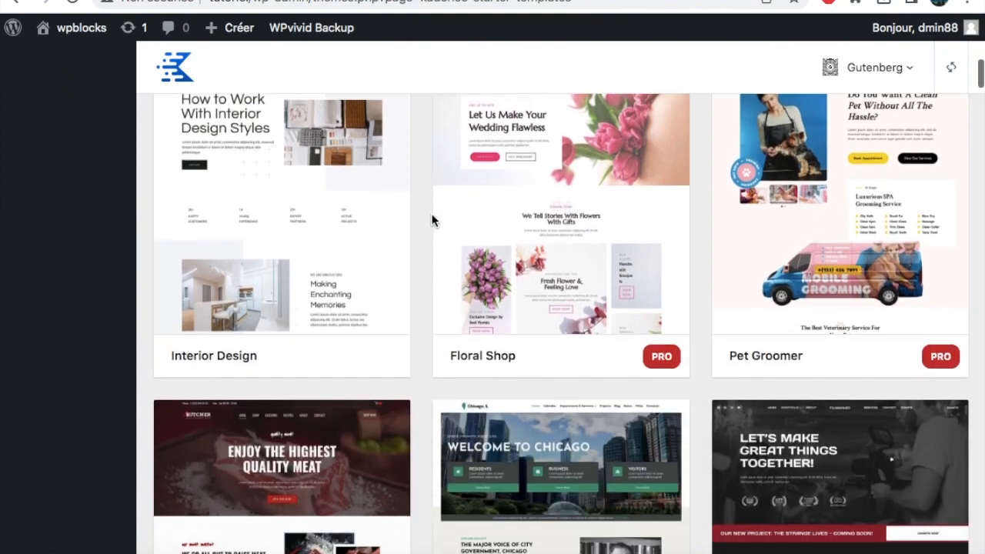
scroll(431, 221, "down", 6)
scroll(619, 211, "up", 19)
scroll(620, 213, "up", 3)
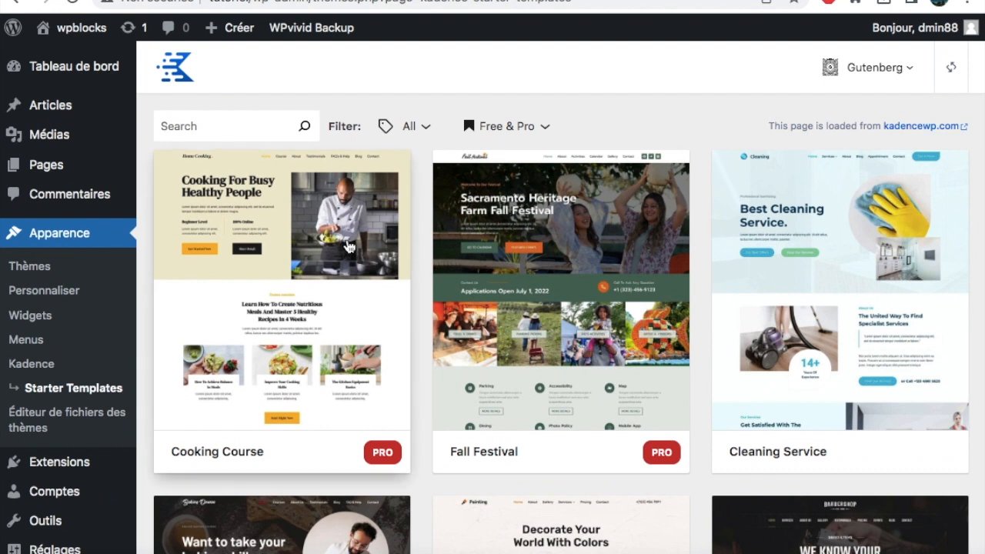
Search the starter templates page for "resto" and open the Resto template's preview
key("super+f")
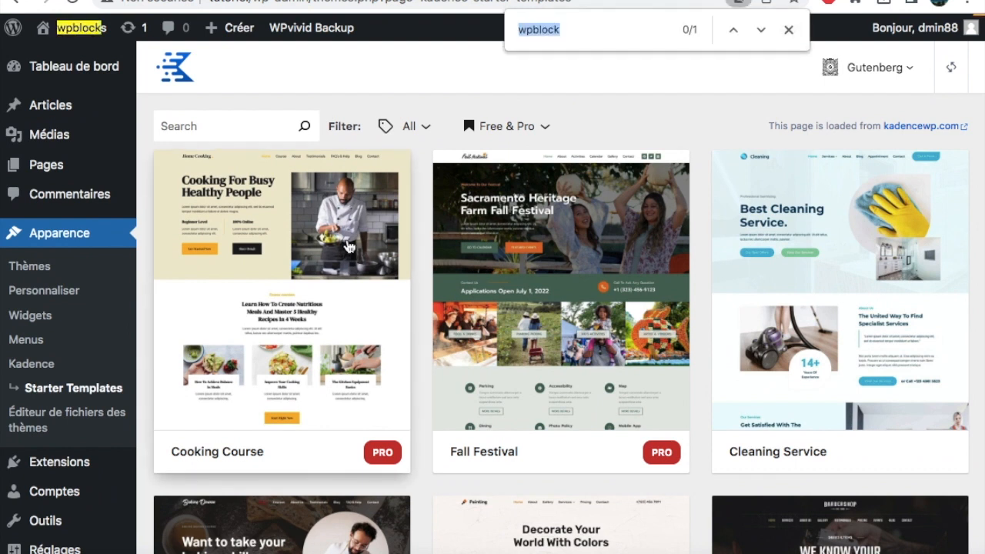
type("resto")
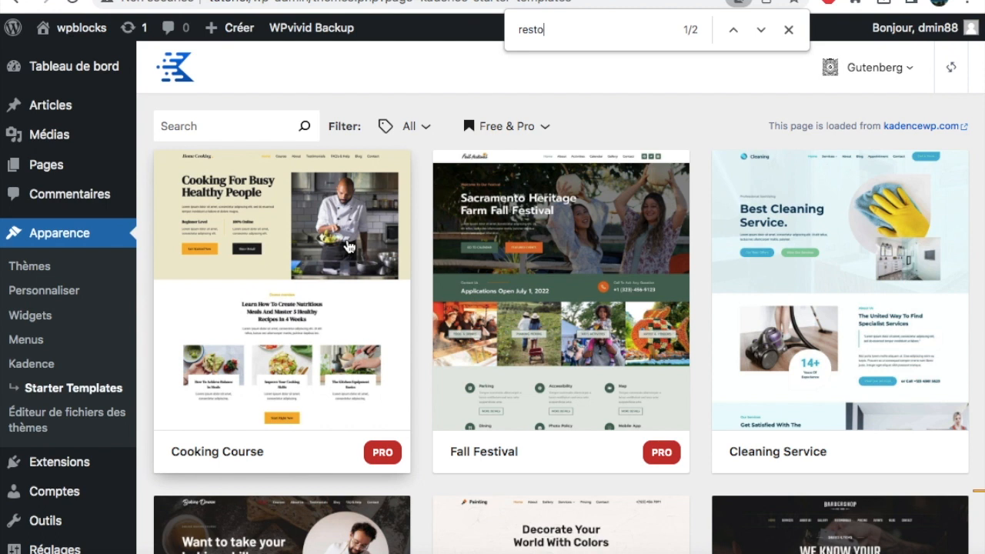
left_click(762, 30)
scroll(315, 240, "up", 2)
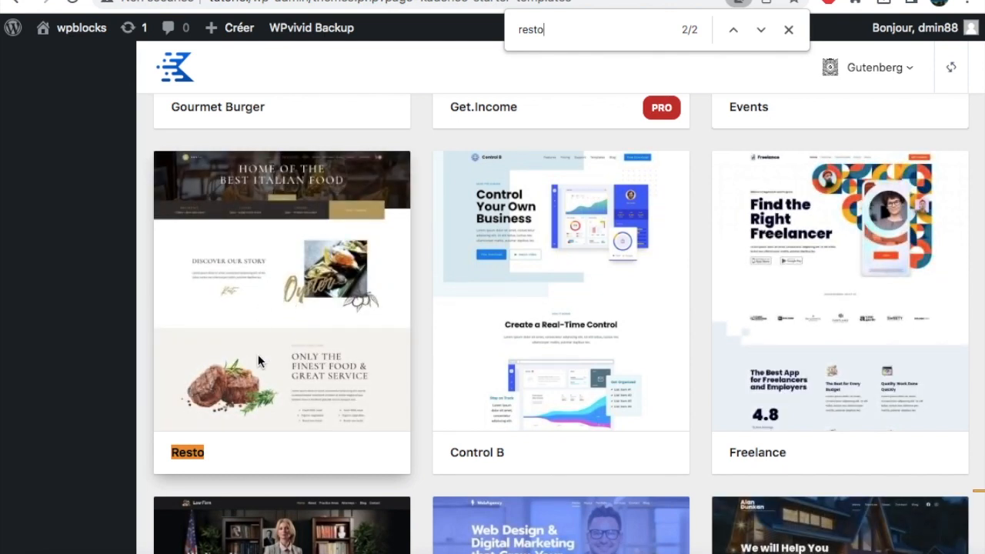
left_click(307, 318)
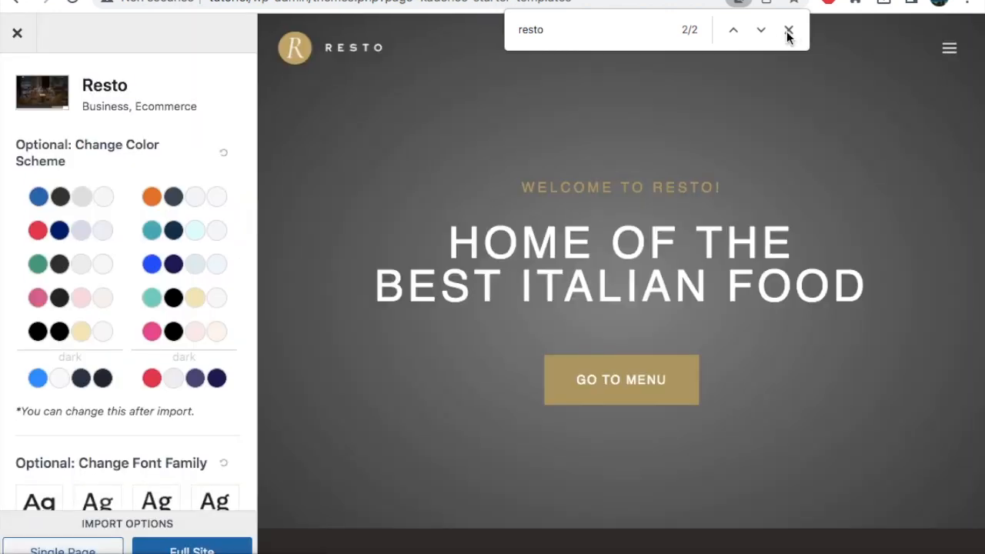
left_click(789, 30)
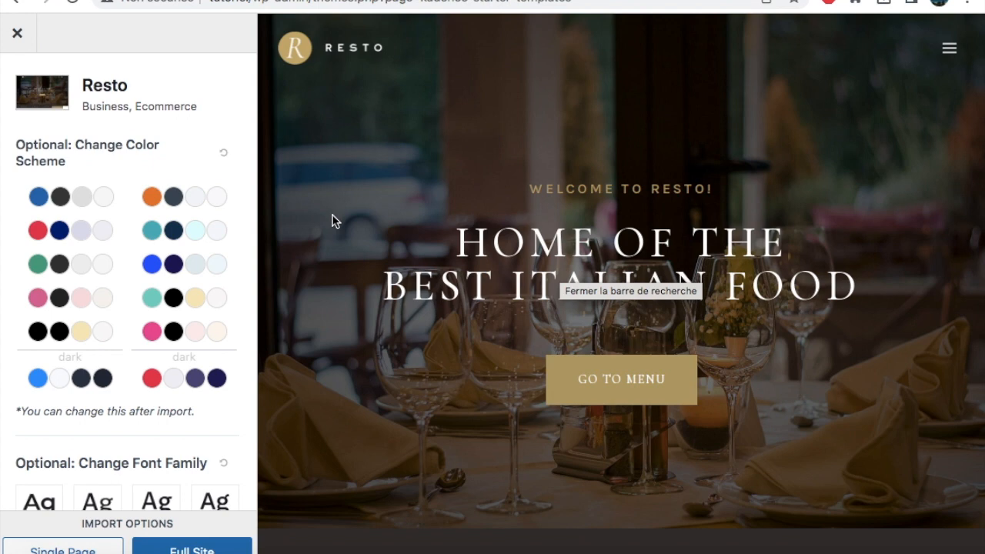
Examine the Resto template's home page preview, from its hero banner through the story and recommendations sections
scroll(332, 216, "down", 10)
scroll(331, 216, "up", 6)
scroll(332, 219, "down", 10)
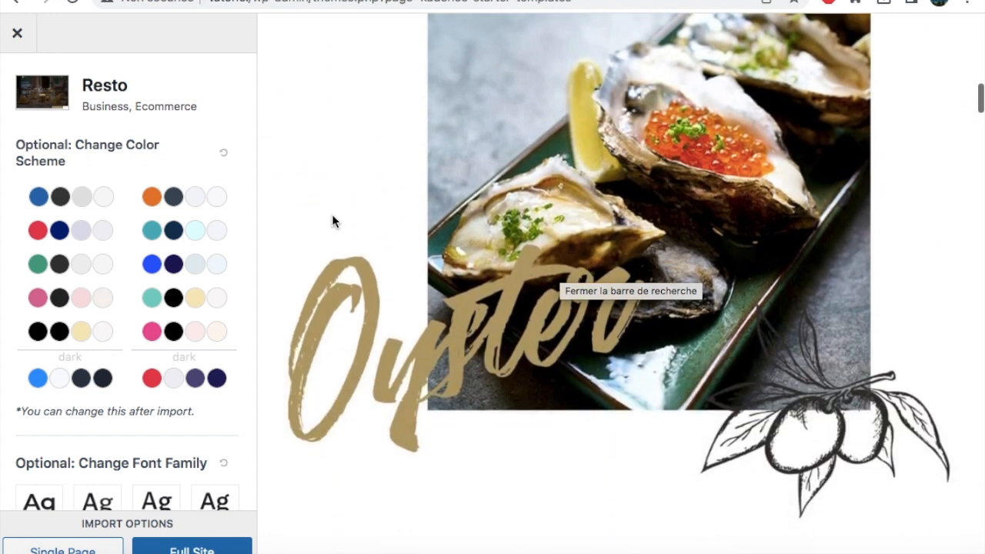
scroll(332, 221, "down", 3)
scroll(332, 221, "down", 7)
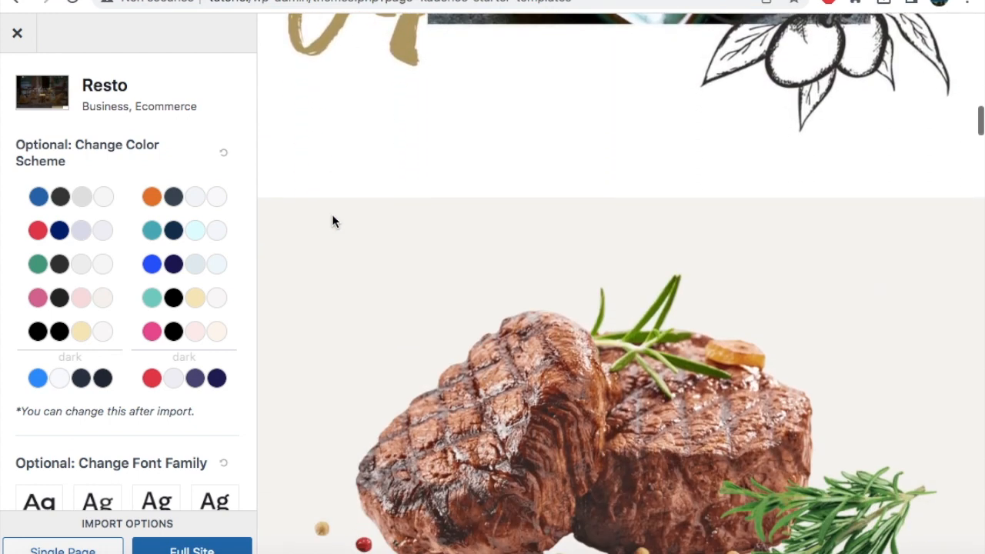
scroll(332, 220, "down", 7)
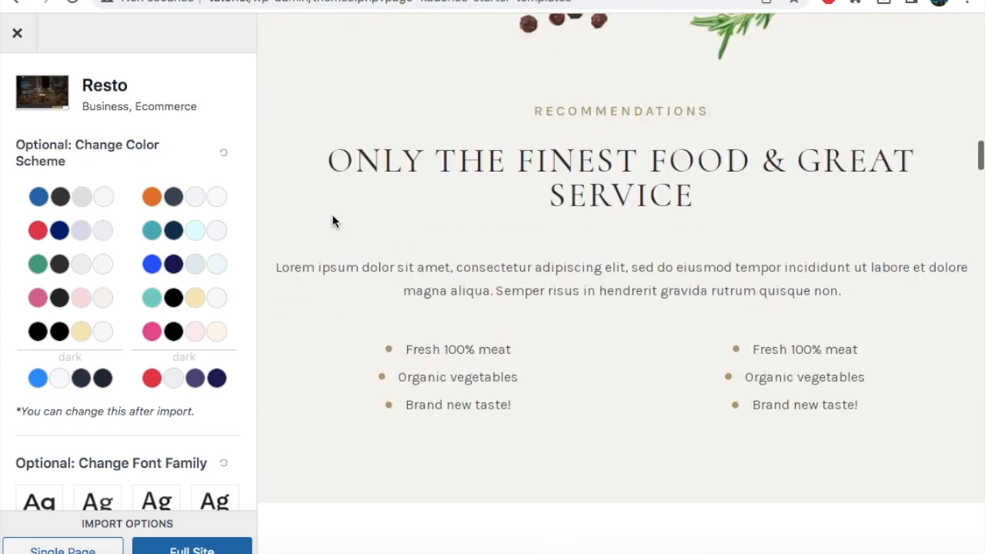
scroll(331, 221, "up", 20)
scroll(331, 220, "down", 2)
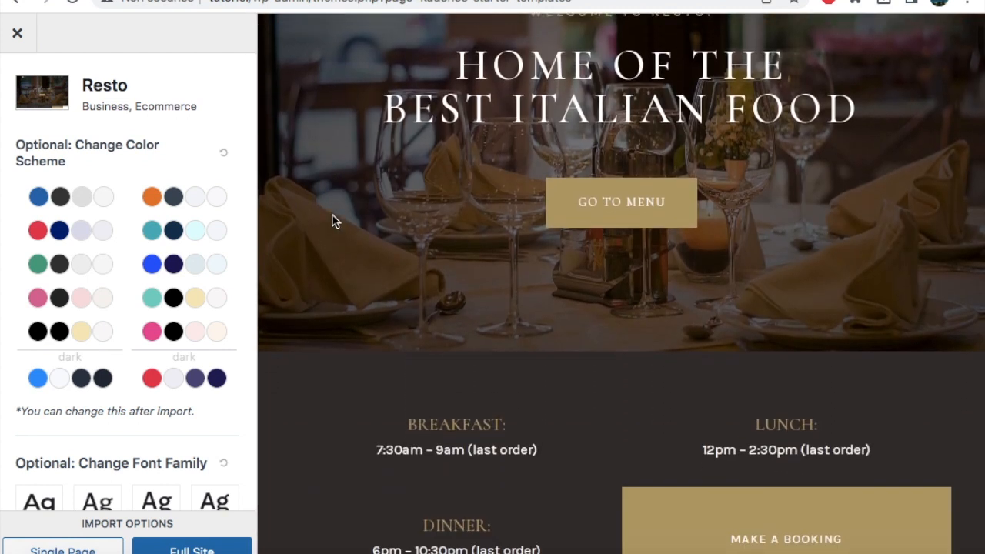
scroll(332, 221, "up", 4)
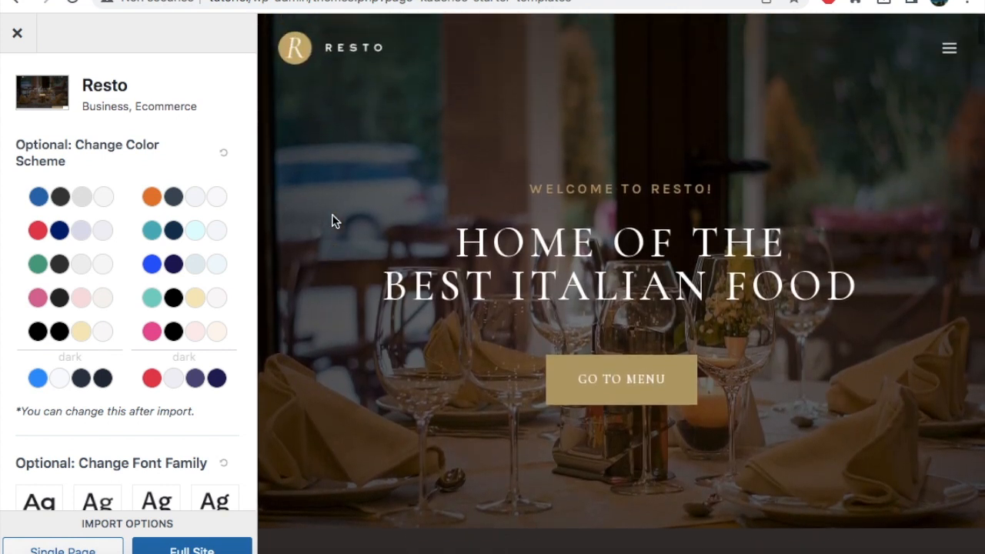
Try the orange, teal, blue, pink and green colour schemes on the Resto template and review the home page in green
scroll(332, 217, "down", 5)
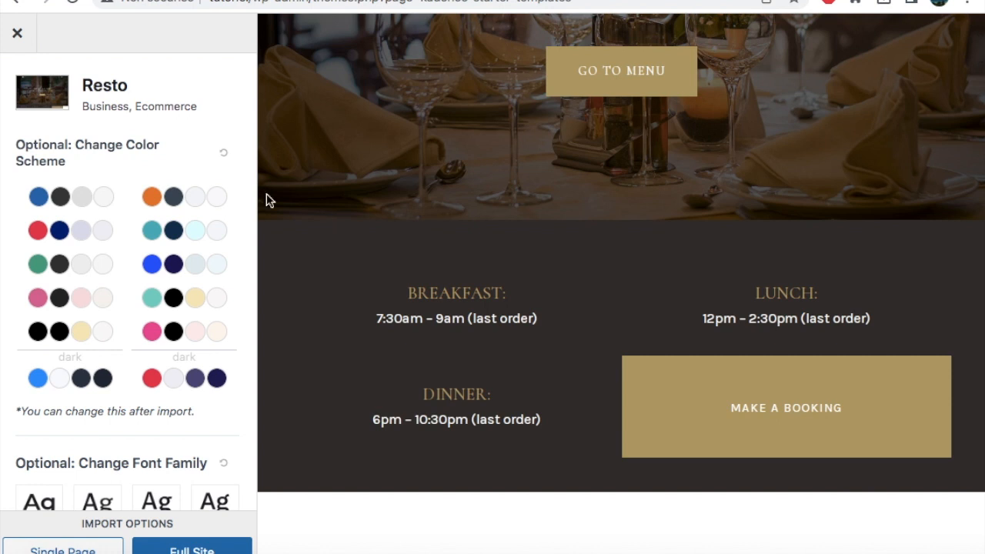
left_click(158, 199)
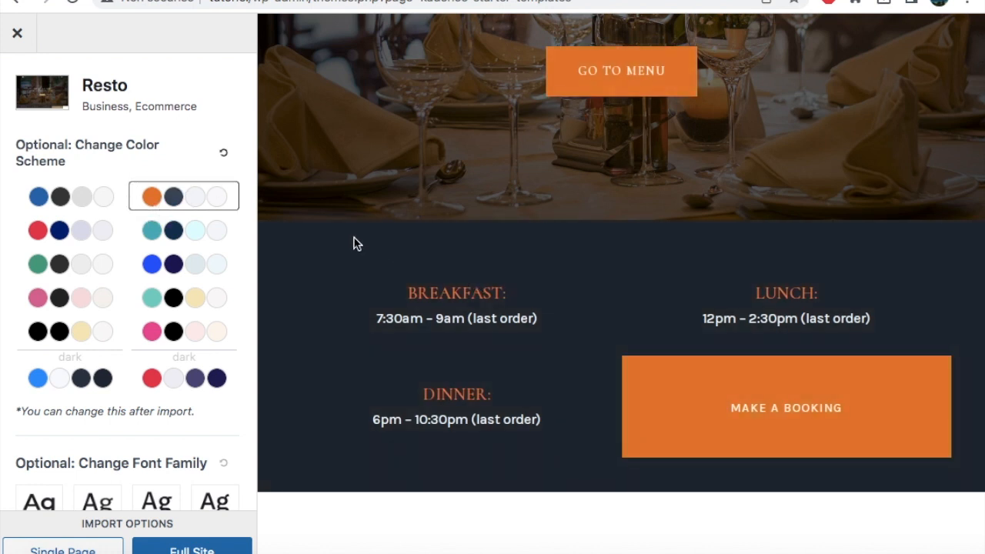
left_click(177, 237)
left_click(177, 264)
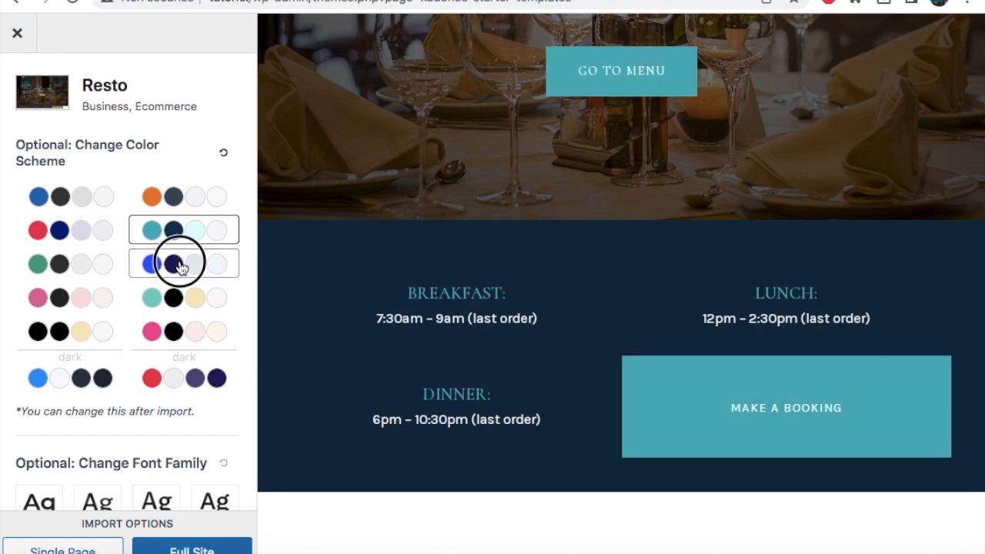
left_click(70, 295)
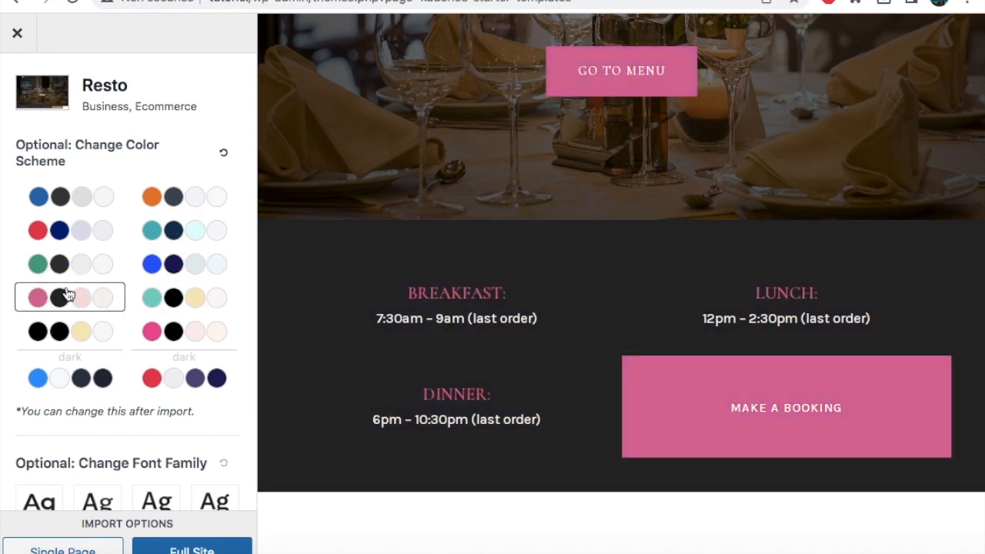
left_click(70, 259)
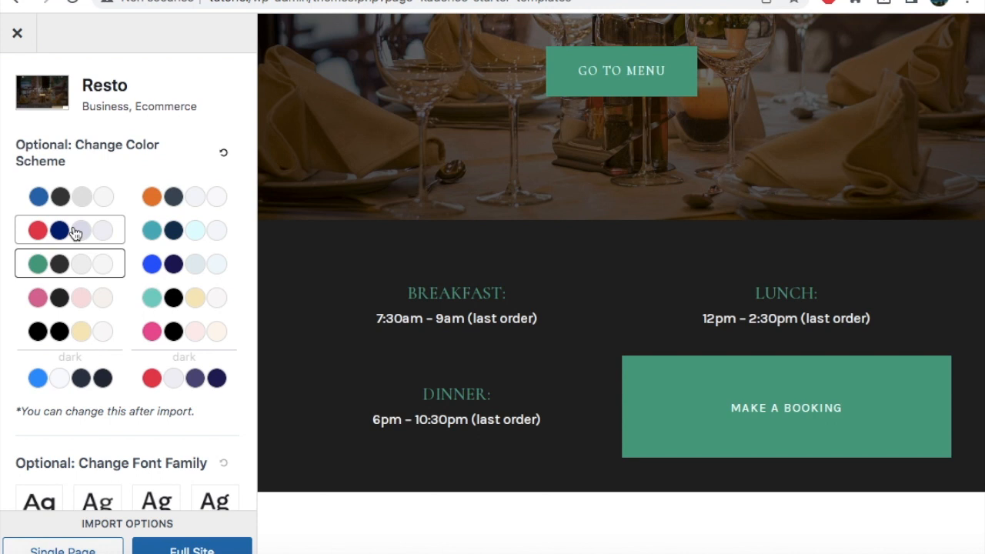
scroll(480, 259, "up", 4)
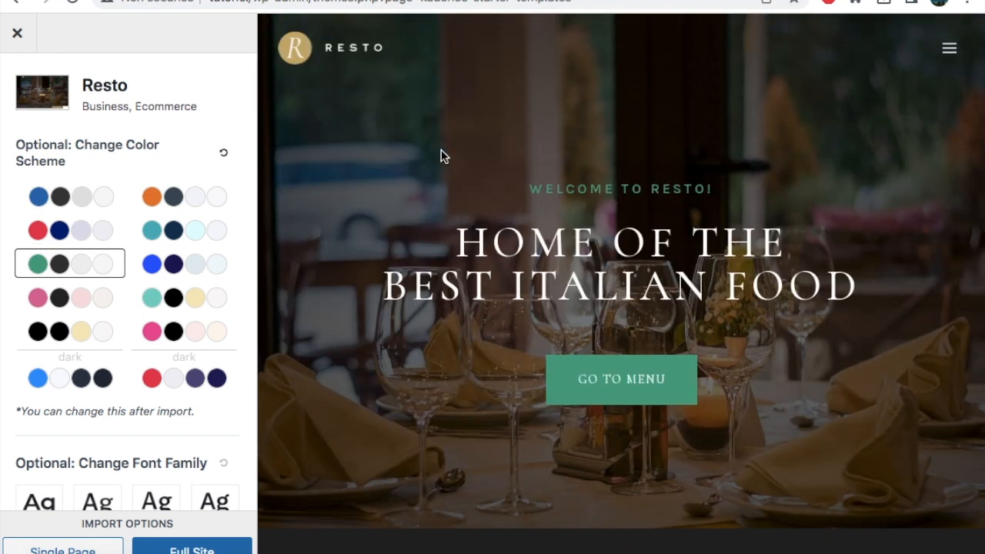
scroll(435, 306, "down", 8)
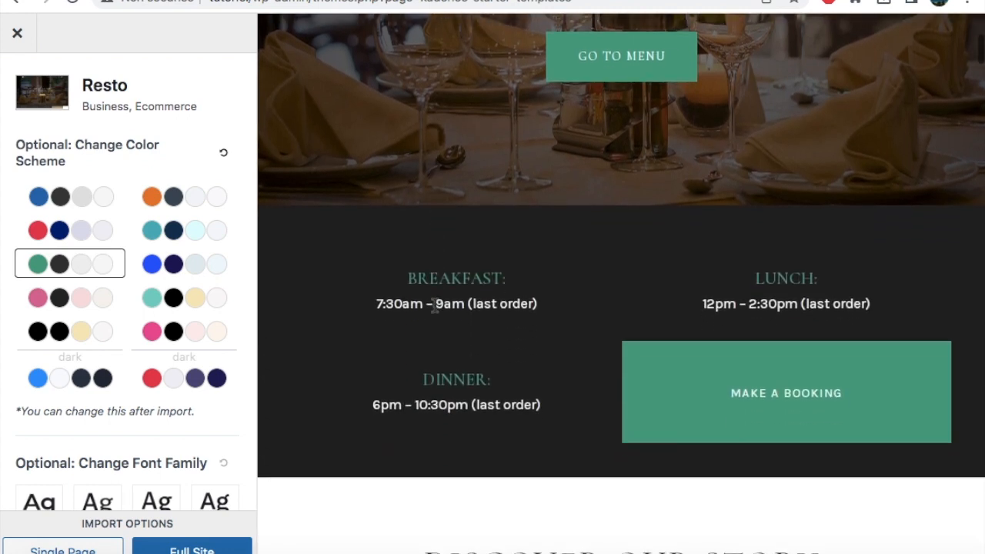
scroll(435, 305, "down", 6)
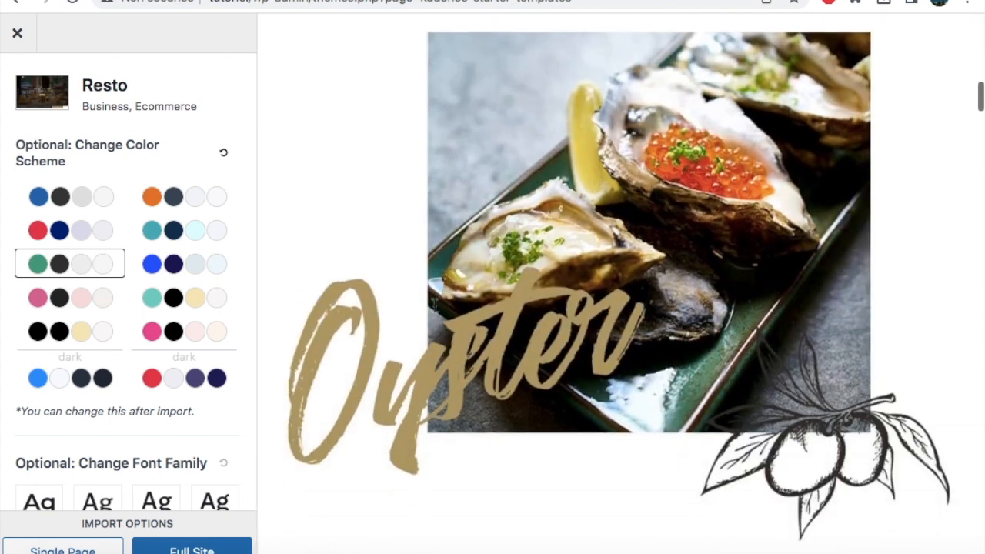
scroll(434, 305, "down", 10)
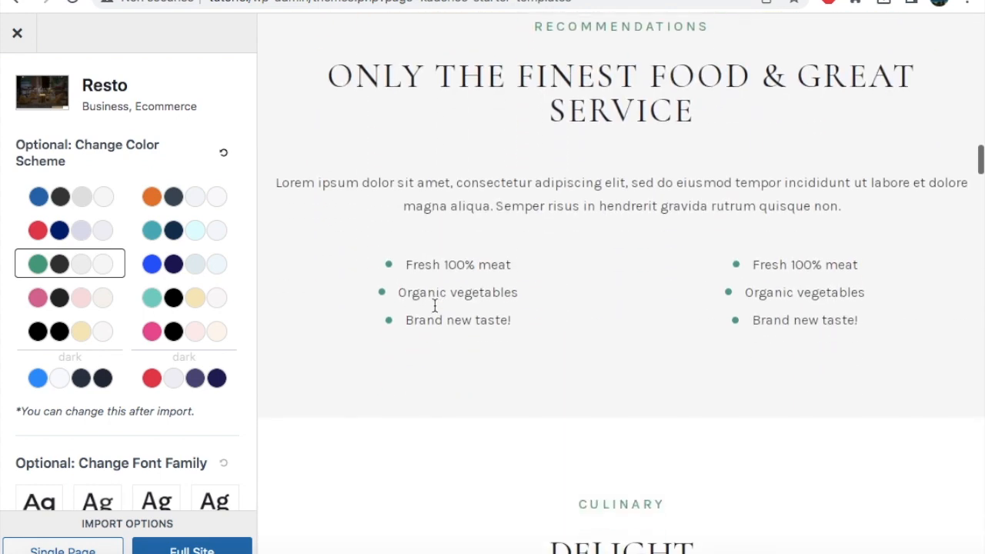
scroll(435, 305, "up", 16)
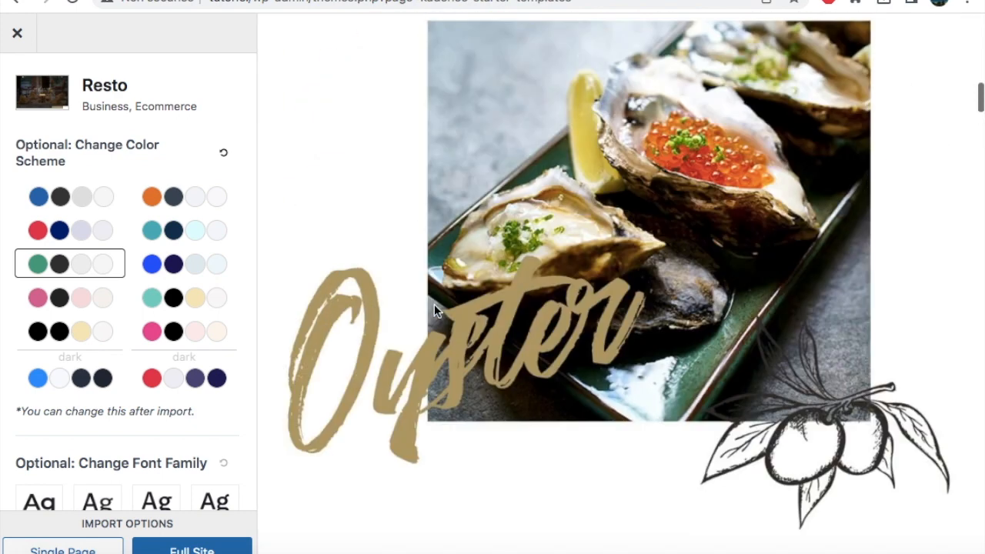
scroll(434, 304, "up", 6)
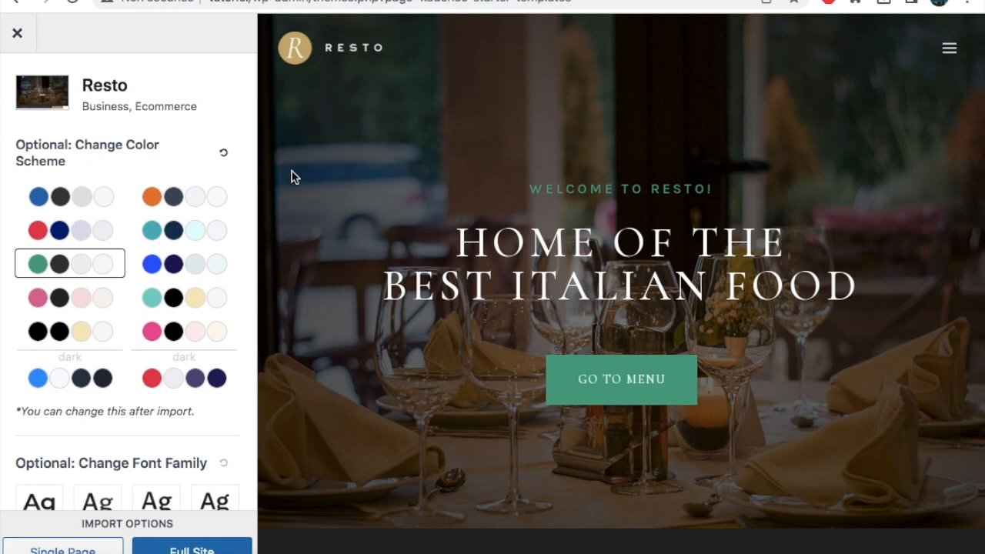
Try several font pairings on the Resto template, including Montserrat & Source Sans Pro, and restore its original fonts
left_click(191, 378)
scroll(188, 384, "down", 4)
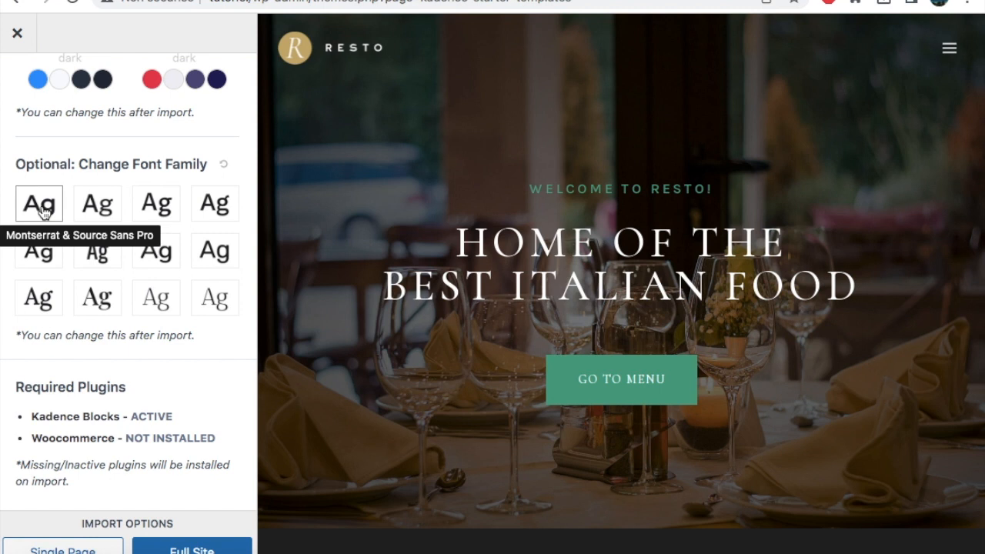
left_click(43, 212)
left_click(103, 213)
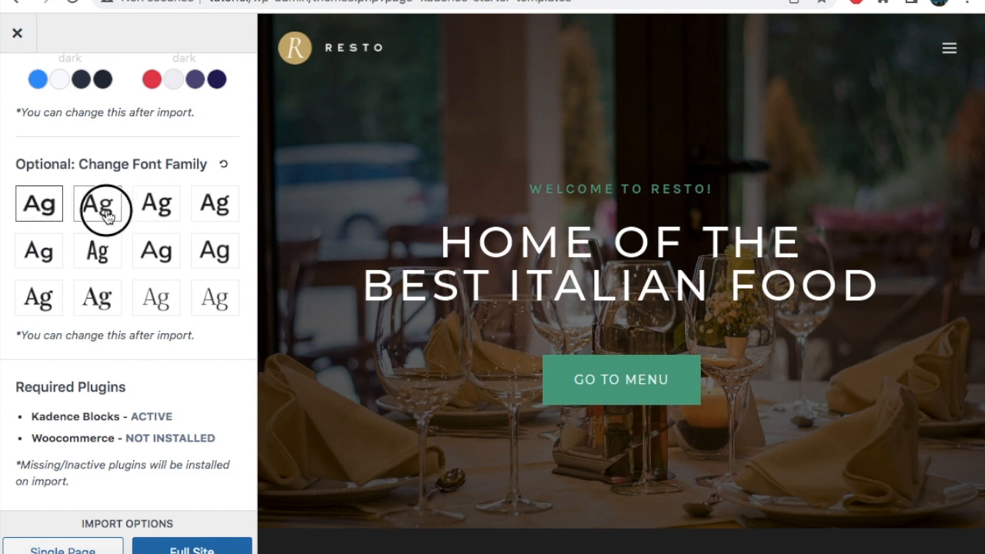
left_click(169, 222)
left_click(220, 253)
left_click(220, 299)
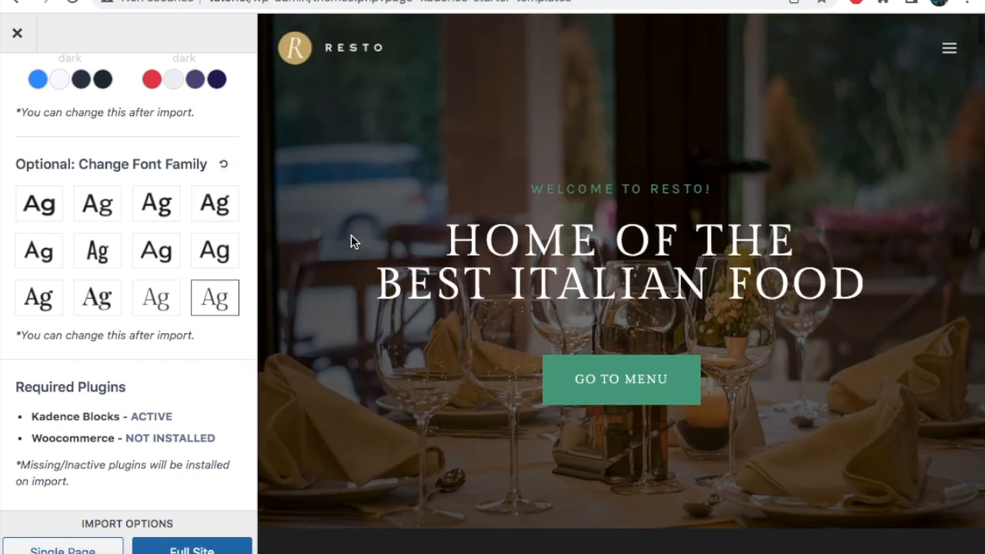
left_click(224, 169)
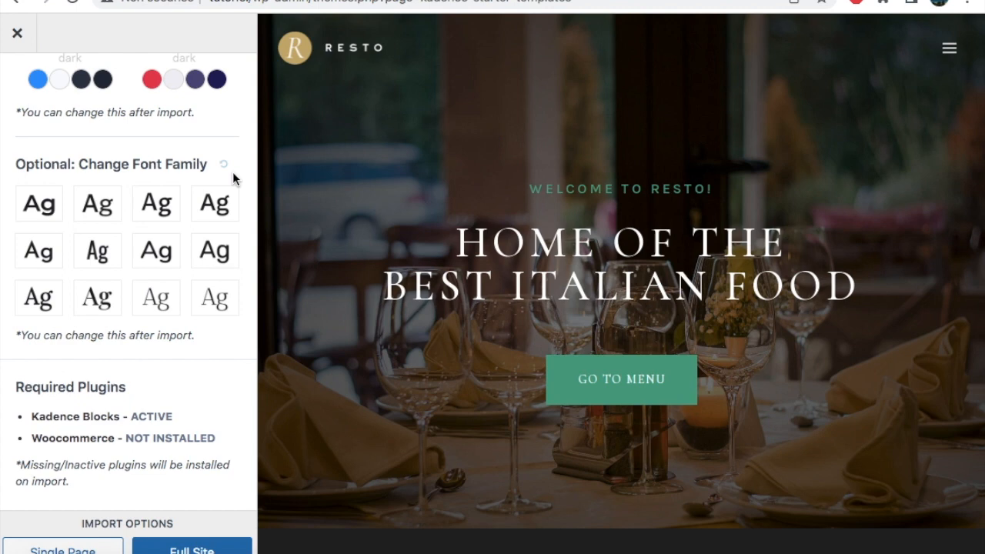
Review the preview with its original fonts, try the orange colour scheme and reset the template to its default colours
scroll(472, 334, "down", 10)
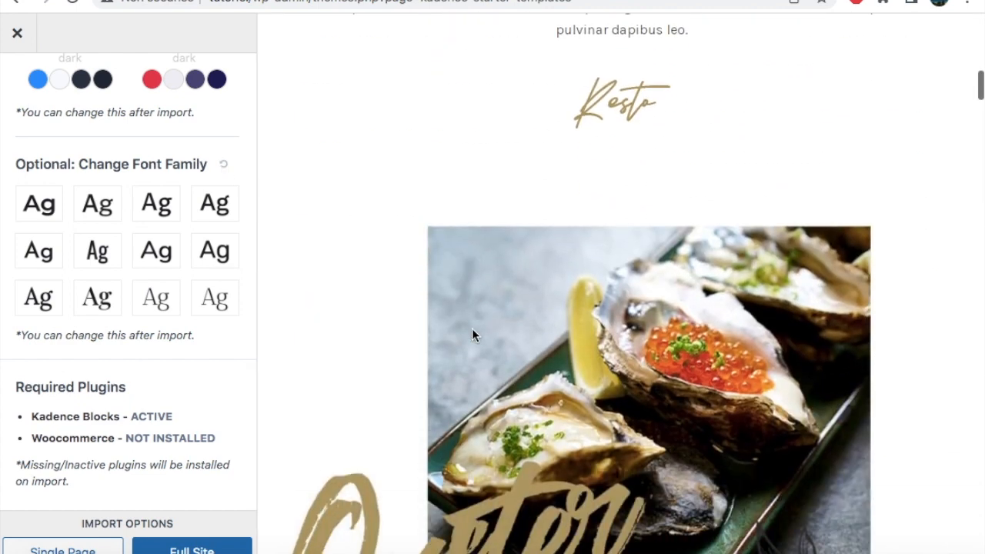
scroll(473, 334, "up", 5)
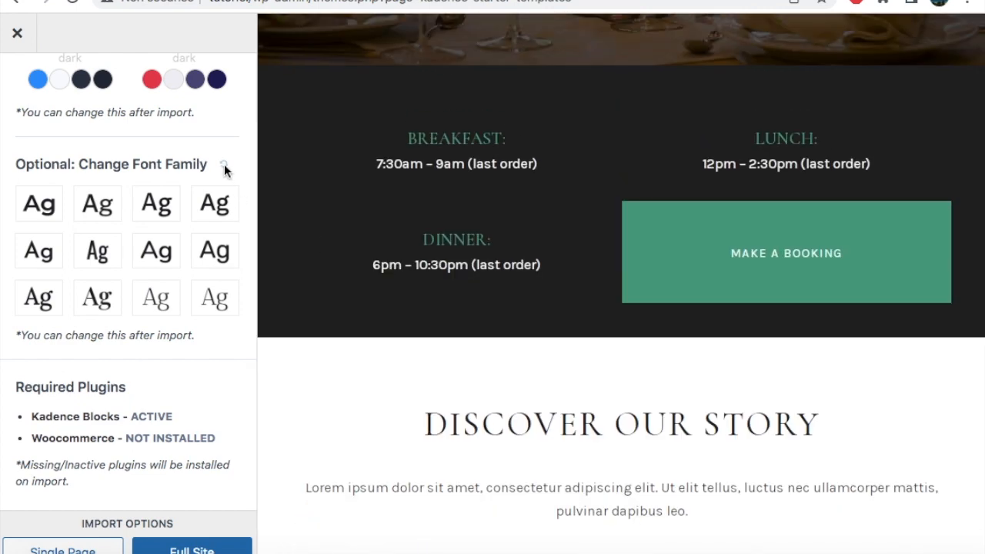
scroll(492, 326, "up", 5)
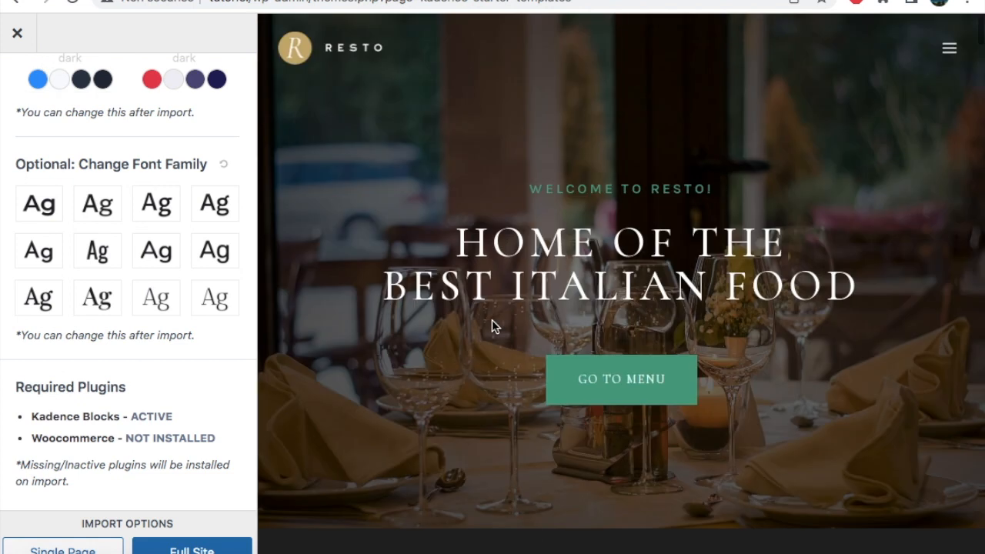
scroll(492, 326, "down", 5)
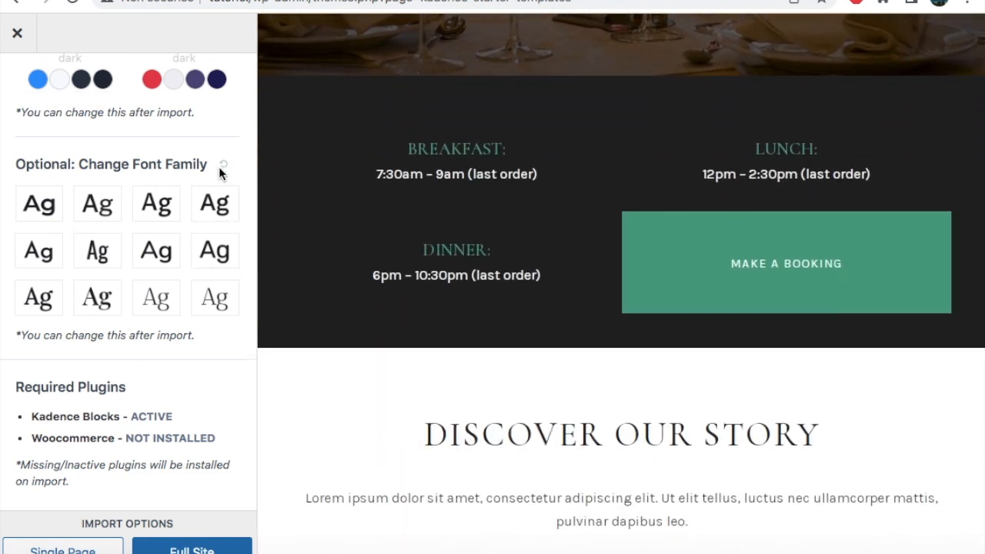
scroll(219, 171, "up", 4)
left_click(185, 201)
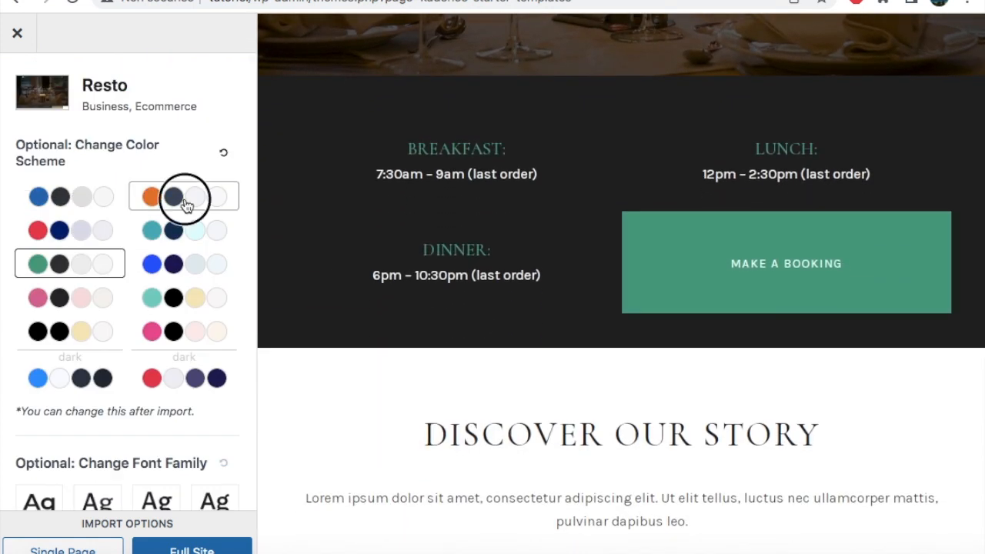
left_click(225, 154)
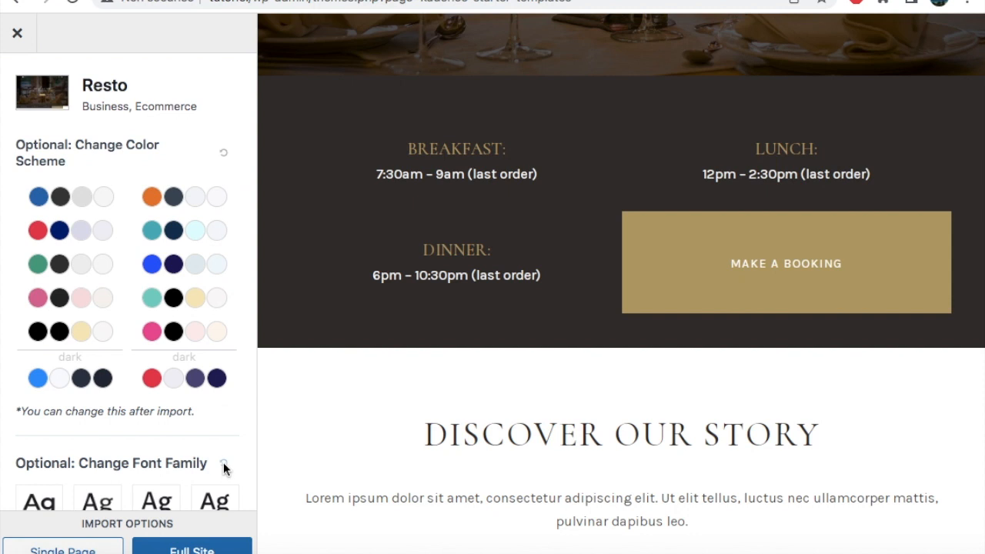
Open the Resto template's single-page import option and browse its page templates, such as Home, Our Menu, About Us, Reviews, FAQ and Contact
scroll(223, 463, "down", 1)
scroll(222, 378, "up", 1)
scroll(483, 237, "up", 5)
scroll(482, 237, "down", 2)
scroll(479, 237, "down", 8)
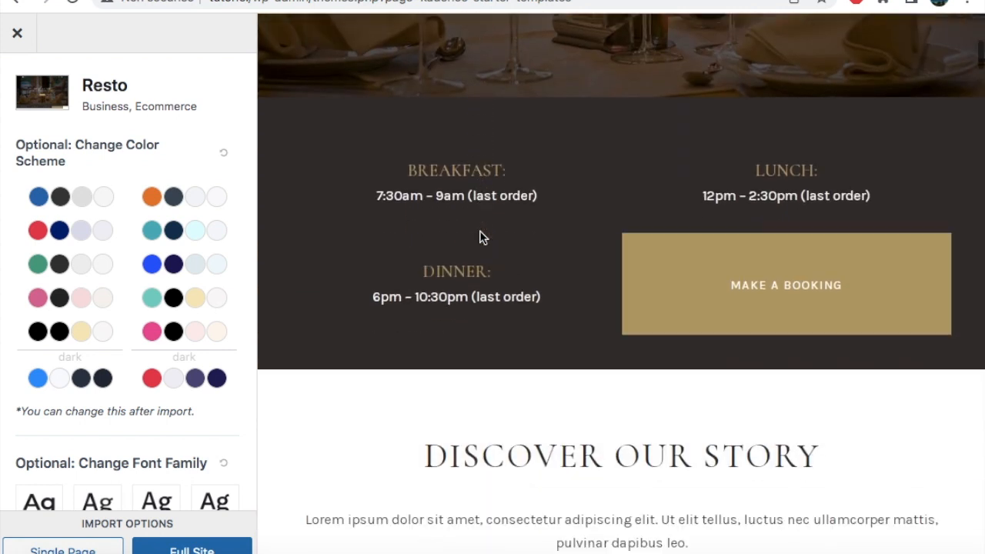
mouse_move(33, 548)
left_click(80, 544)
scroll(456, 284, "down", 10)
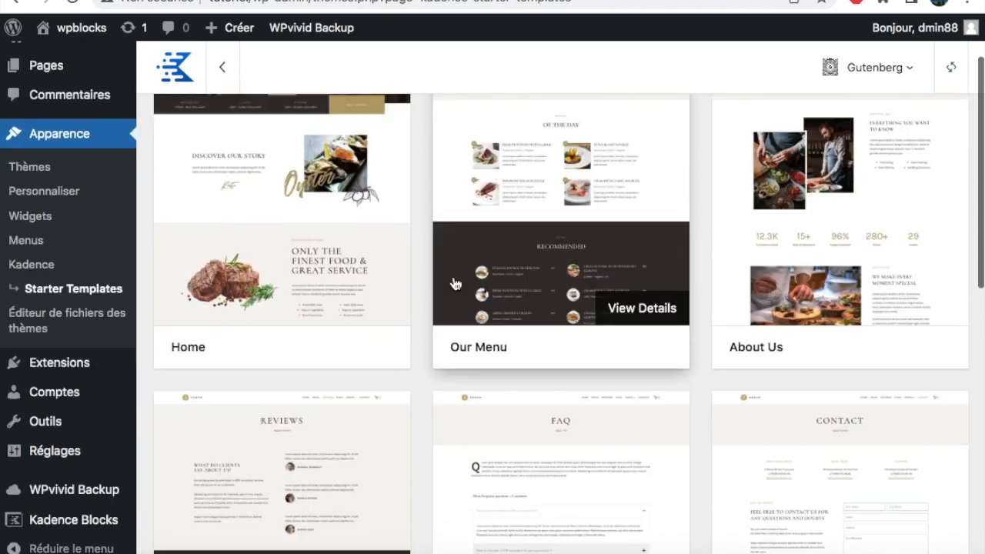
scroll(455, 284, "up", 10)
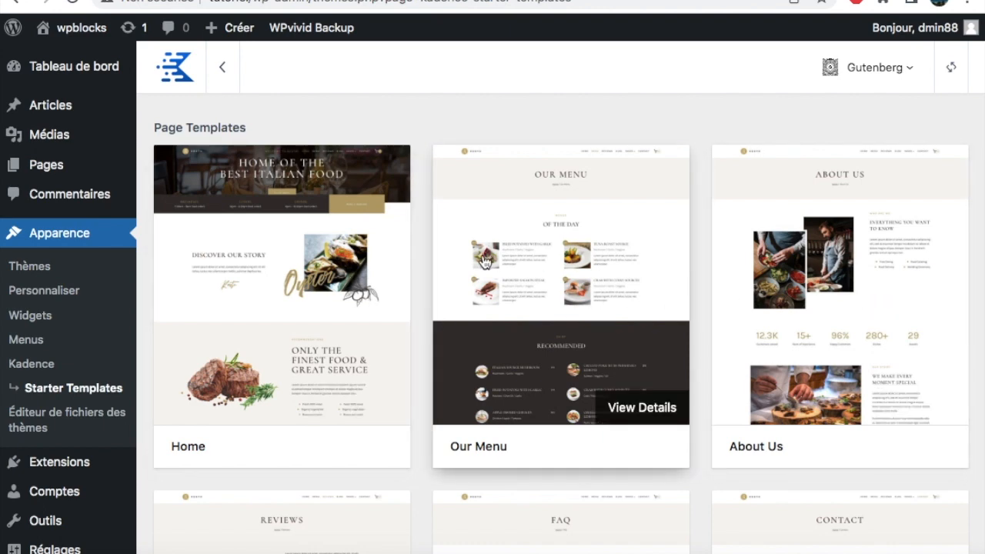
scroll(483, 262, "down", 5)
scroll(481, 260, "up", 5)
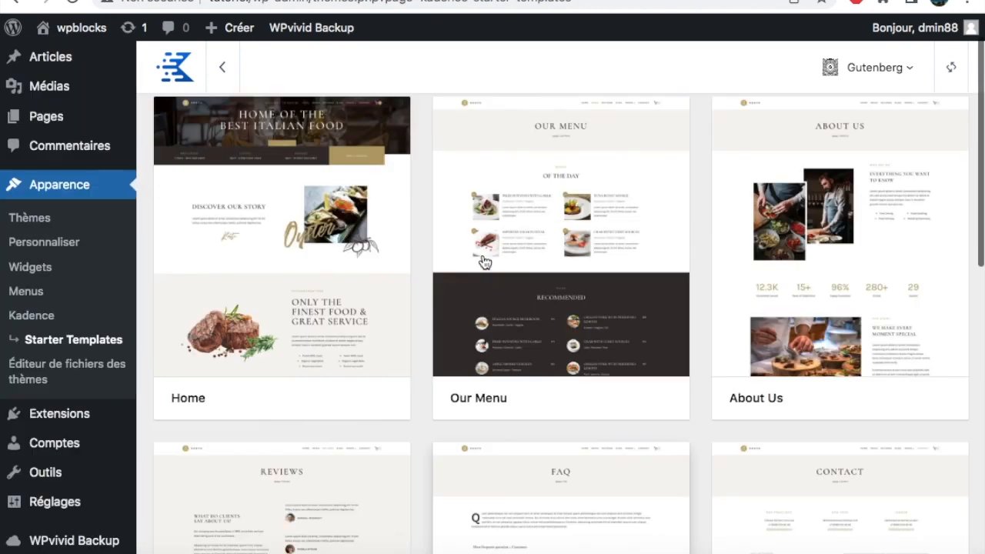
Check the Resto template's required plugins and import the full site, skipping the newsletter subscription
scroll(282, 229, "down", 6)
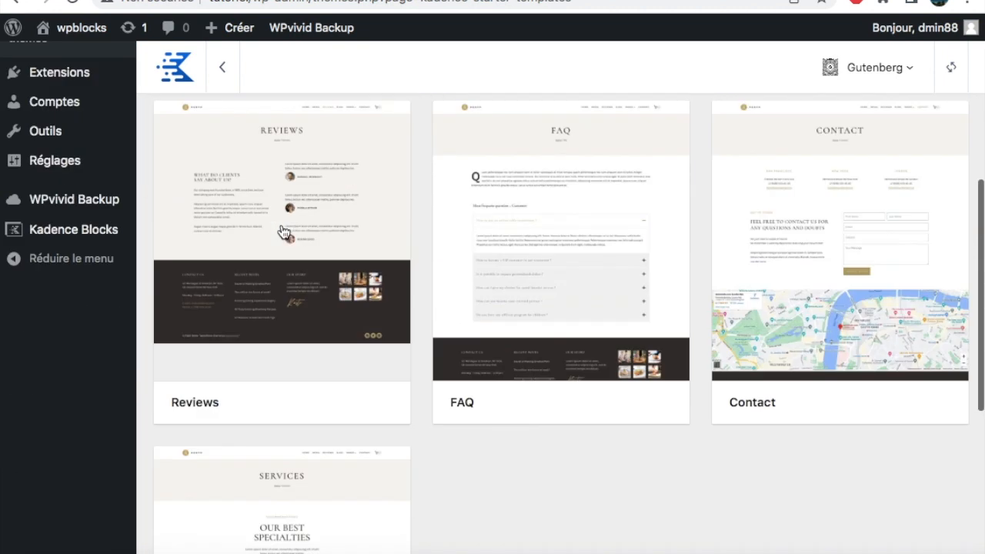
left_click(553, 455)
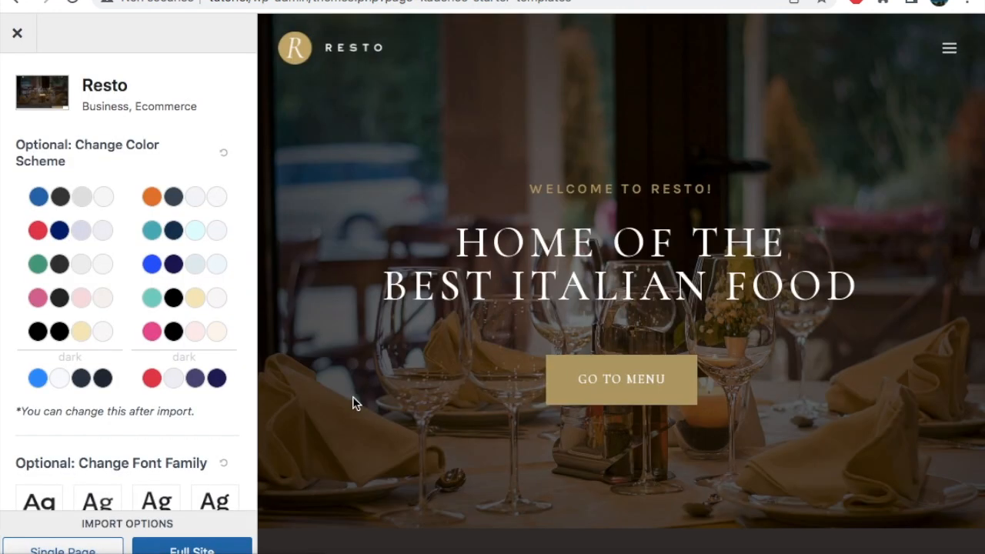
scroll(232, 461, "down", 1)
scroll(229, 473, "down", 4)
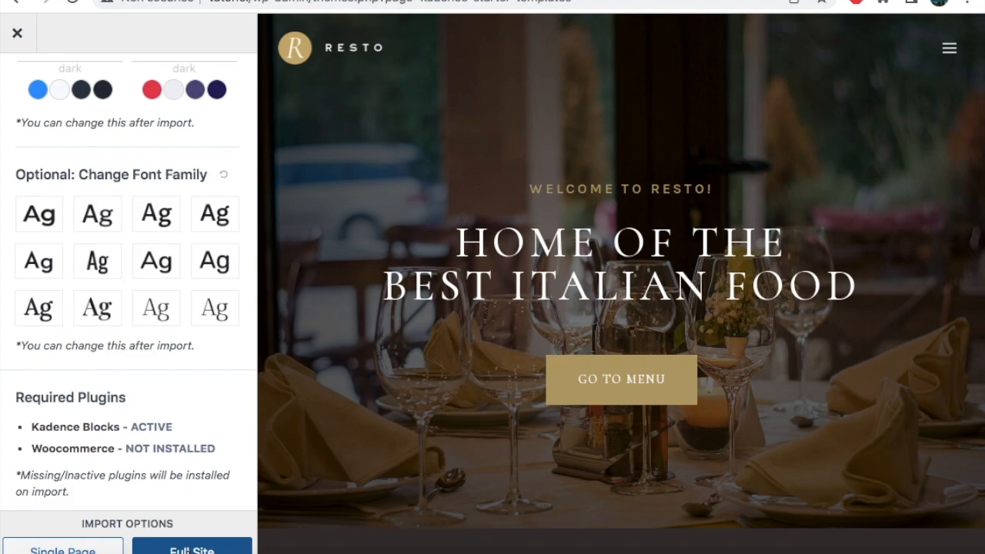
left_click(188, 550)
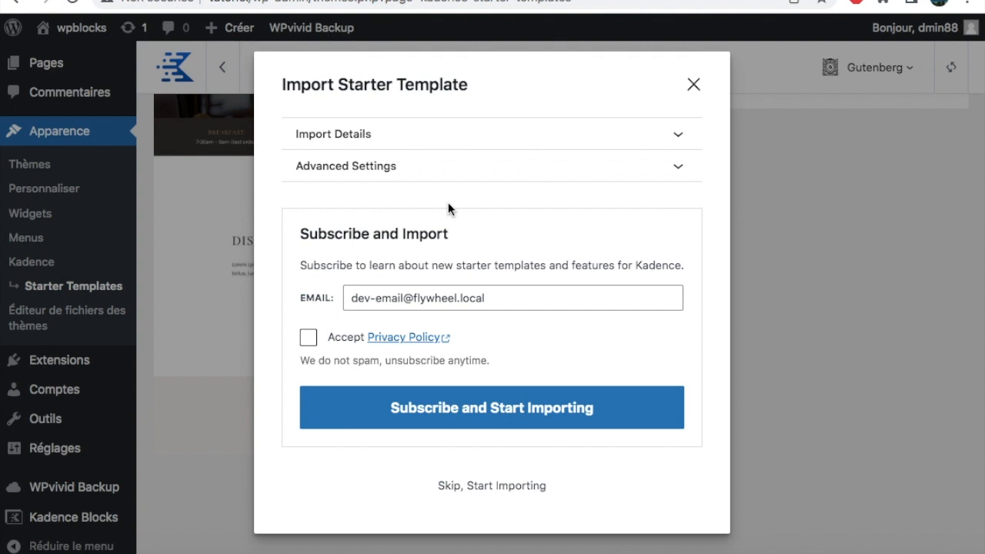
left_click(490, 486)
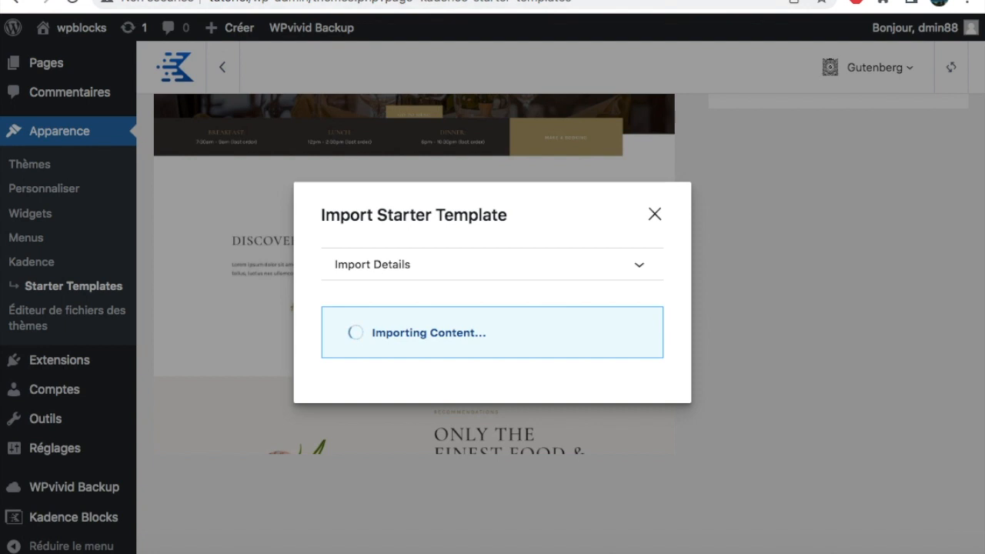
Switch to the online Resto restaurant site, look over its home page and browse the post listing on the Blog page
left_click(266, 1)
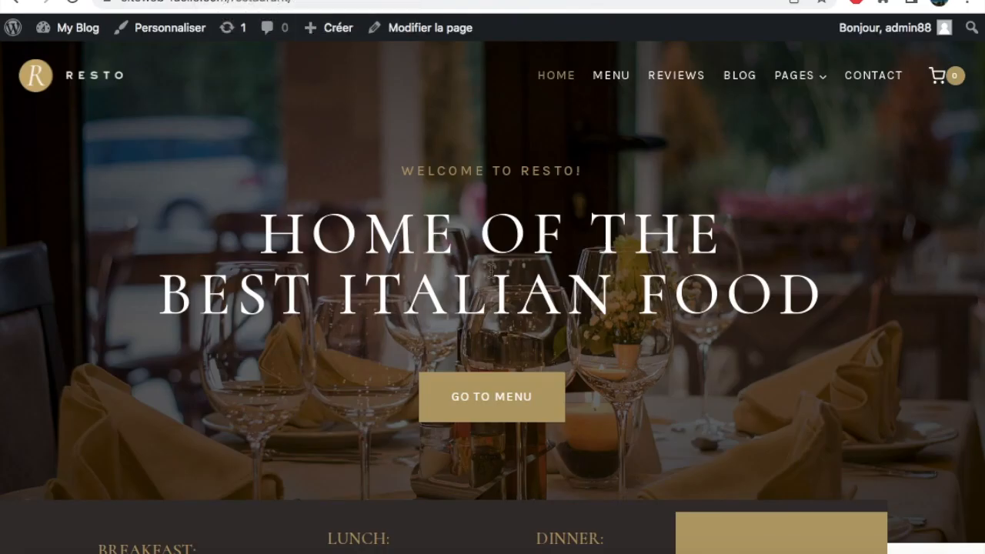
scroll(490, 270, "down", 5)
scroll(490, 270, "up", 5)
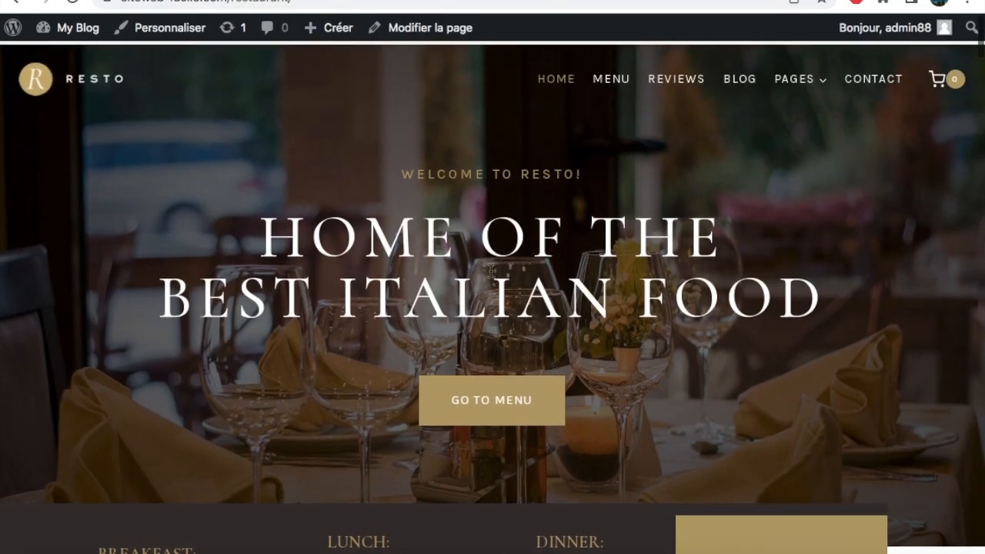
left_click(752, 82)
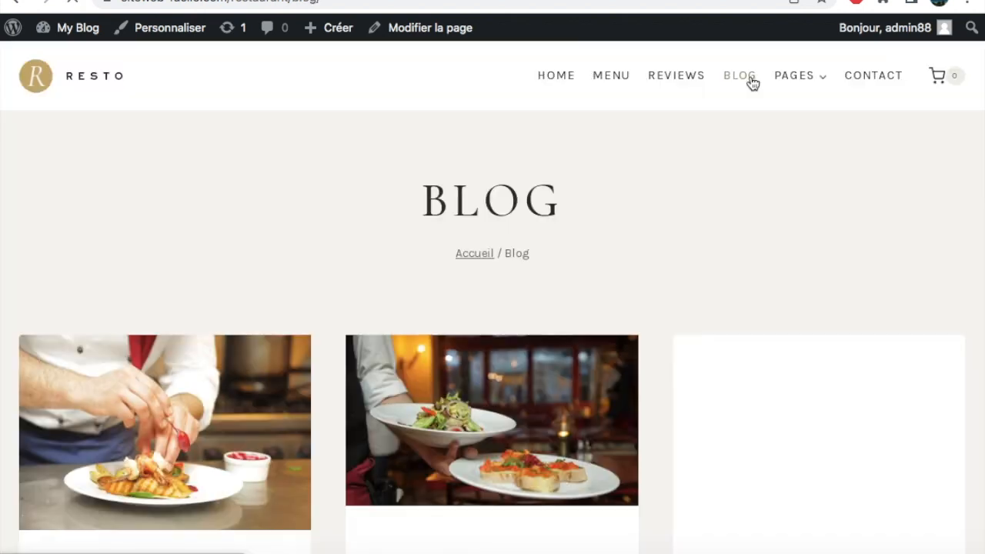
scroll(695, 231, "down", 12)
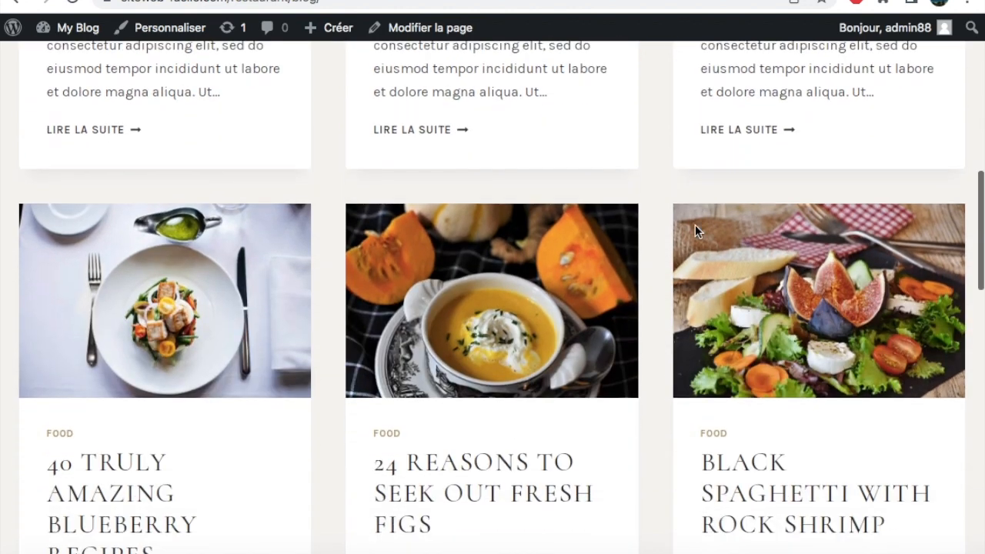
scroll(695, 225, "down", 8)
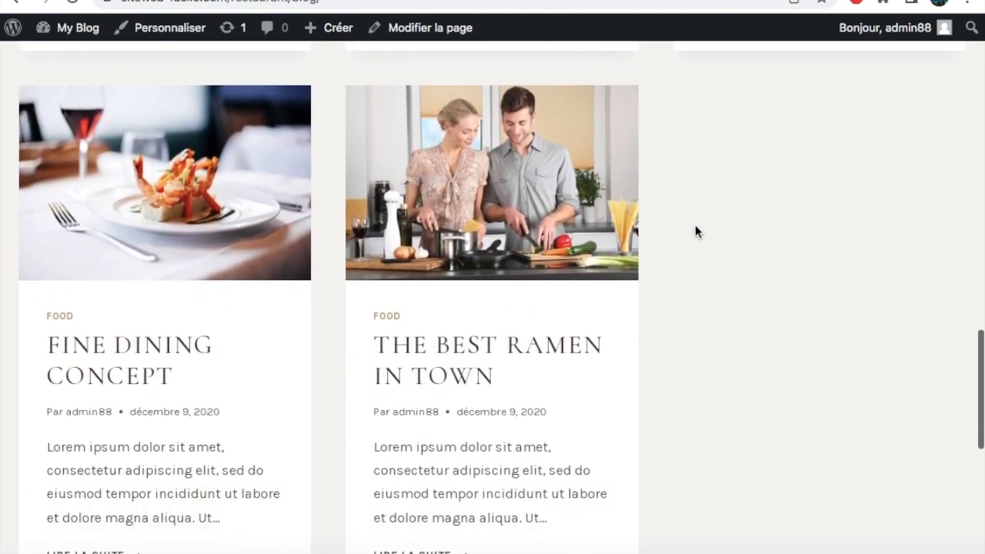
Open the blog post "The Best Ramen in Town" and examine its header, featured image, text columns, photos and tags
left_click(447, 117)
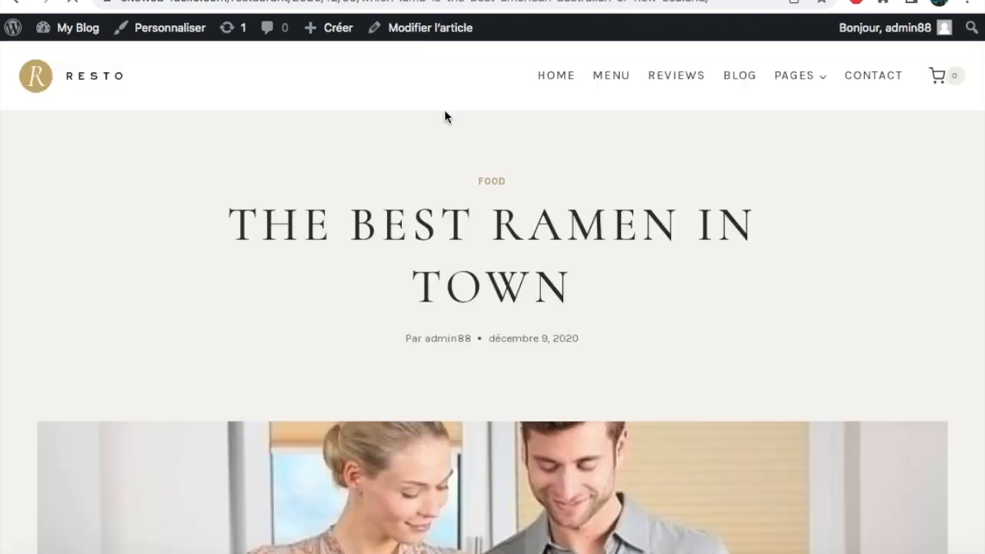
scroll(486, 293, "down", 5)
scroll(485, 293, "down", 1)
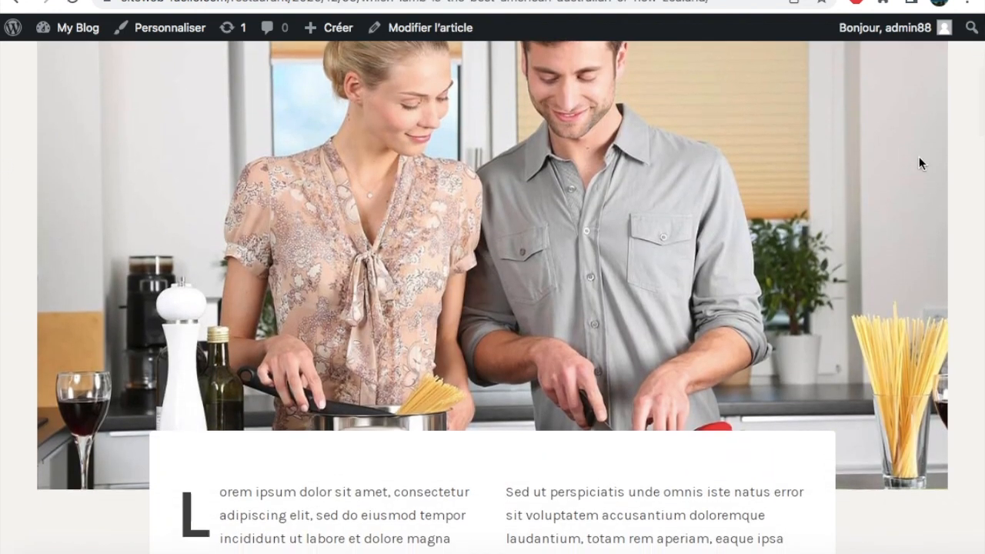
scroll(542, 326, "up", 4)
scroll(542, 326, "down", 5)
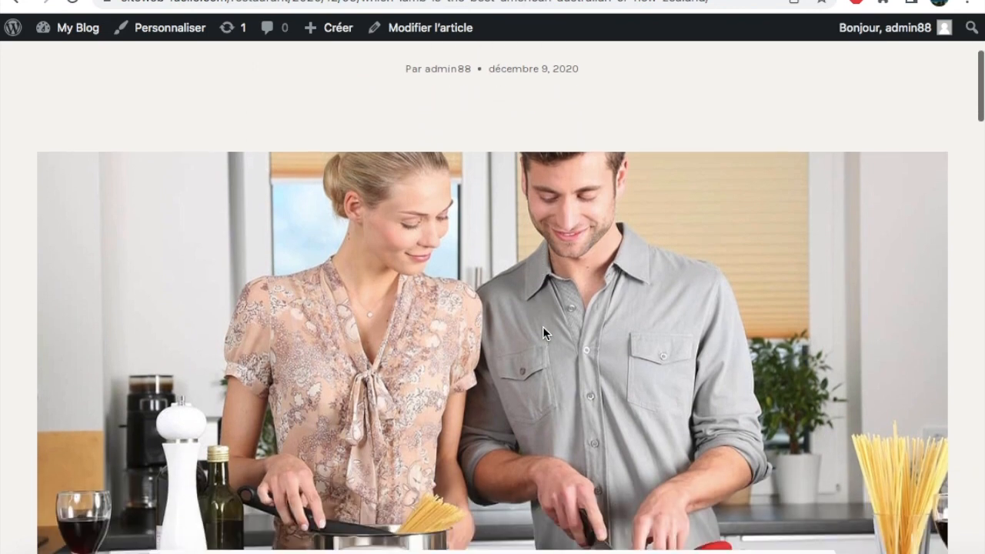
scroll(542, 326, "down", 5)
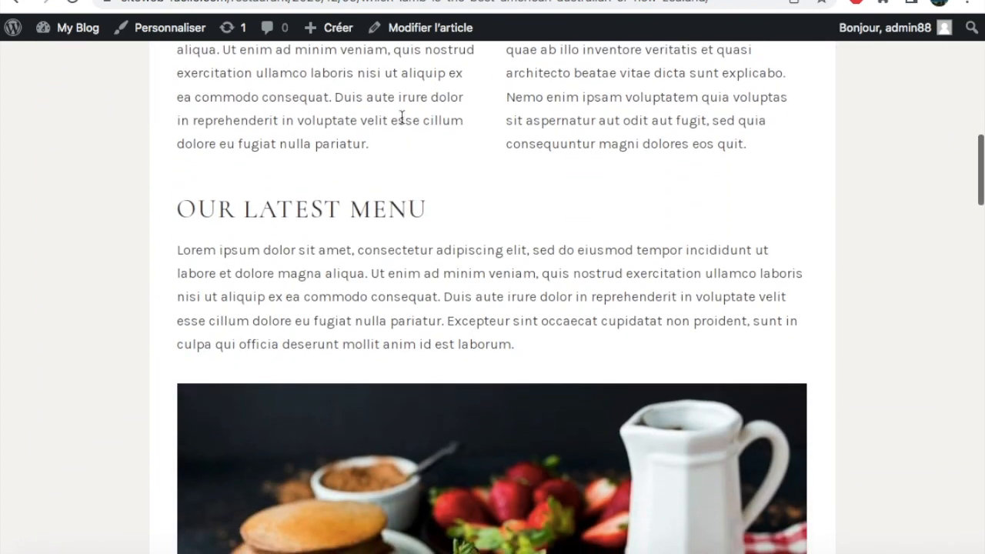
scroll(582, 115, "up", 3)
scroll(519, 311, "down", 3)
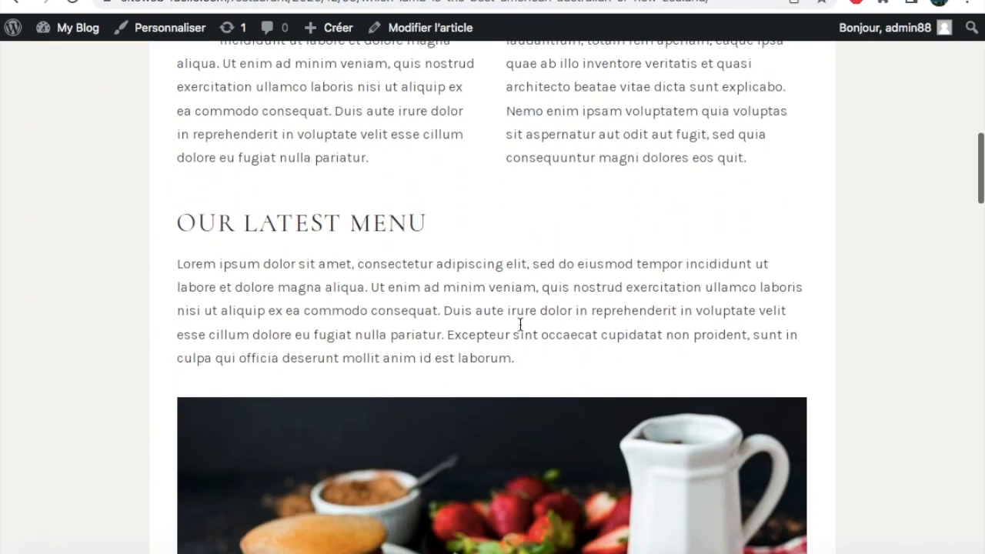
scroll(455, 346, "down", 10)
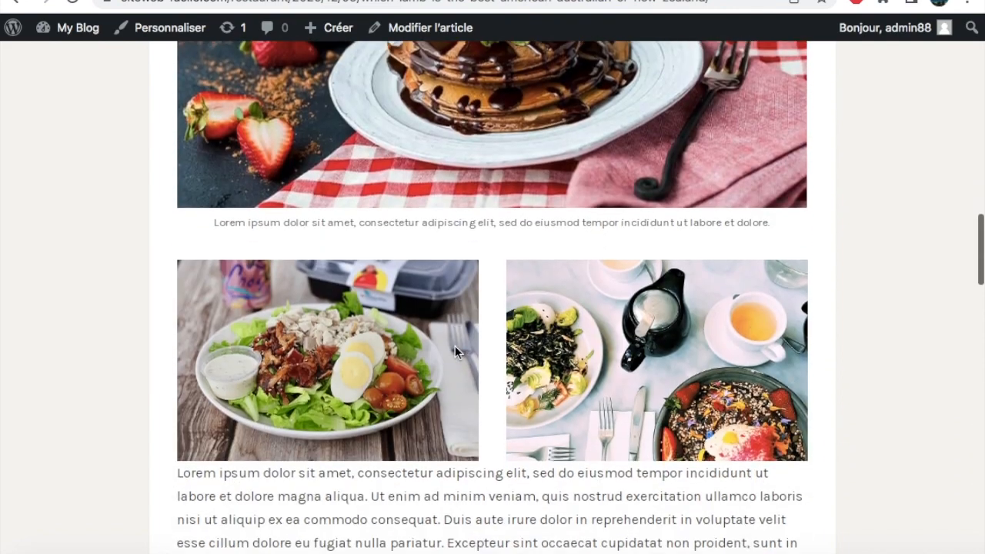
scroll(455, 345, "down", 8)
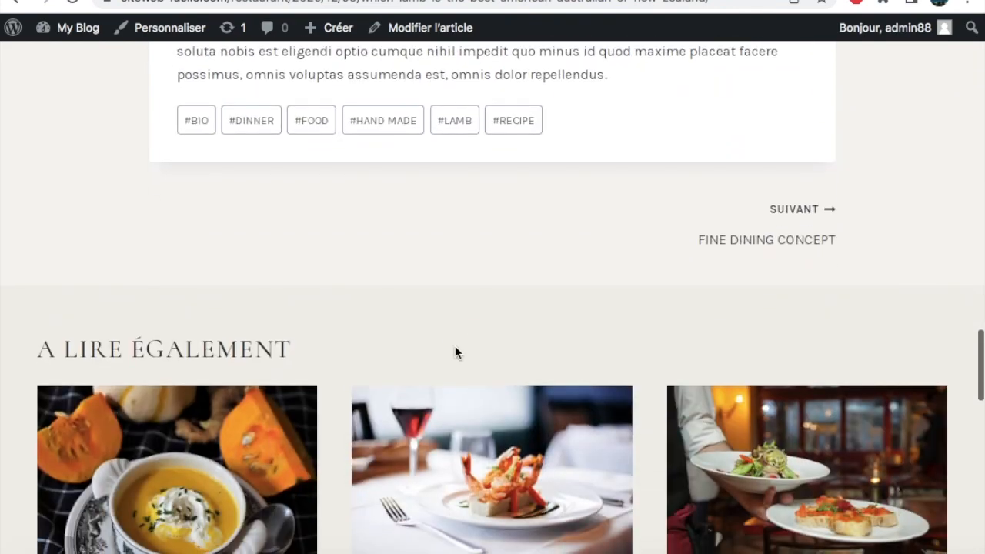
scroll(455, 346, "up", 4)
scroll(454, 345, "up", 10)
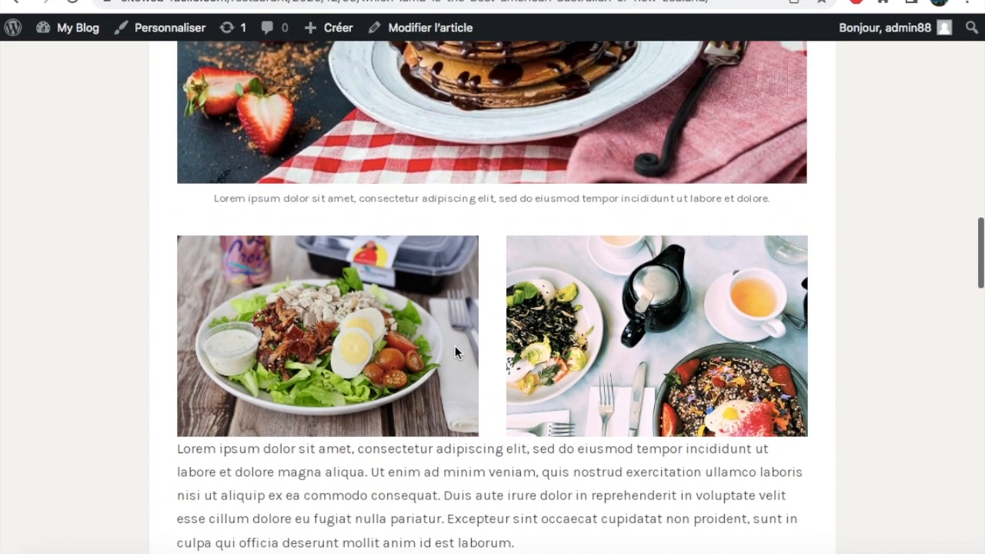
scroll(455, 346, "up", 4)
scroll(454, 345, "down", 11)
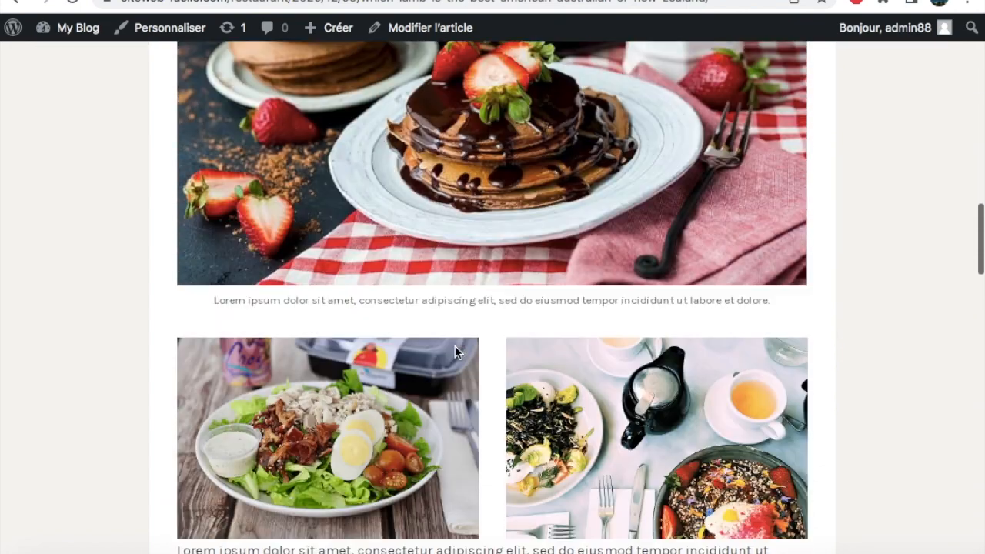
Page through the "A lire également" related-posts carousel beneath the article up to its last slide
scroll(455, 347, "down", 10)
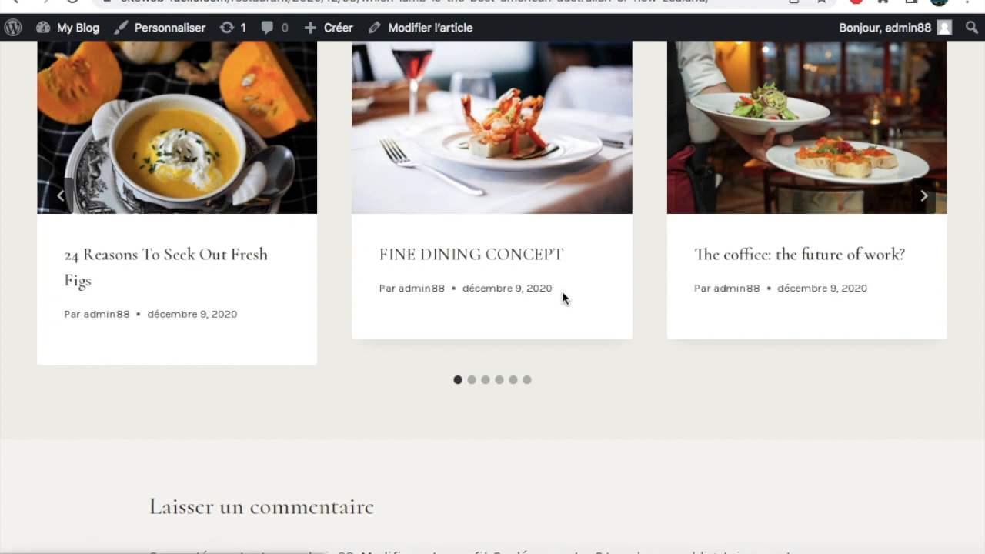
left_click(472, 380)
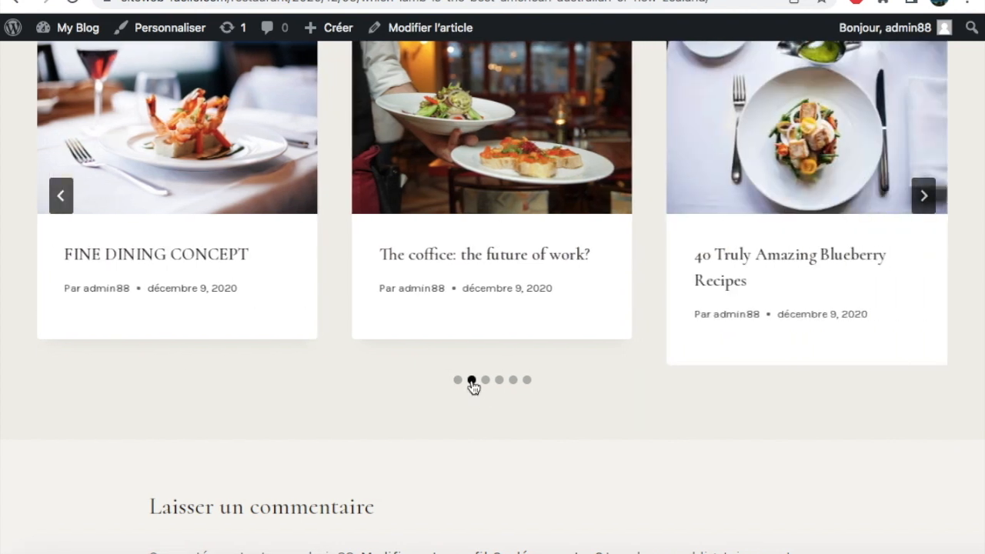
left_click(486, 380)
scroll(490, 385, "up", 2)
scroll(490, 387, "up", 1)
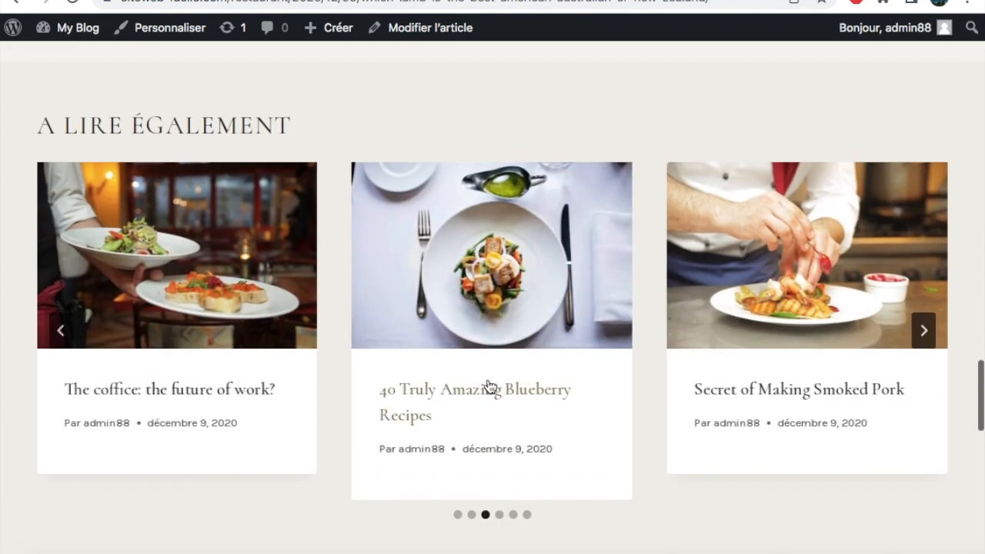
left_click(501, 514)
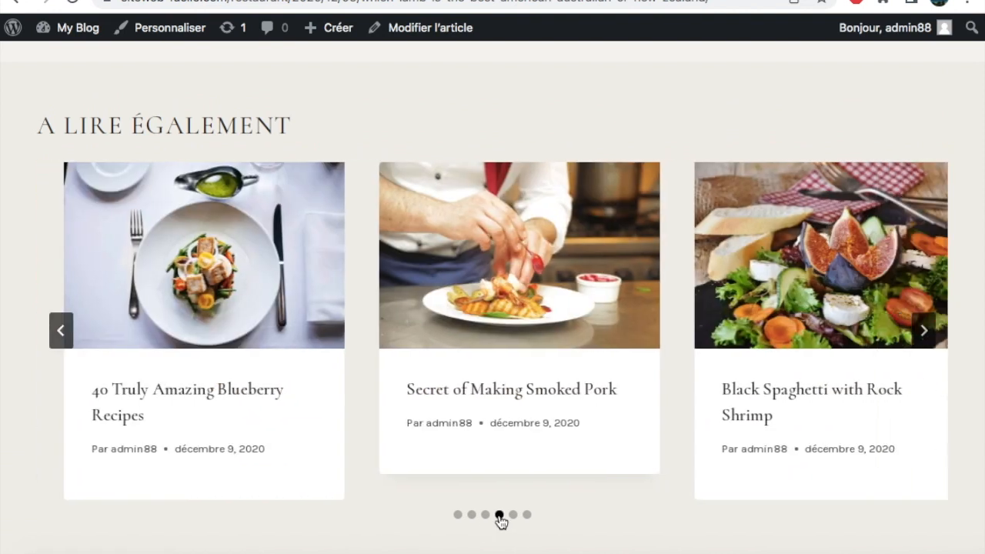
left_click(513, 515)
left_click(525, 515)
Inspect the article's comment form and the site footer, and return to the beginning of the post
scroll(524, 521, "down", 9)
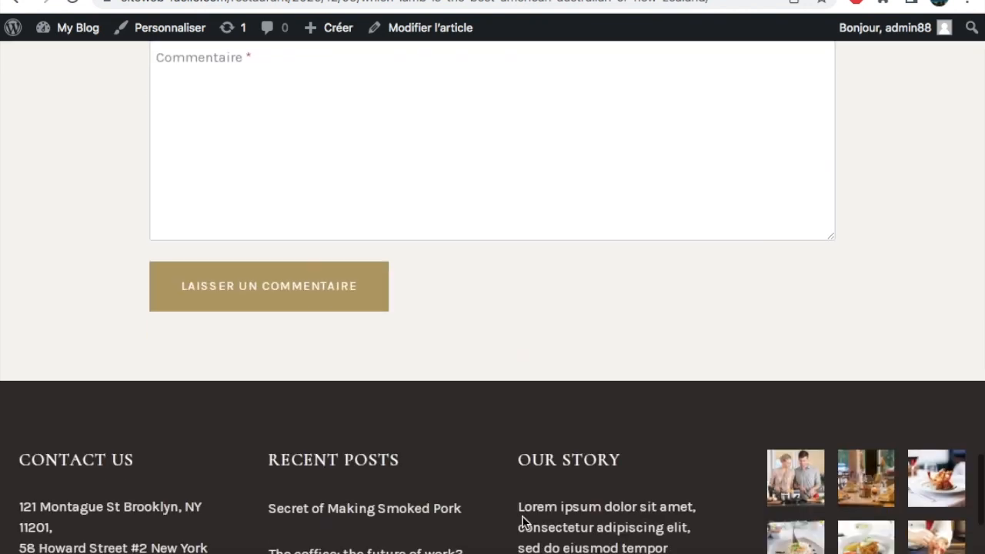
scroll(521, 518, "up", 3)
left_click(282, 348)
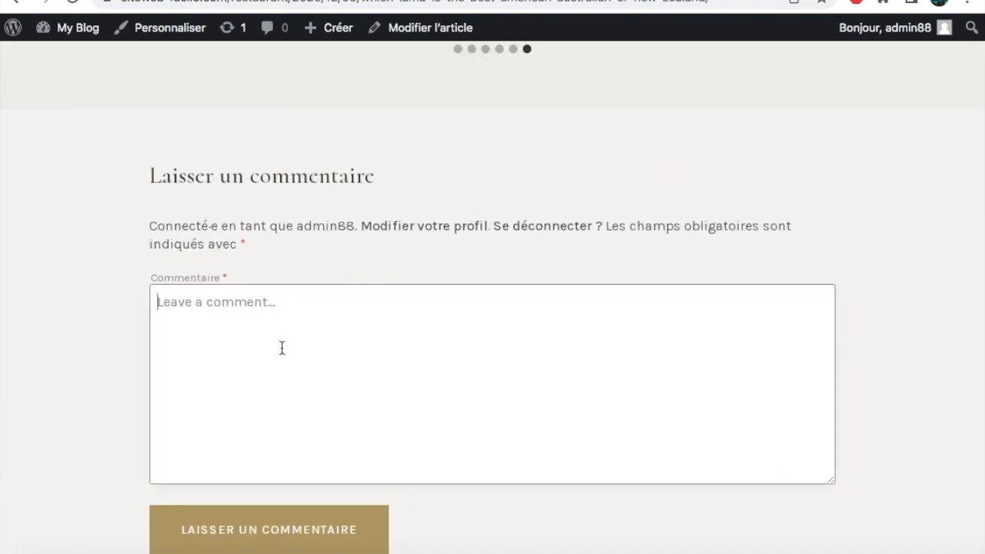
scroll(281, 348, "down", 8)
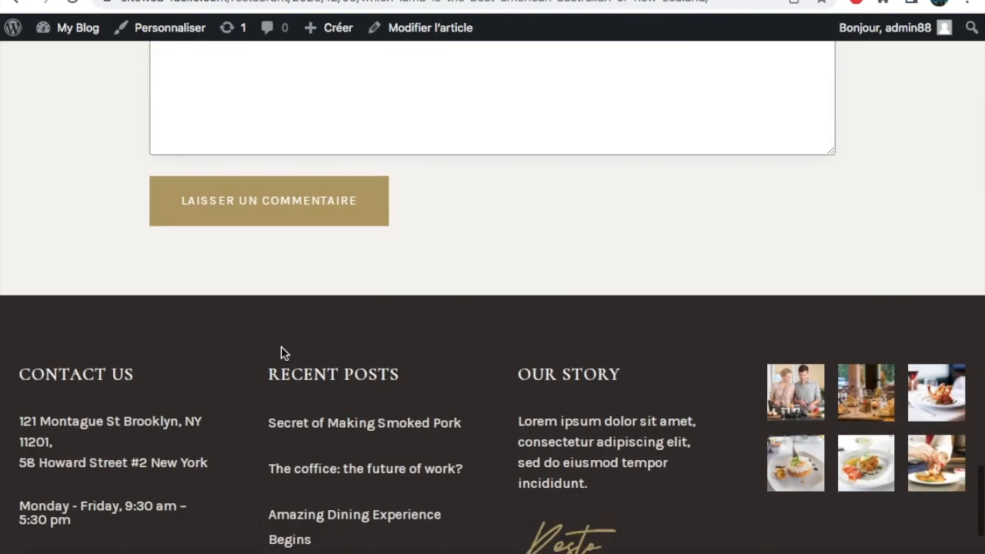
scroll(280, 346, "up", 11)
scroll(281, 347, "up", 12)
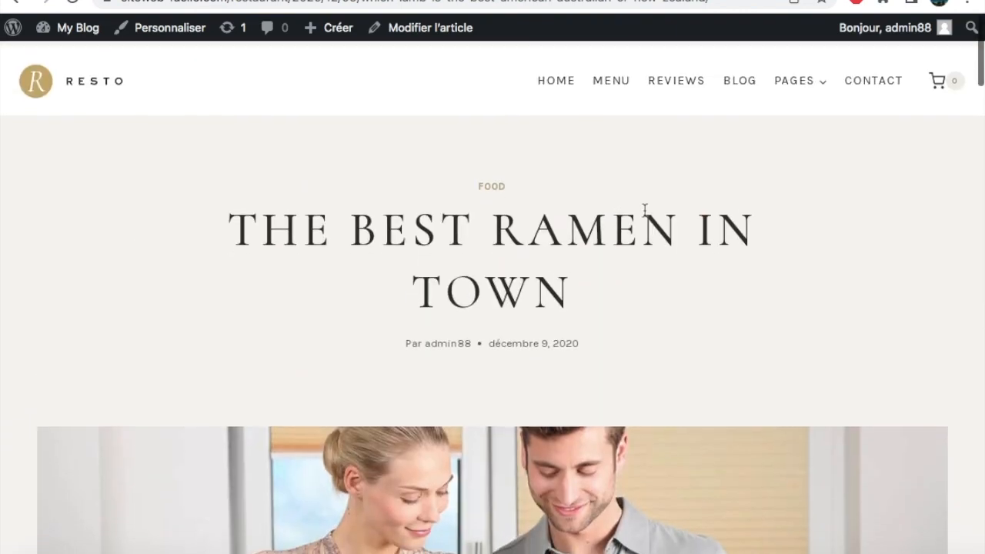
Open the Reviews page and examine its introductory text, client testimonials and footer
left_click(663, 75)
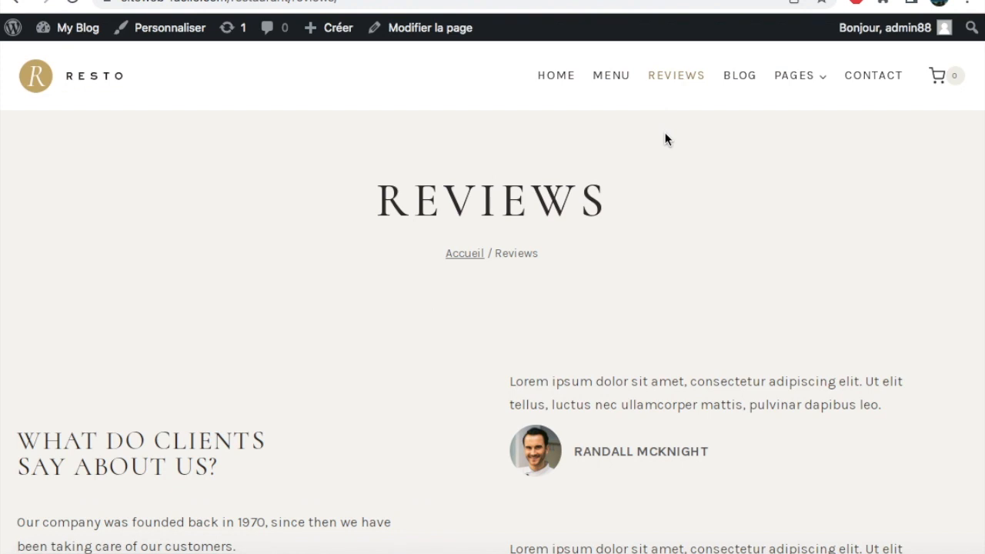
scroll(665, 137, "down", 3)
scroll(665, 138, "down", 5)
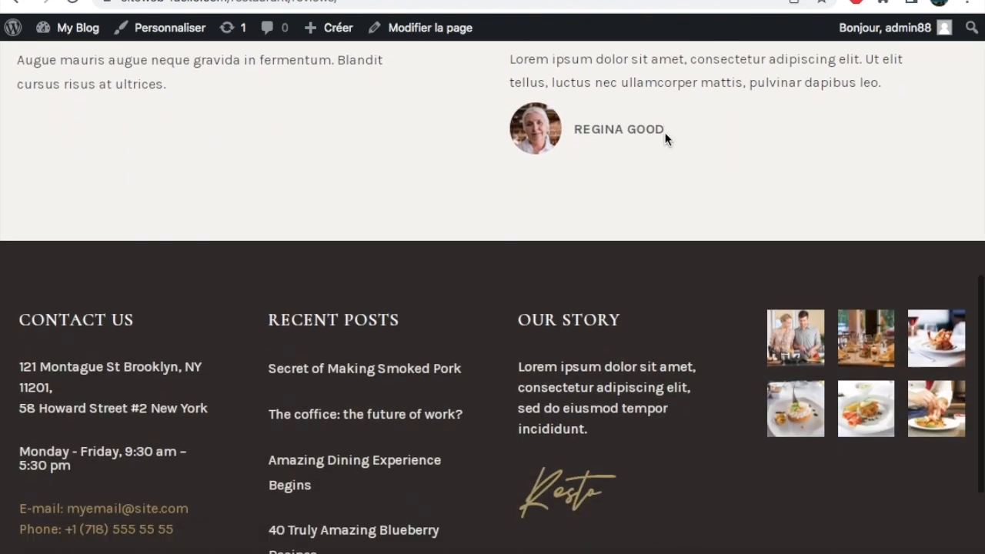
scroll(665, 139, "up", 5)
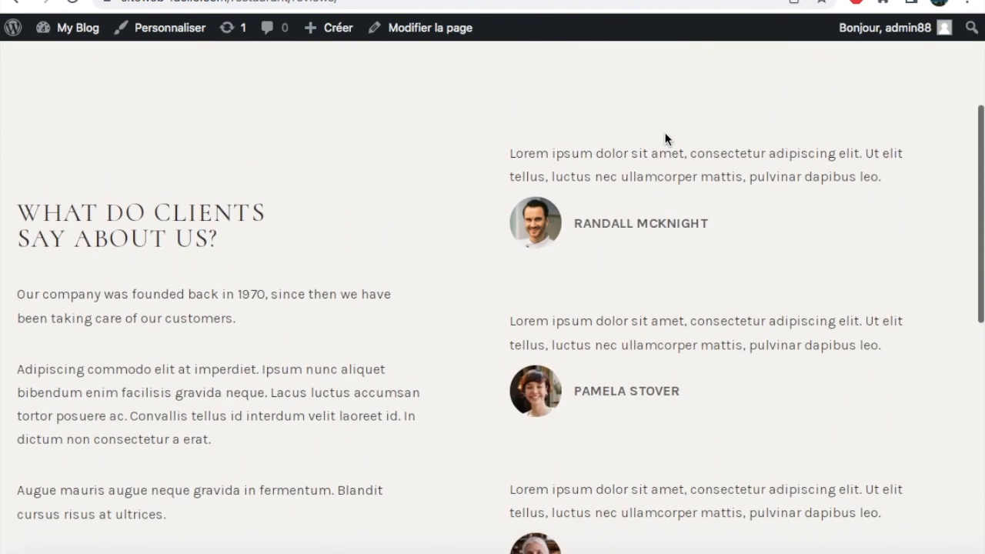
scroll(259, 362, "down", 1)
scroll(259, 362, "down", 1)
scroll(259, 362, "up", 1)
scroll(258, 367, "down", 1)
scroll(258, 367, "down", 3)
scroll(259, 367, "up", 3)
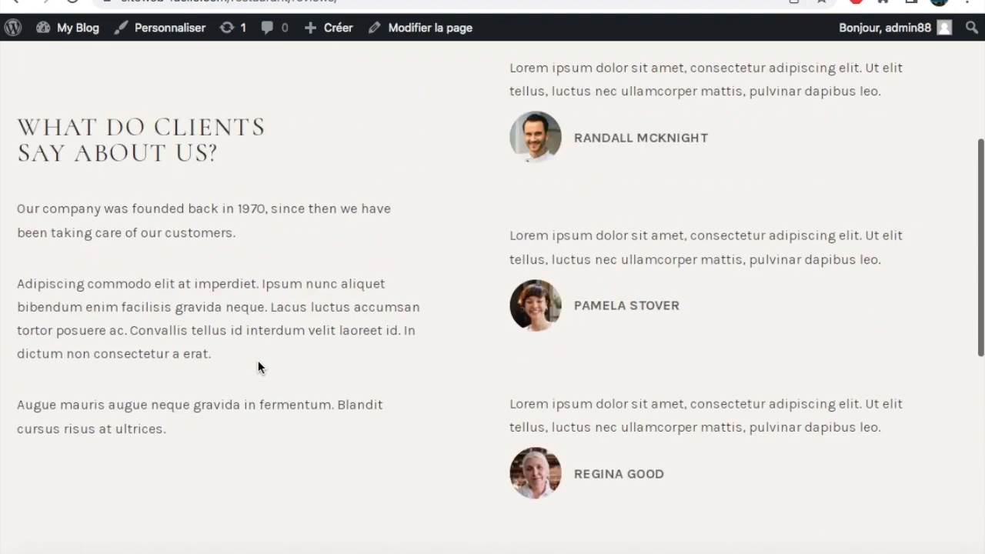
scroll(257, 360, "up", 2)
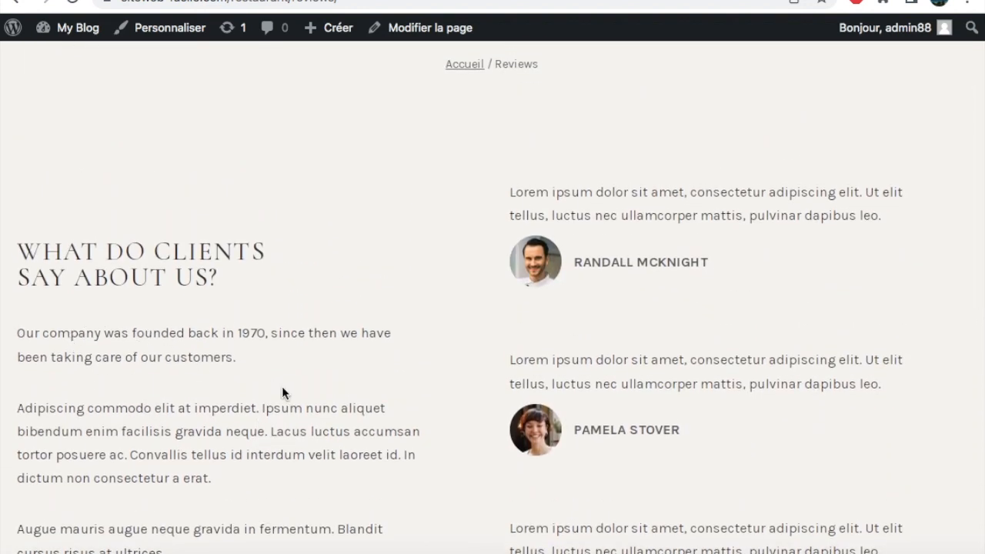
scroll(282, 393, "up", 3)
Open the Services page and examine its specialties, video banner, dining experience and "We've got you covered!" sections, returning to the page's beginning
mouse_move(808, 81)
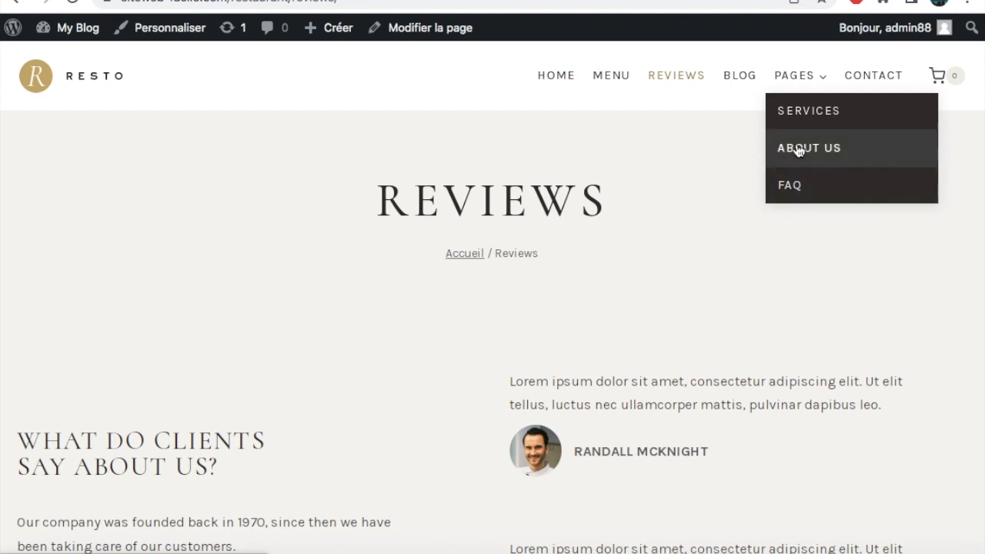
left_click(799, 120)
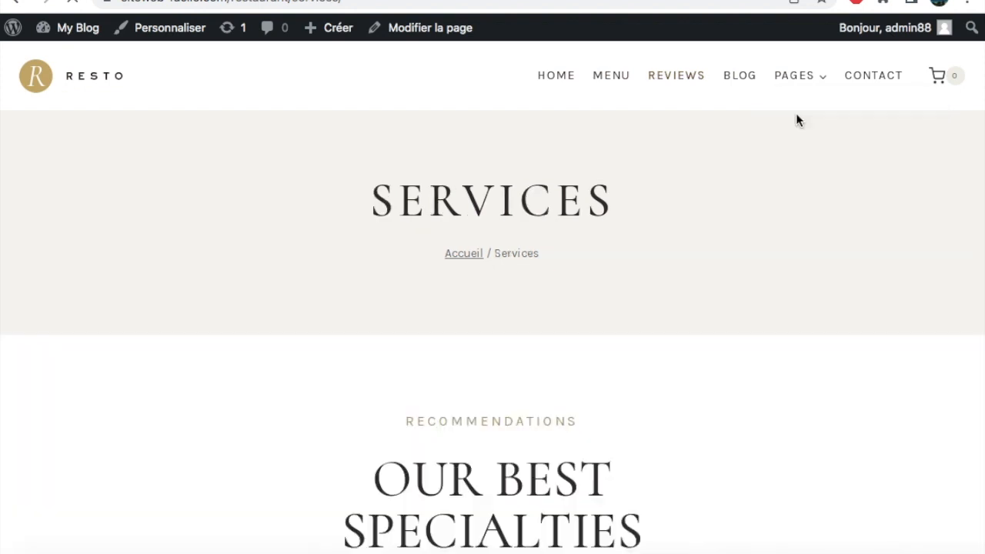
scroll(725, 423, "down", 5)
scroll(726, 424, "down", 6)
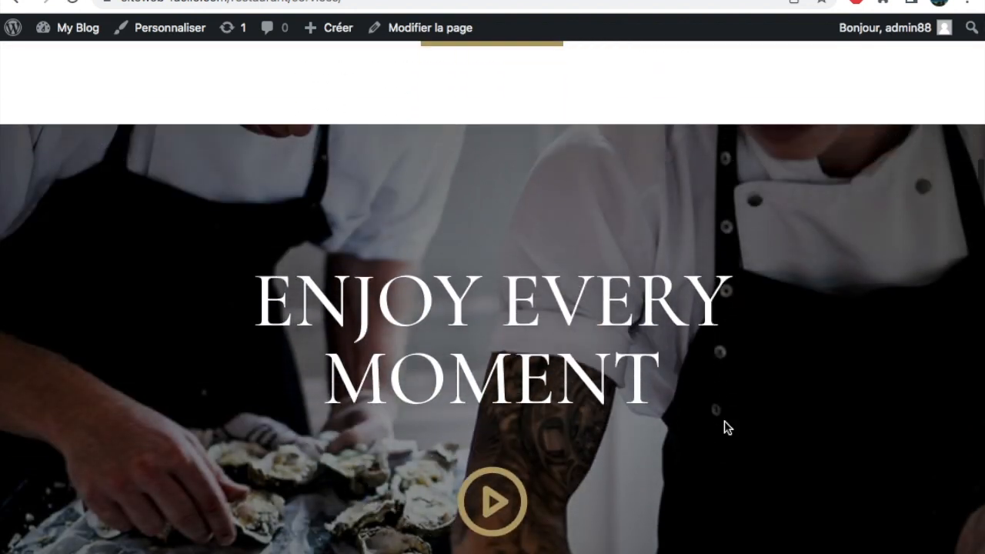
scroll(724, 420, "down", 3)
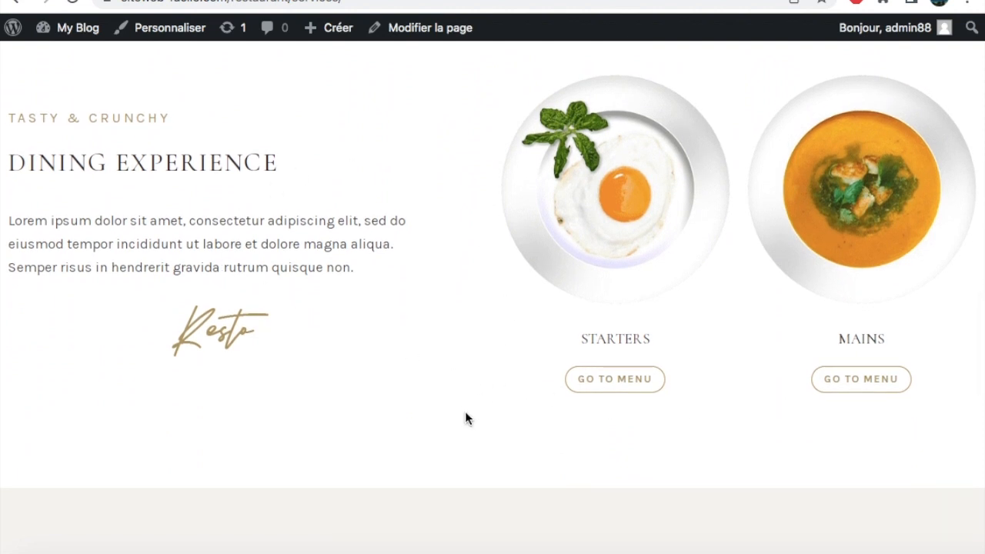
scroll(466, 415, "down", 4)
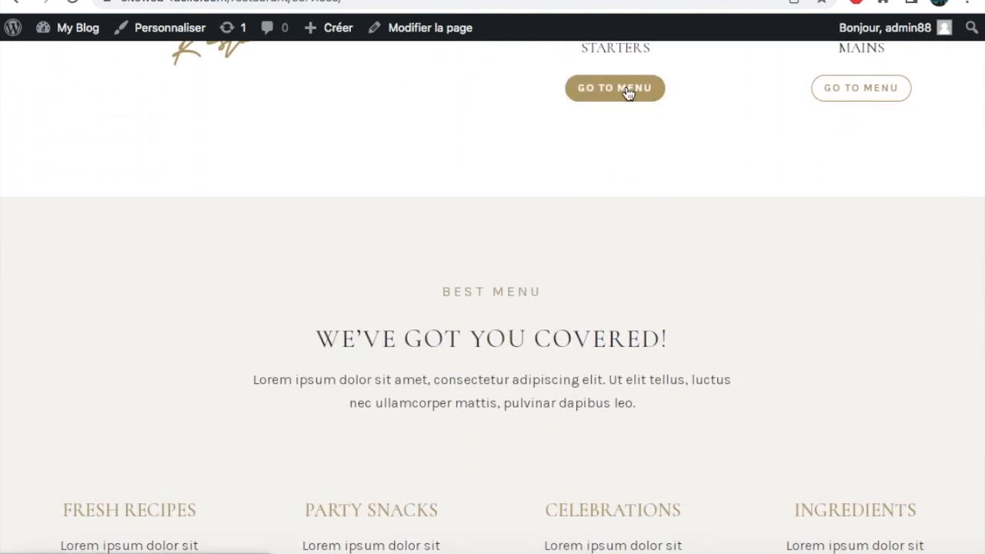
scroll(624, 238, "down", 8)
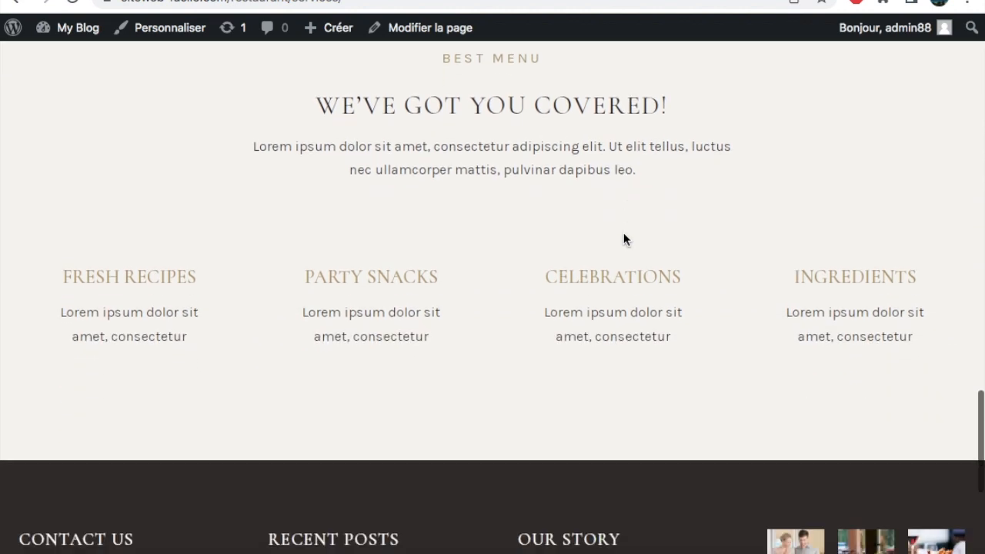
scroll(623, 238, "up", 6)
scroll(623, 232, "up", 10)
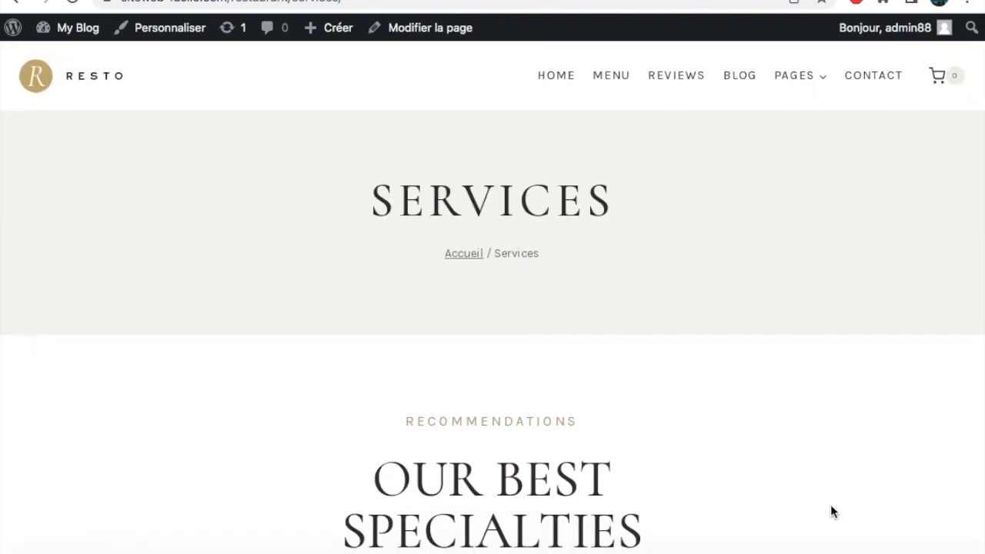
Switch through Local to the tutoriel site's Kadence Starter Templates page and view the site built from the imported Resto template
left_click(925, 547)
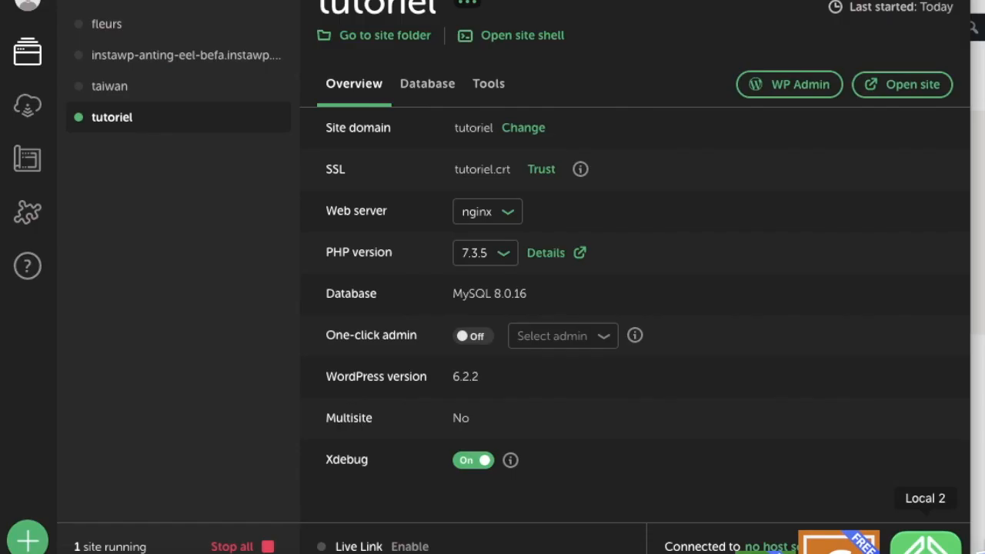
left_click(981, 431)
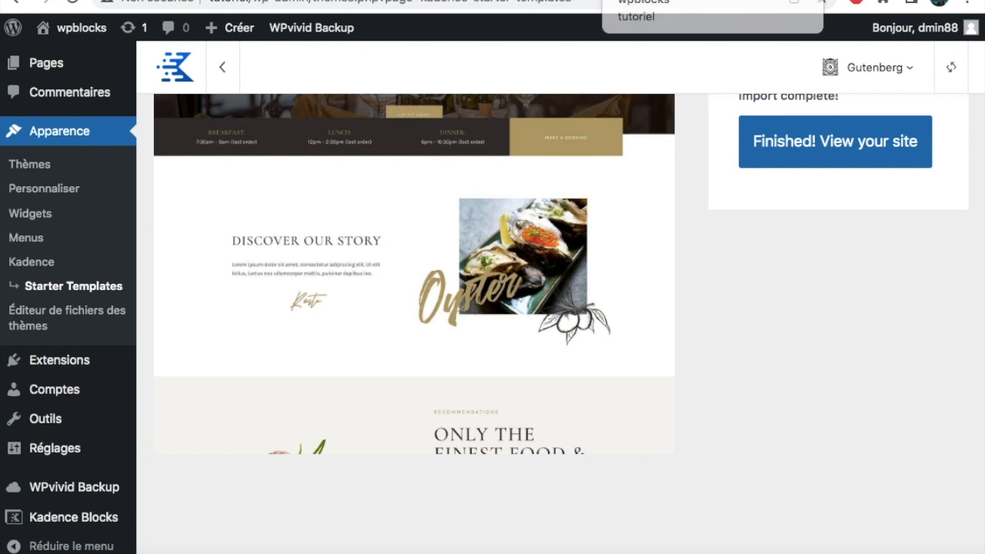
scroll(752, 331, "up", 3)
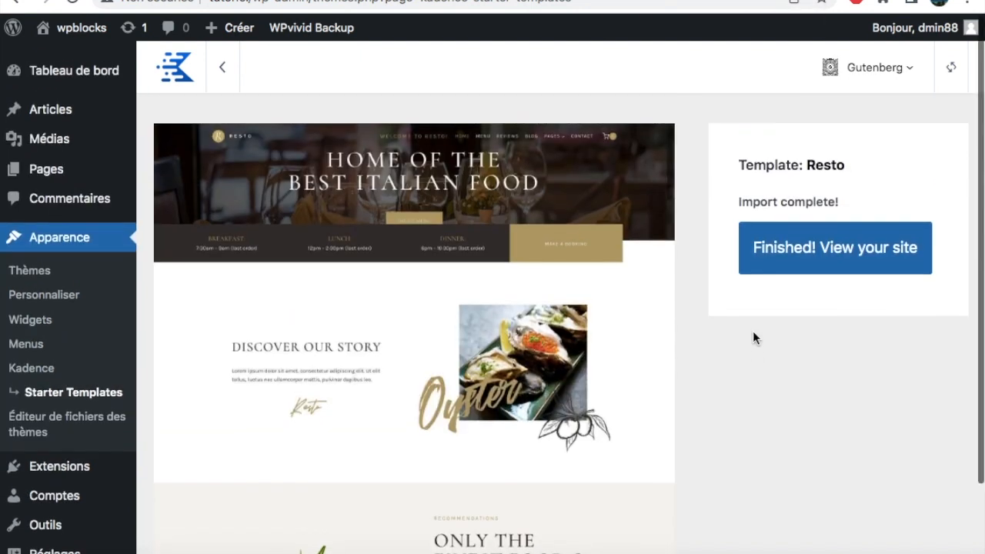
scroll(714, 397, "down", 1)
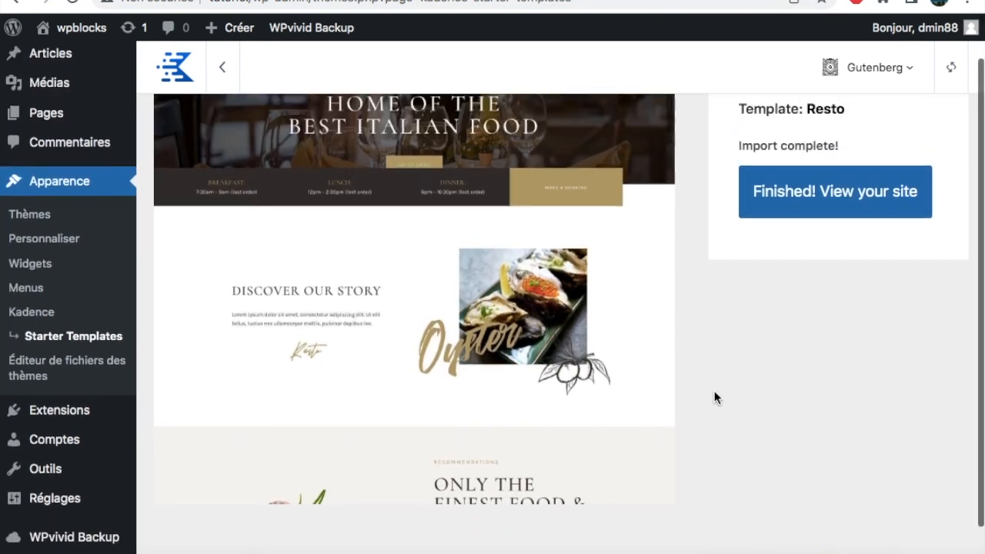
scroll(773, 313, "up", 1)
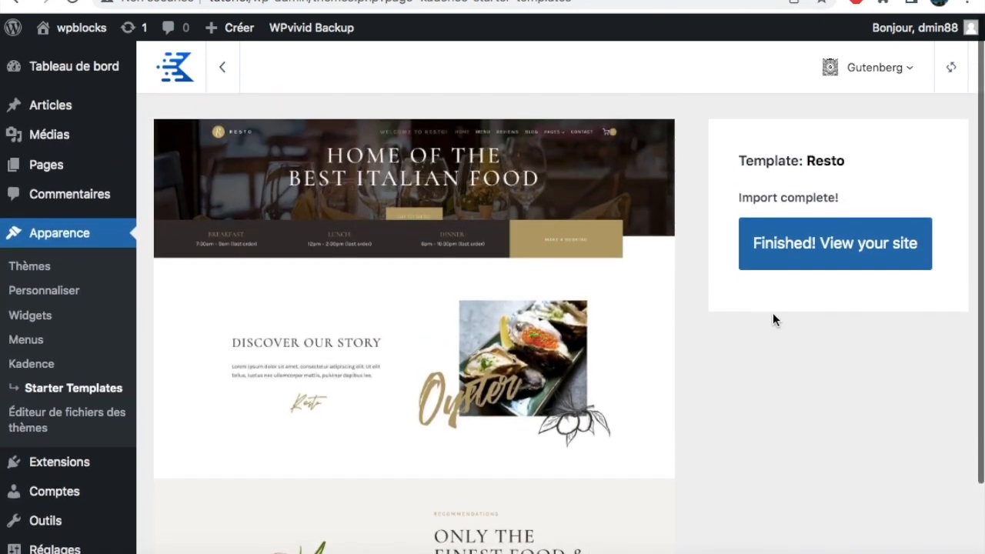
left_click(828, 253)
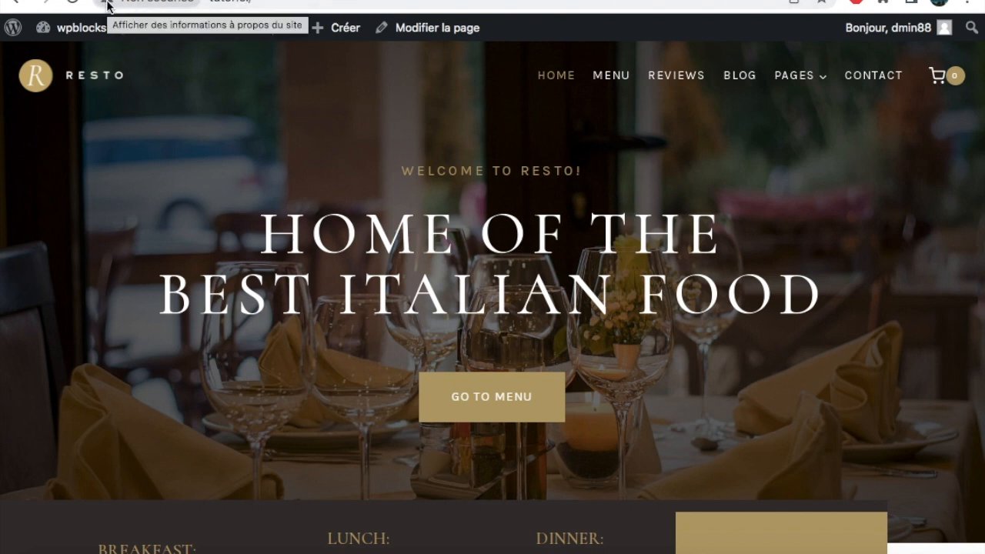
Examine the local Resto home page from its hero and opening hours through the menu, testimonials and contact sections, and return to its beginning
scroll(380, 231, "down", 1)
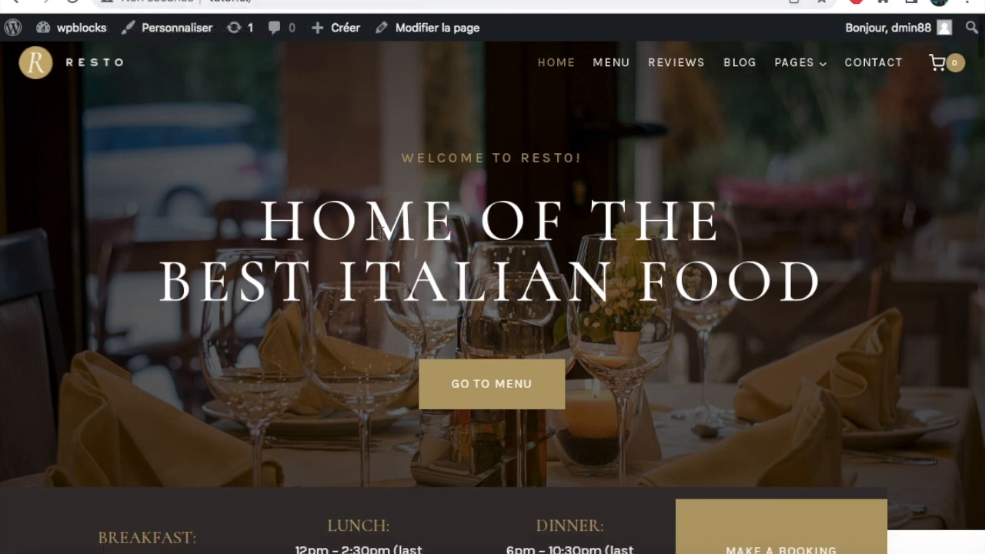
scroll(273, 208, "down", 9)
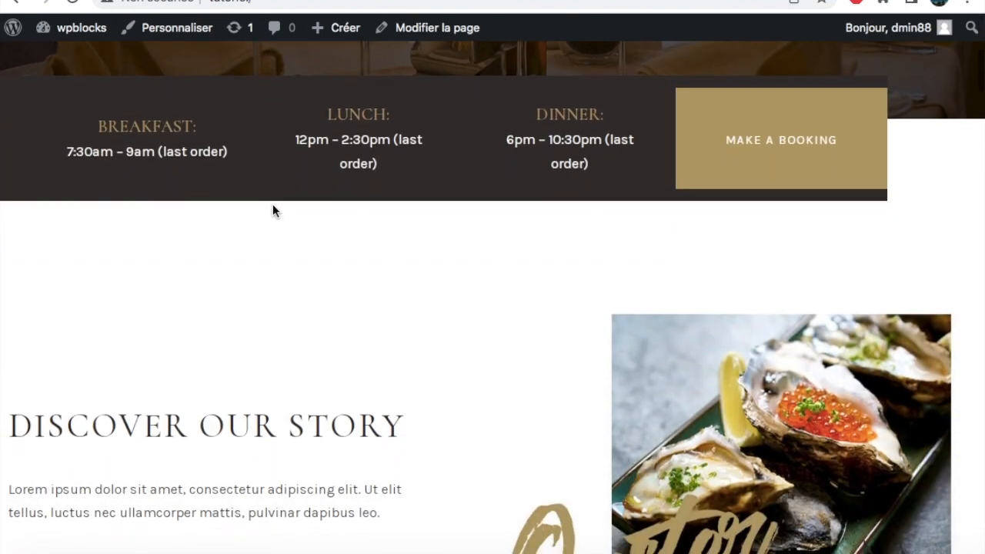
scroll(273, 208, "down", 15)
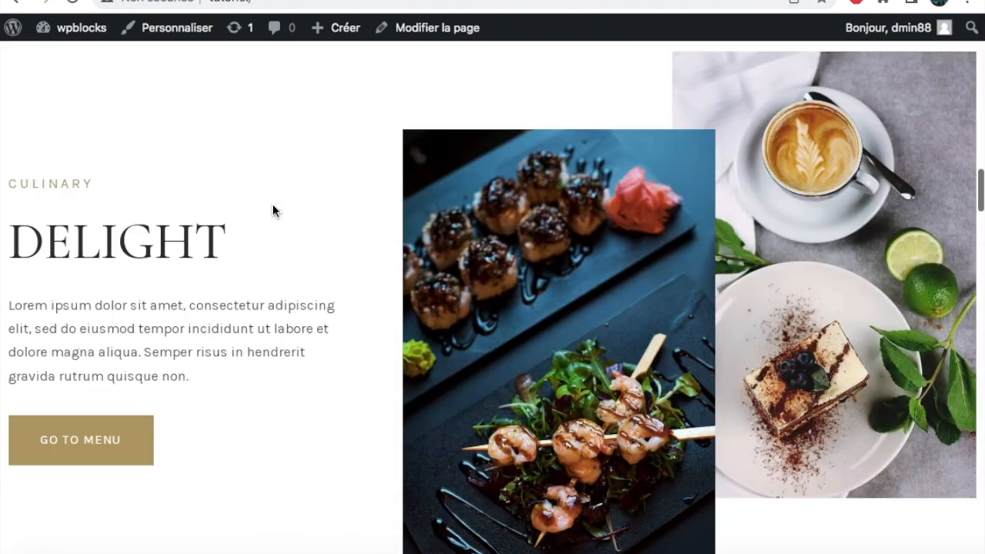
scroll(273, 203, "down", 15)
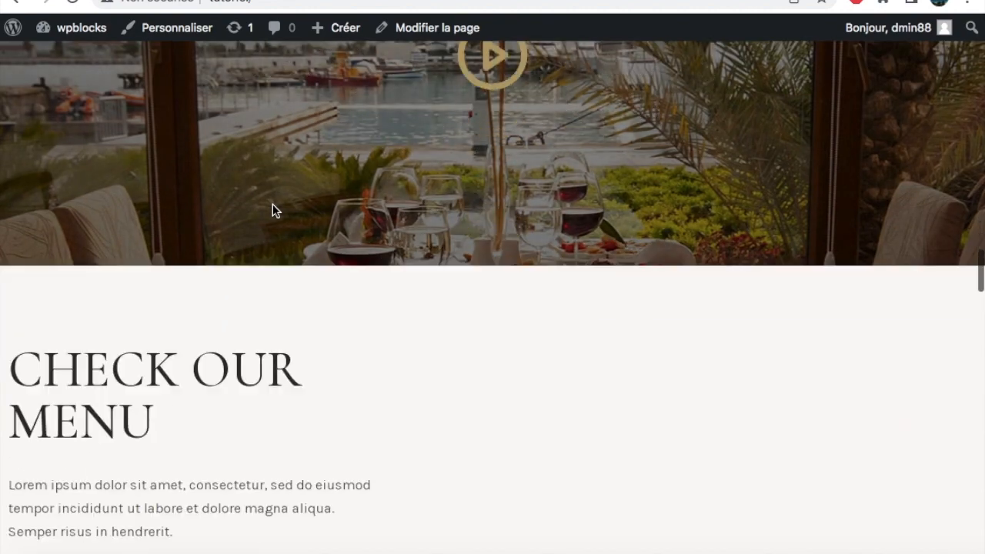
scroll(272, 205, "down", 15)
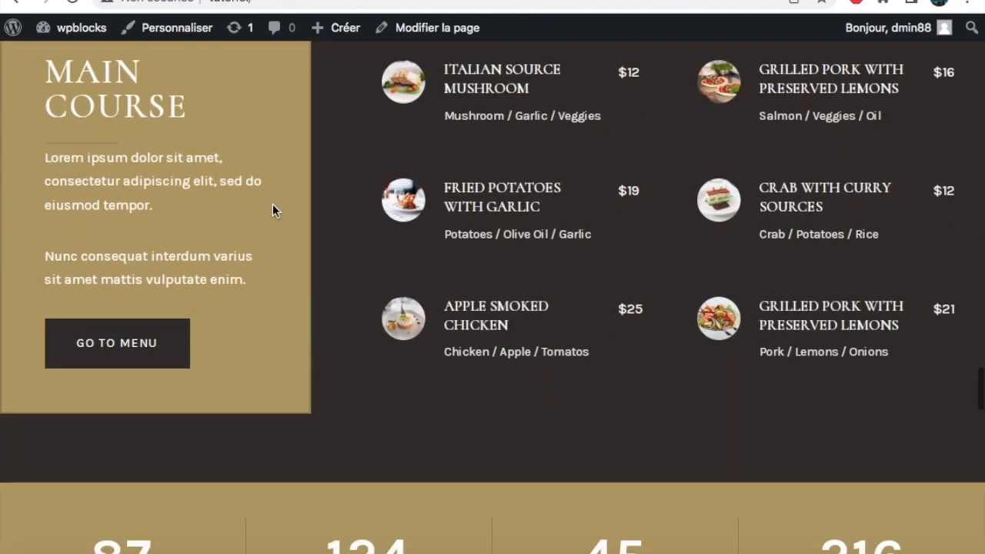
scroll(272, 209, "down", 15)
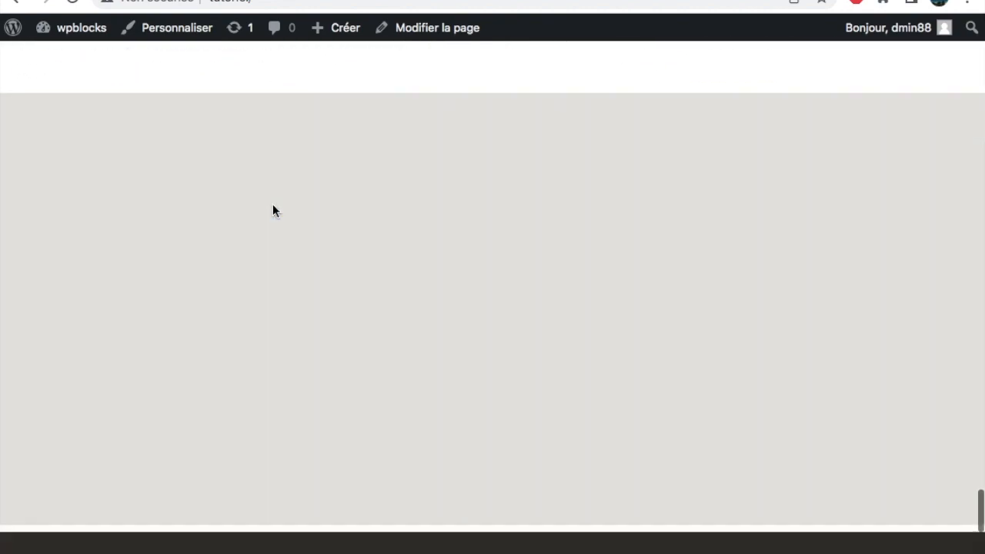
scroll(272, 204, "up", 15)
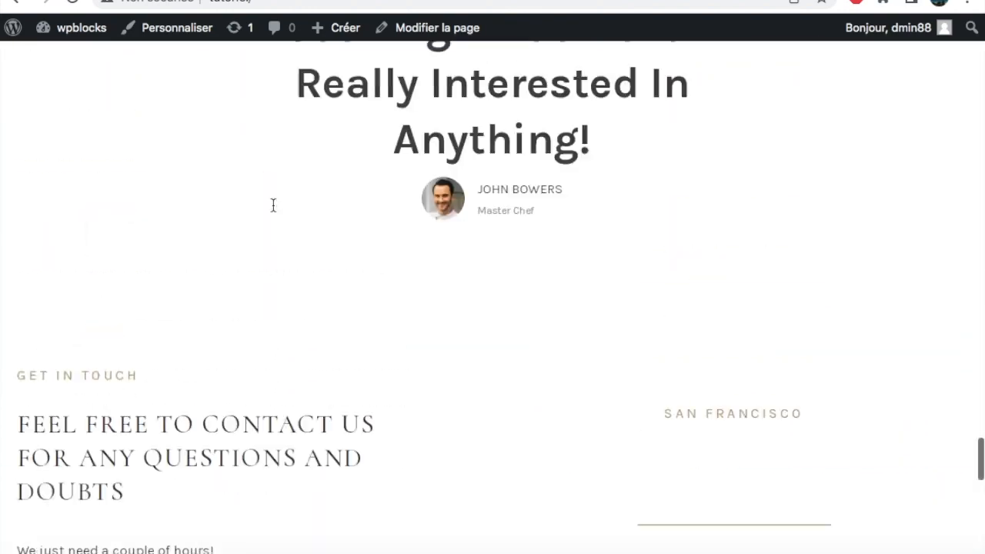
scroll(272, 210, "up", 15)
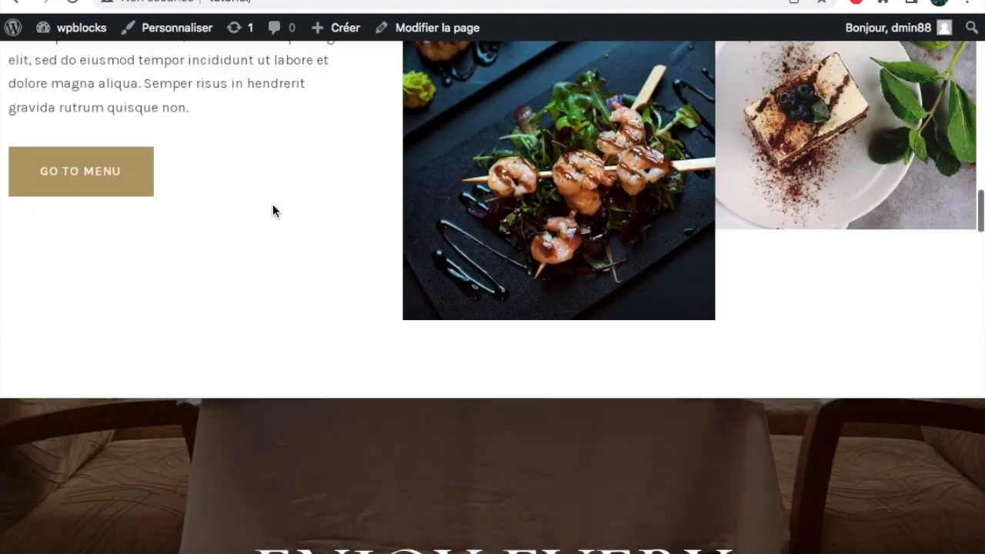
scroll(272, 206, "up", 15)
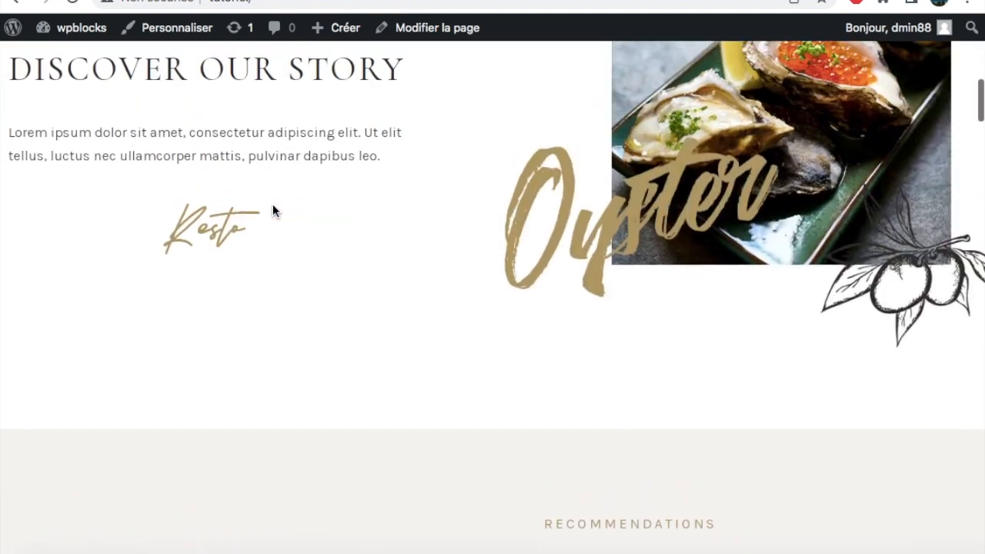
scroll(272, 204, "up", 5)
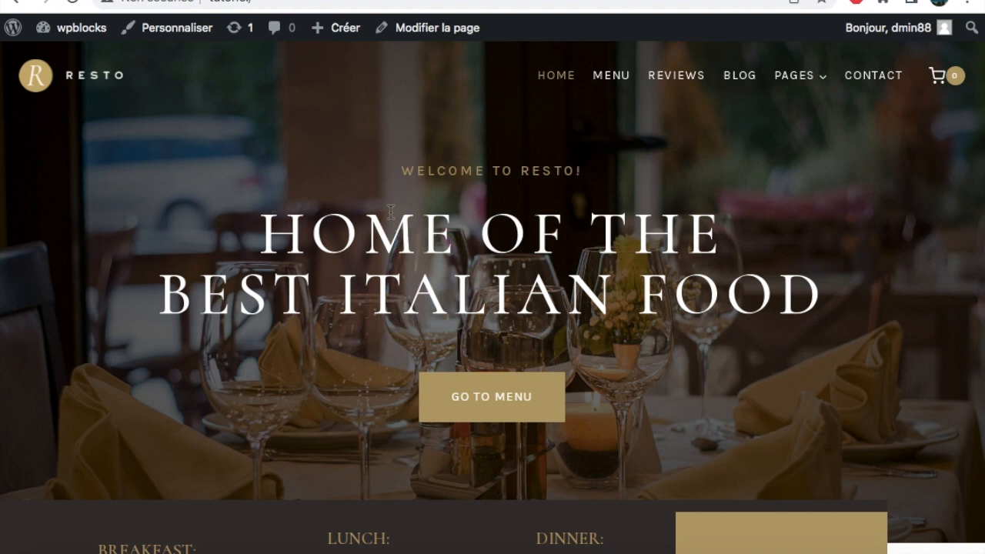
Review the home page's hero, meal times, "Discover our story" and recommendations sections again
scroll(391, 212, "down", 10)
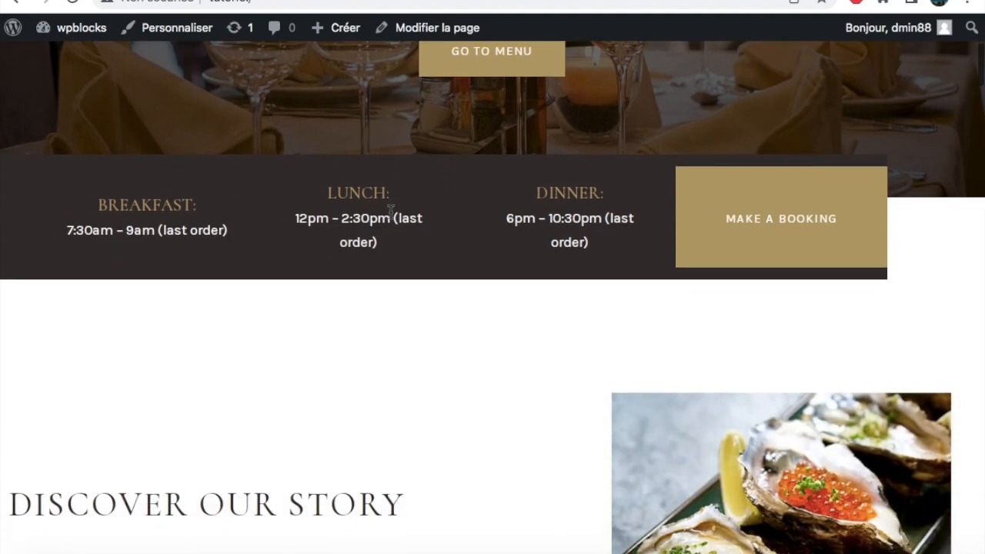
scroll(391, 218, "down", 6)
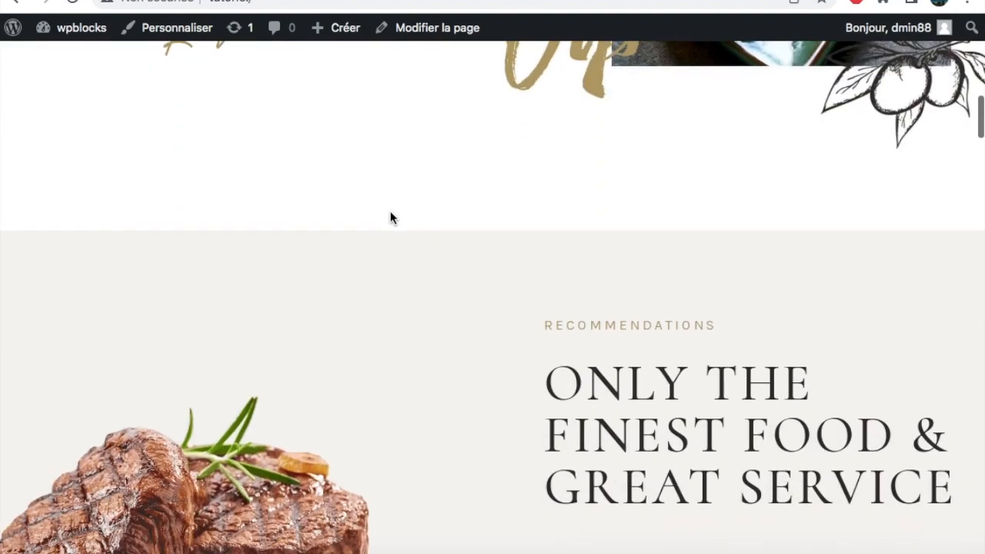
scroll(390, 218, "up", 15)
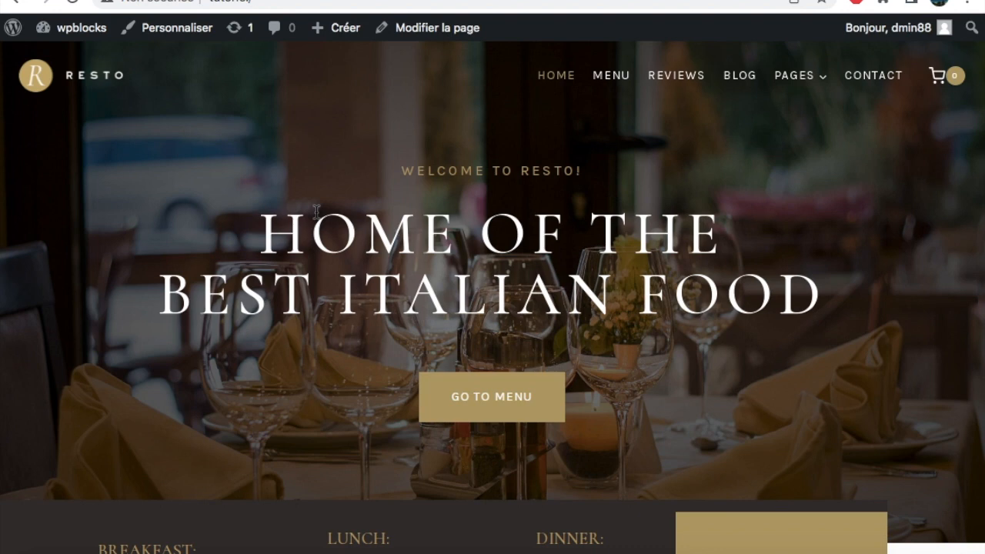
scroll(315, 212, "down", 5)
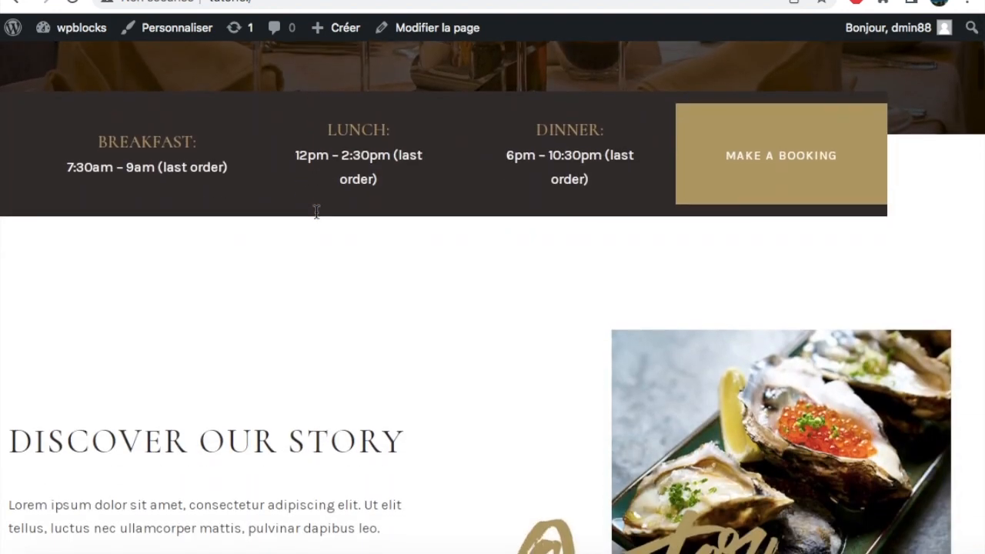
scroll(560, 483, "down", 7)
scroll(560, 484, "down", 1)
scroll(560, 483, "up", 13)
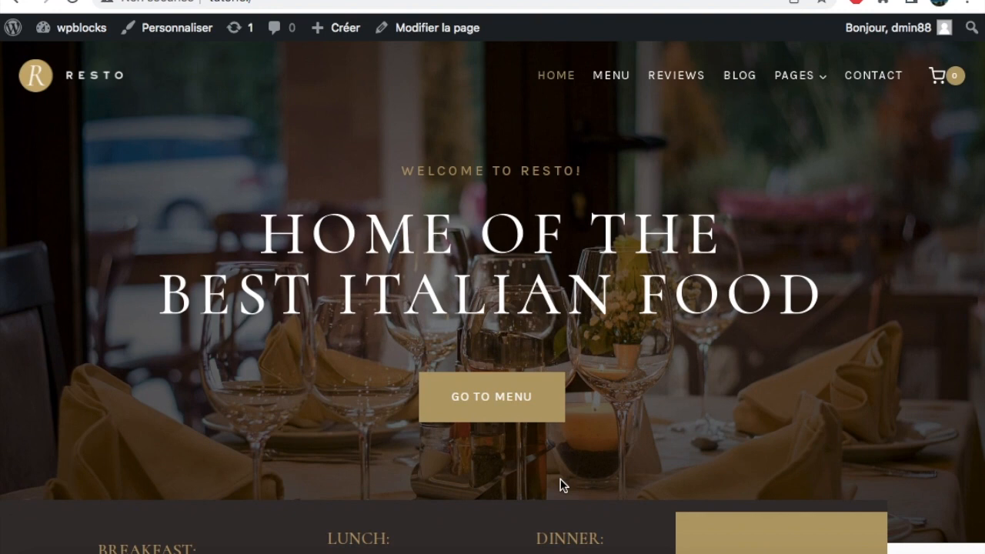
scroll(667, 310, "down", 8)
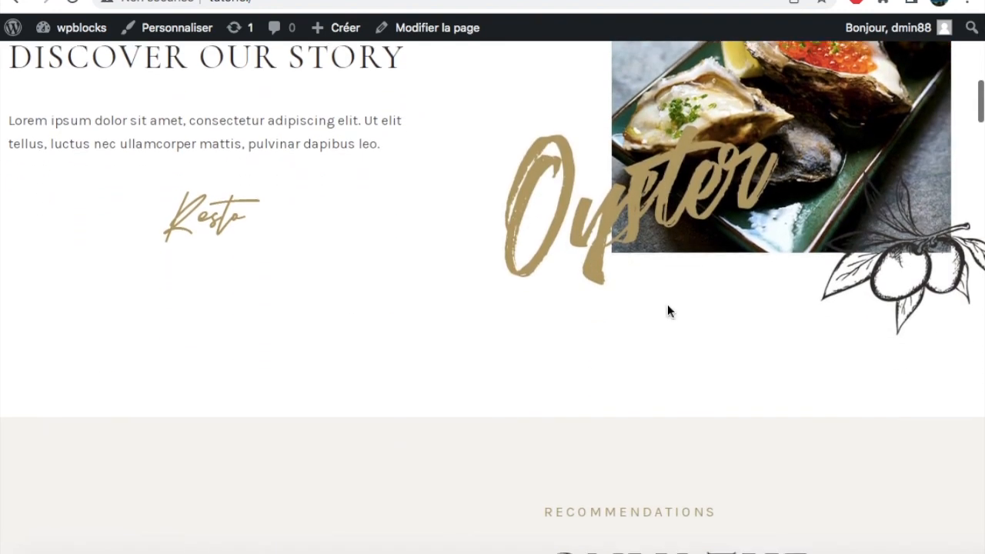
scroll(669, 311, "up", 9)
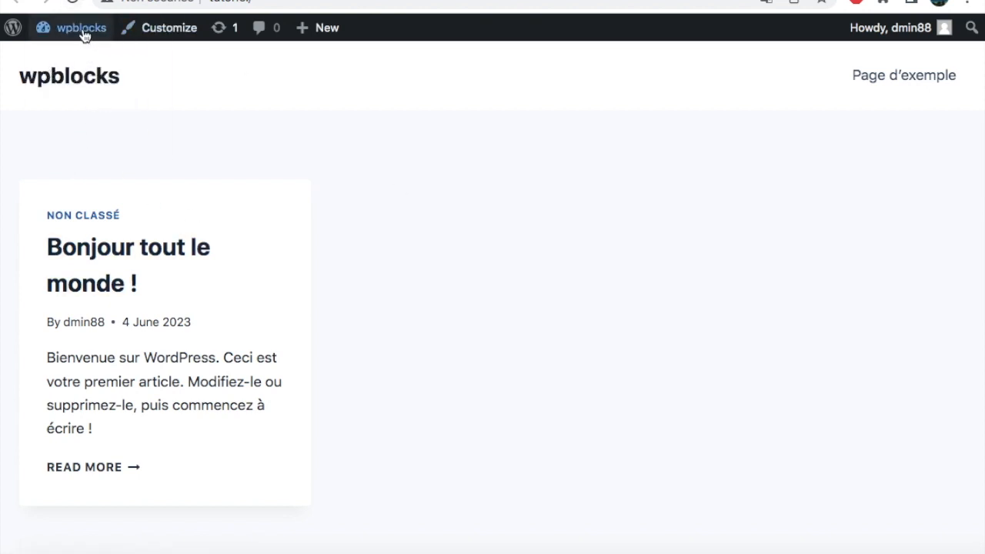
Open the wpblocks site's dashboard and look over its WooCommerce notices and WordPress welcome panel
mouse_move(82, 32)
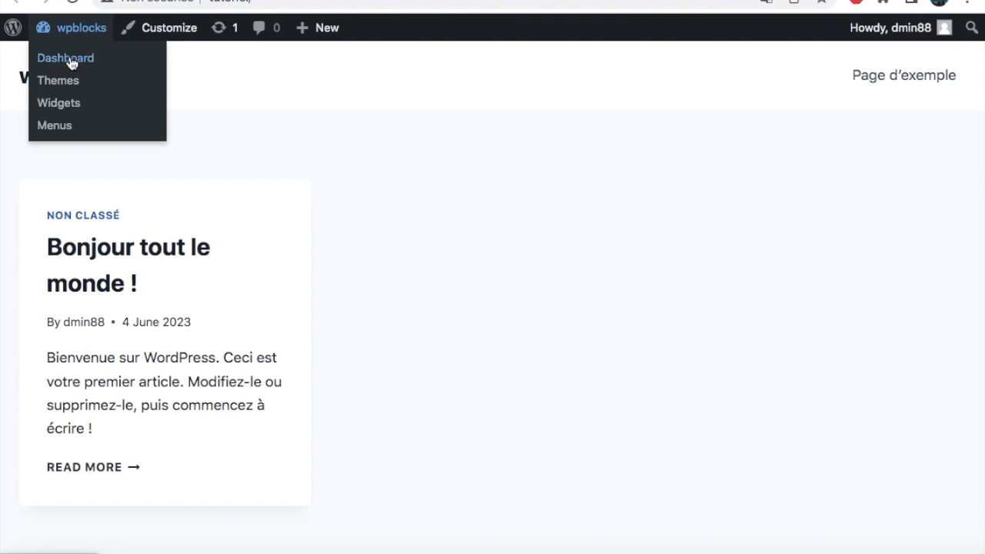
left_click(70, 63)
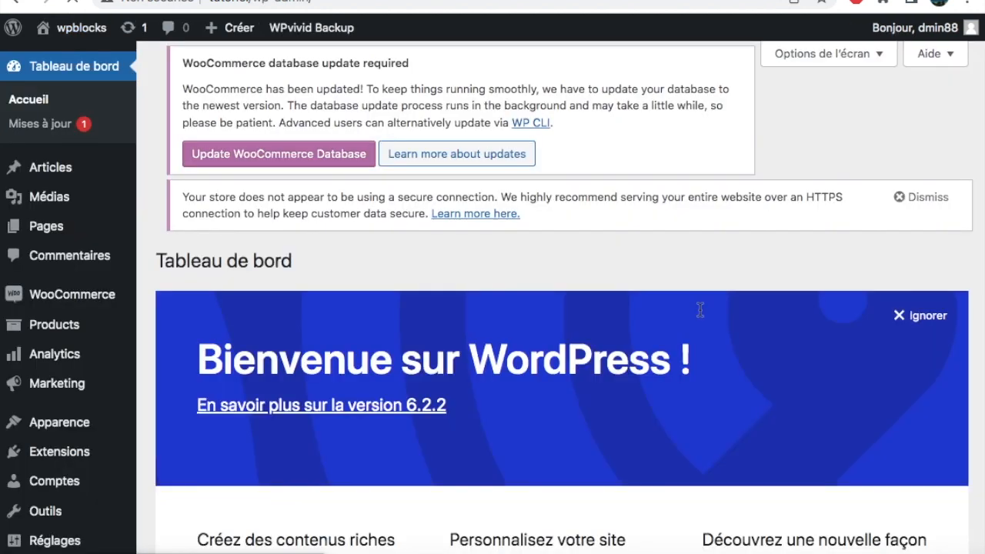
scroll(526, 243, "down", 4)
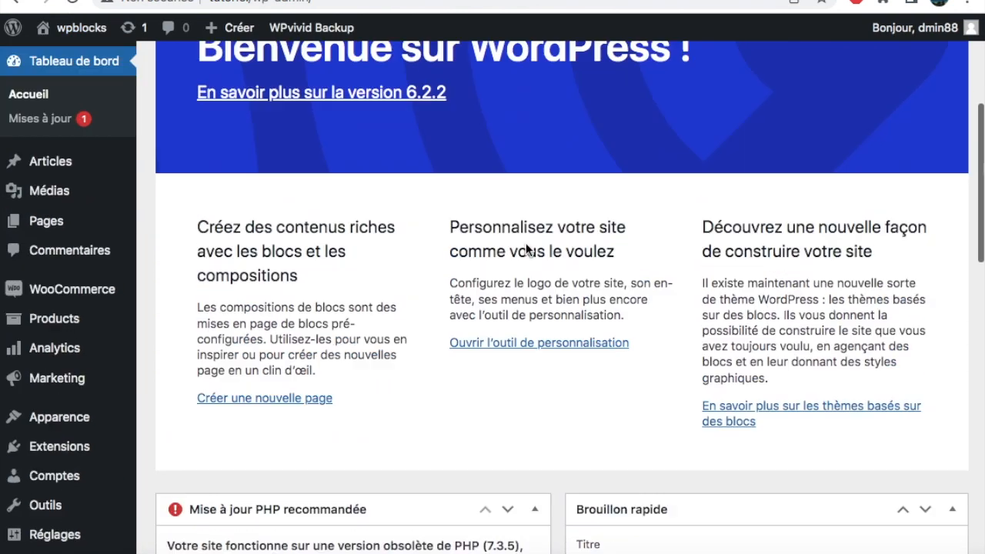
scroll(525, 242, "up", 4)
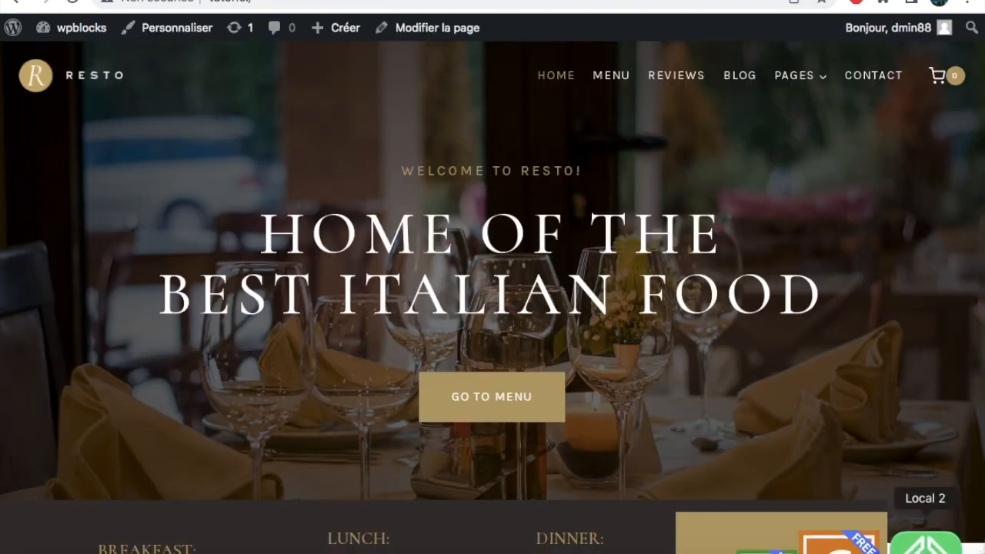
Switch to Local, open the tutoriel site's WordPress admin and look over its dashboard
left_click(933, 548)
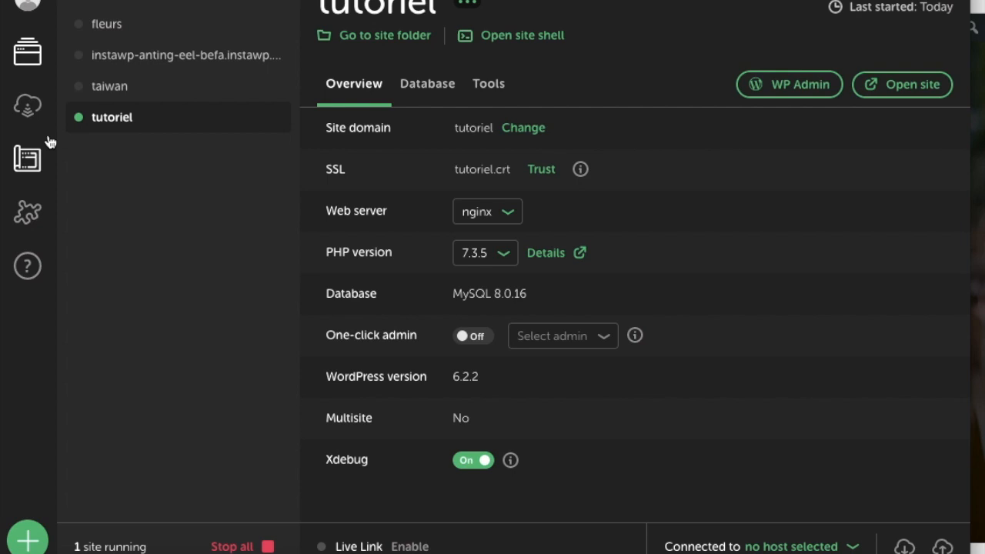
left_click(806, 87)
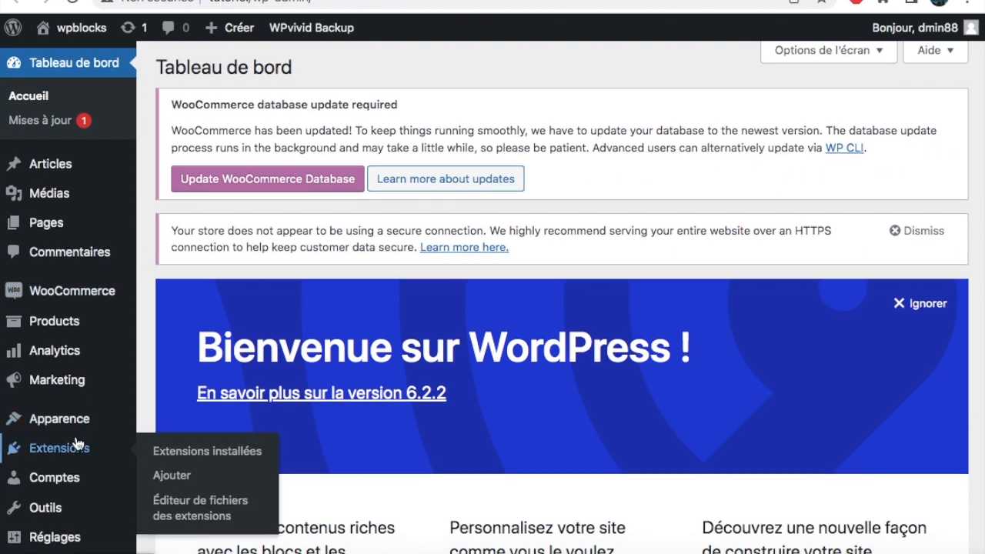
scroll(79, 442, "down", 5)
scroll(78, 444, "down", 1)
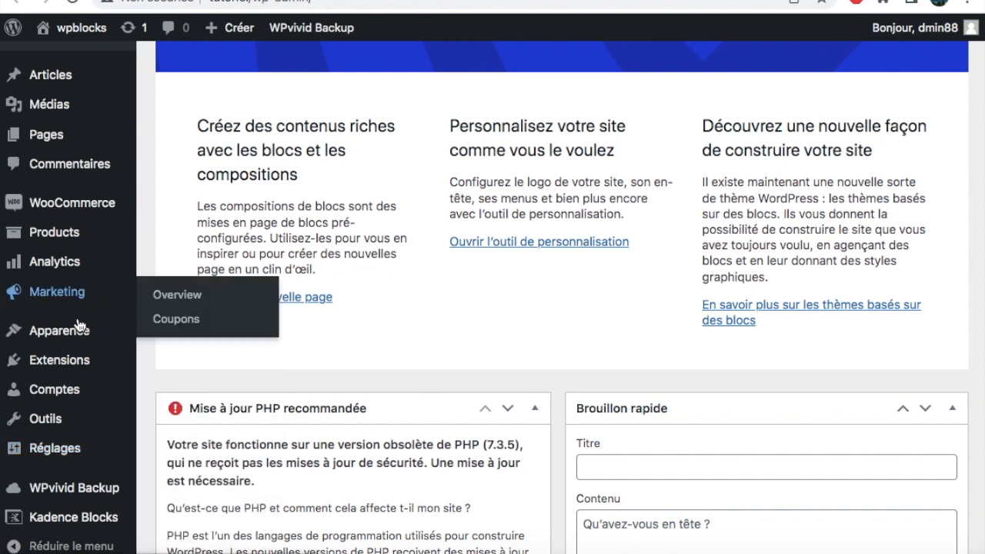
Open the installed extensions list and examine the Blocks Animation, Kadence Blocks, Kadence Starter Templates and WooCommerce entries
mouse_move(66, 335)
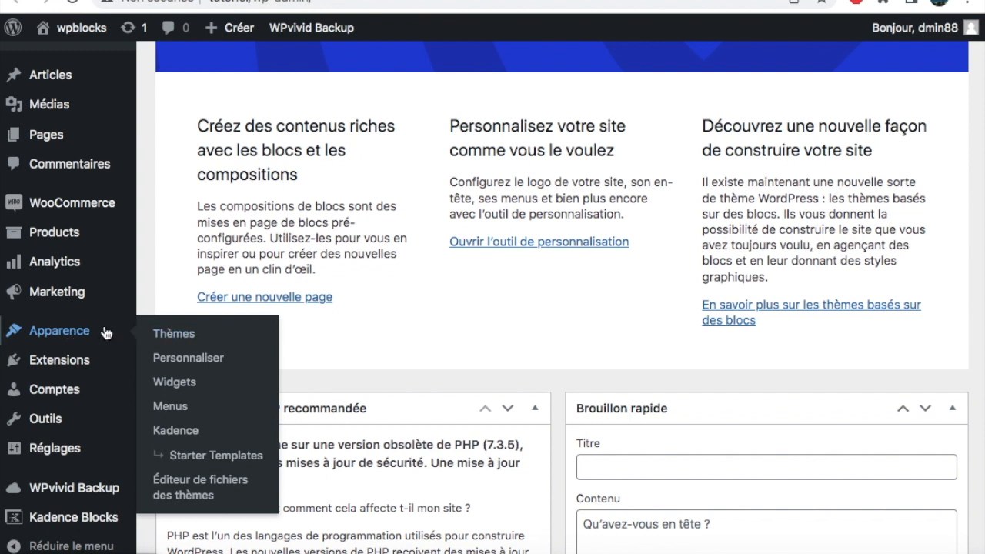
left_click(68, 367)
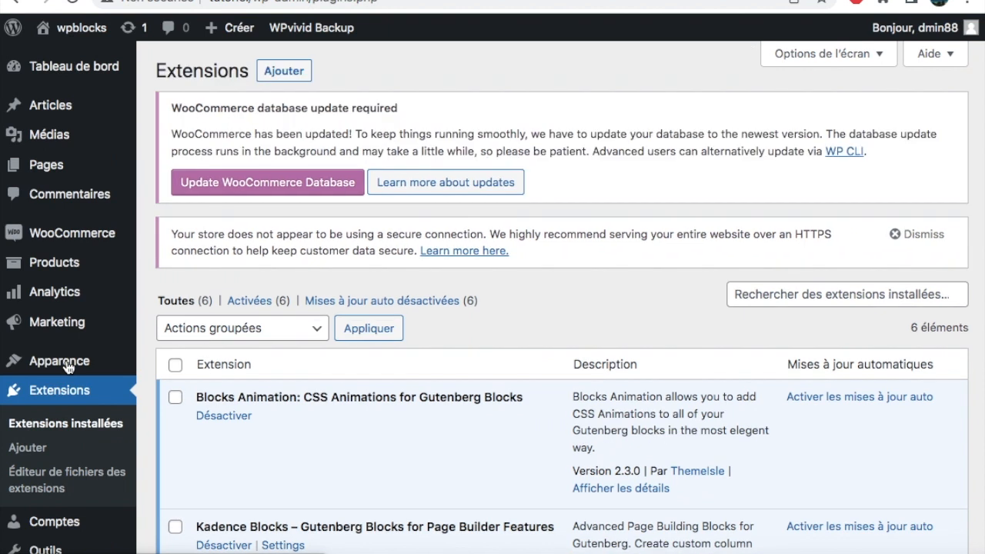
scroll(287, 435, "down", 3)
scroll(287, 436, "down", 5)
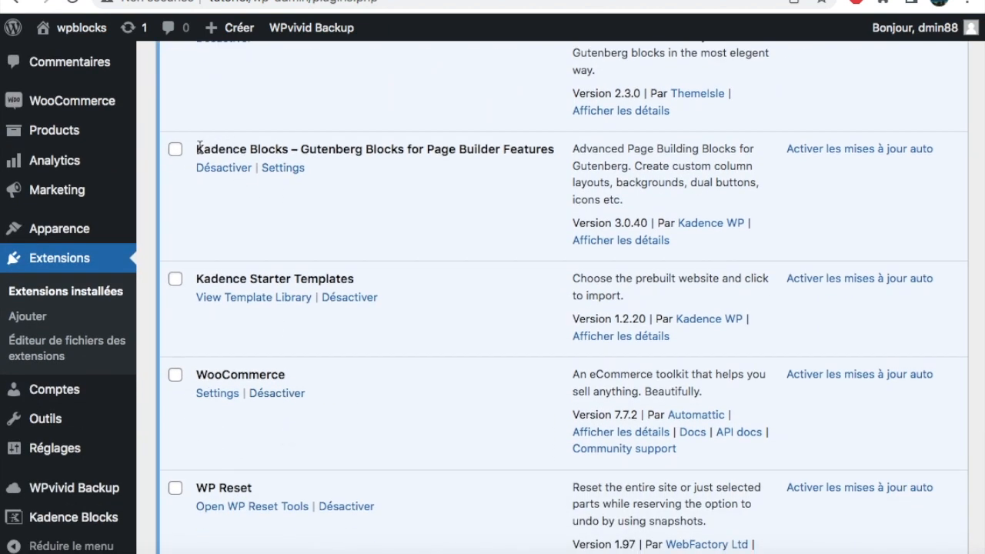
left_click_drag(199, 147, 290, 154)
scroll(364, 250, "down", 2)
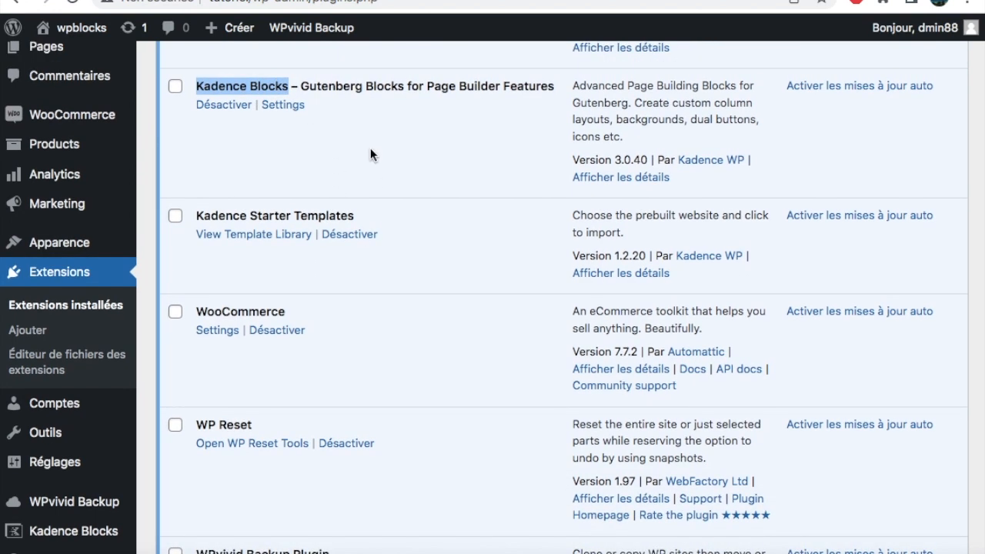
scroll(370, 150, "up", 5)
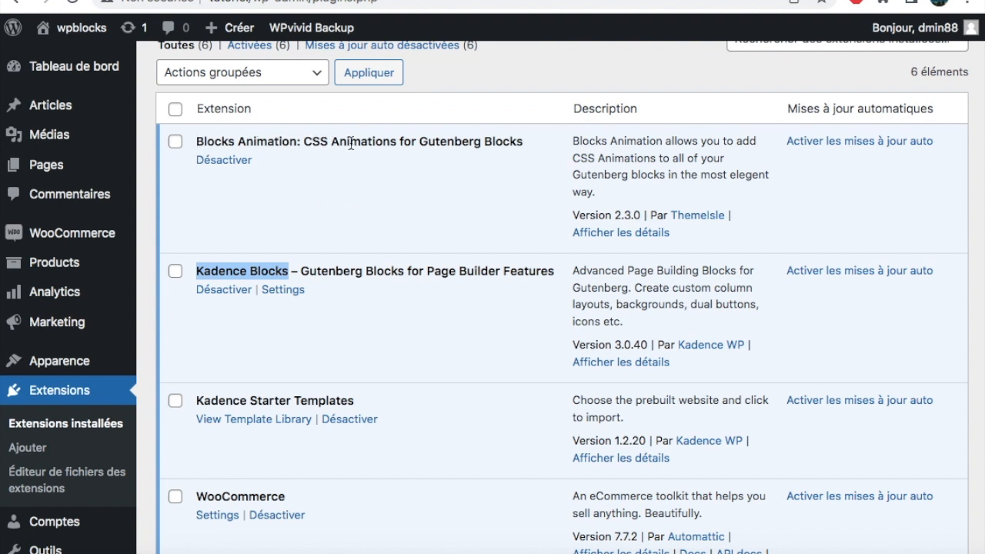
Examine the WP Reset and WPvivid Backup Plugin entries, and review the installed extensions list again from its beginning
scroll(398, 346, "down", 10)
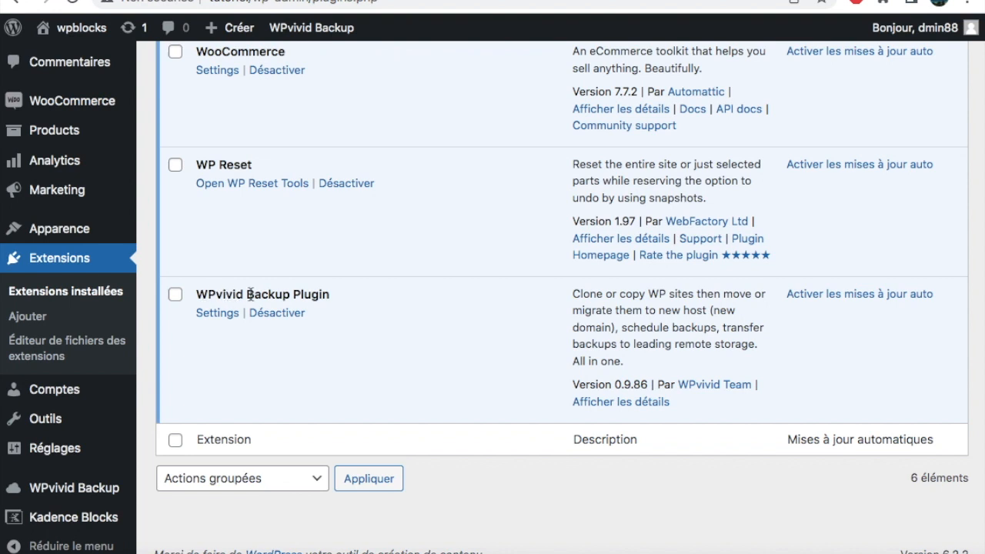
left_click(280, 294)
left_click_drag(280, 294, 310, 293)
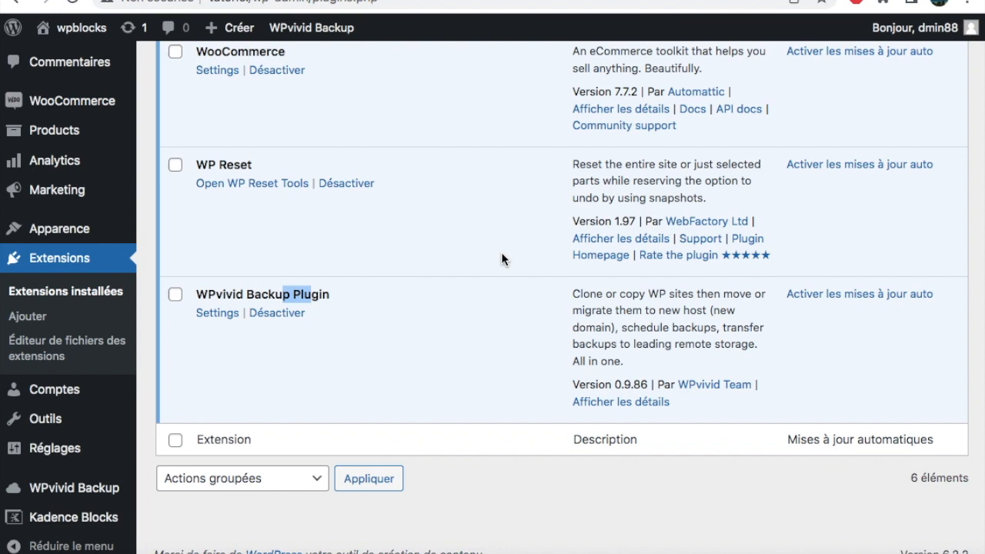
scroll(501, 254, "up", 10)
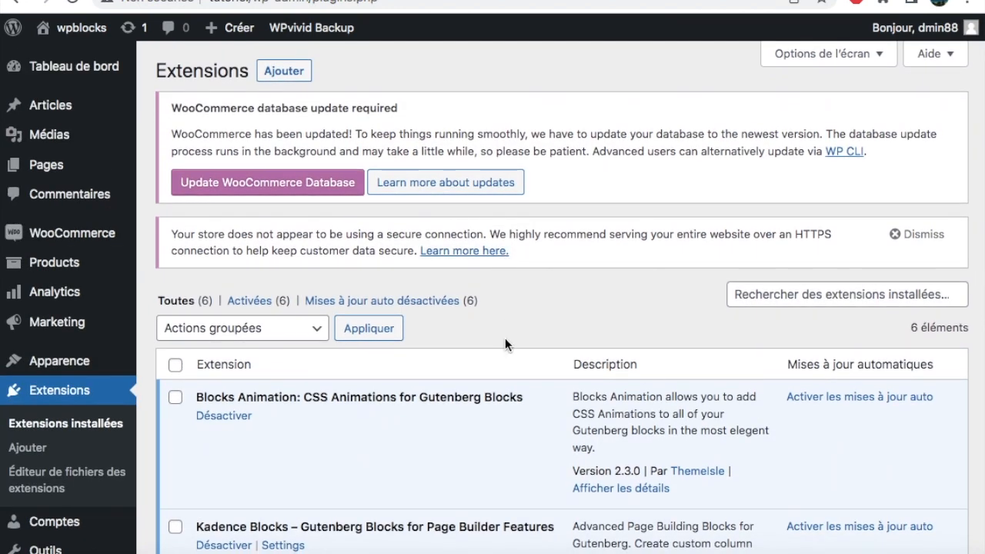
scroll(453, 394, "down", 5)
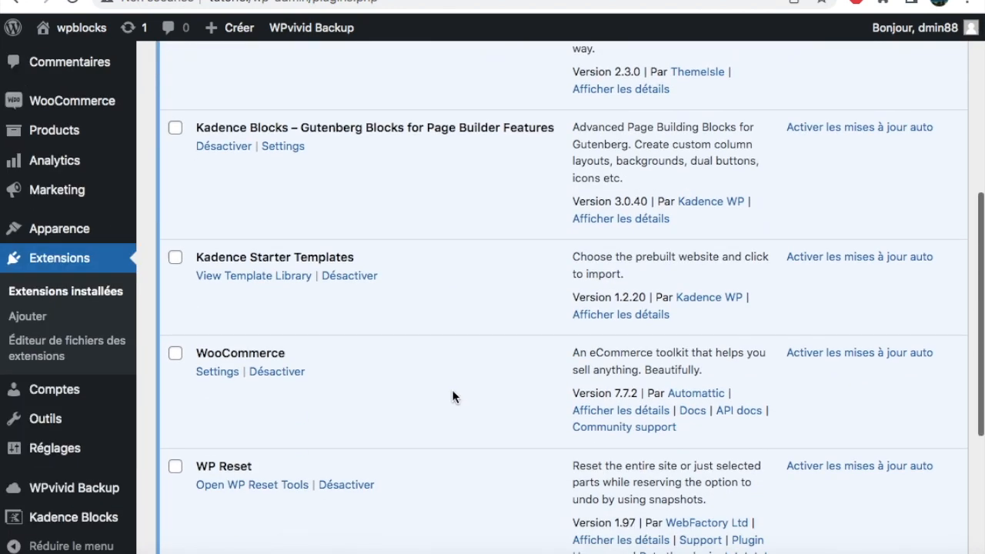
scroll(510, 275, "up", 5)
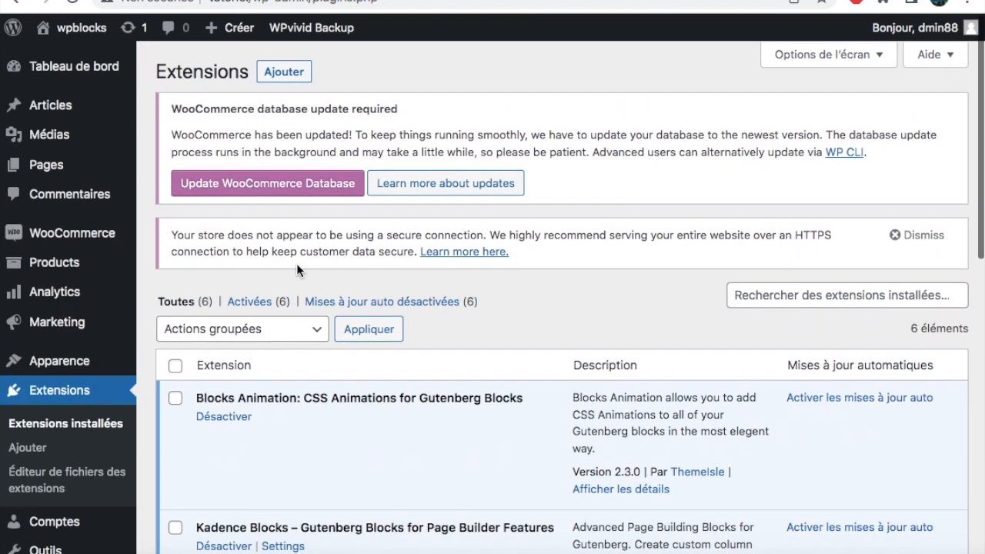
Visit the site's home page from the admin and look over its hero, meal times and "Discover our story" sections
mouse_move(85, 37)
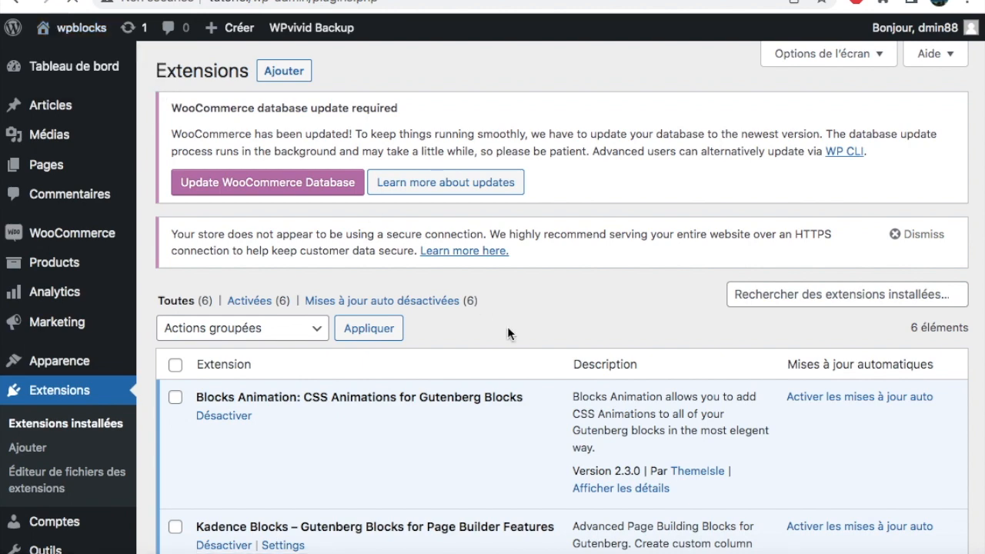
scroll(534, 479, "down", 5)
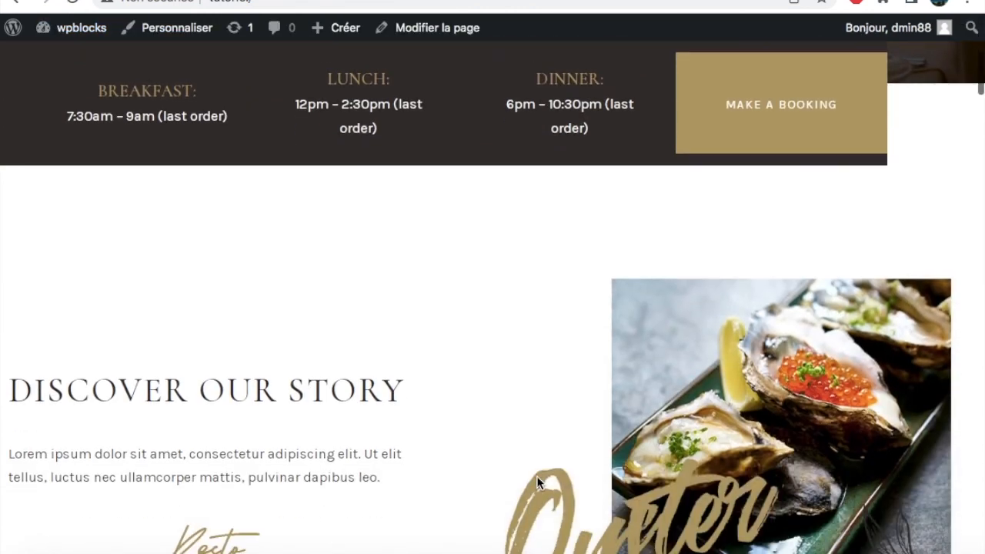
scroll(537, 475, "up", 10)
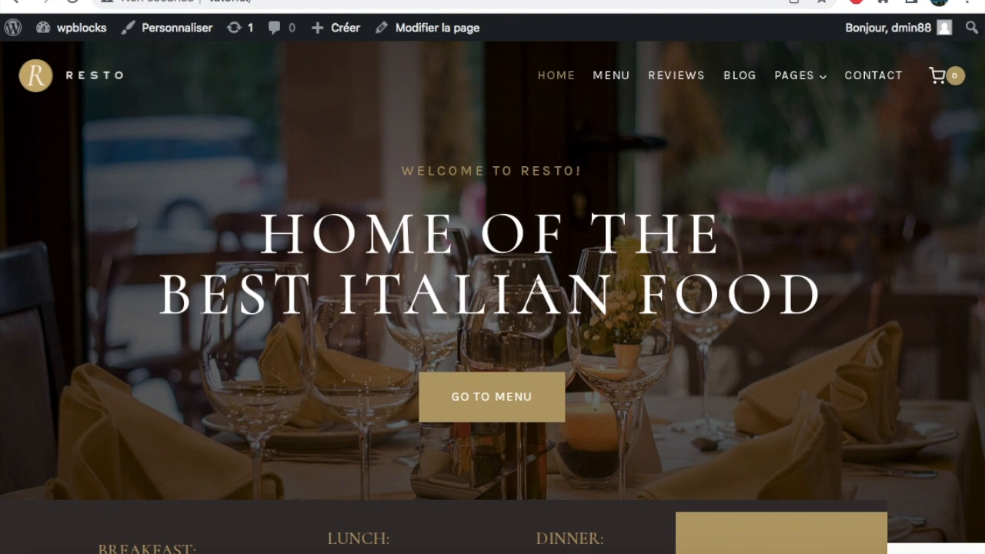
Open the Home page in the block editor, dismiss the welcome guide and look over the hero section
left_click(443, 30)
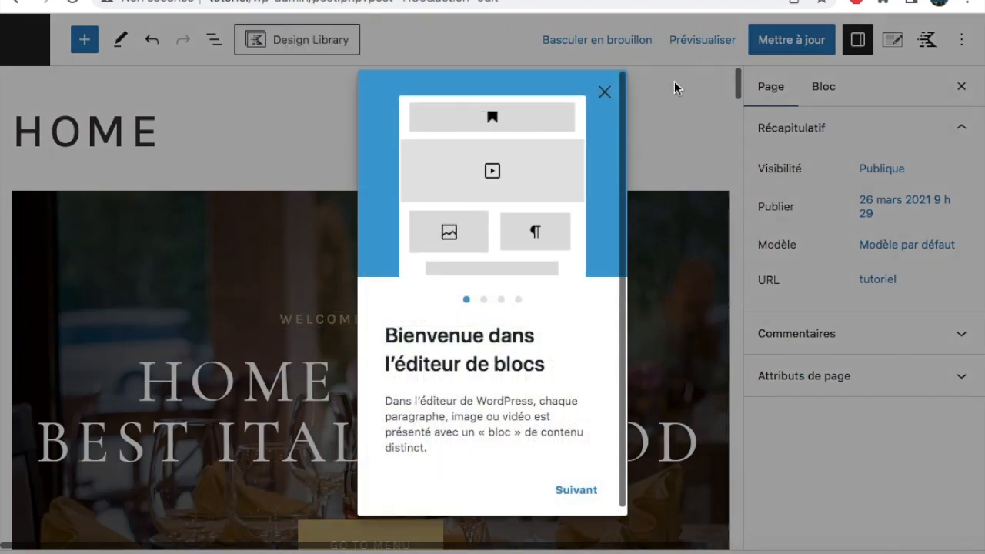
left_click(604, 96)
scroll(660, 236, "down", 2)
scroll(660, 234, "down", 2)
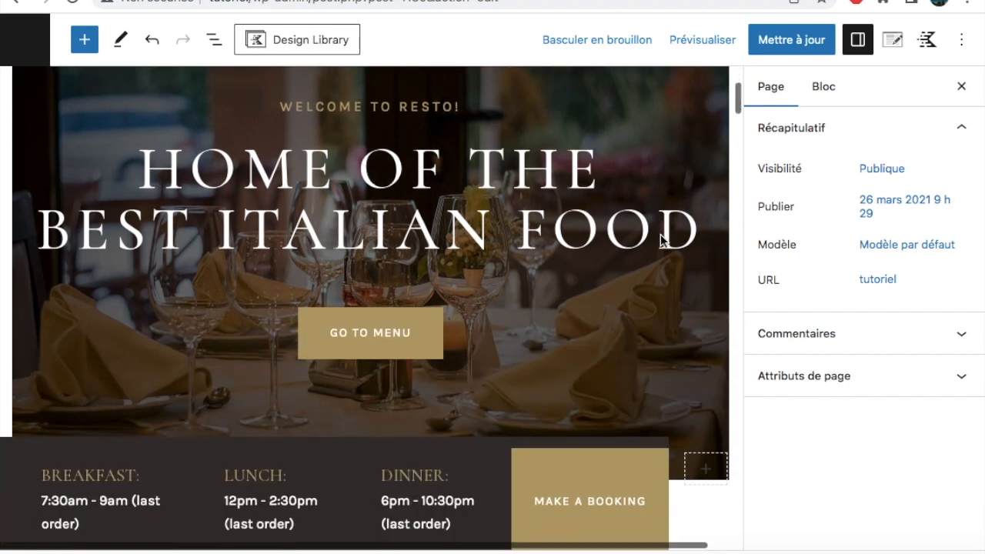
scroll(660, 235, "up", 3)
scroll(660, 239, "down", 3)
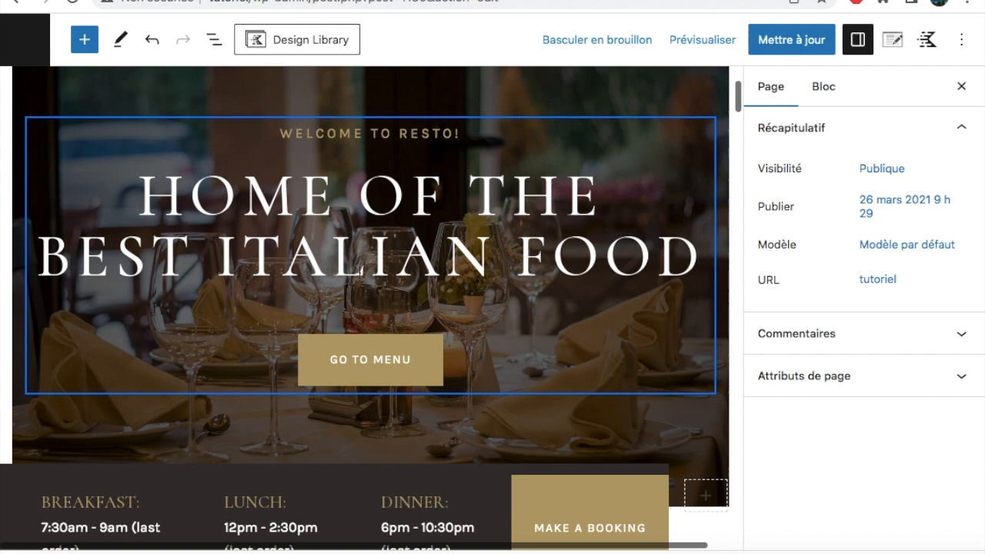
Select the hero's "Home of the Best Italian Food" heading block and place the text cursor after "Italian"
left_click(468, 204)
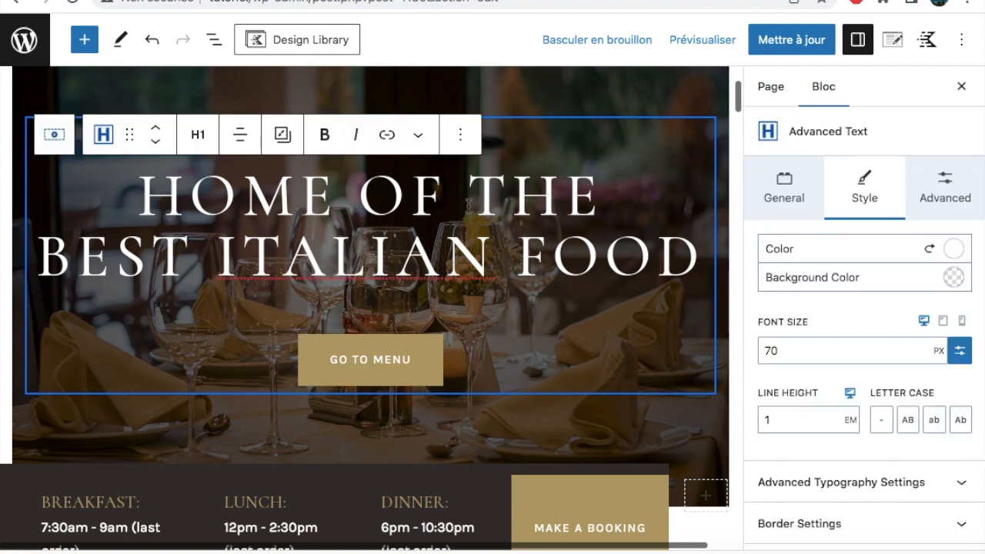
triple_click(373, 252)
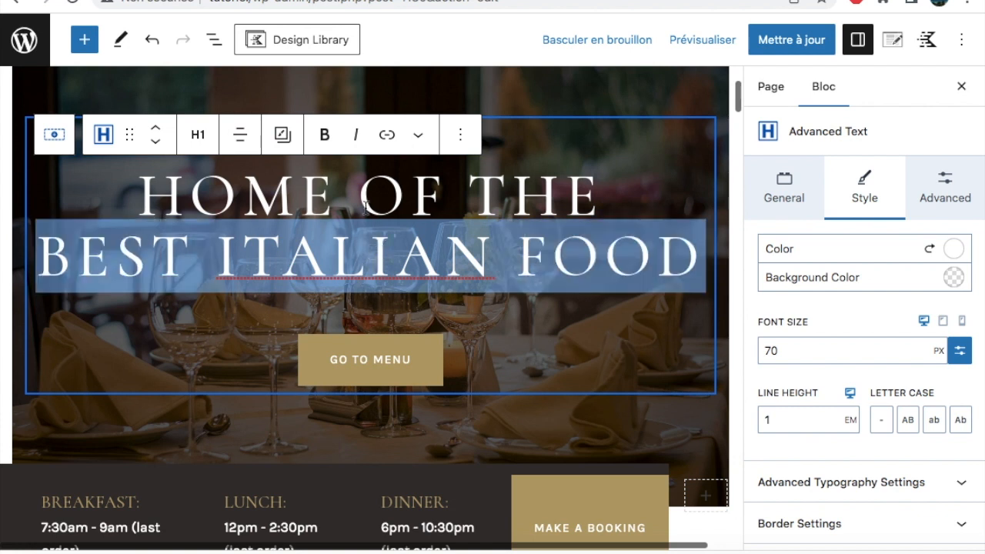
double_click(365, 206)
left_click(494, 251)
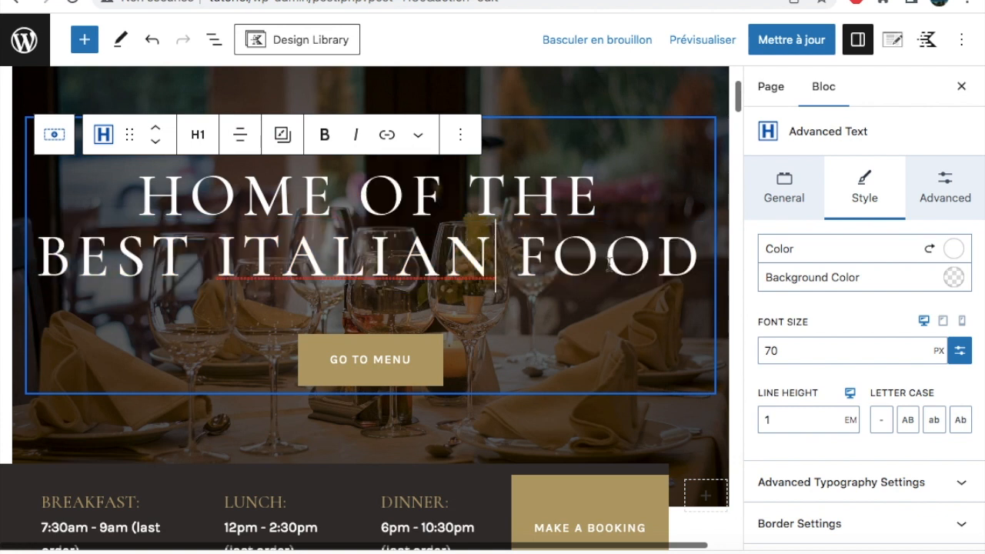
Replace the hero heading text with "RESTAURANT CUISINE ITALIENNE"
left_click(669, 256)
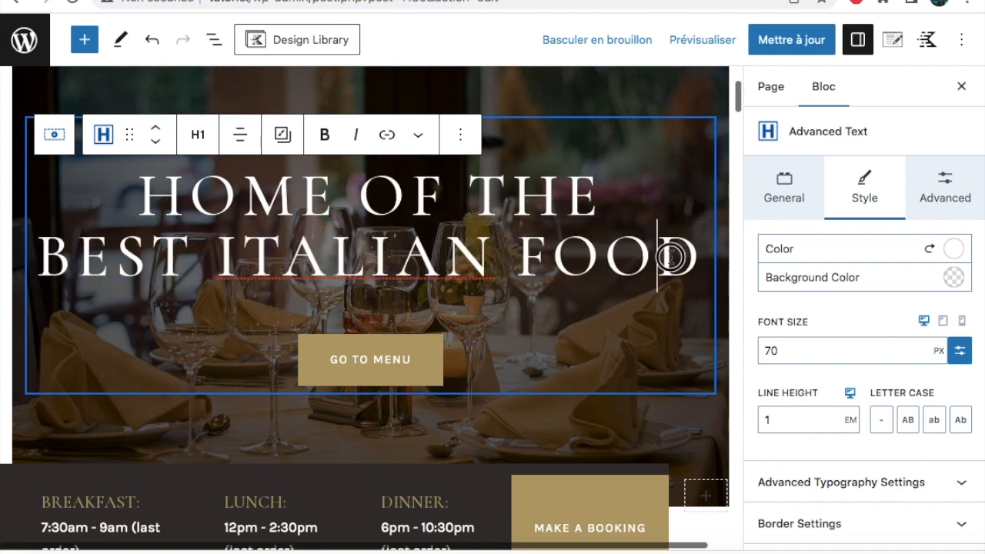
left_click_drag(669, 257, 505, 242)
left_click(550, 228)
left_click(468, 193)
left_click(608, 217)
left_click_drag(682, 258, 170, 158)
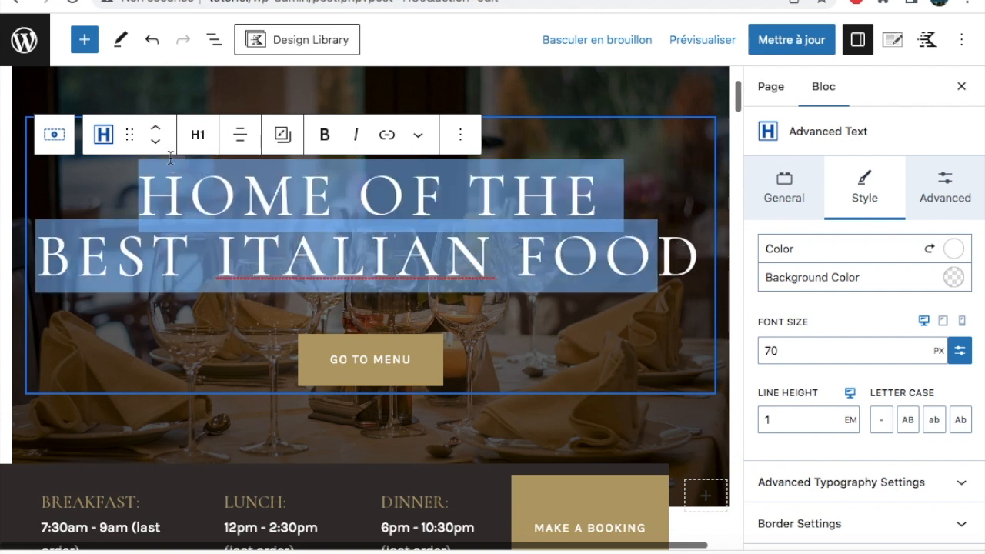
type("RD")
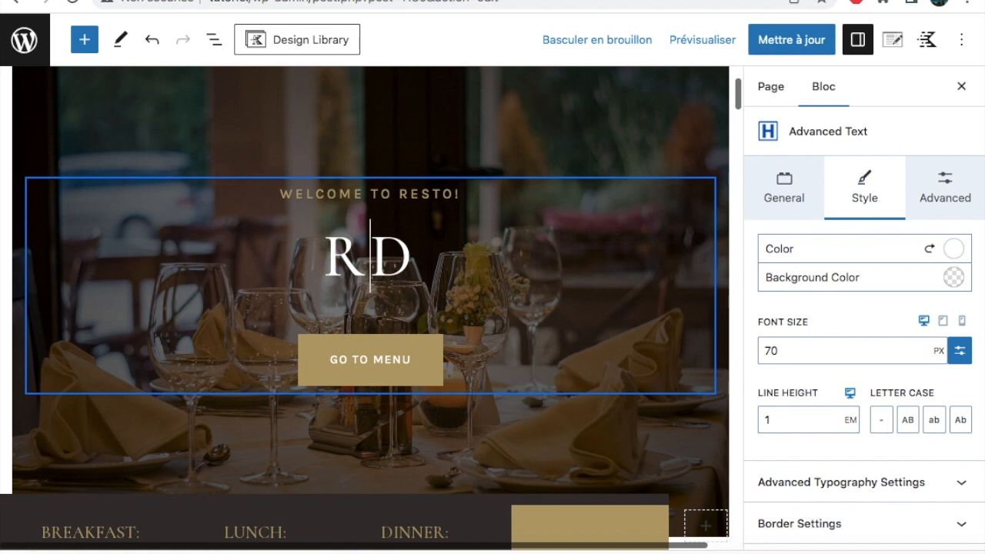
key("BackSpace")
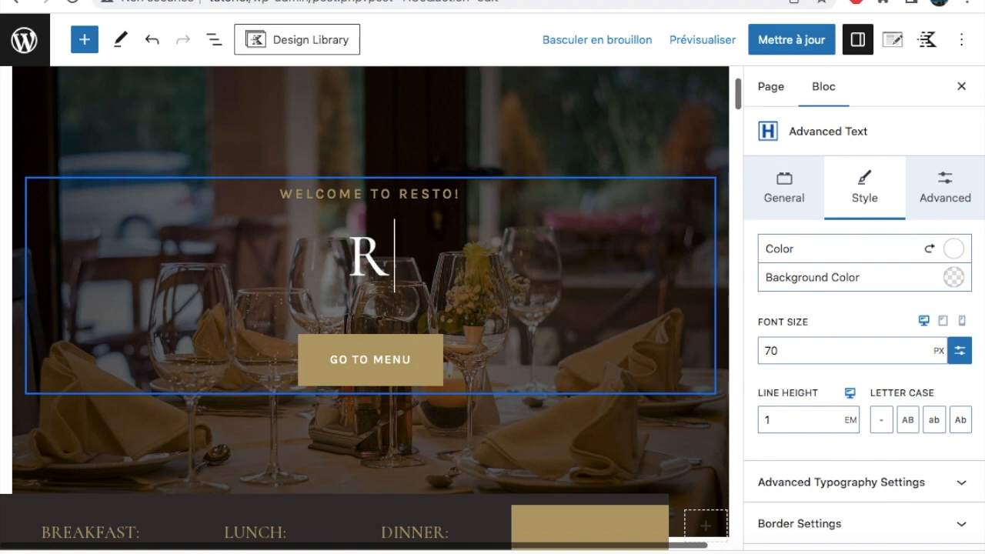
type("ESTAUR")
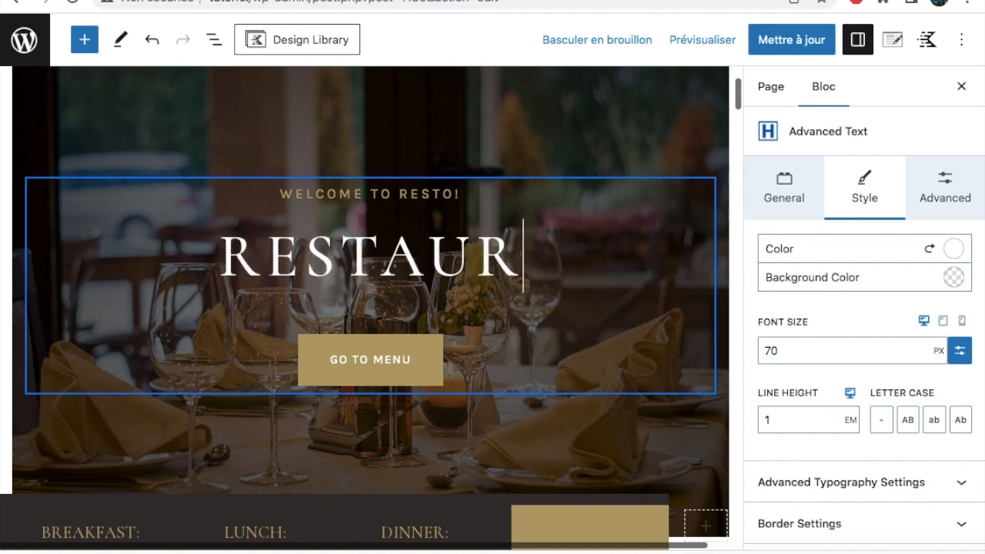
type("ANT CUISINE ")
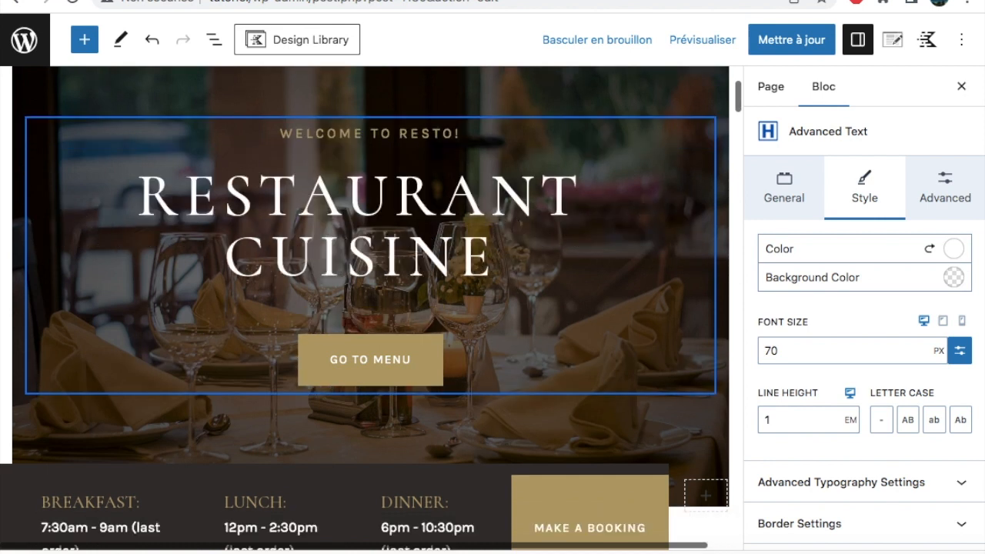
type("ITAM")
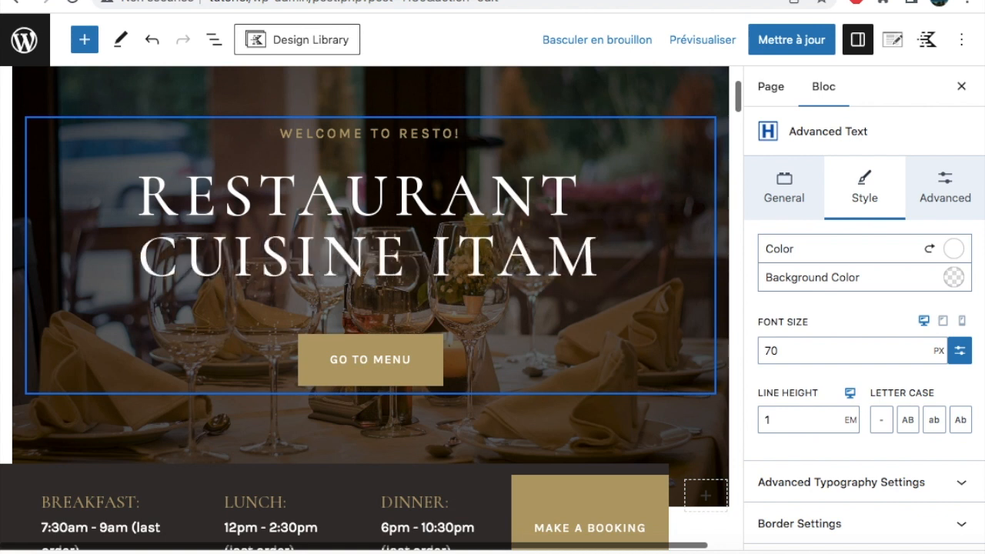
key("BackSpace")
type("MIR-")
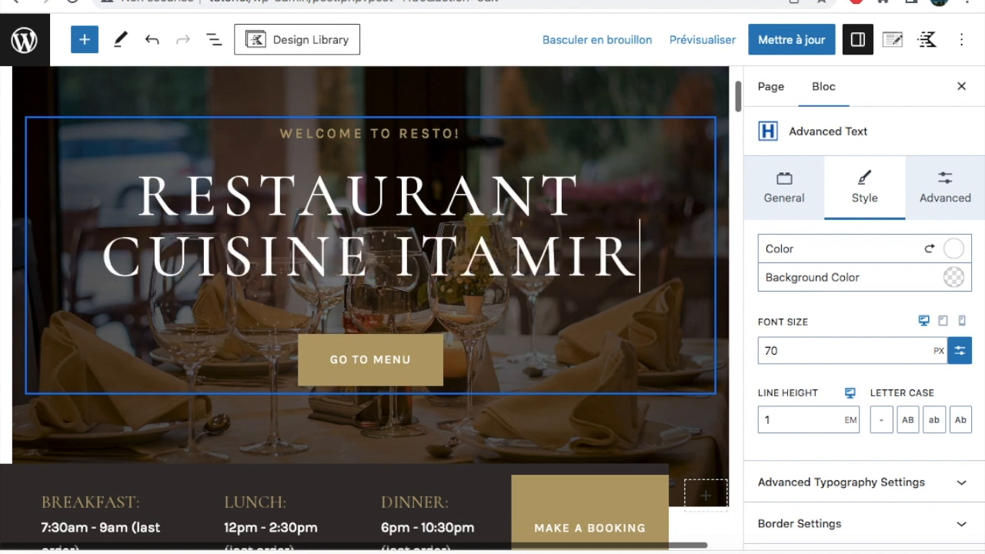
key("BackSpace")
key("BackSpace")
key("BackSpace")
key("BackSpace")
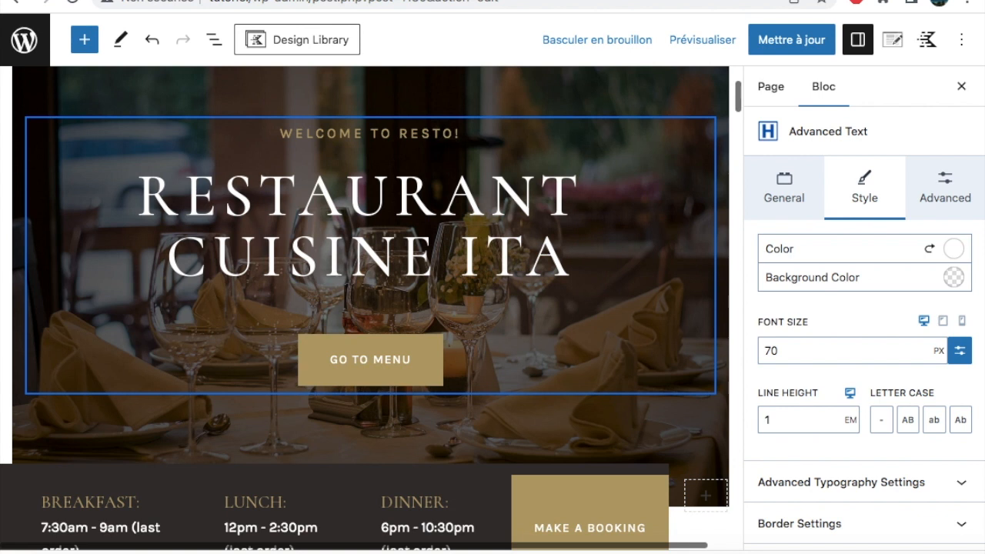
type("LIENNE")
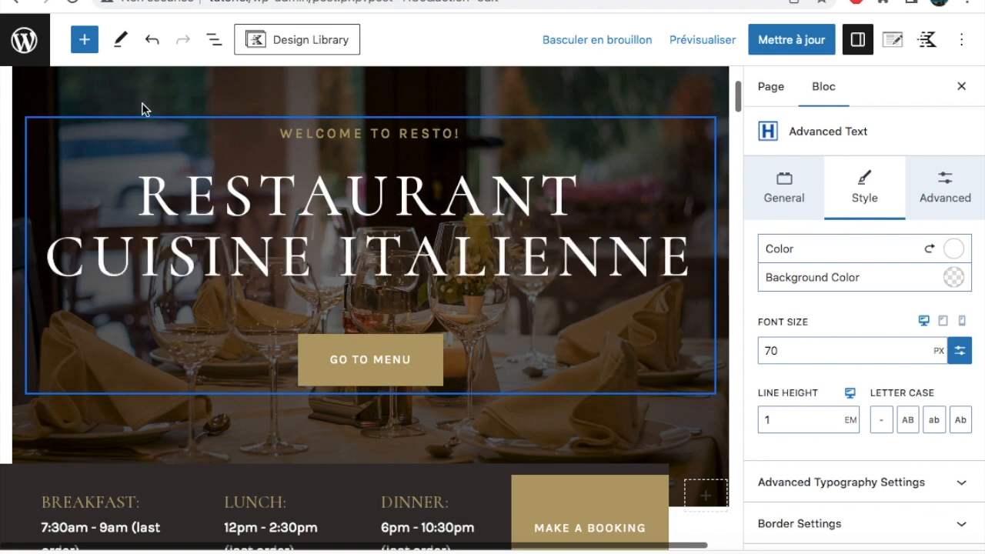
Replace the word "RESTAURANT" in the hero heading with "LE MEILLEUR DE LA"
double_click(423, 192)
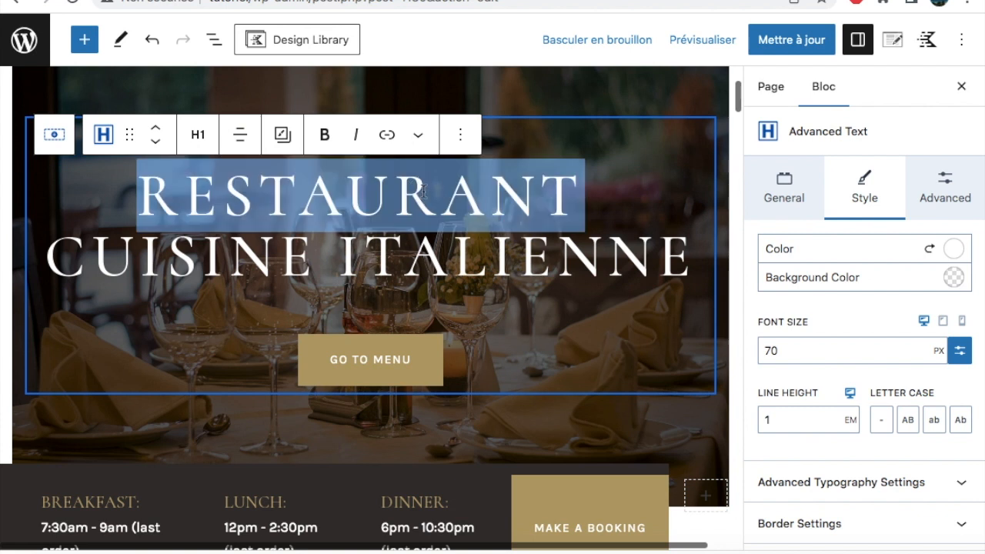
type("LE MEILLEUR")
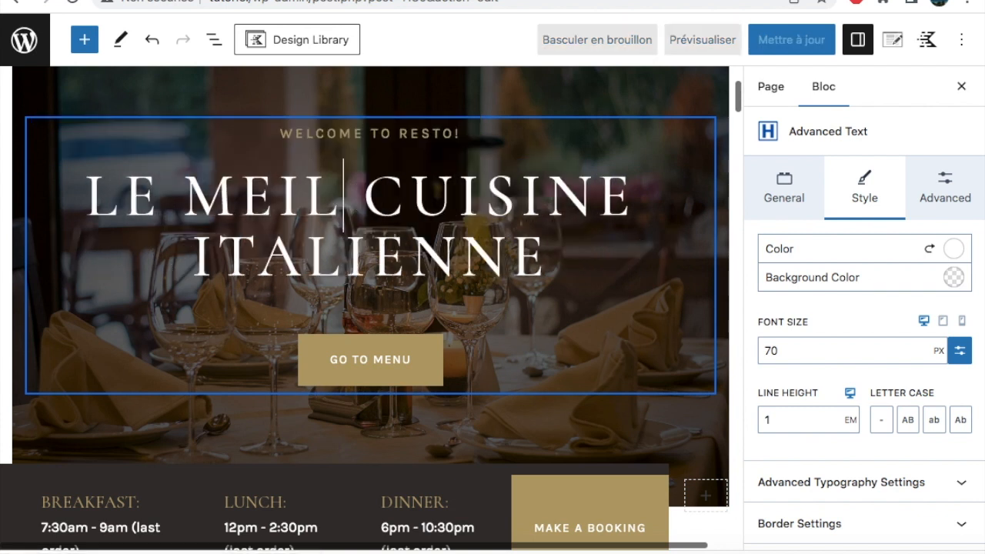
type(" DE ")
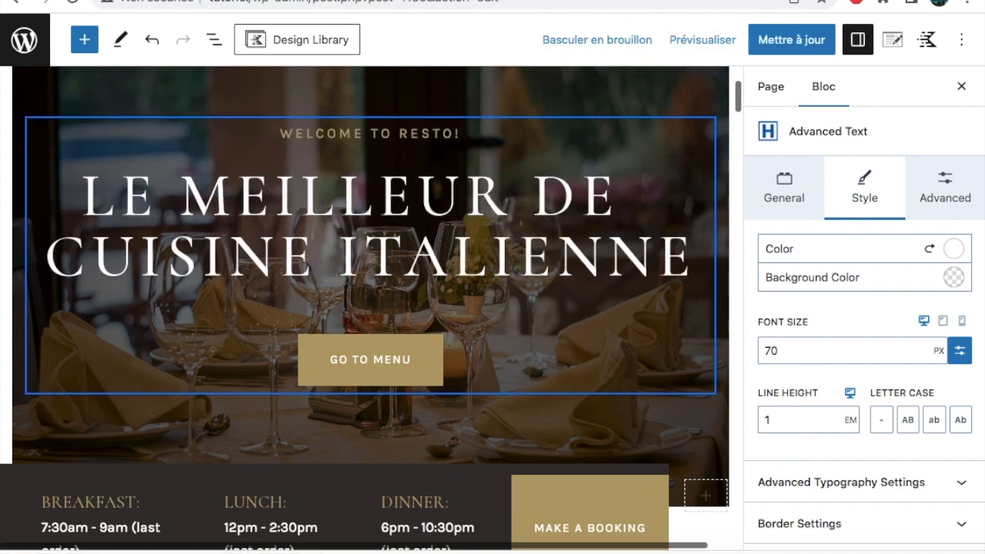
type("LA")
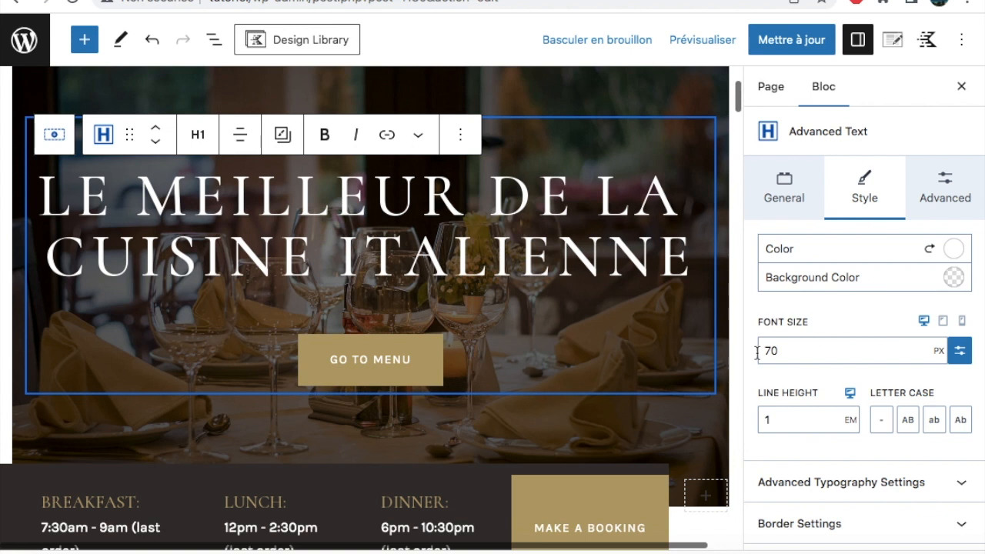
Try the preset font sizes from SM through 3XL on the hero heading
left_click(862, 354)
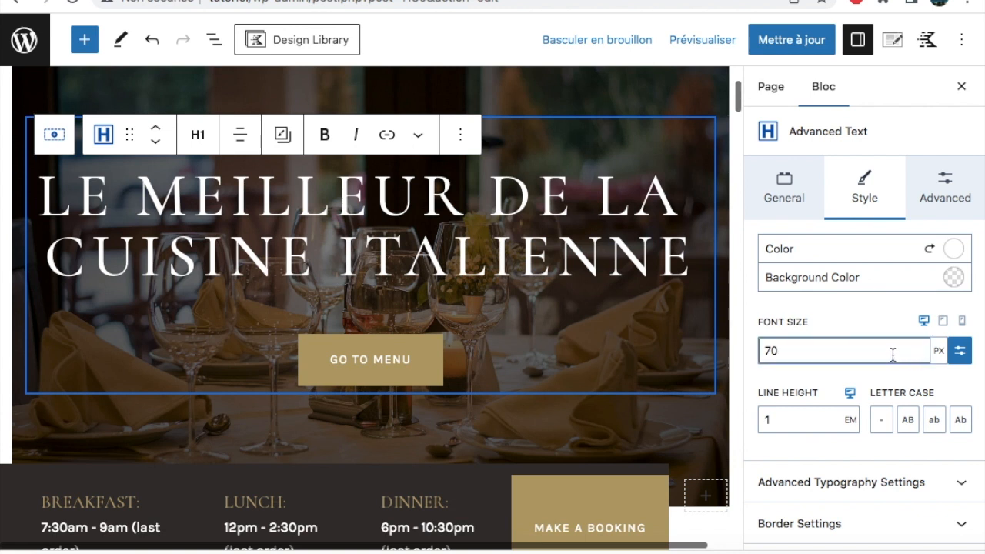
left_click(961, 358)
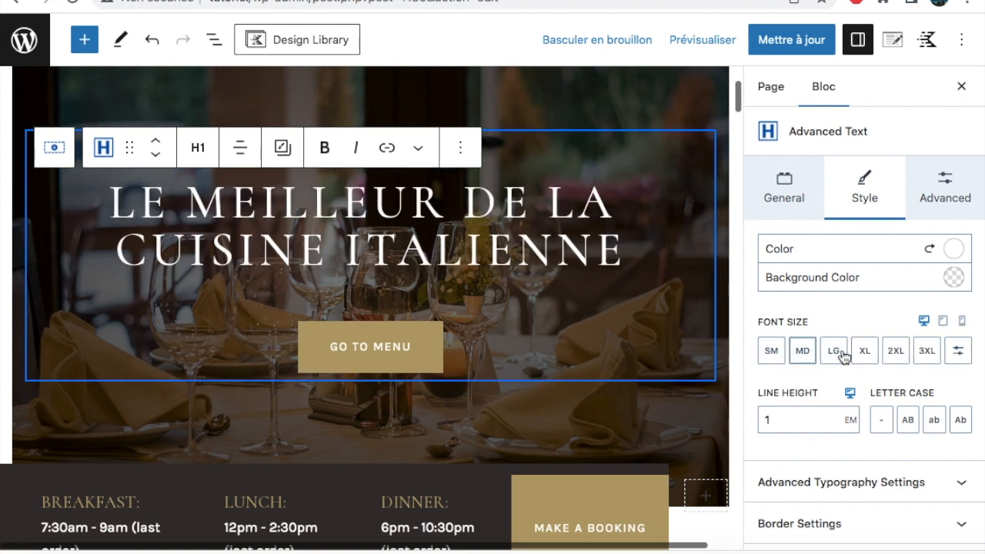
left_click(770, 355)
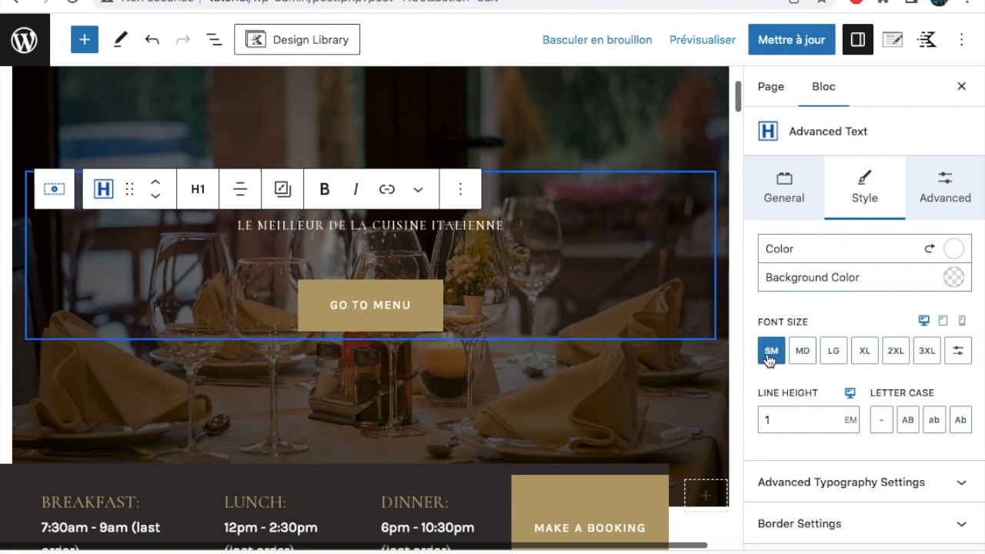
left_click(803, 354)
left_click(834, 354)
left_click(869, 360)
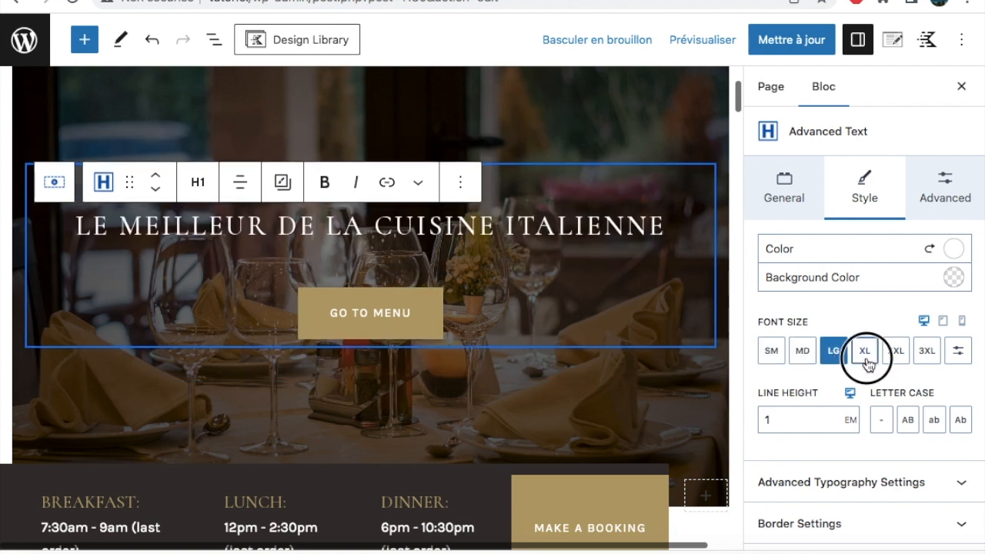
left_click(891, 360)
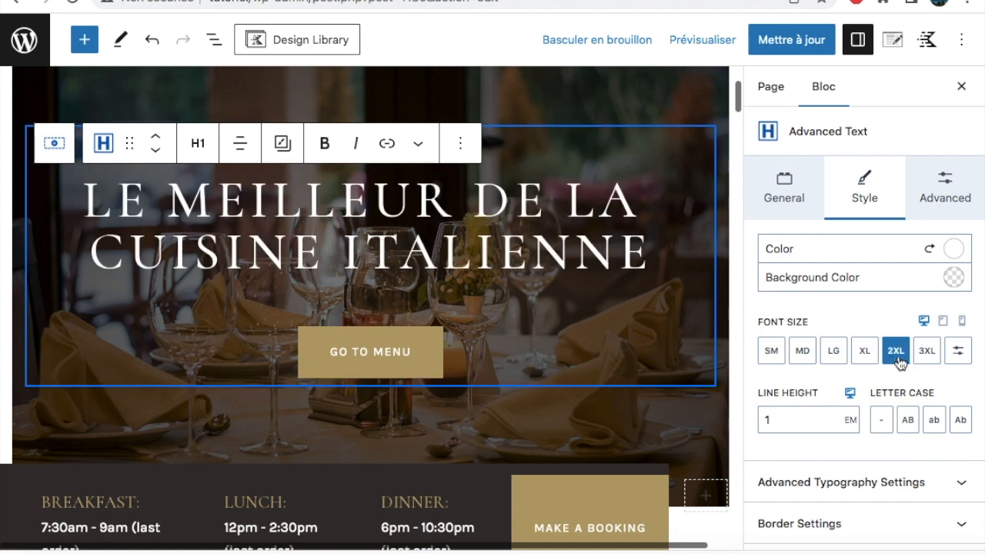
left_click(922, 359)
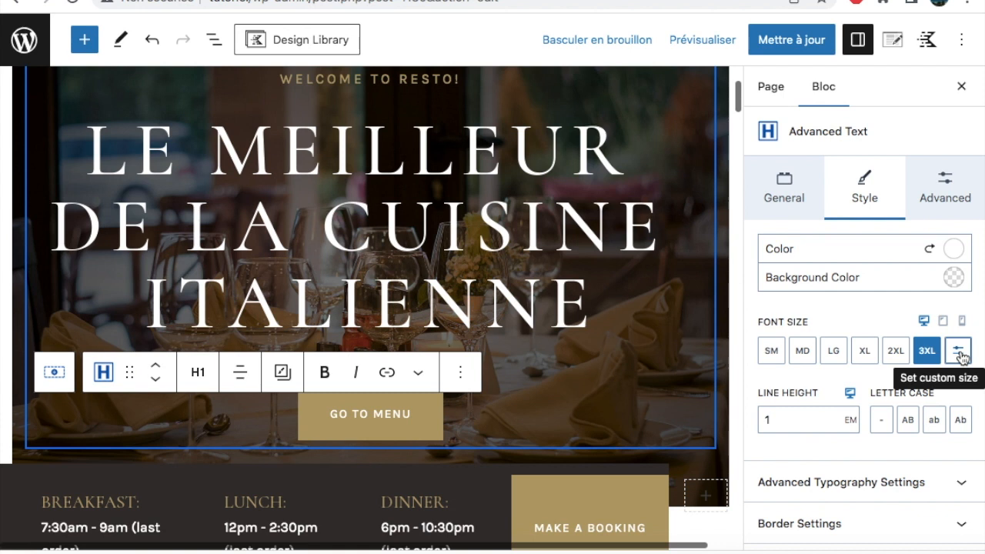
Set a custom font size of 60 px for the hero heading and deselect the block
left_click(959, 352)
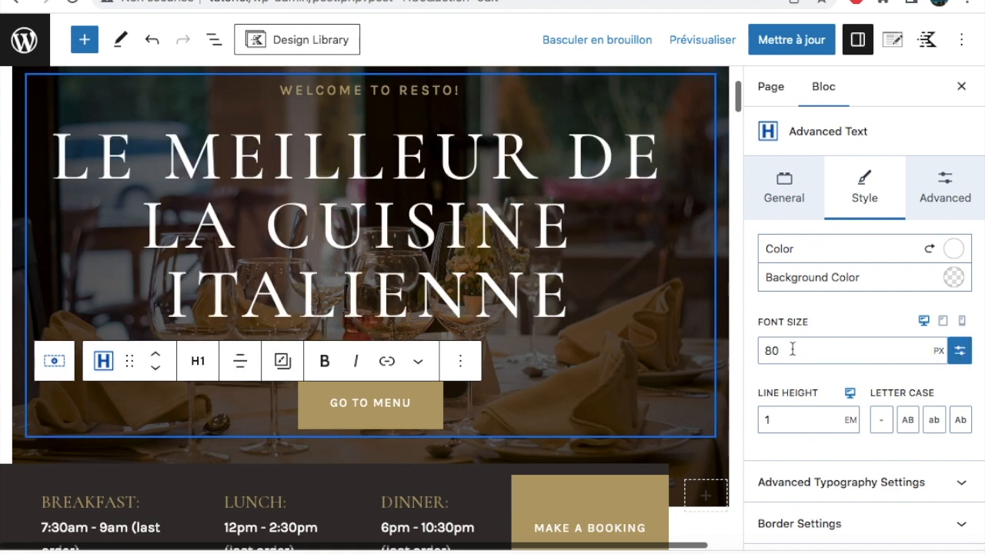
left_click(790, 351)
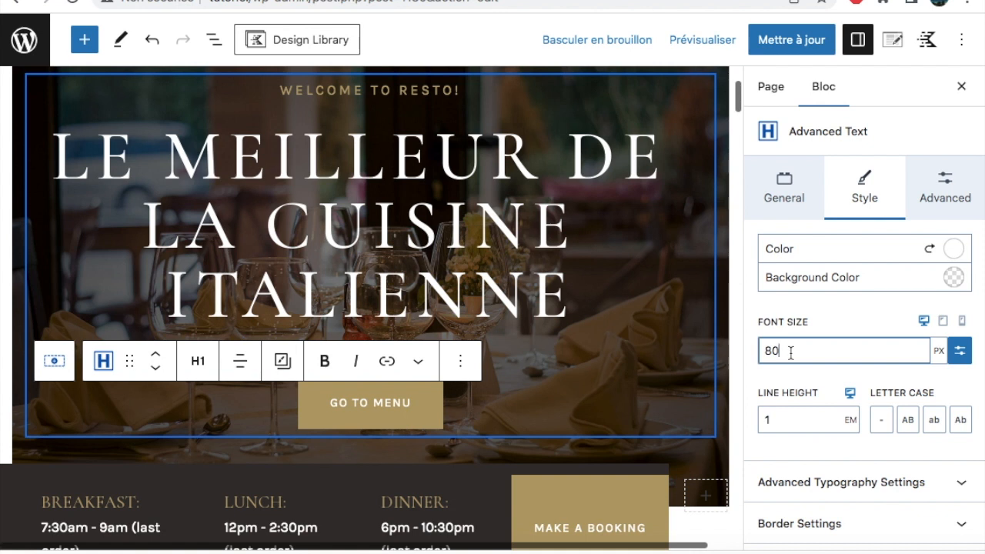
key("BackSpace")
key("BackSpace")
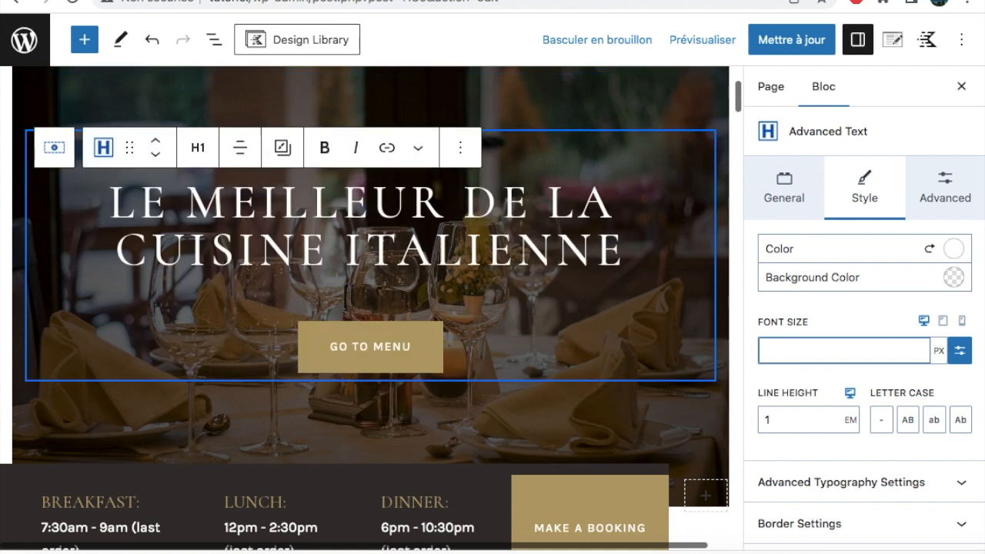
type("60")
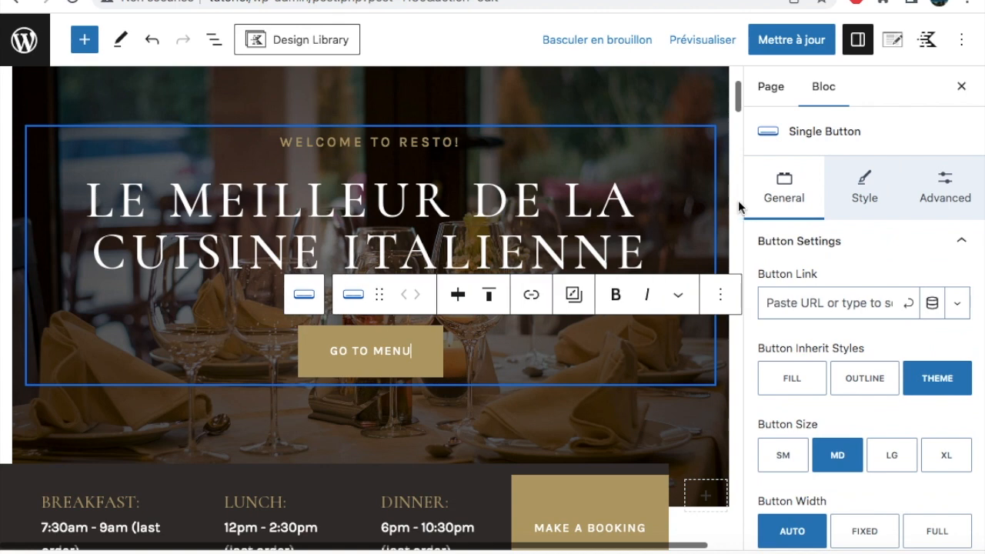
left_click(542, 118)
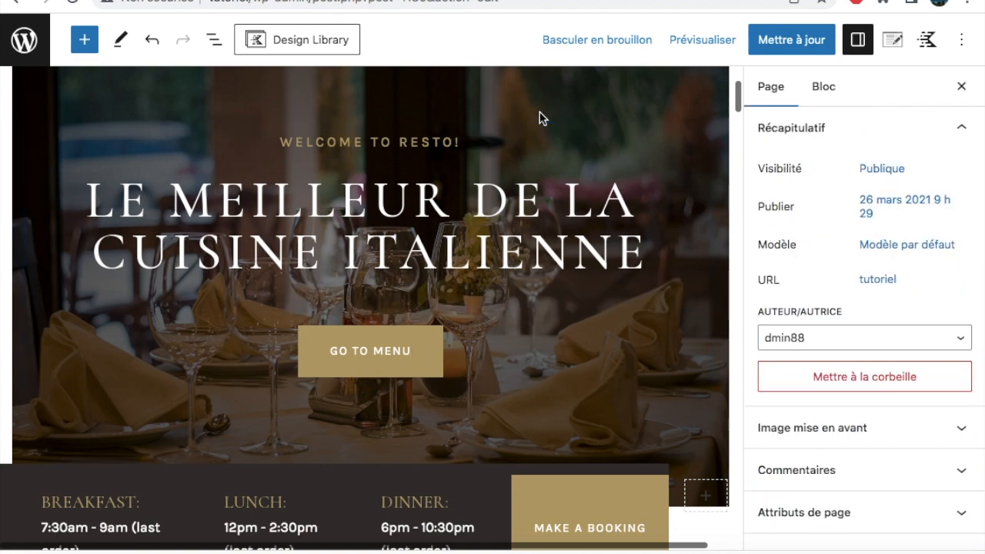
Try a red E70909 background colour on the GO TO MENU button, then reset that colour
scroll(542, 118, "down", 4)
scroll(543, 118, "up", 5)
scroll(542, 118, "down", 2)
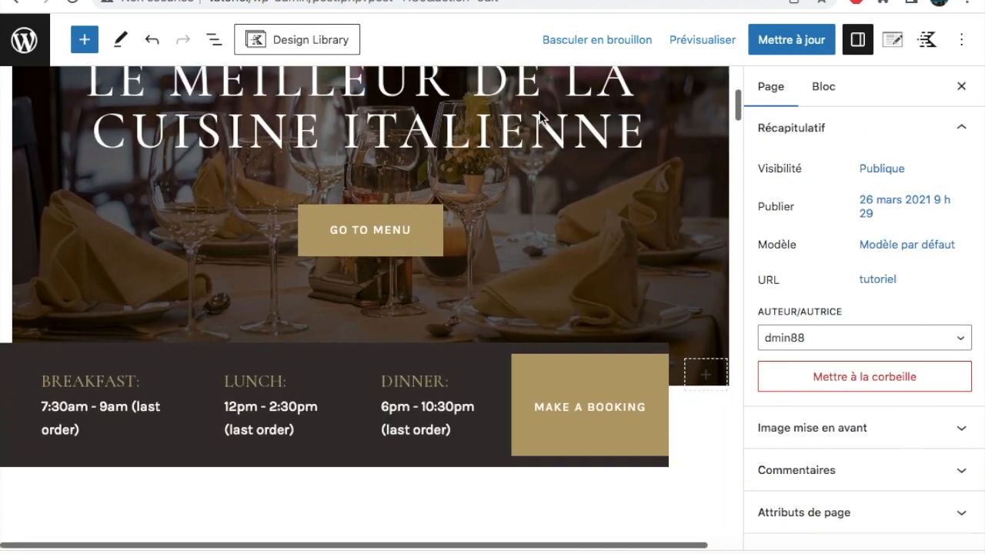
left_click(426, 224)
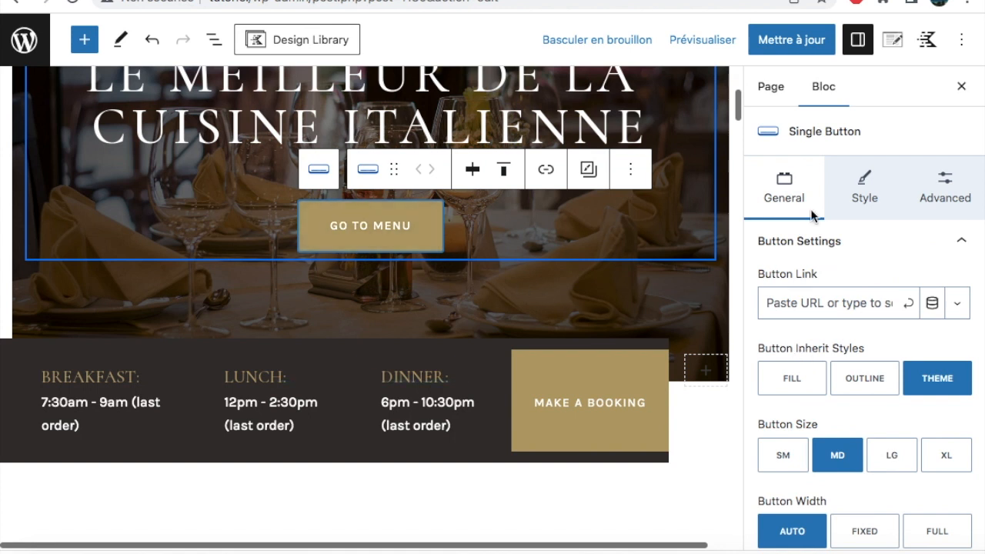
left_click(863, 202)
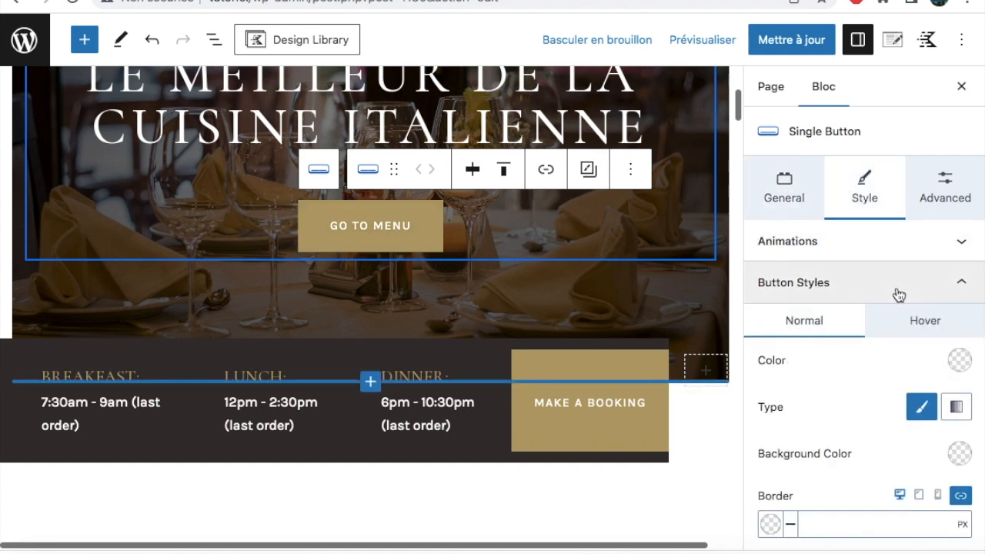
scroll(913, 405, "down", 3)
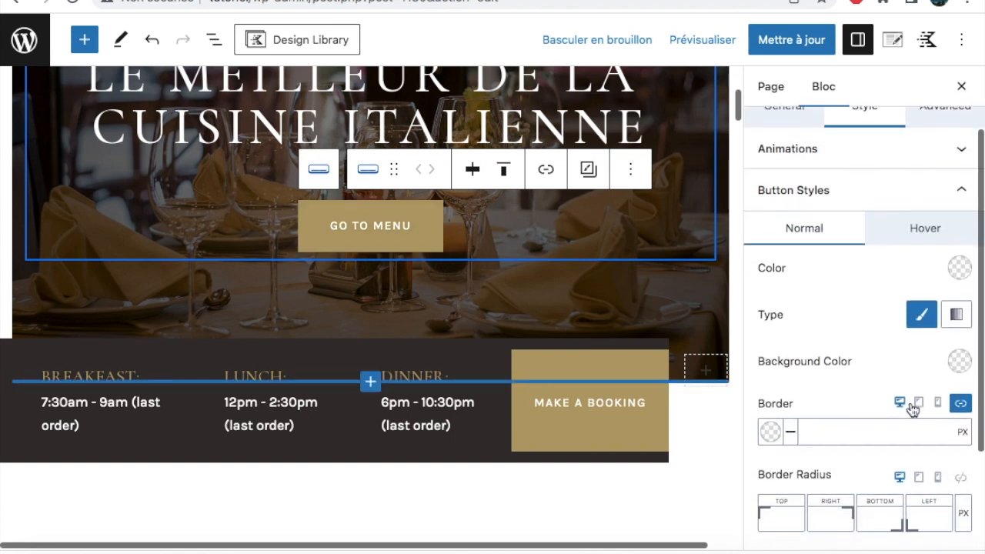
left_click(959, 362)
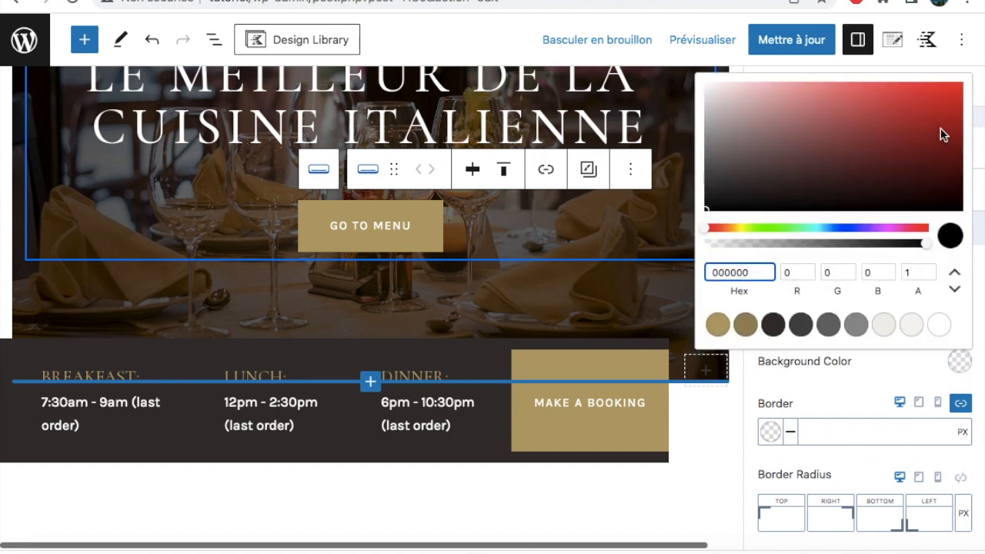
left_click(953, 94)
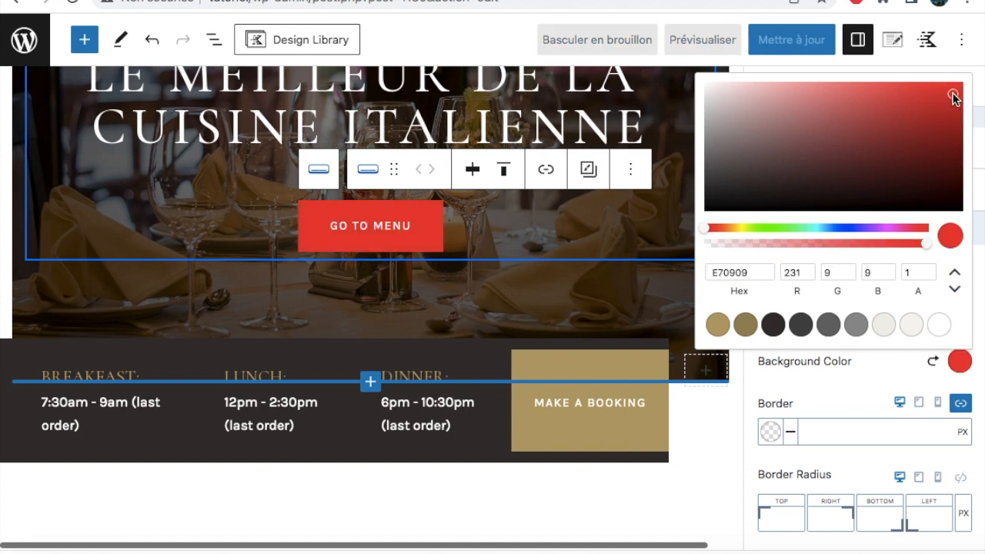
left_click(855, 392)
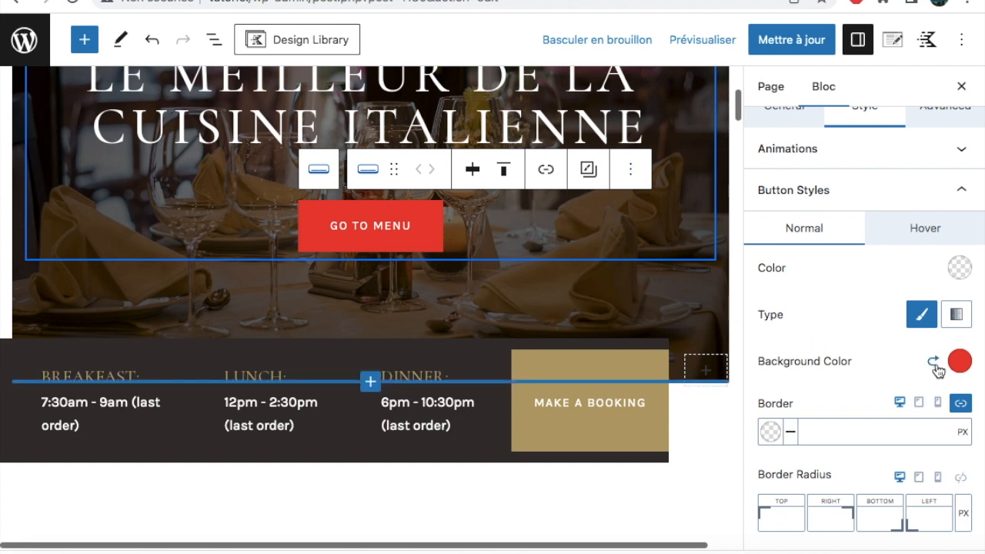
left_click(933, 363)
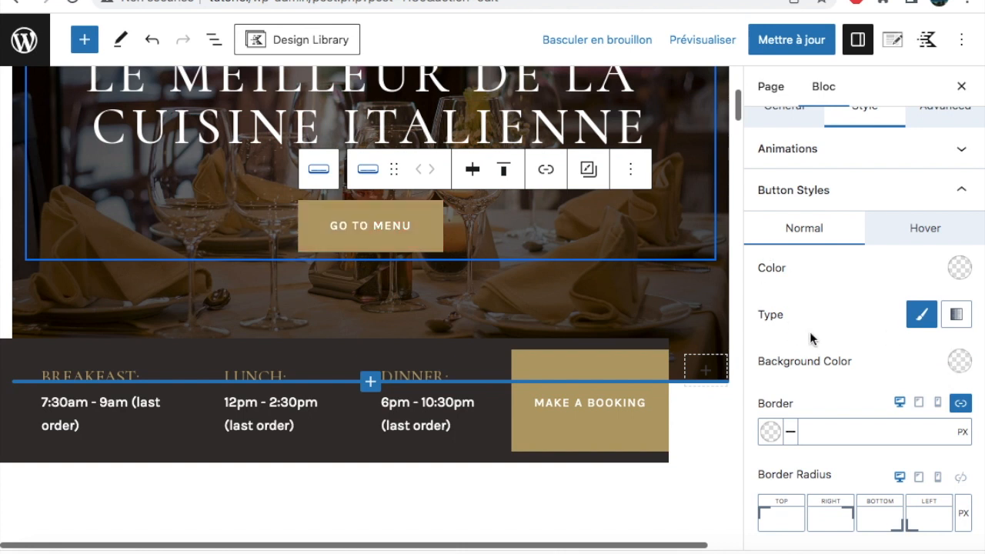
scroll(586, 265, "down", 1)
scroll(586, 265, "down", 10)
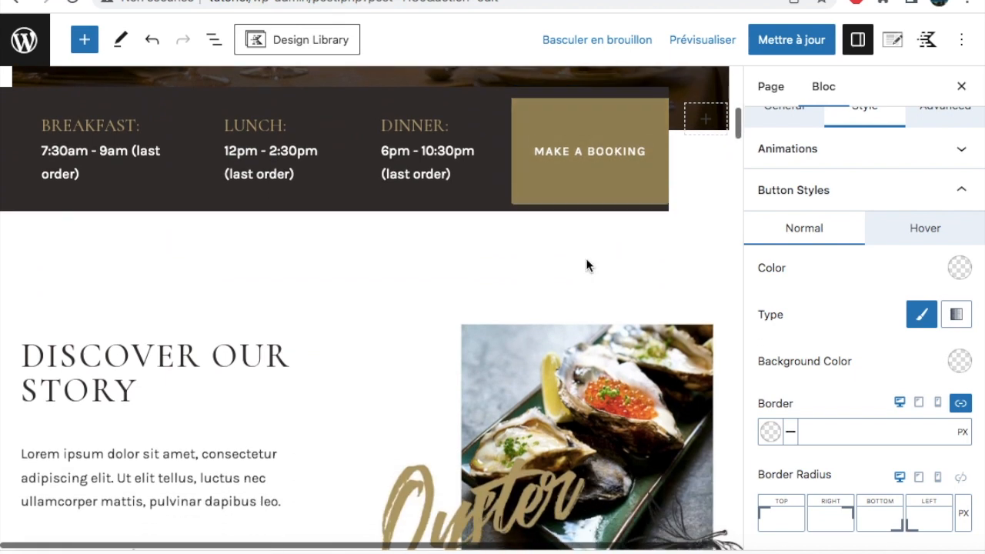
scroll(554, 176, "up", 3)
scroll(554, 176, "up", 6)
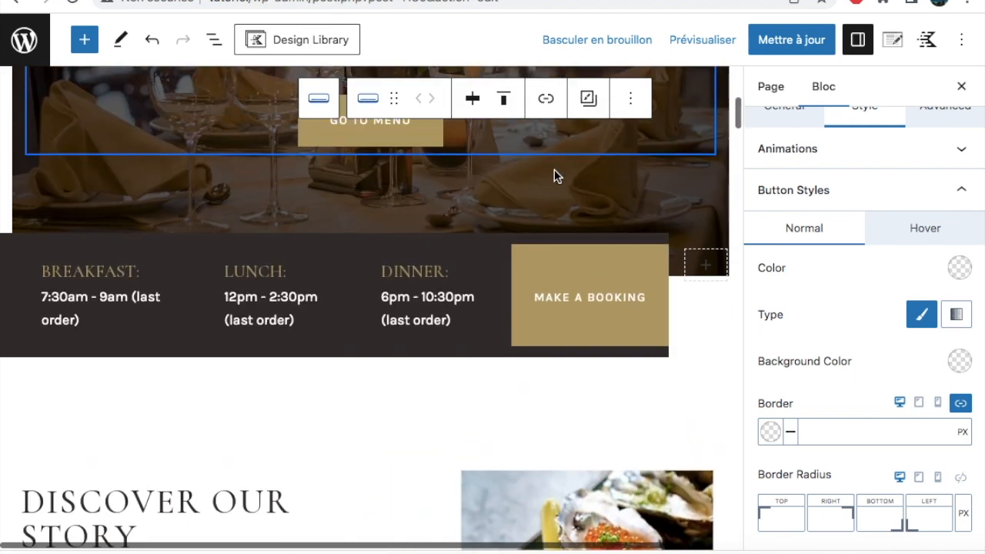
Open the gallery editor for the oyster image, view the option for adding files, and close it without changes
scroll(554, 176, "down", 8)
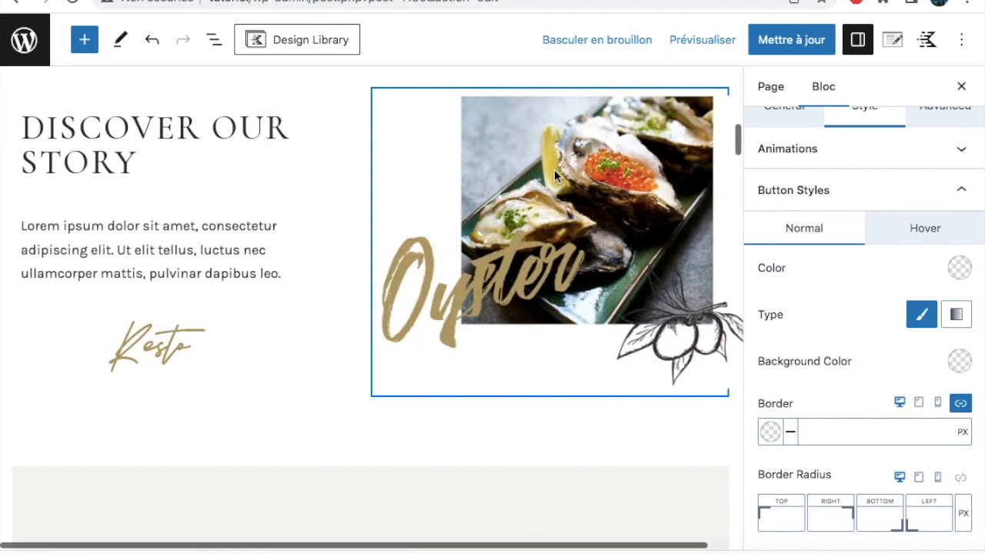
left_click(597, 169)
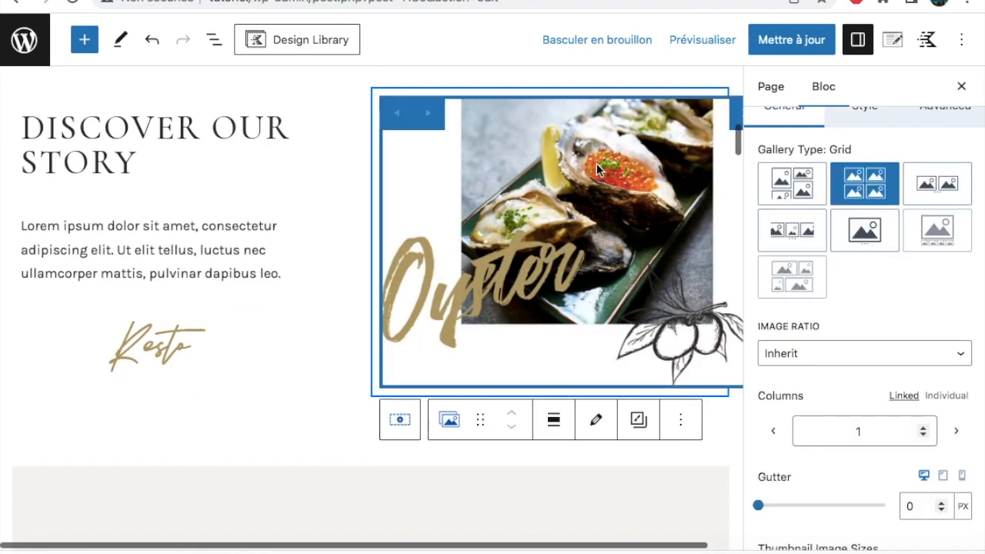
left_click(596, 423)
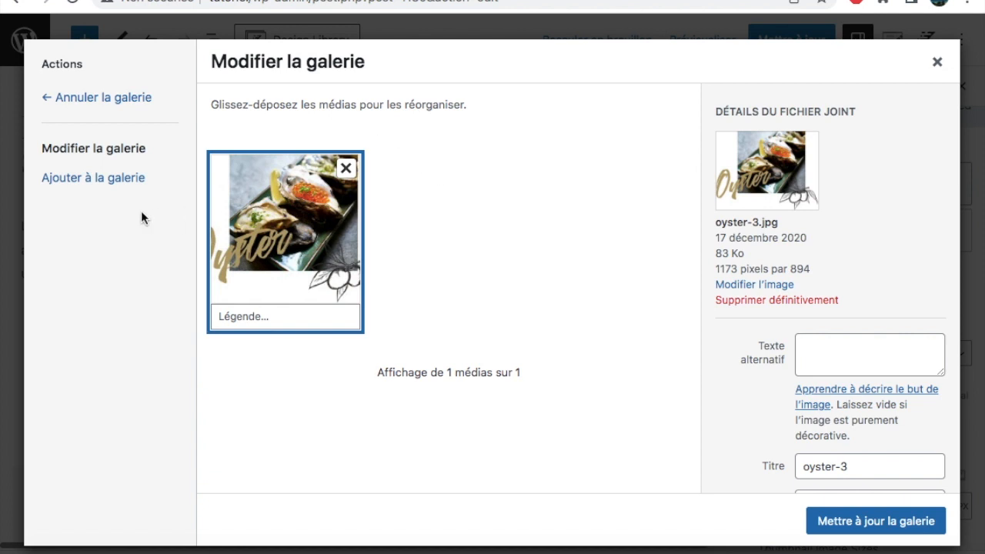
left_click(115, 181)
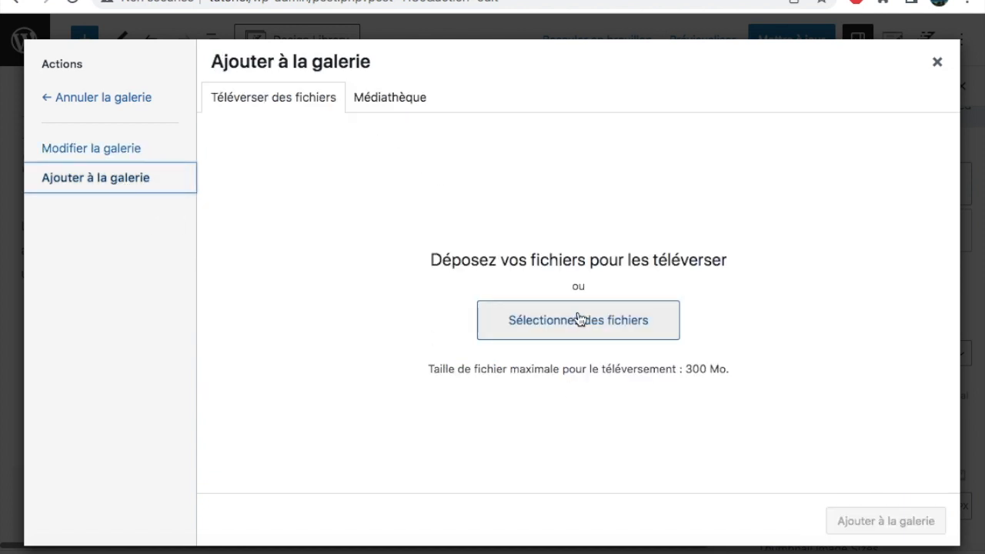
left_click(937, 63)
Look through the home page sections in the editor, from the hero to the main course menu
scroll(574, 222, "up", 10)
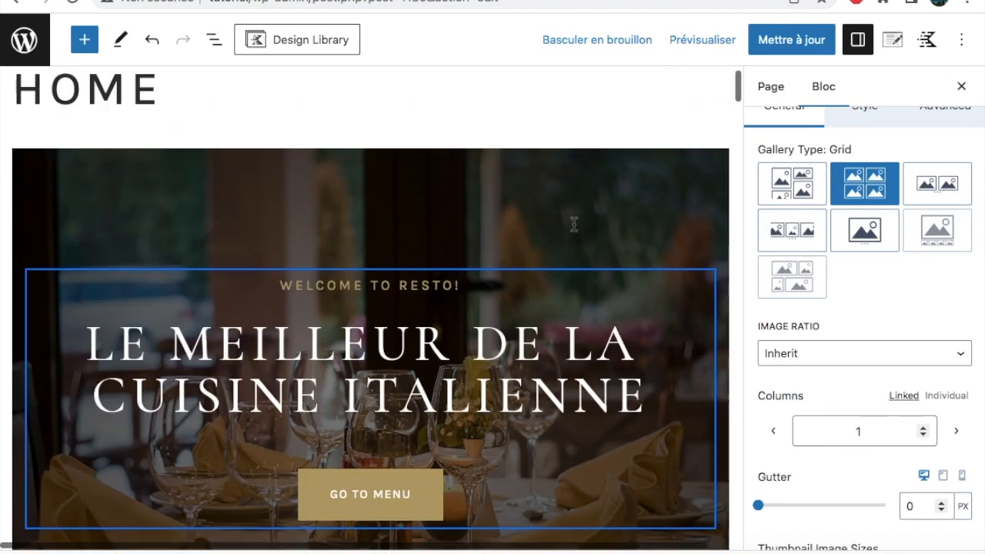
scroll(573, 224, "down", 3)
scroll(574, 225, "down", 8)
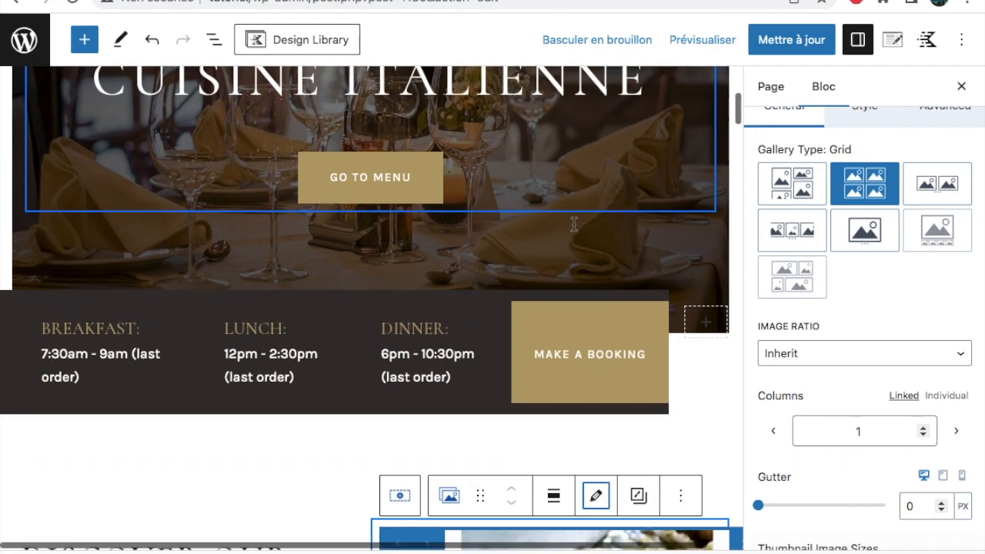
scroll(574, 231, "down", 1)
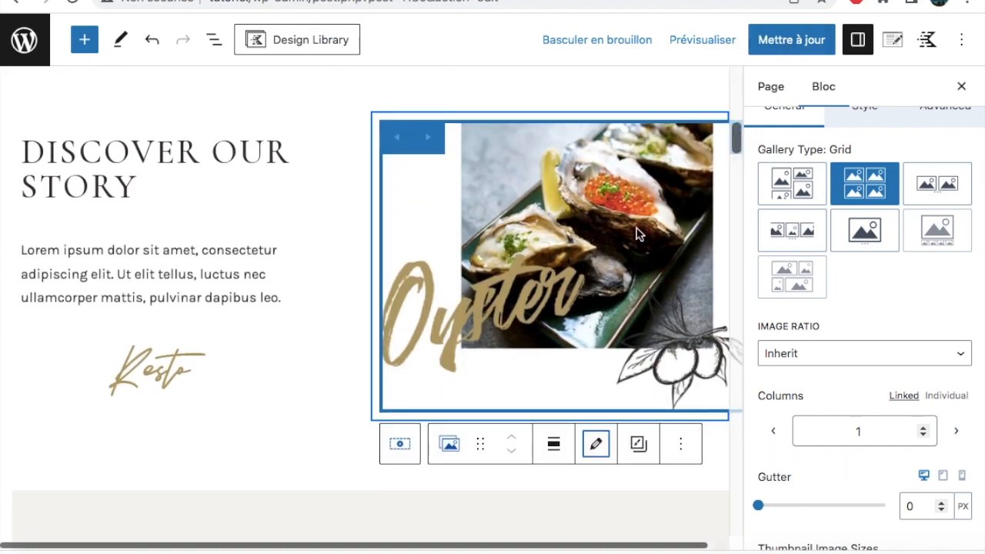
scroll(638, 231, "down", 8)
scroll(637, 228, "down", 15)
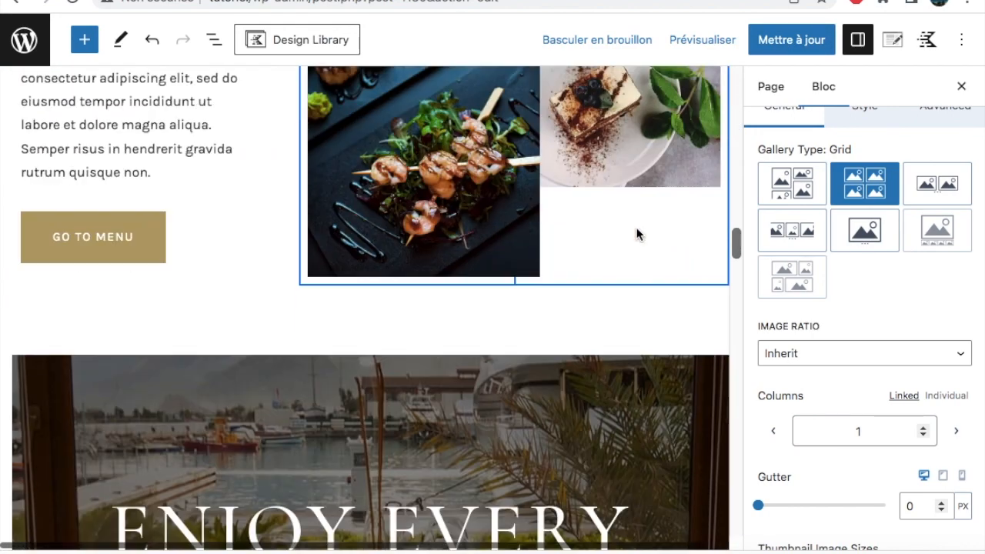
scroll(637, 231, "down", 20)
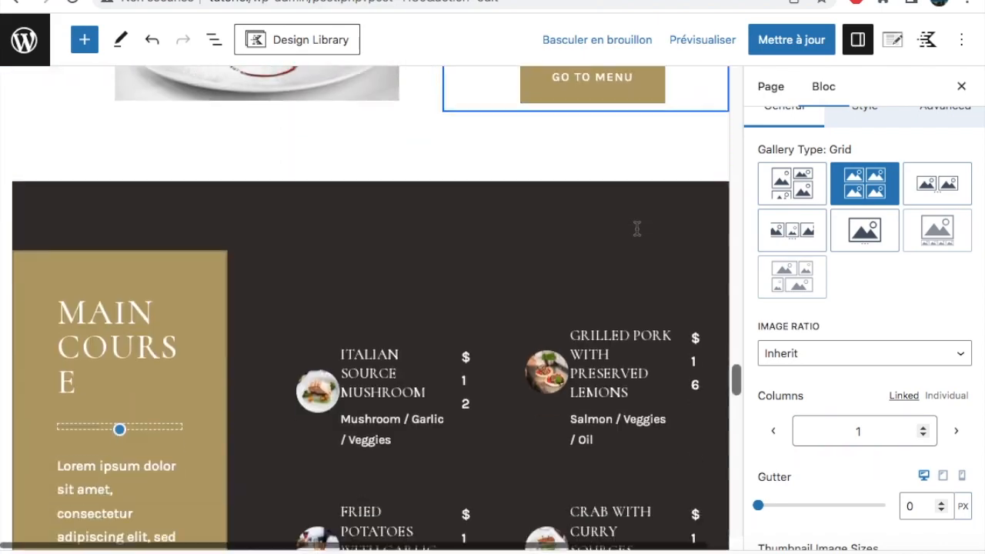
scroll(637, 230, "down", 2)
scroll(637, 231, "up", 20)
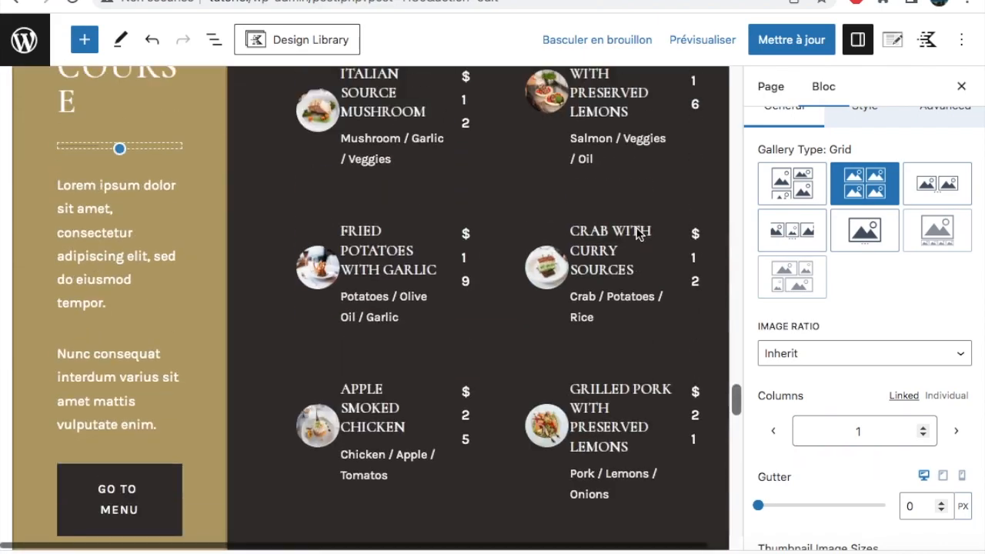
scroll(637, 231, "up", 20)
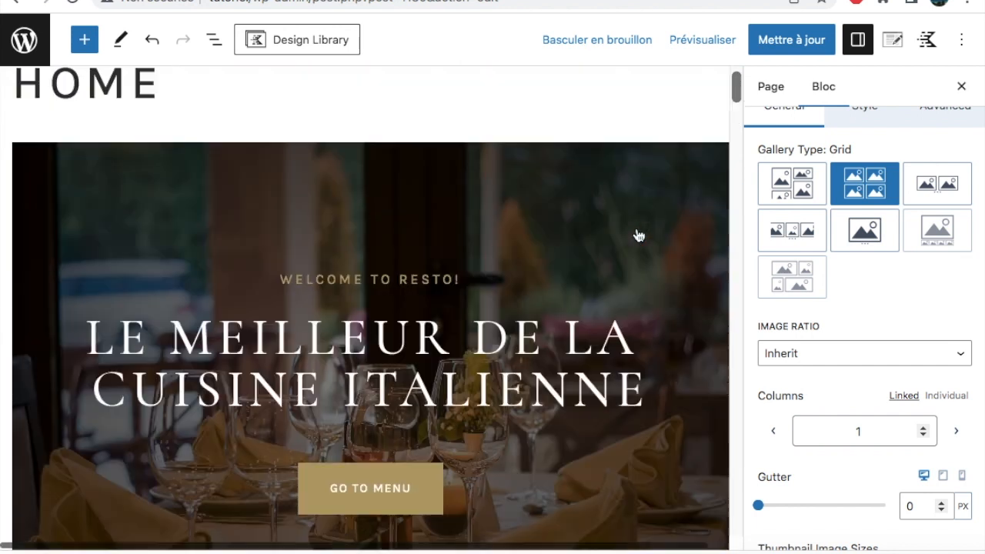
Update the home page and open its published version
left_click(797, 55)
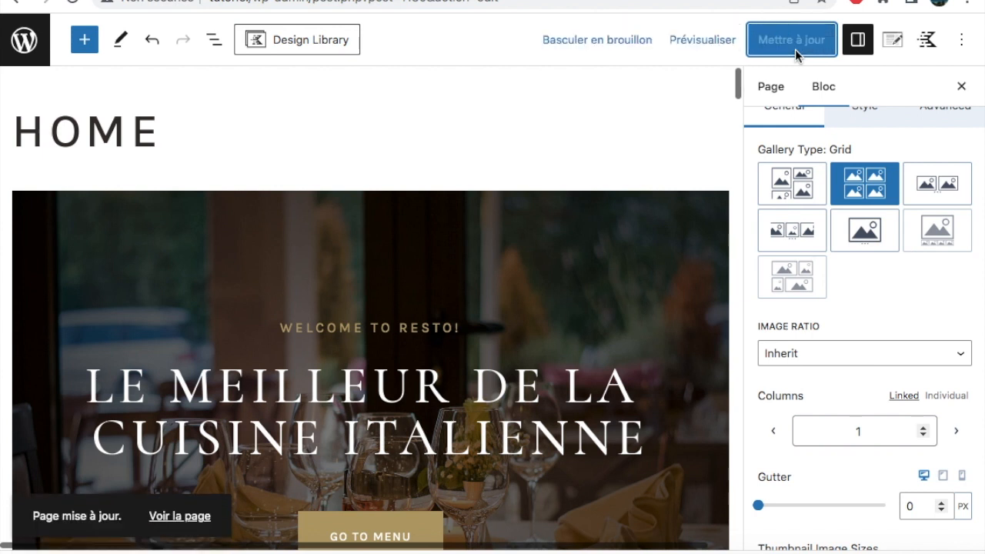
left_click(192, 517)
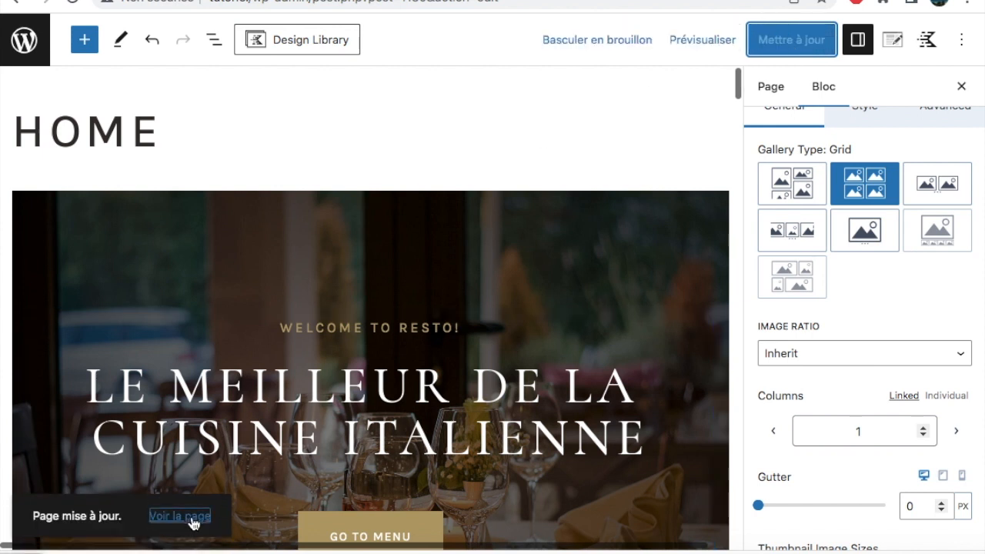
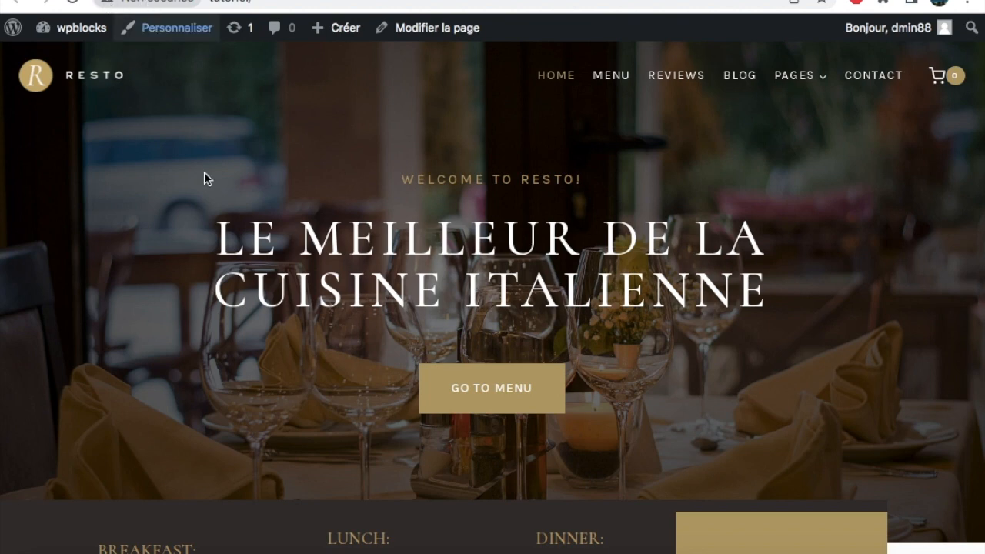
Review the published home page, checking the hero, opening hours, story, culinary and menu sections and the header cart
scroll(301, 336, "down", 5)
scroll(299, 336, "up", 5)
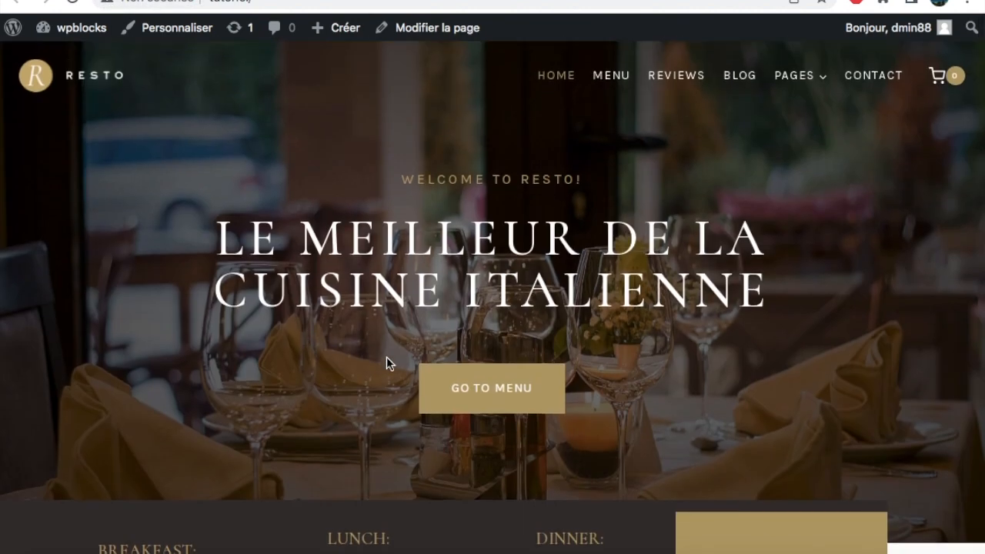
scroll(420, 226, "down", 2)
scroll(421, 226, "up", 2)
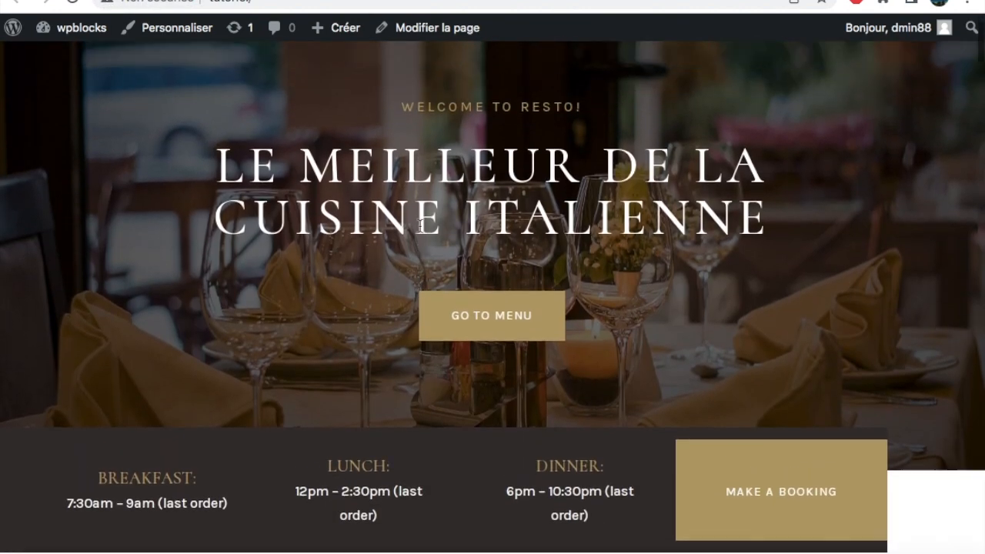
scroll(434, 269, "down", 20)
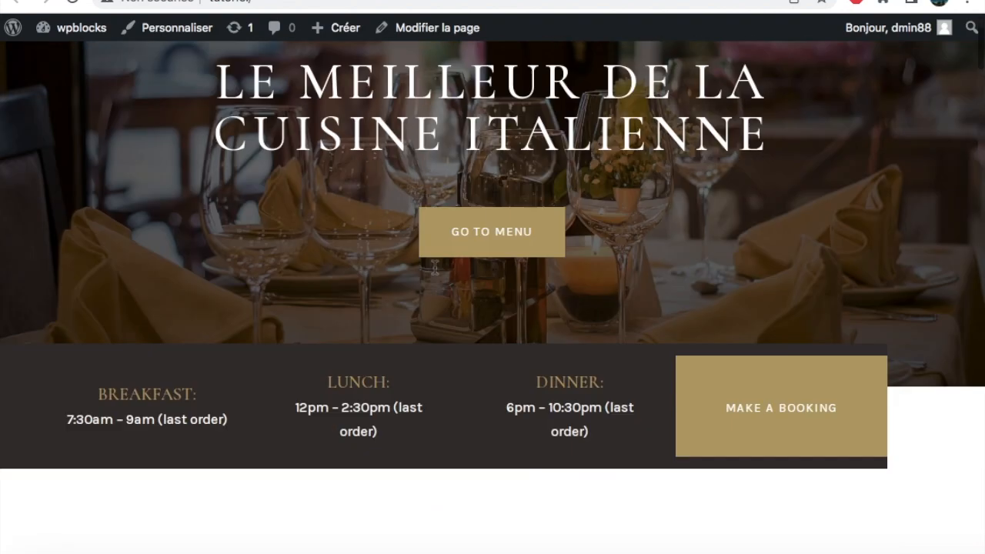
scroll(434, 273, "down", 20)
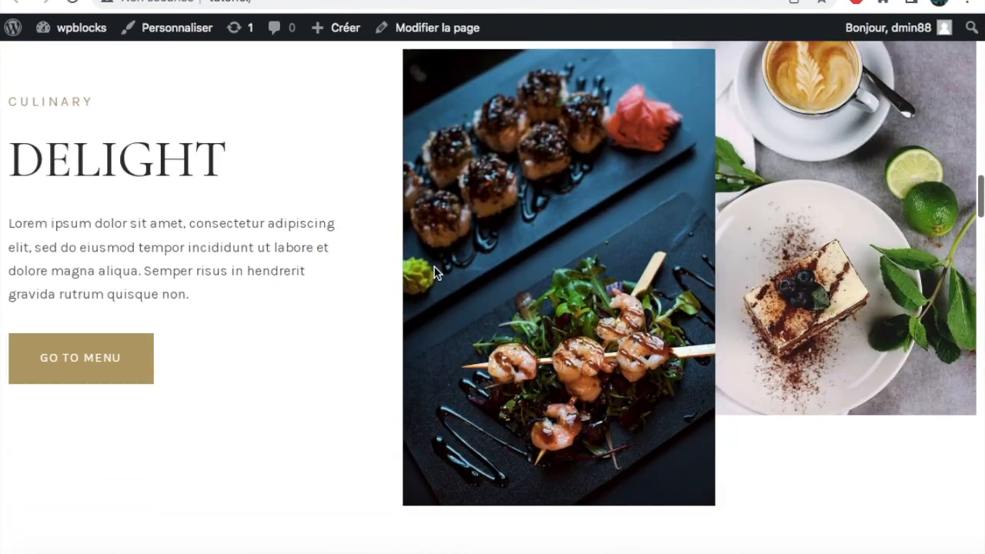
scroll(434, 273, "up", 20)
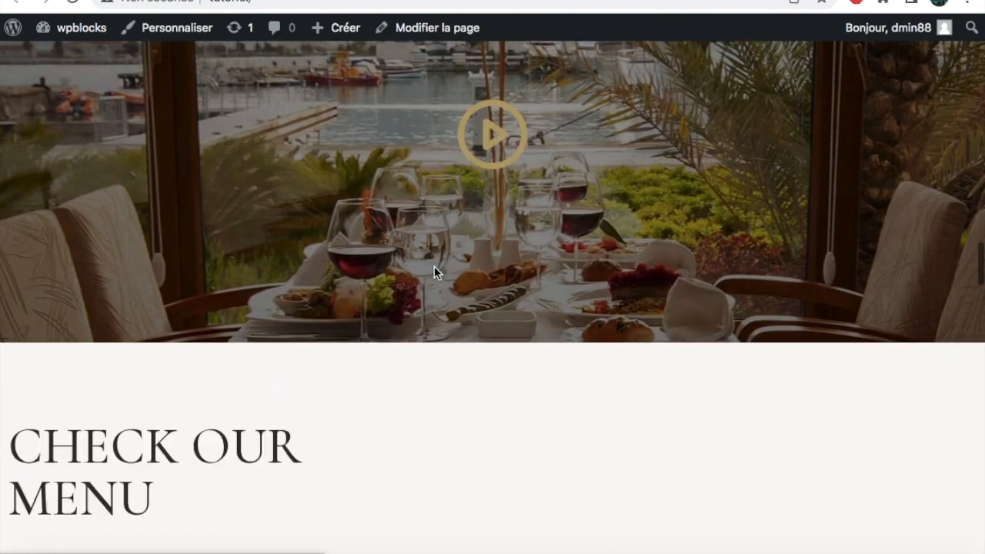
scroll(434, 273, "up", 10)
scroll(434, 273, "down", 3)
scroll(434, 273, "up", 8)
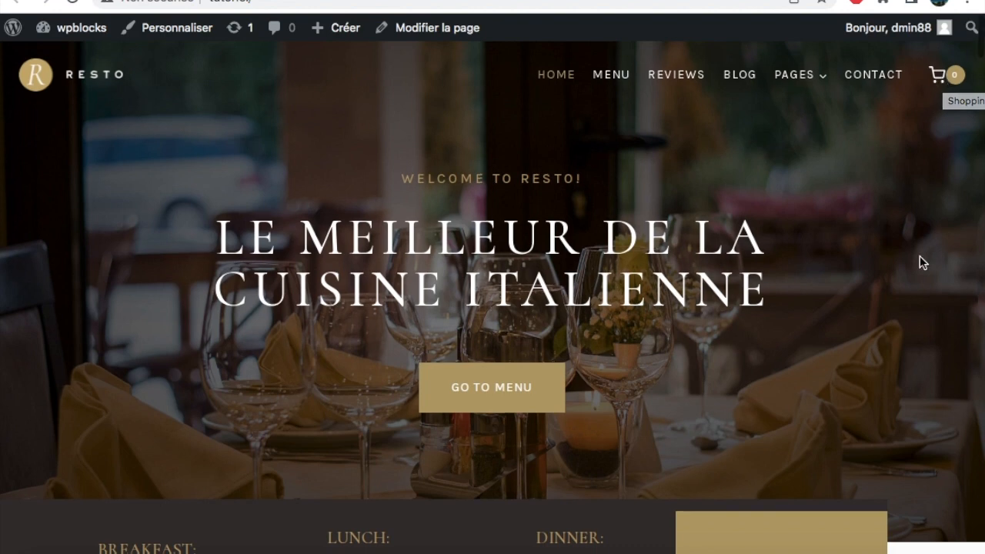
scroll(920, 261, "down", 10)
scroll(919, 262, "up", 8)
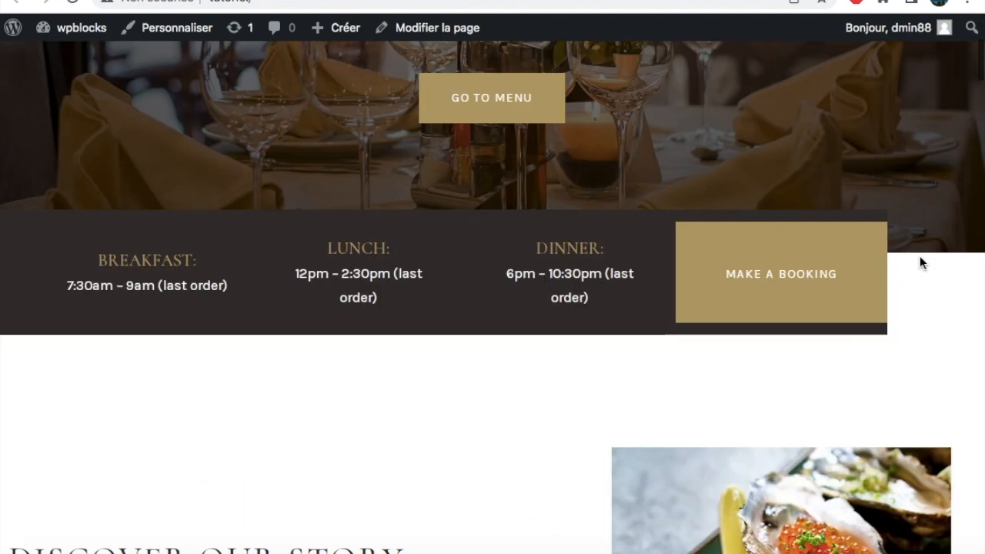
scroll(916, 154, "up", 3)
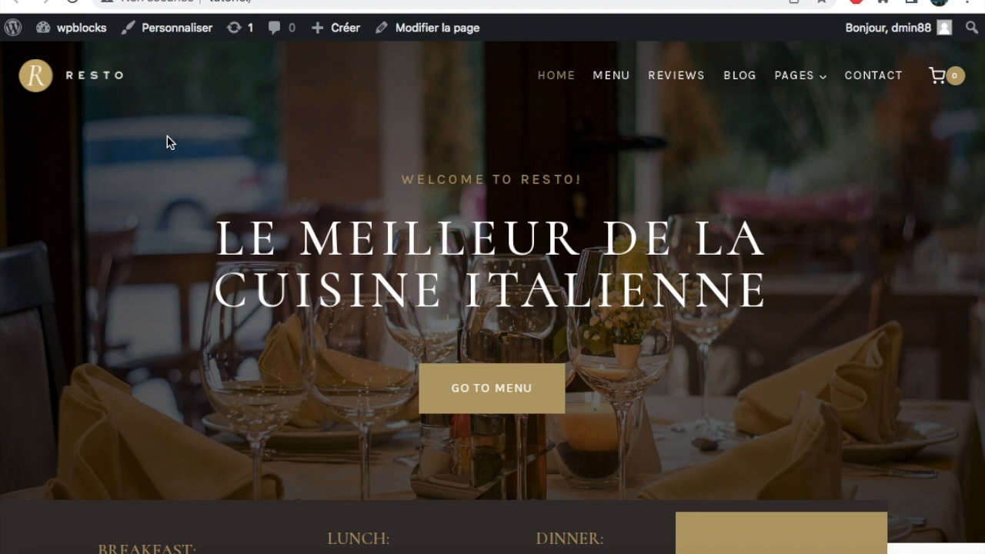
Go to the site's admin dashboard and open the list of installed extensions
mouse_move(74, 36)
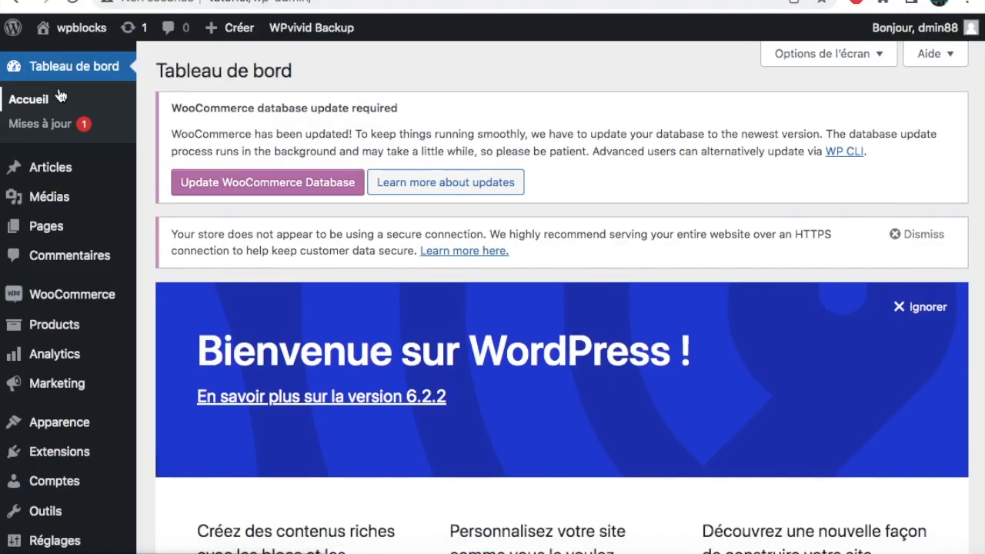
mouse_move(98, 289)
mouse_move(70, 429)
mouse_move(62, 450)
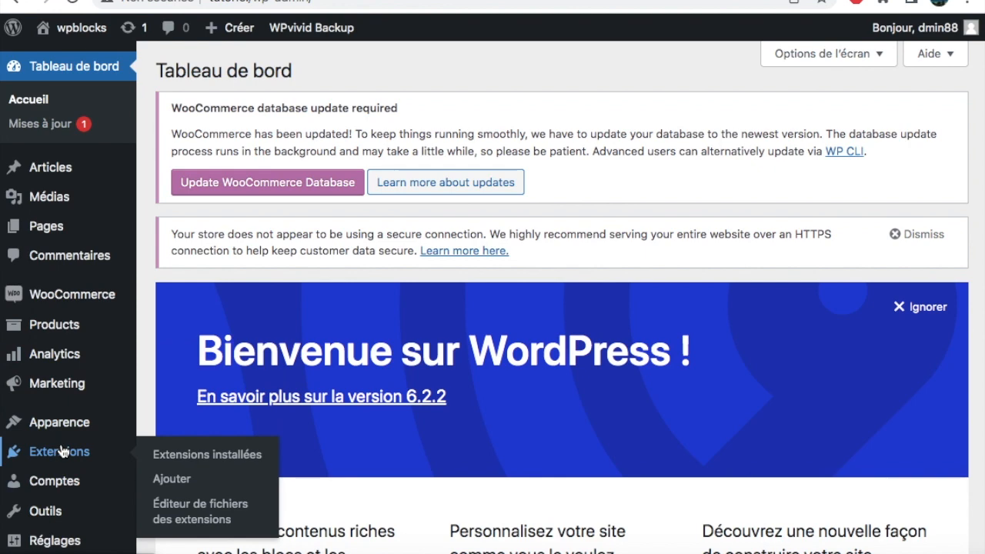
left_click(61, 451)
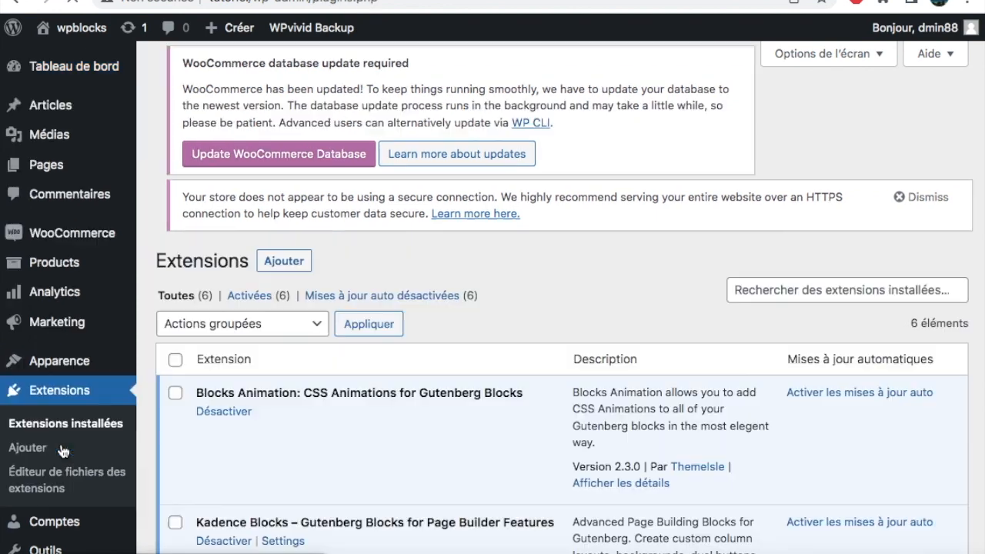
Look through the installed extensions and deactivate WooCommerce
scroll(297, 346, "down", 5)
scroll(297, 351, "down", 3)
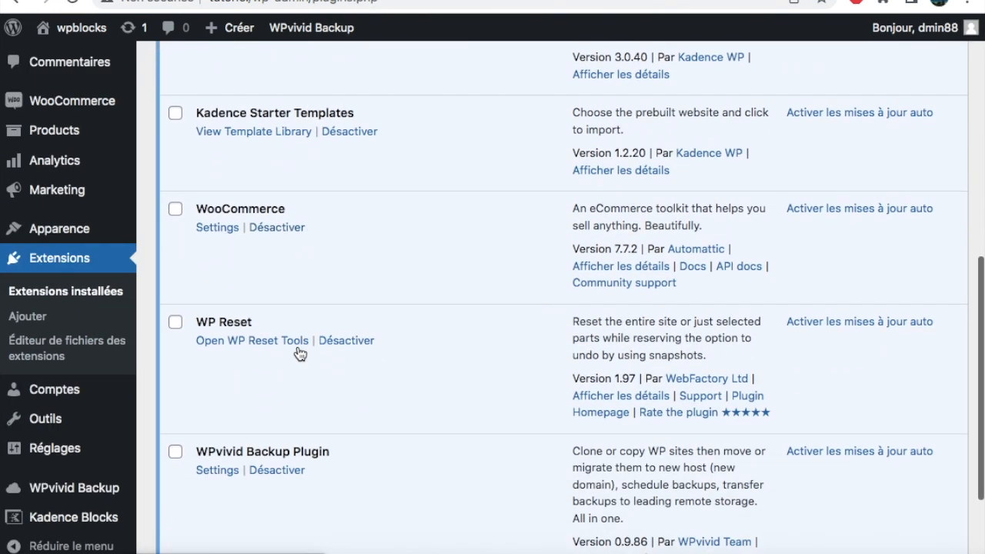
scroll(297, 352, "up", 4)
scroll(298, 351, "up", 3)
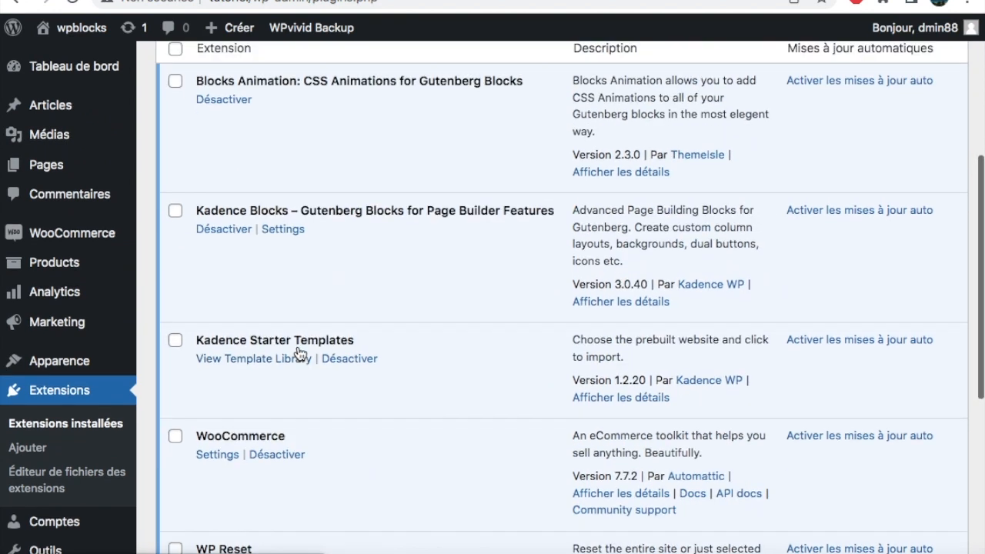
scroll(297, 345, "down", 6)
scroll(297, 346, "down", 1)
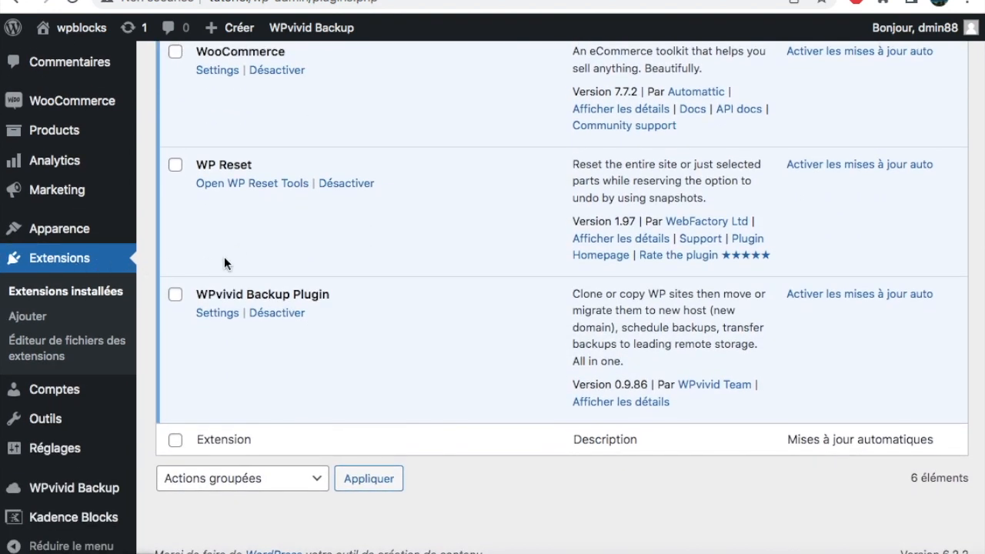
scroll(224, 263, "up", 3)
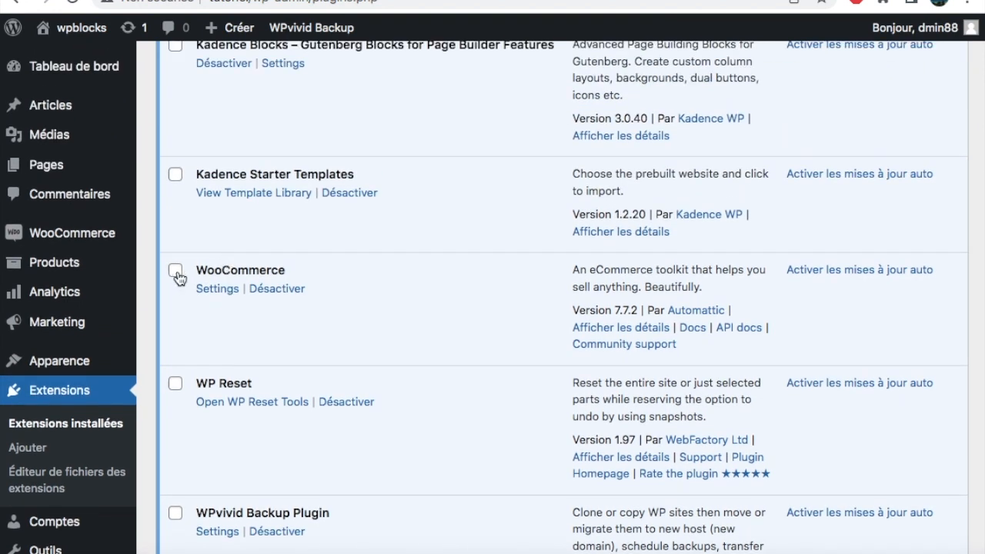
left_click(277, 295)
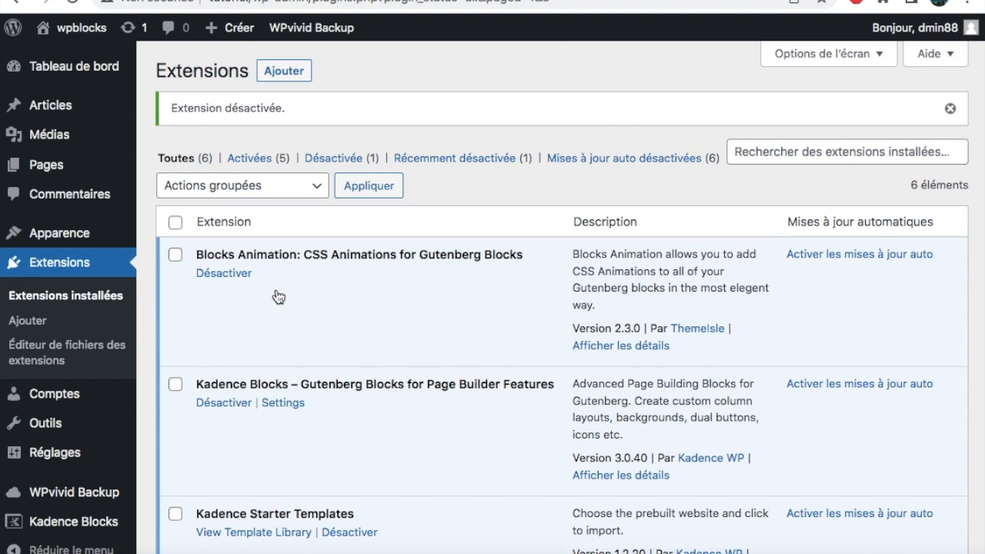
Delete the deactivated WooCommerce extension and confirm its removal
scroll(278, 297, "down", 6)
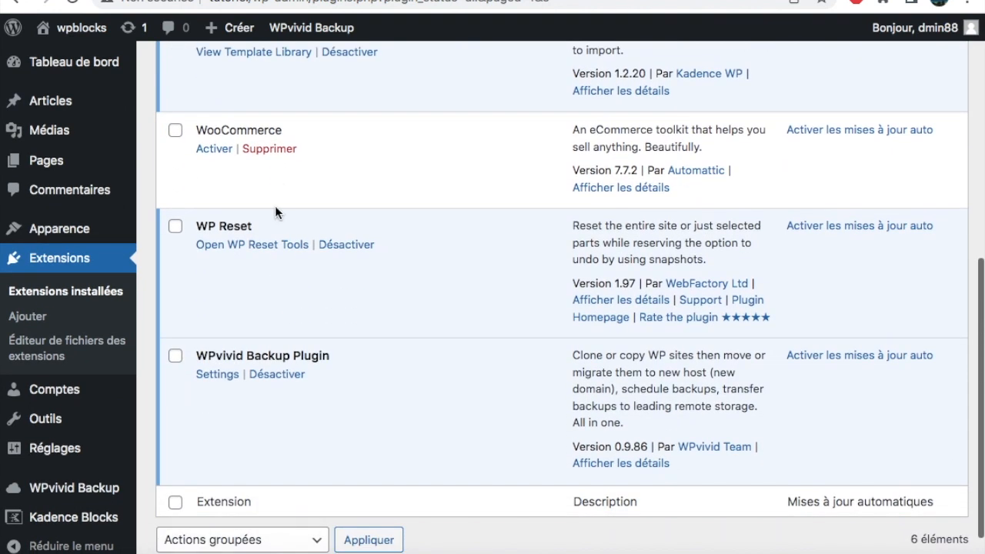
left_click(271, 148)
left_click(632, 111)
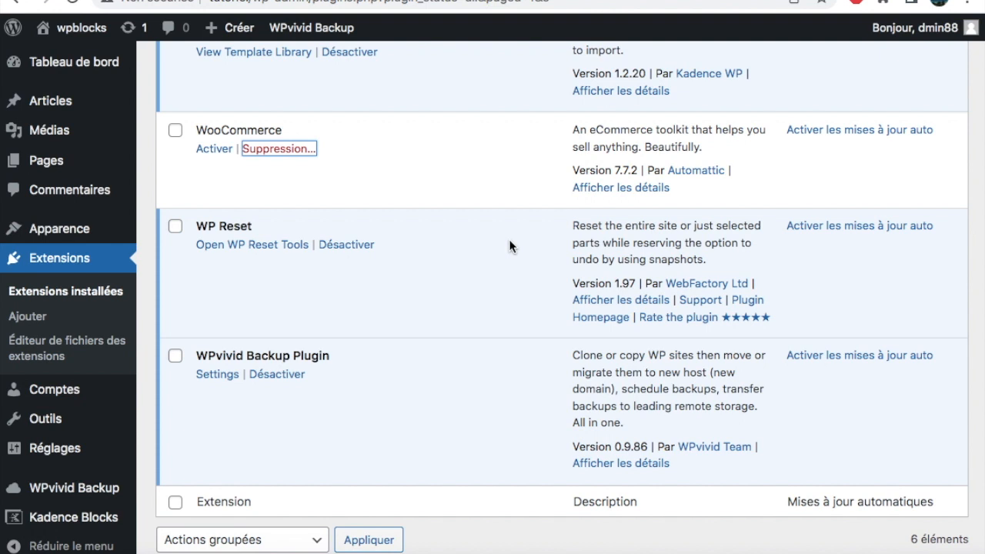
Open the site's menu management page and review the items in the Footer Navigation menu
scroll(378, 196, "up", 6)
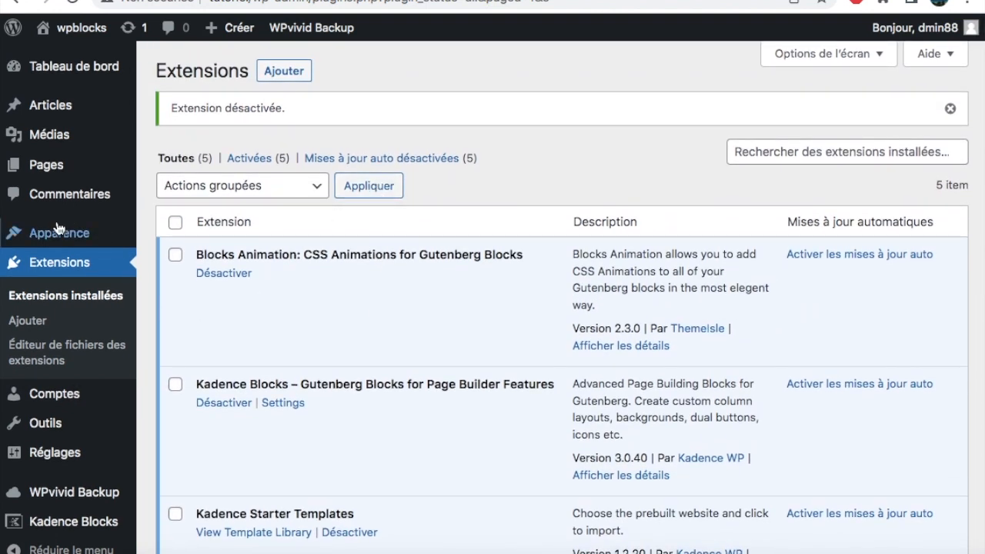
mouse_move(54, 232)
left_click(183, 310)
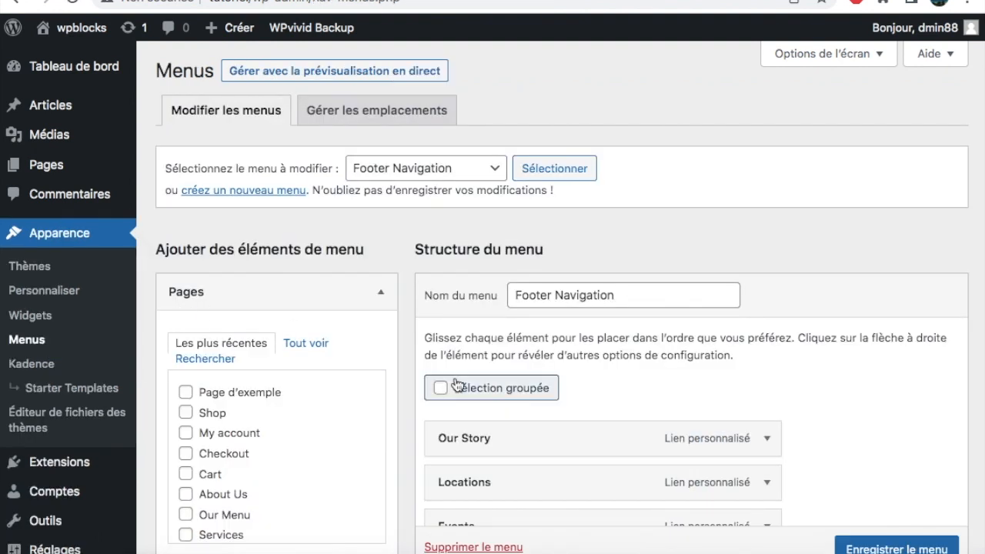
scroll(456, 385, "down", 3)
scroll(455, 379, "down", 3)
scroll(511, 273, "up", 2)
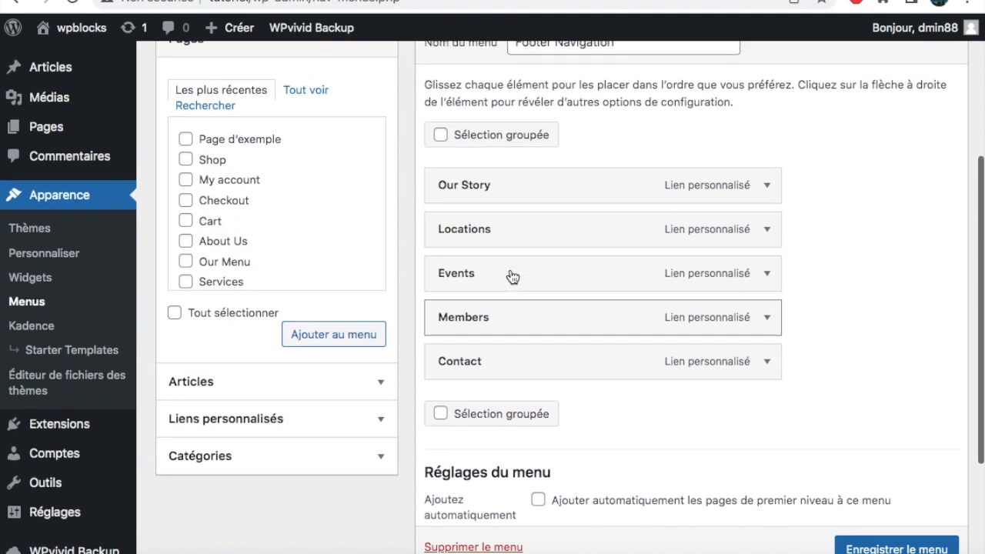
Check the rest of the Footer Navigation menu page and go to the public site
scroll(511, 275, "down", 5)
scroll(510, 273, "up", 12)
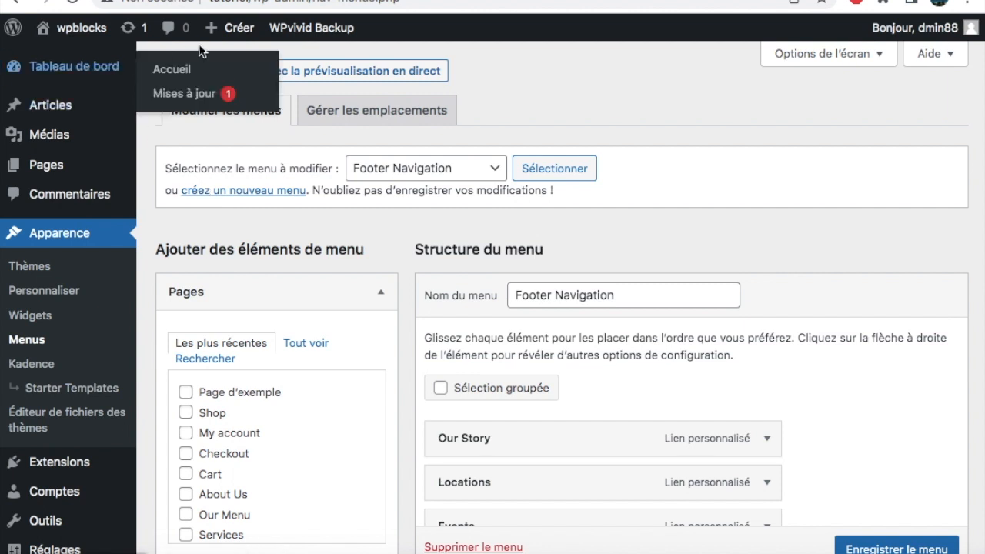
mouse_move(80, 71)
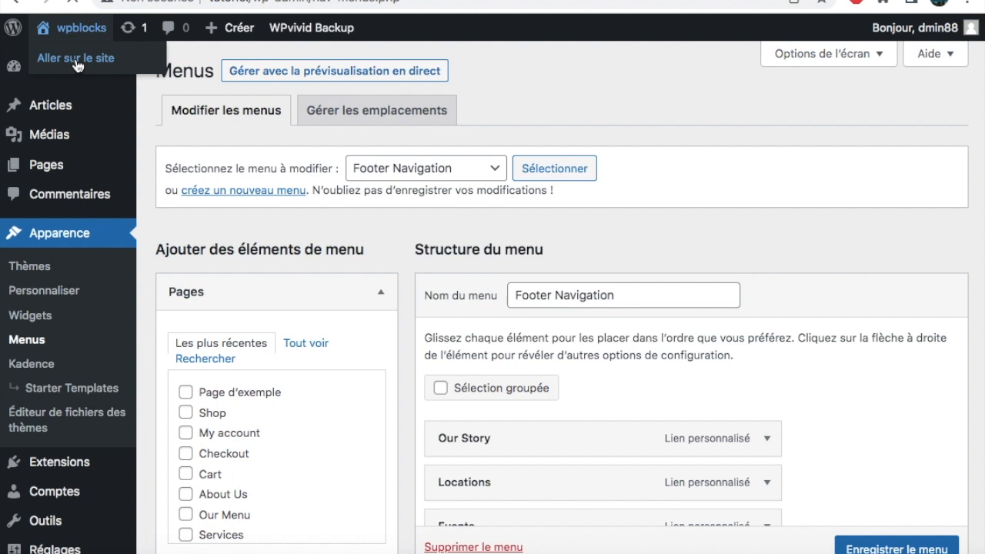
left_click(77, 62)
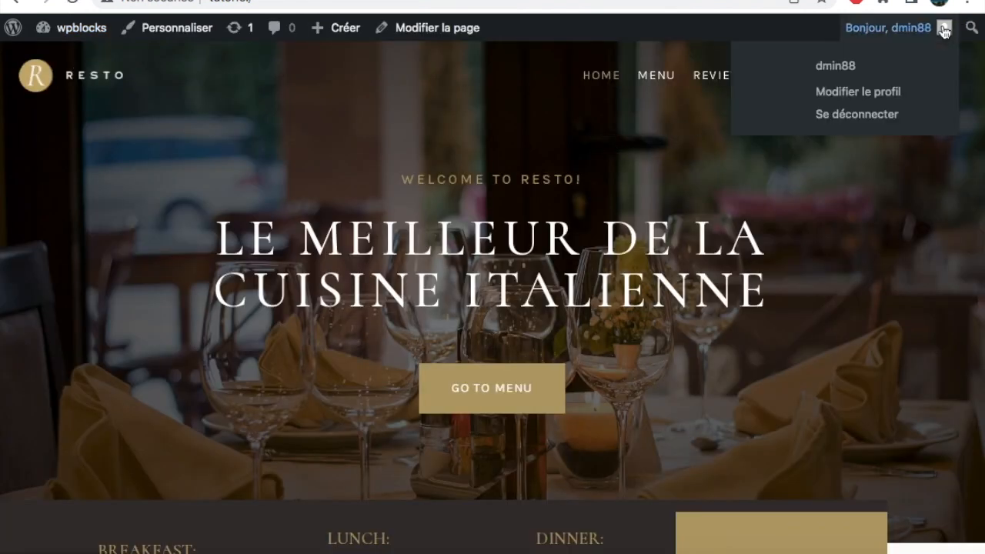
Open the home page in the editor, save an update of it and view the published page
left_click(407, 30)
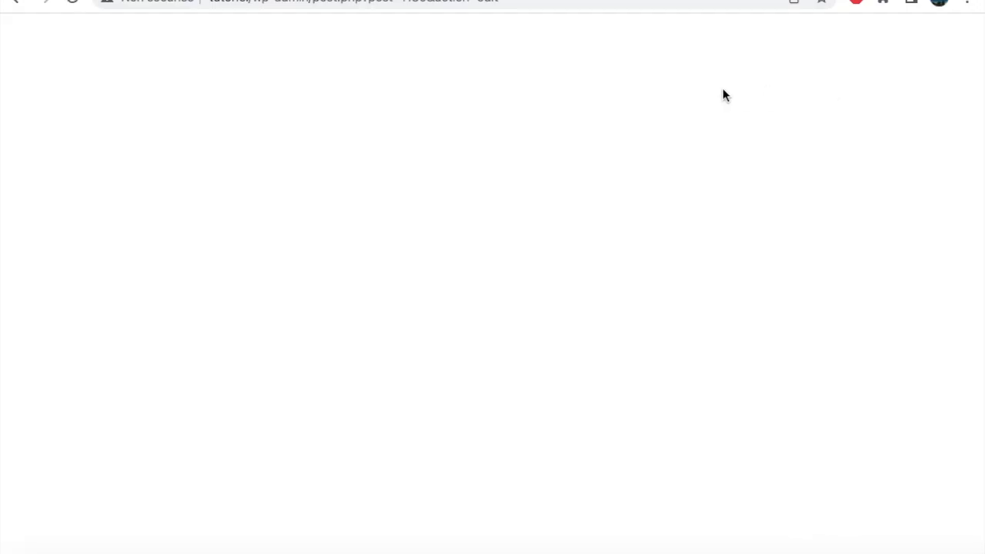
scroll(625, 298, "down", 2)
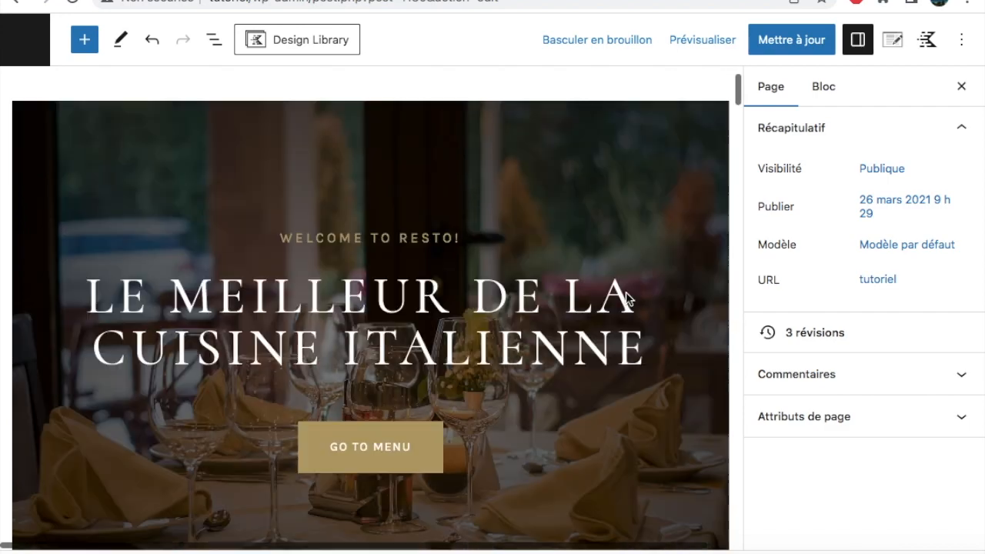
scroll(625, 294, "down", 20)
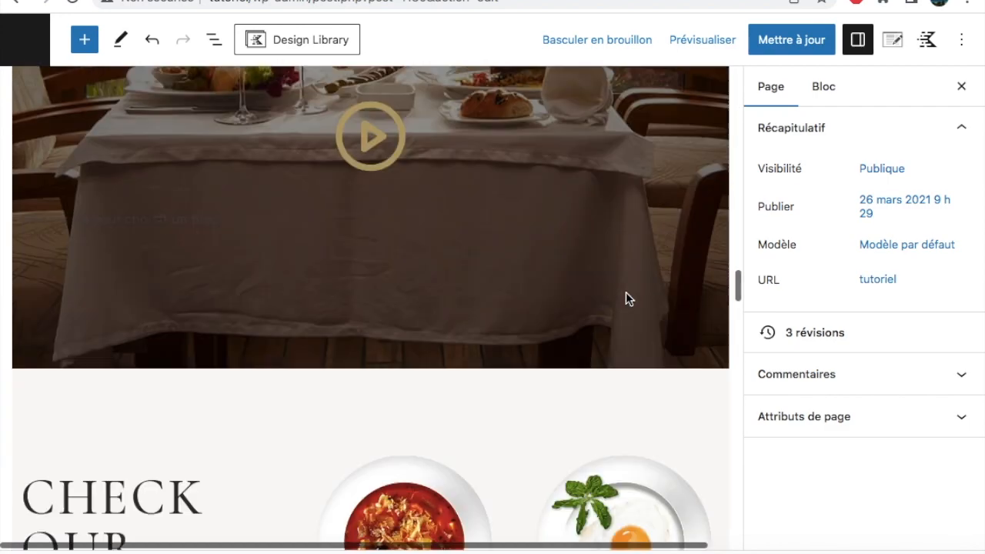
scroll(625, 299, "down", 20)
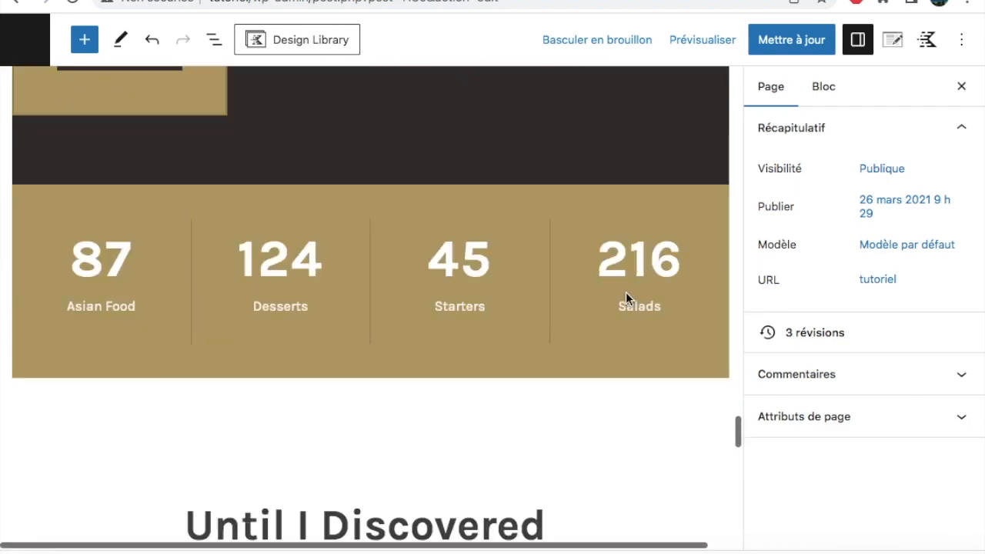
scroll(626, 297, "down", 15)
scroll(427, 455, "up", 8)
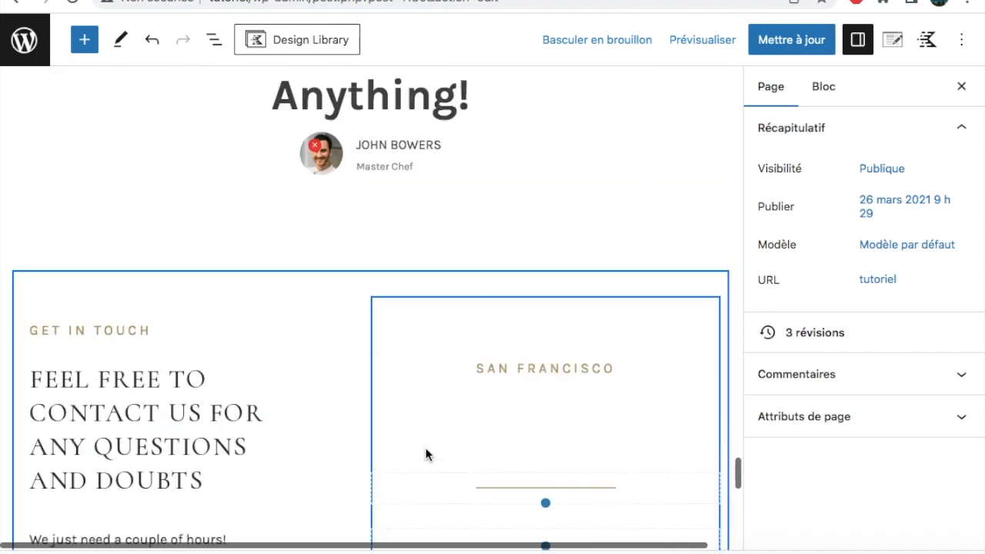
scroll(427, 455, "up", 10)
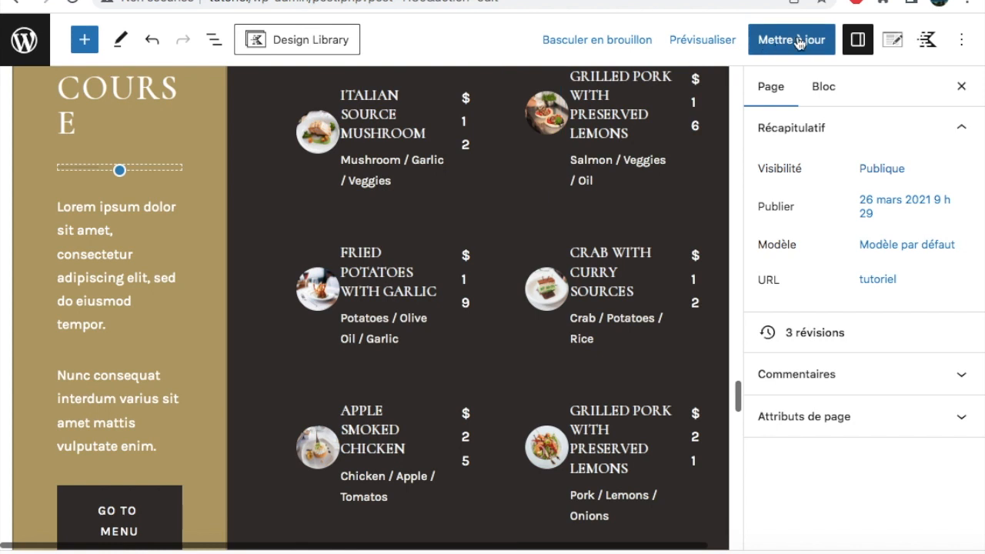
left_click(798, 43)
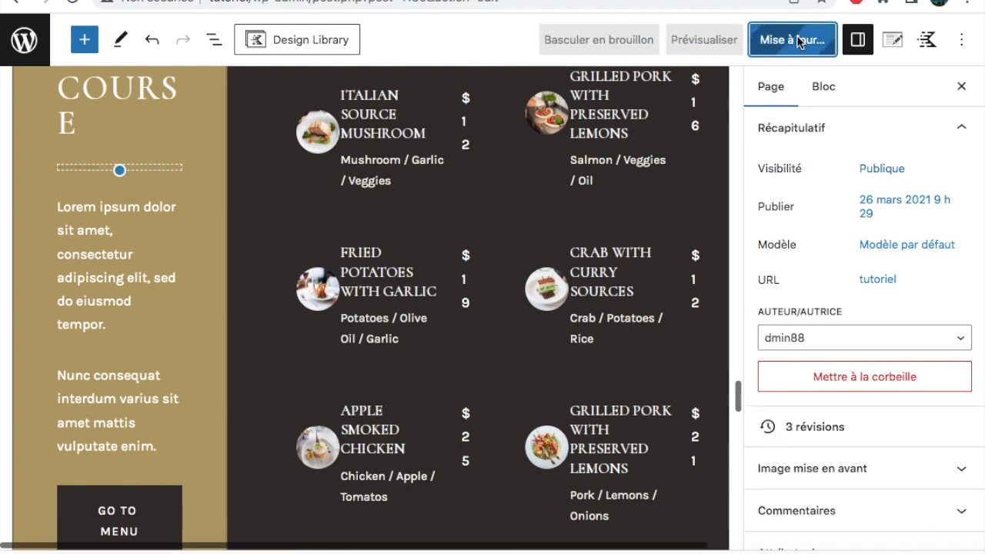
left_click(175, 517)
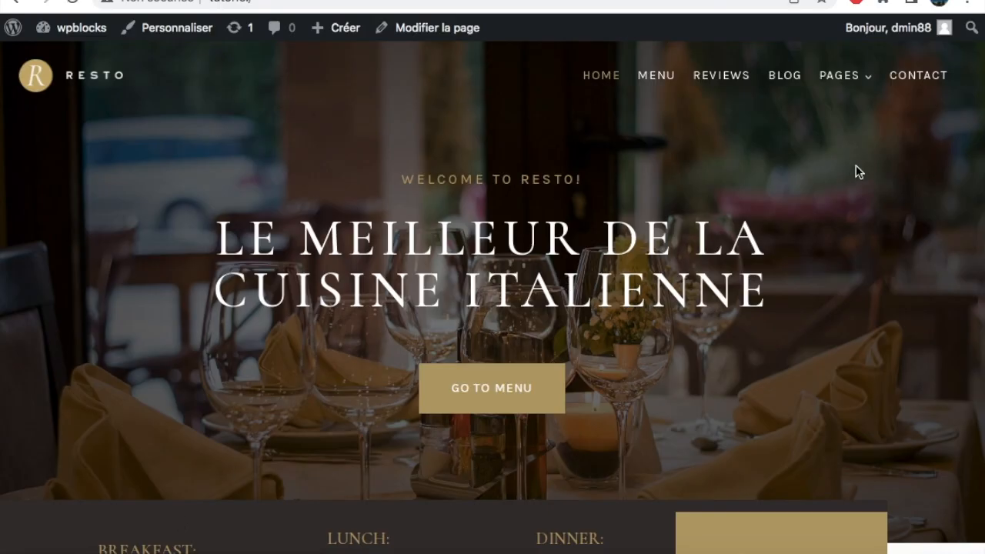
Look through the published home page's sections from the hero banner down to the footer
scroll(844, 152, "down", 2)
scroll(844, 151, "up", 2)
scroll(241, 158, "down", 3)
scroll(242, 158, "up", 3)
scroll(243, 160, "down", 3)
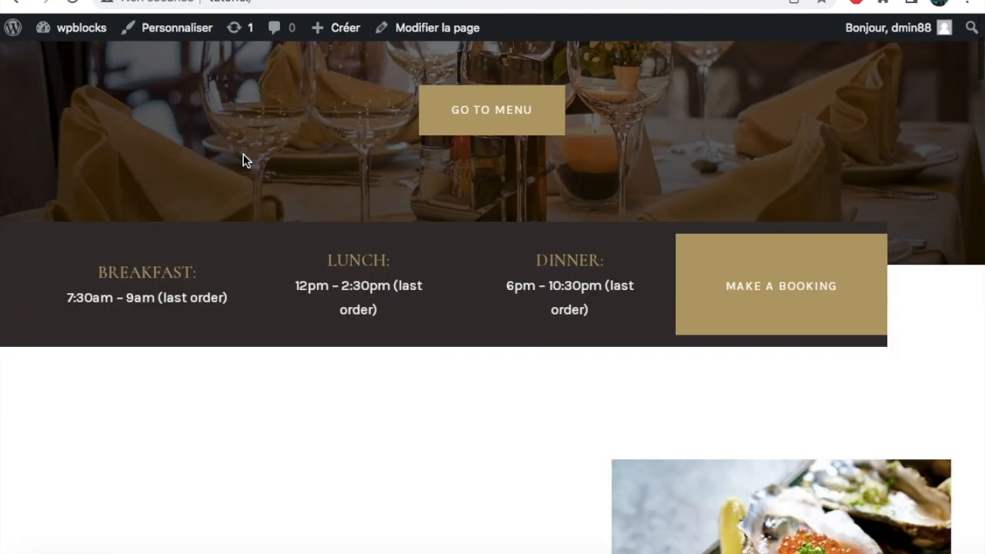
scroll(242, 160, "down", 15)
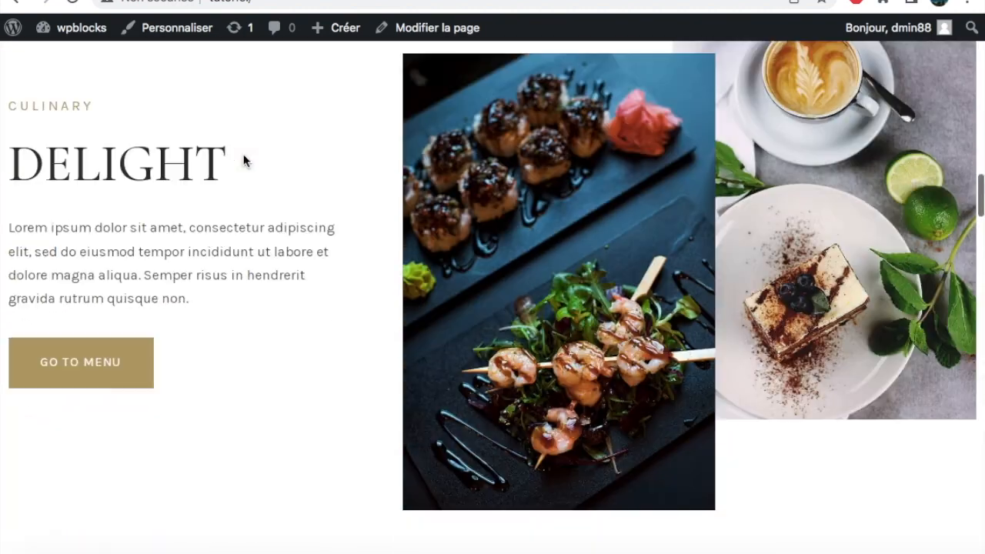
scroll(243, 160, "down", 15)
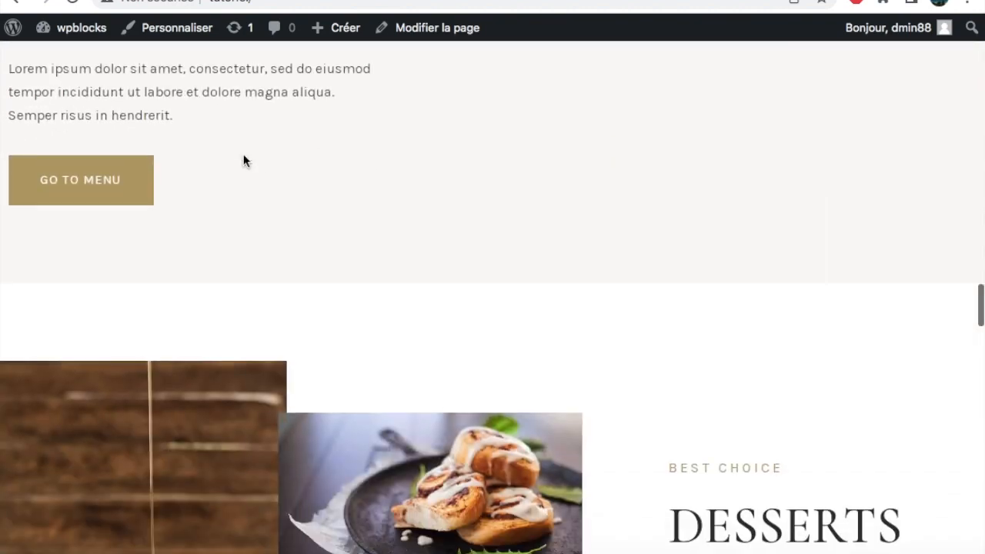
scroll(243, 160, "down", 15)
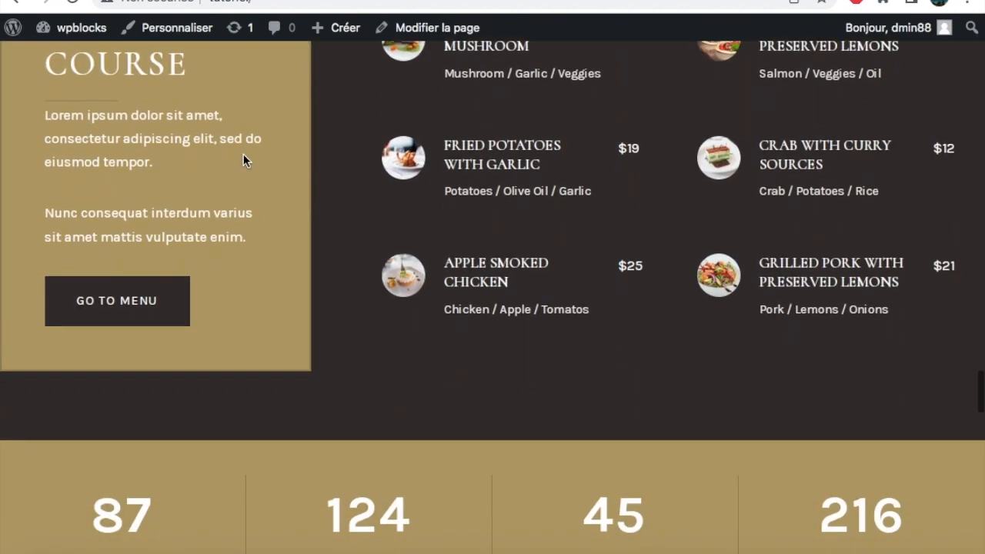
scroll(329, 206, "down", 10)
scroll(330, 208, "down", 15)
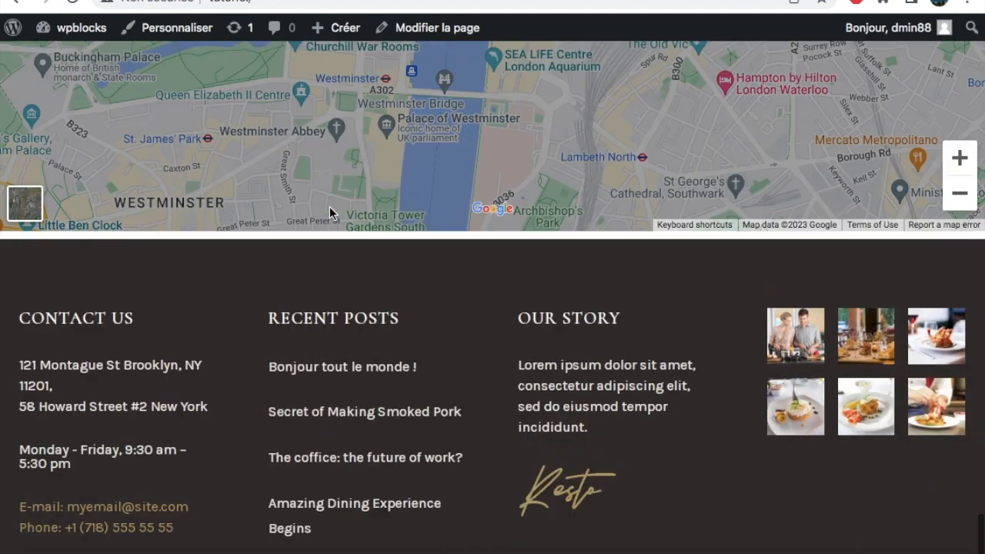
scroll(329, 206, "down", 3)
scroll(329, 206, "up", 15)
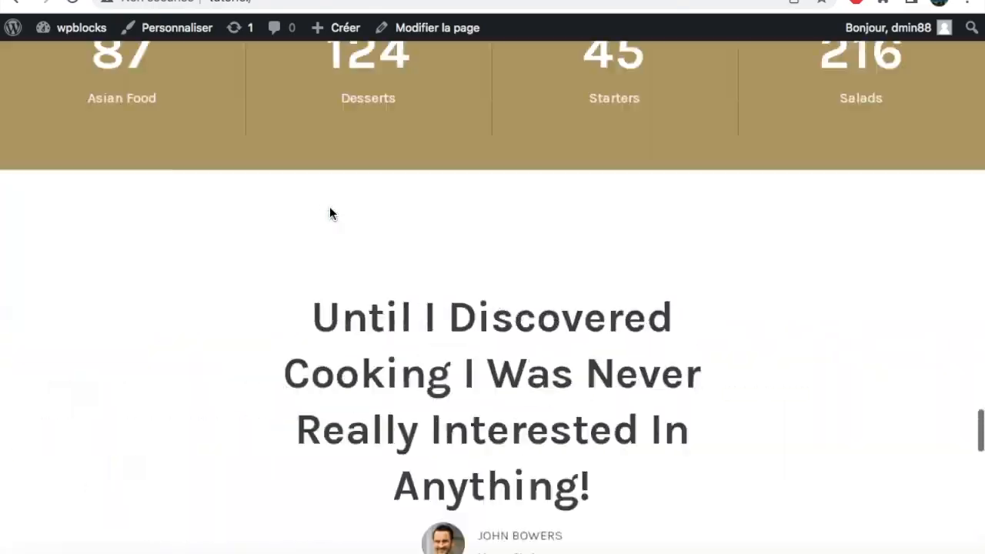
scroll(330, 214, "up", 20)
scroll(329, 214, "up", 20)
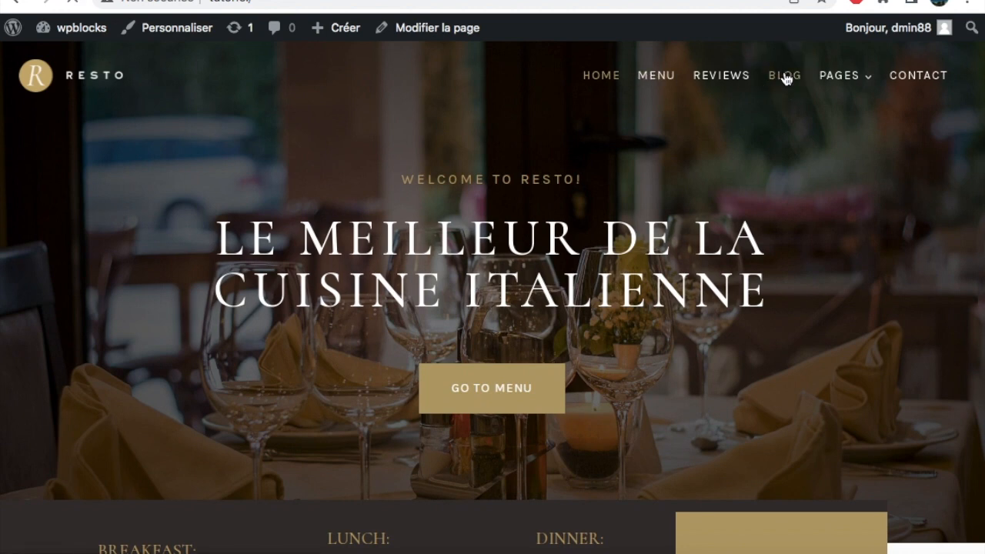
Open the site's Blog page and look through the listed articles
scroll(778, 234, "down", 12)
scroll(778, 233, "down", 10)
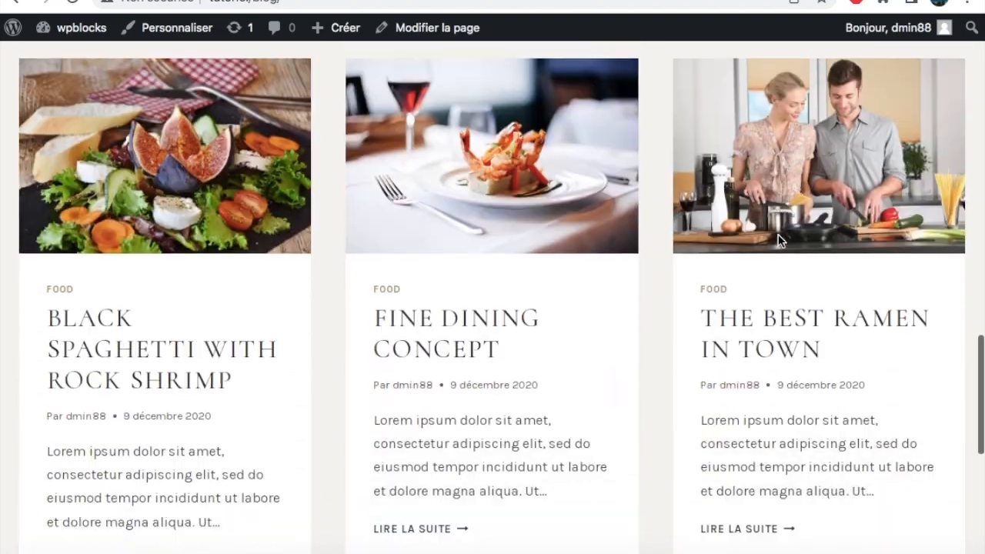
scroll(780, 243, "up", 5)
scroll(780, 242, "up", 10)
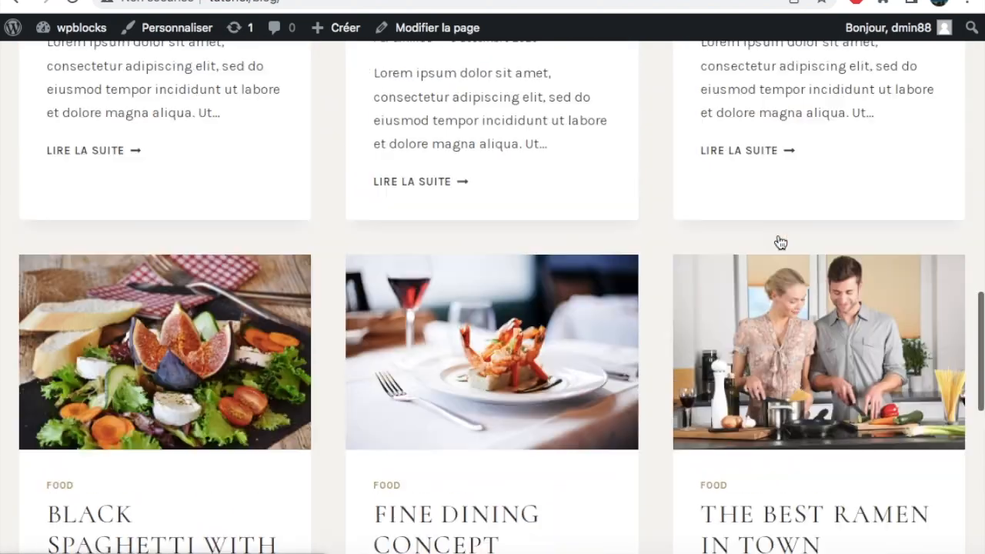
scroll(778, 239, "up", 3)
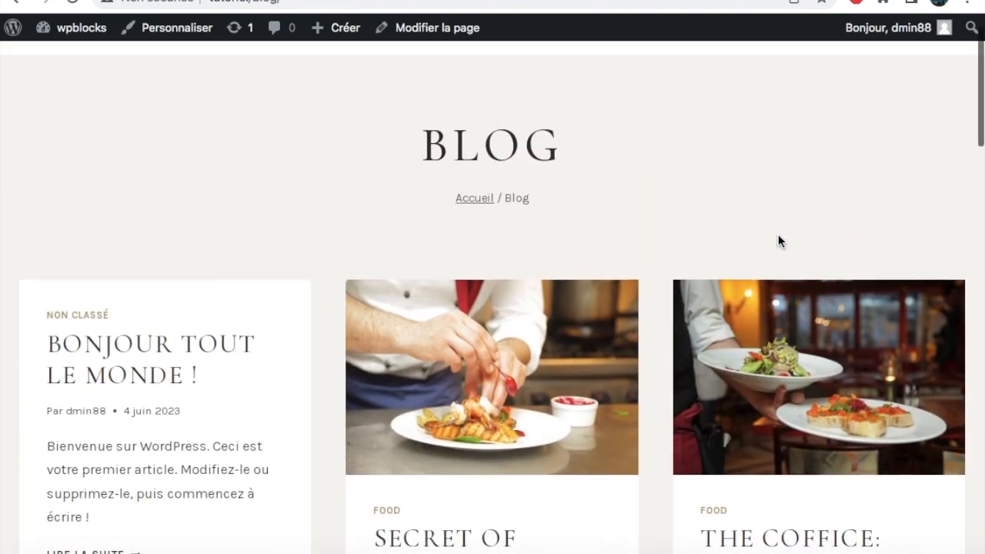
scroll(573, 390, "down", 5)
scroll(574, 390, "down", 5)
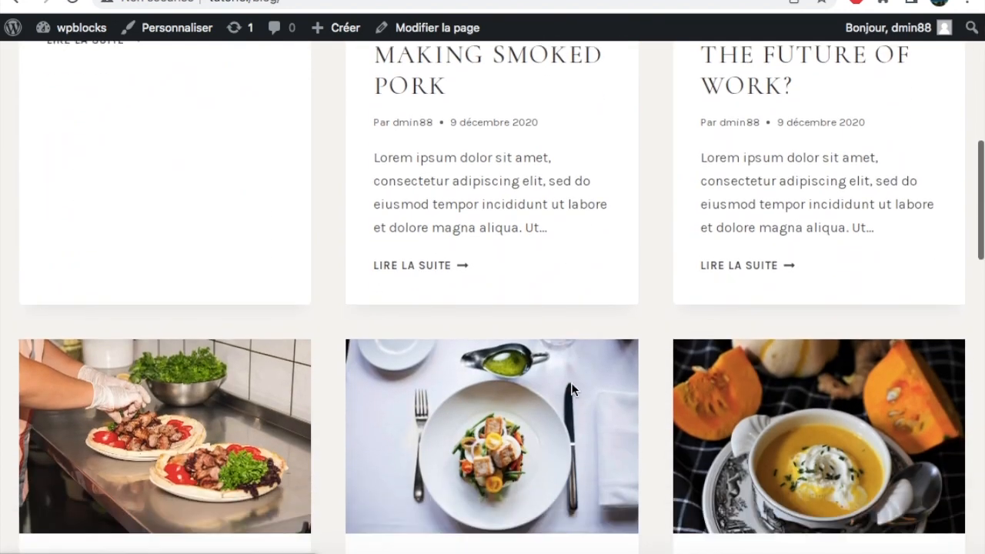
scroll(600, 243, "up", 10)
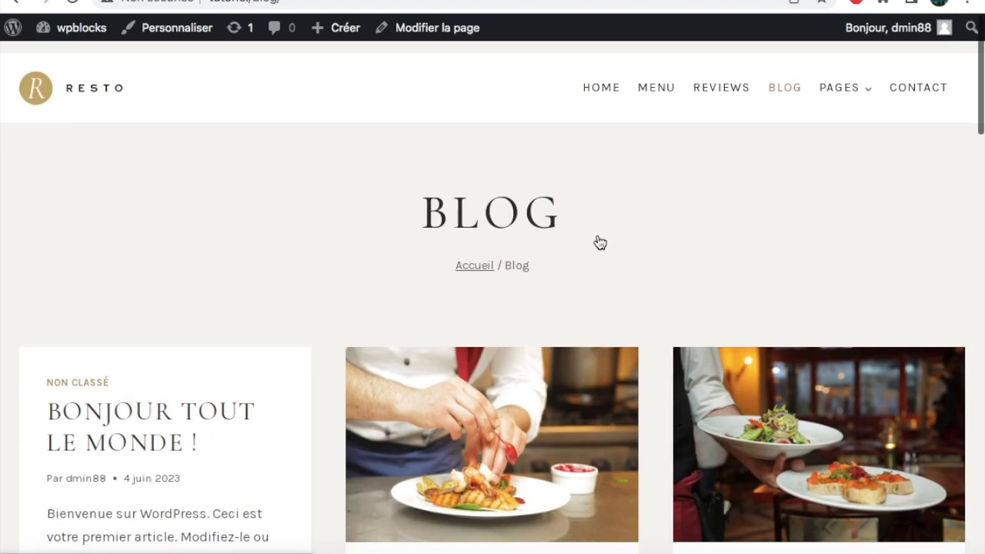
Open pixabay.com in a new browser tab
key("ctrl+t")
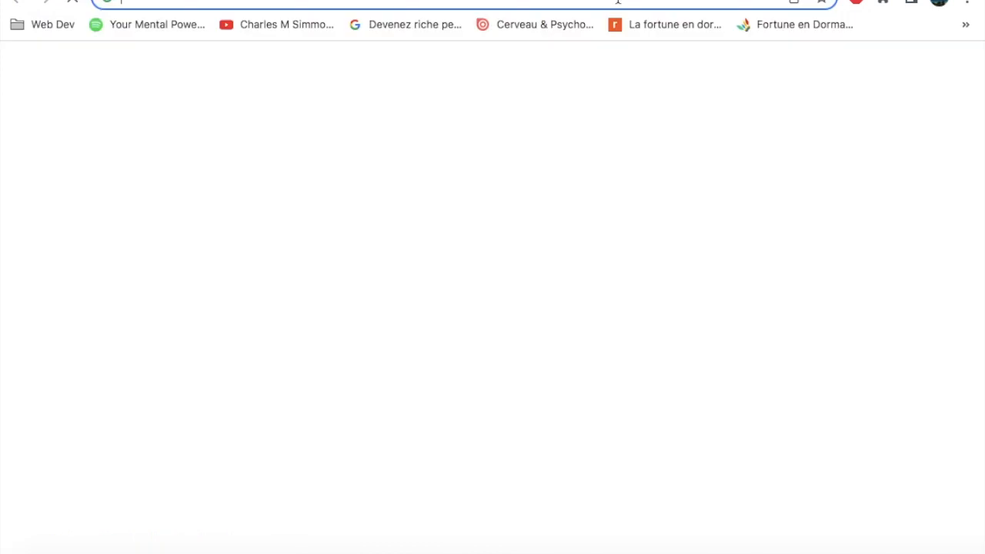
type("pi")
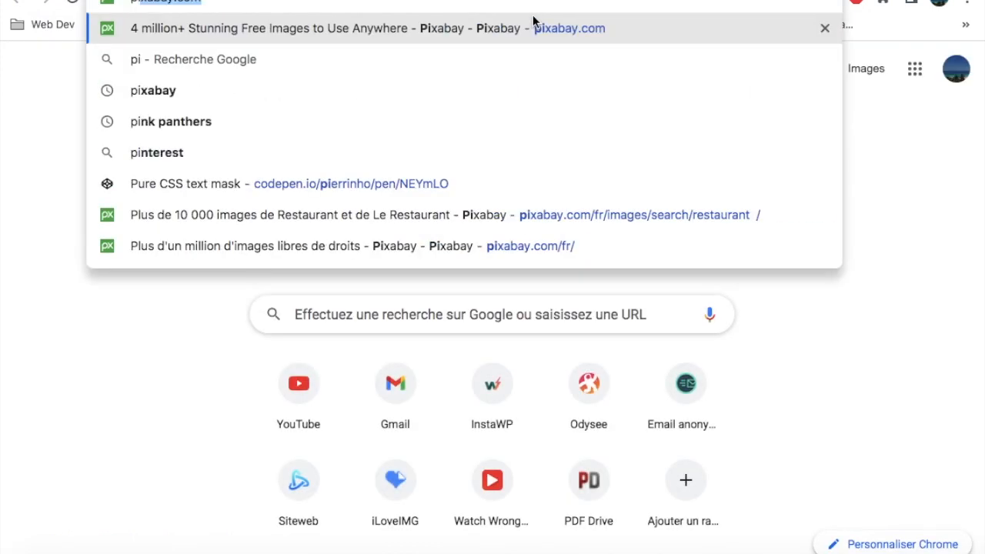
type("xa")
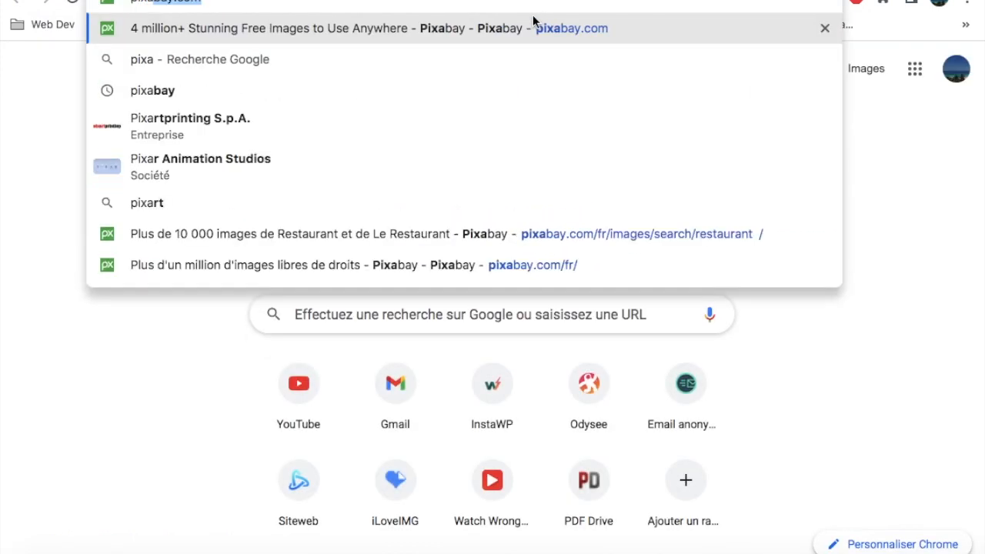
key("Return")
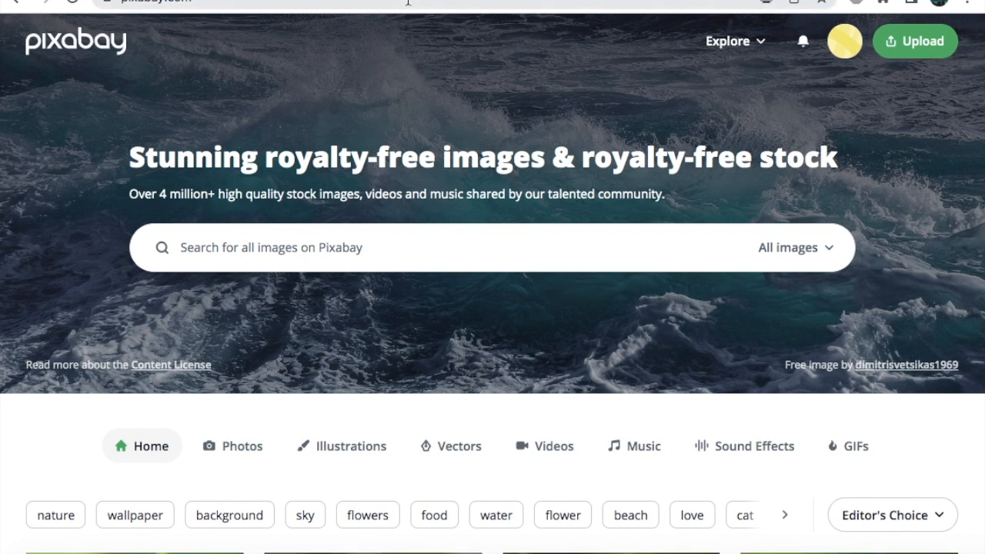
left_click(408, 2)
type("pi")
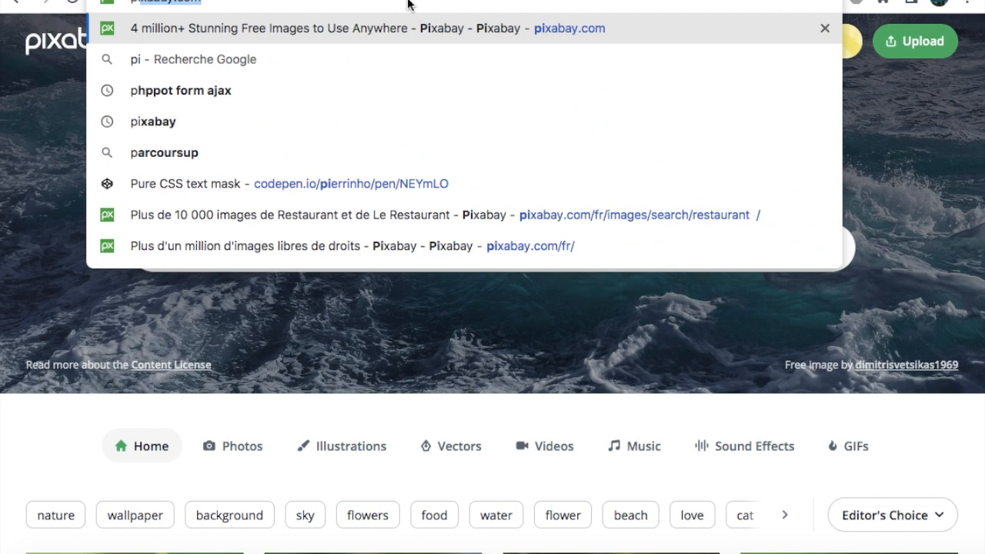
type("xa")
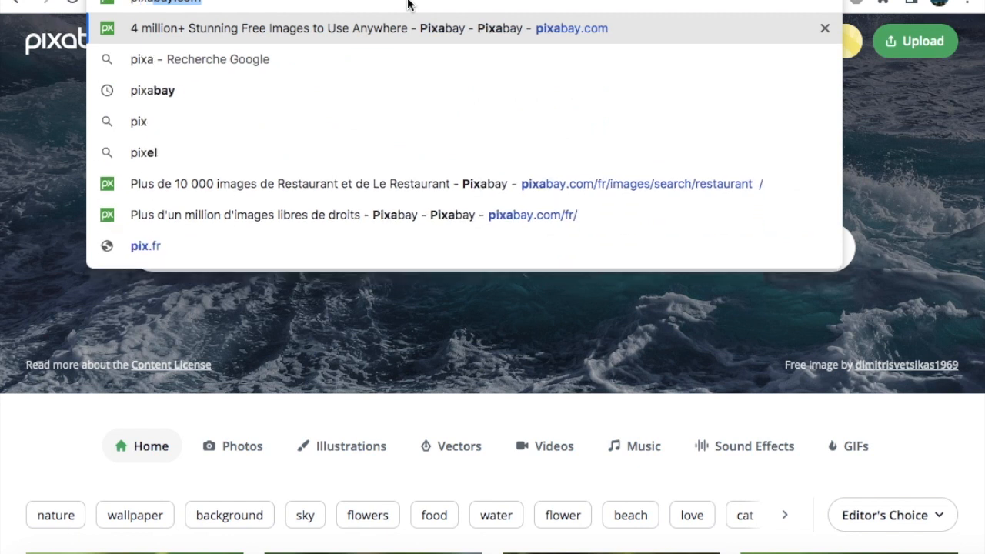
key("Return")
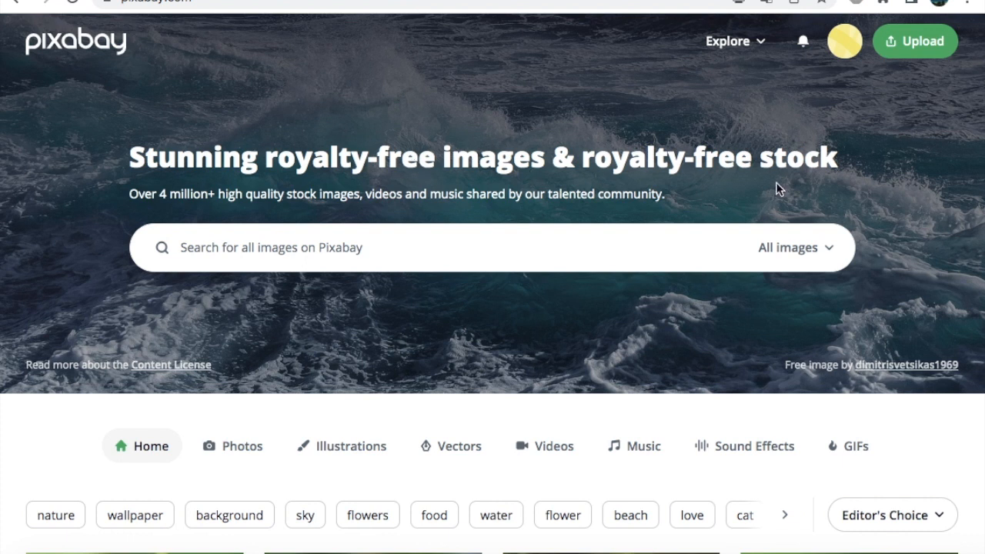
Search all Pixabay images for "restaurant italien" and check the results page
left_click(368, 258)
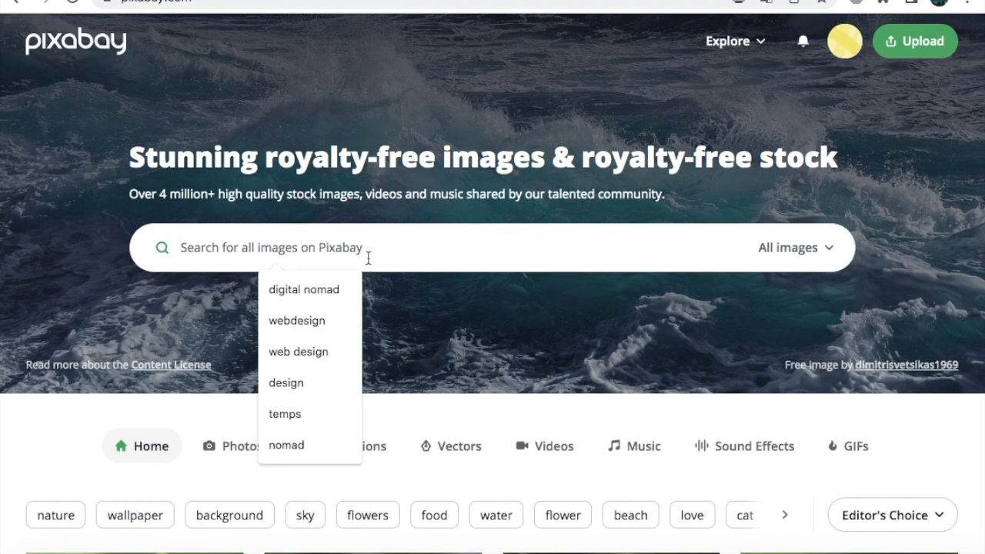
type("rest")
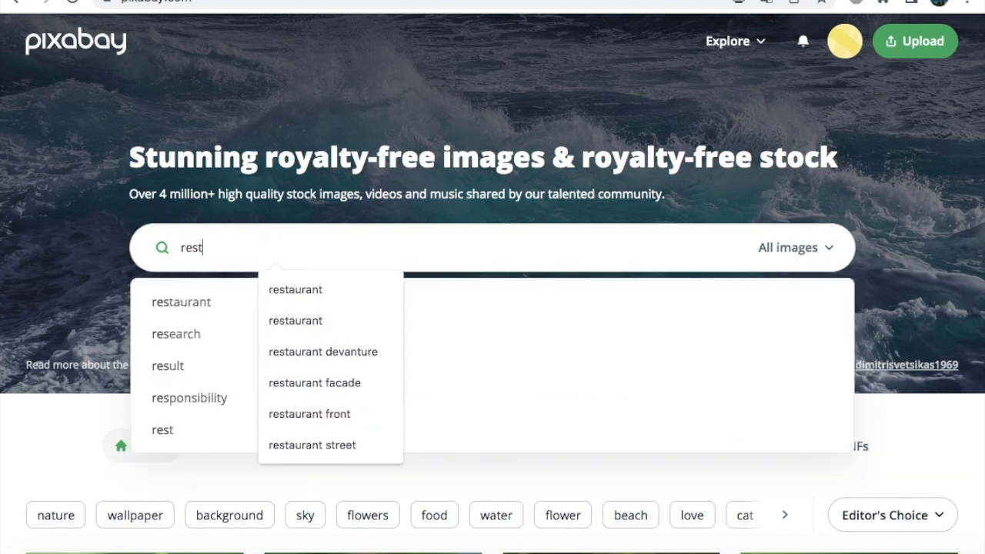
type("au")
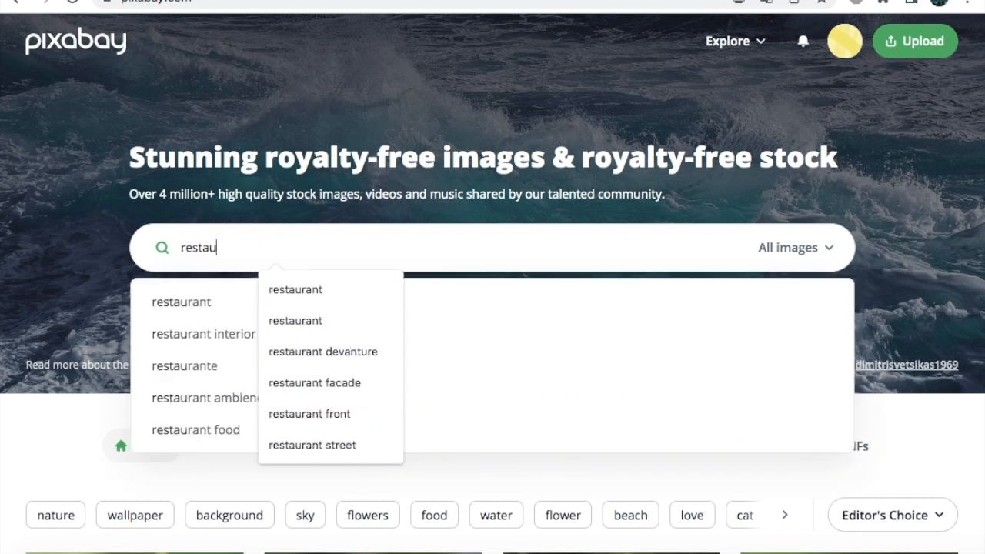
type("rant italien")
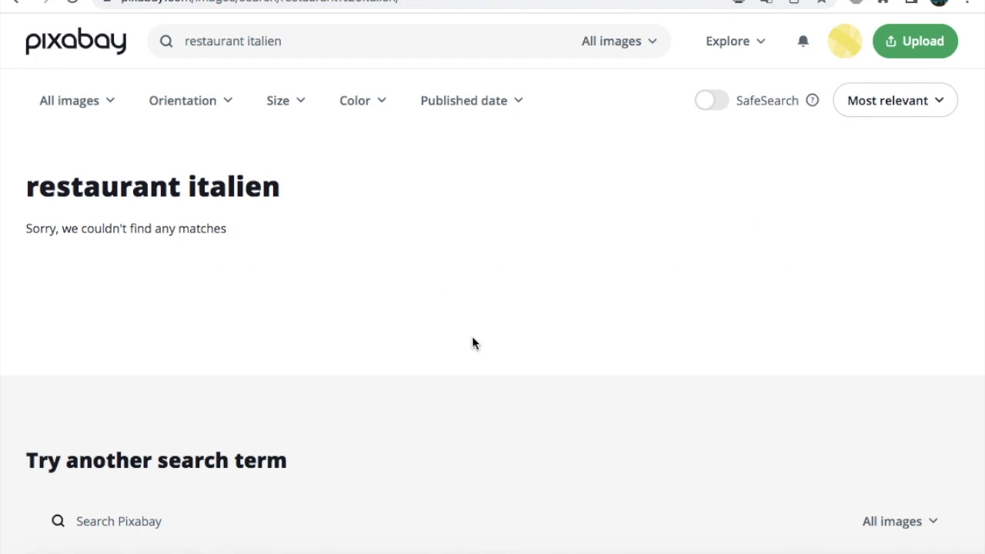
scroll(464, 412, "down", 2)
scroll(464, 412, "up", 2)
scroll(464, 413, "down", 2)
scroll(464, 420, "up", 2)
Replace the Pixabay search term with "italian restaurant" and run the search across all images
left_click(293, 40)
left_click_drag(178, 33, 178, 35)
type("italian re")
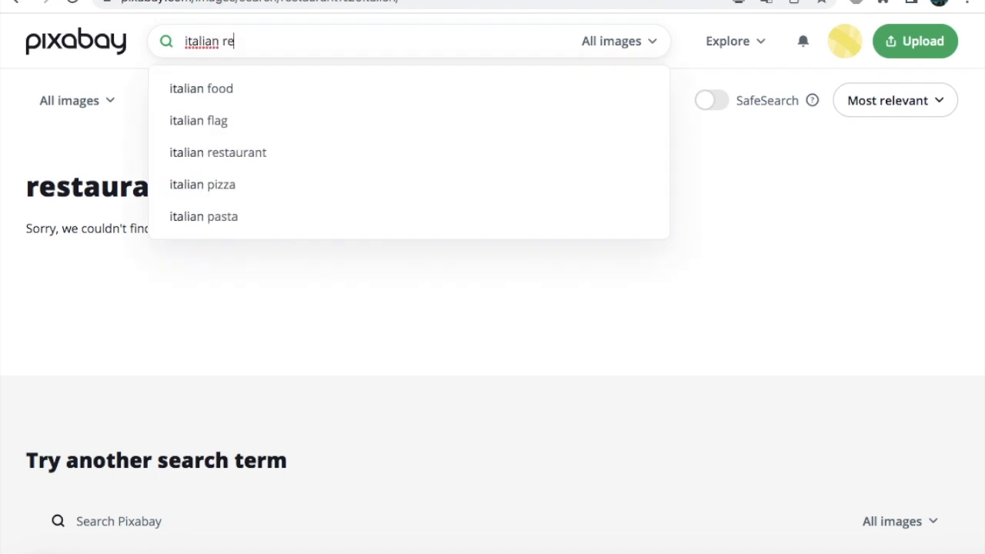
type("sta")
type("urat")
type("nt")
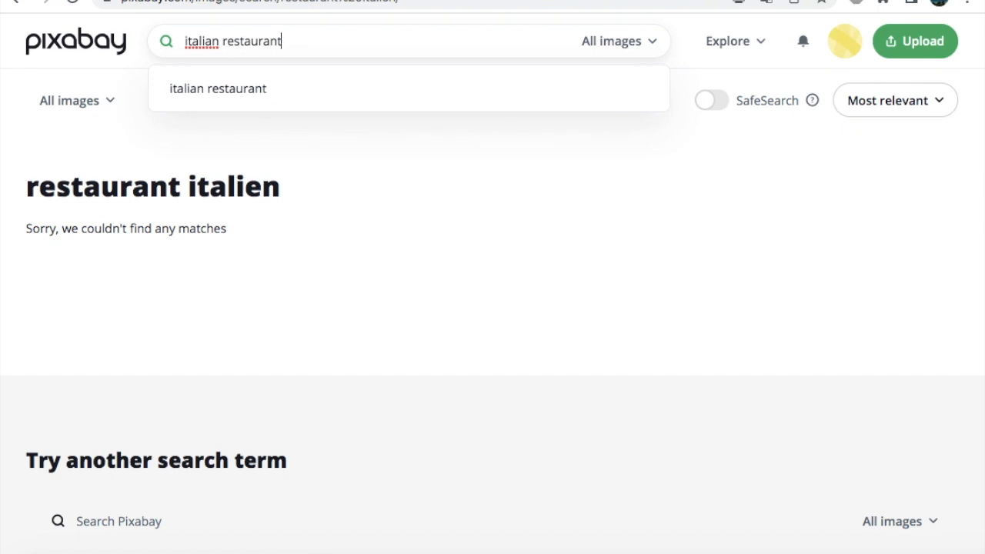
key("Return")
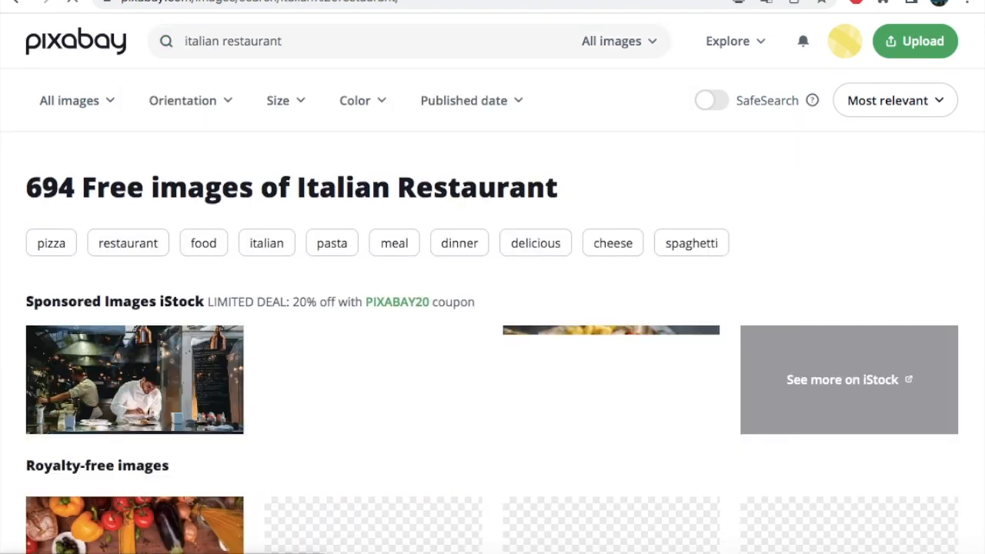
Look through the sponsored and royalty-free image results for "italian restaurant"
scroll(187, 192, "down", 4)
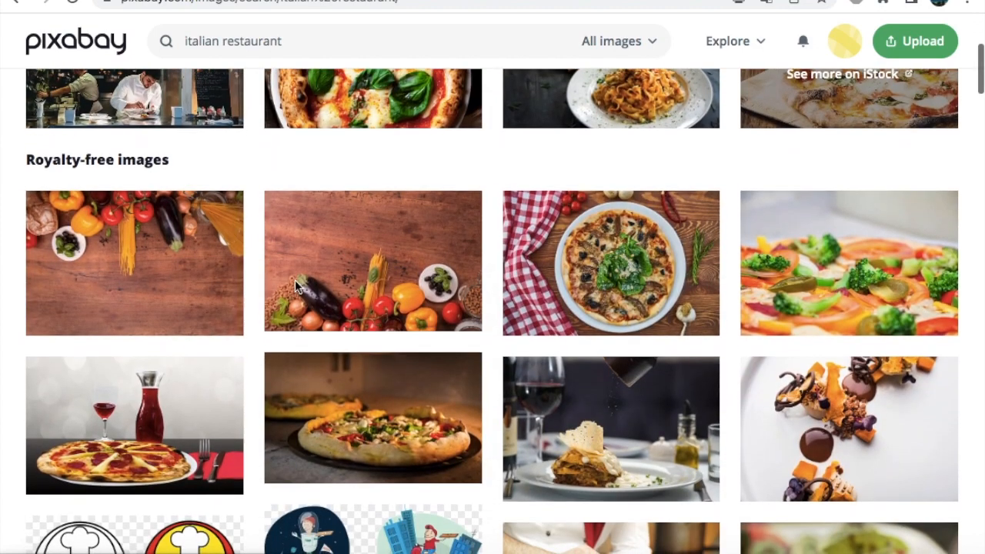
scroll(292, 285, "up", 4)
scroll(319, 192, "down", 3)
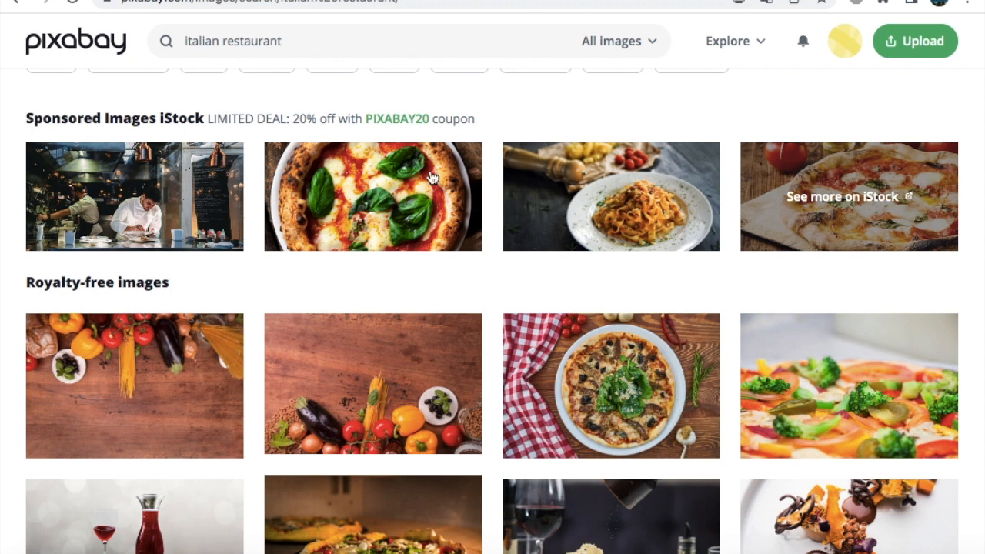
scroll(492, 179, "down", 3)
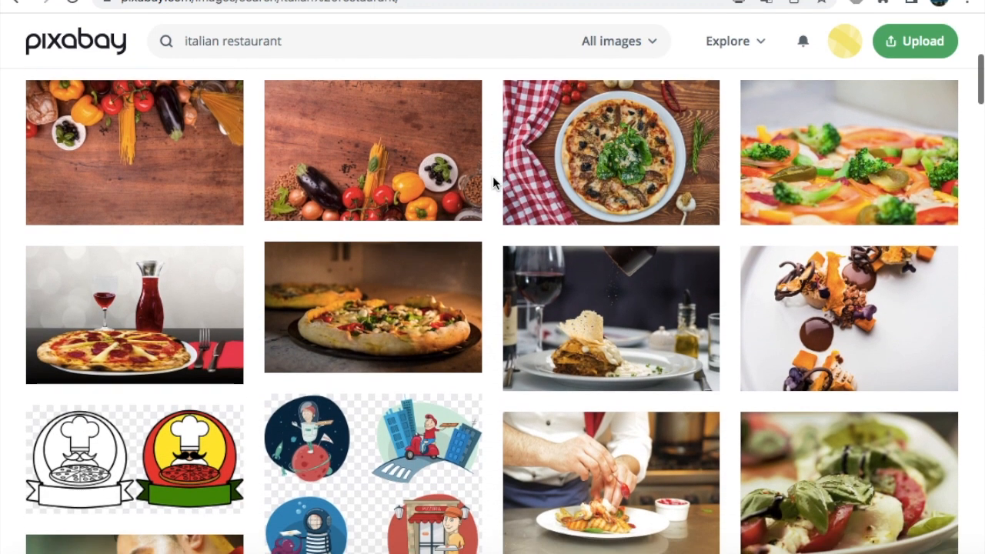
scroll(511, 326, "down", 3)
scroll(510, 326, "down", 10)
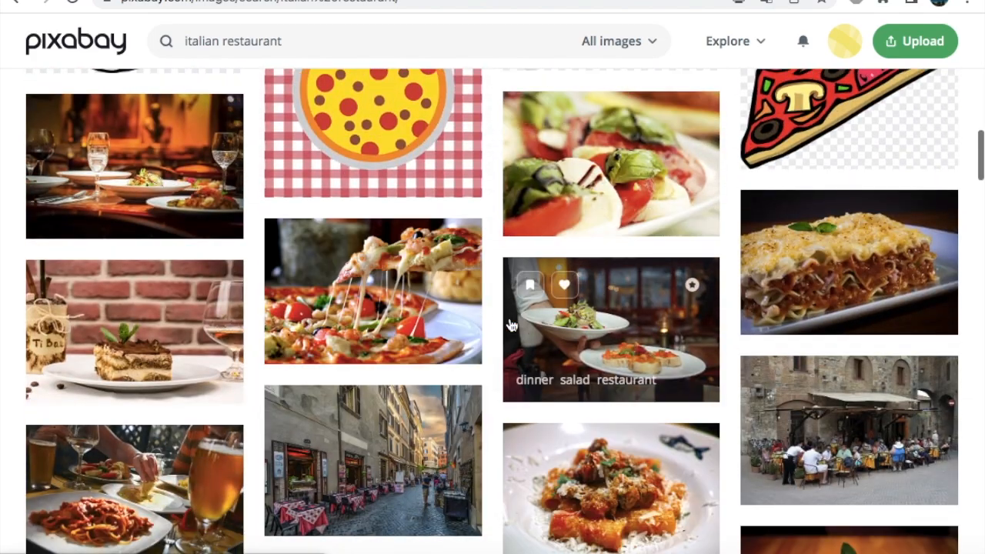
Filter the Italian restaurant images to vertical orientation and look through the filtered results
scroll(510, 326, "up", 15)
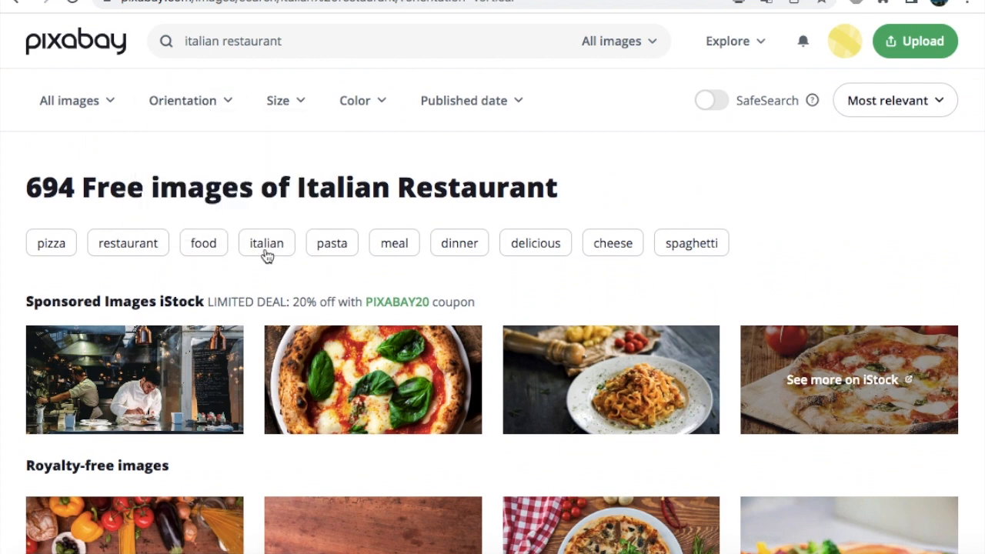
scroll(379, 404, "down", 6)
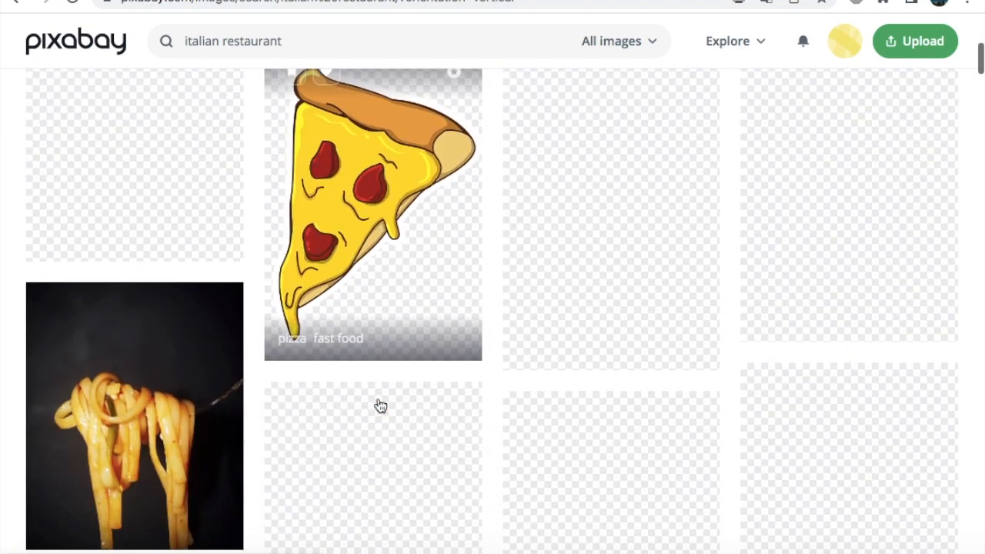
scroll(379, 405, "down", 8)
scroll(379, 405, "down", 6)
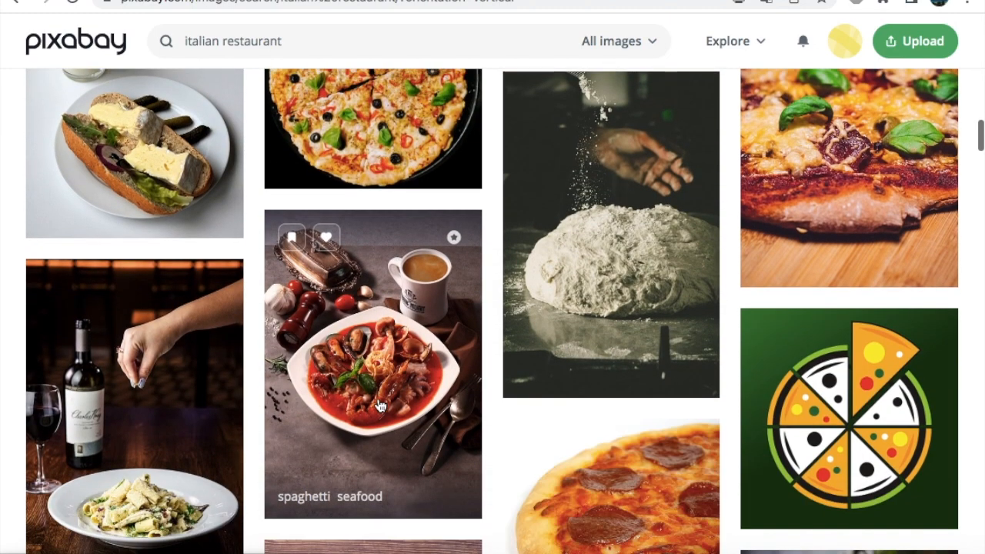
scroll(380, 406, "up", 4)
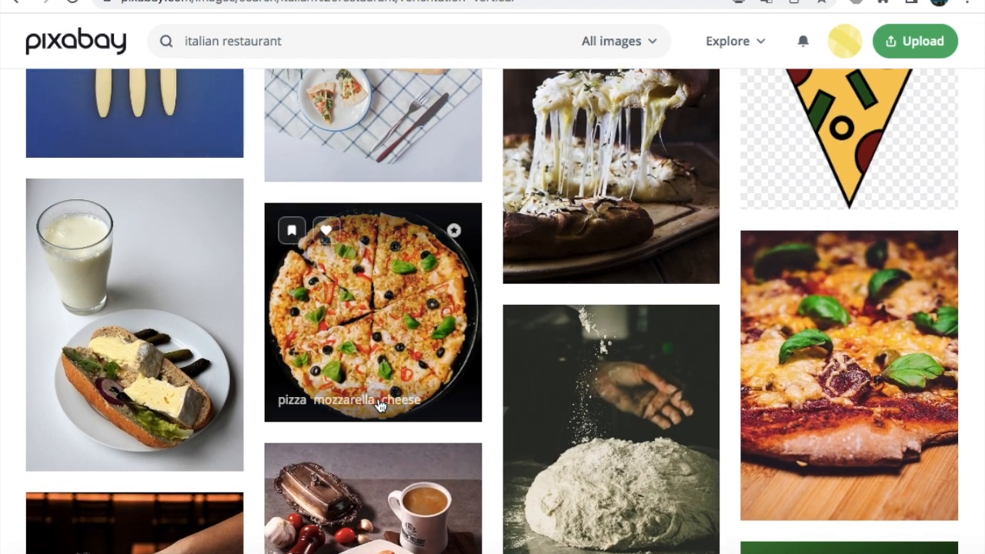
scroll(379, 406, "up", 4)
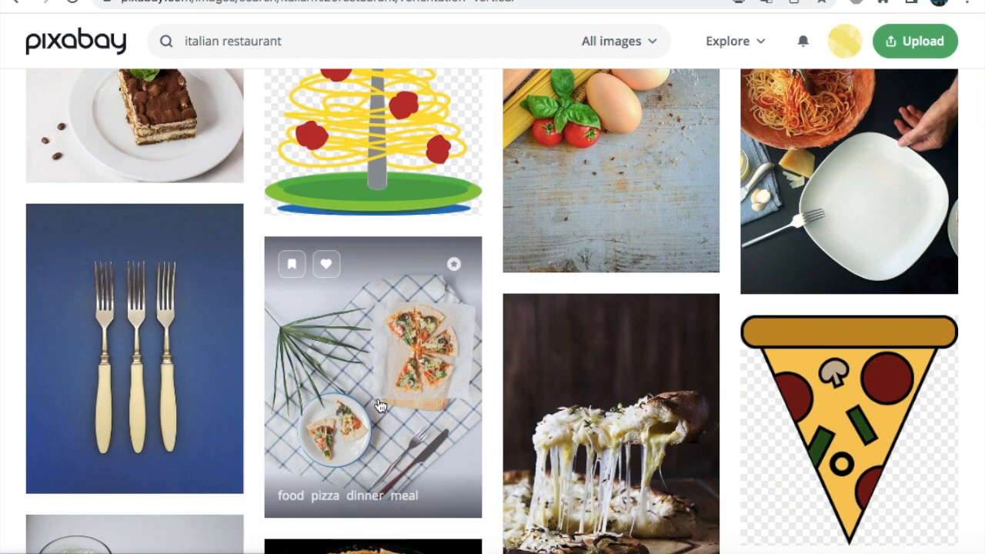
scroll(379, 405, "up", 10)
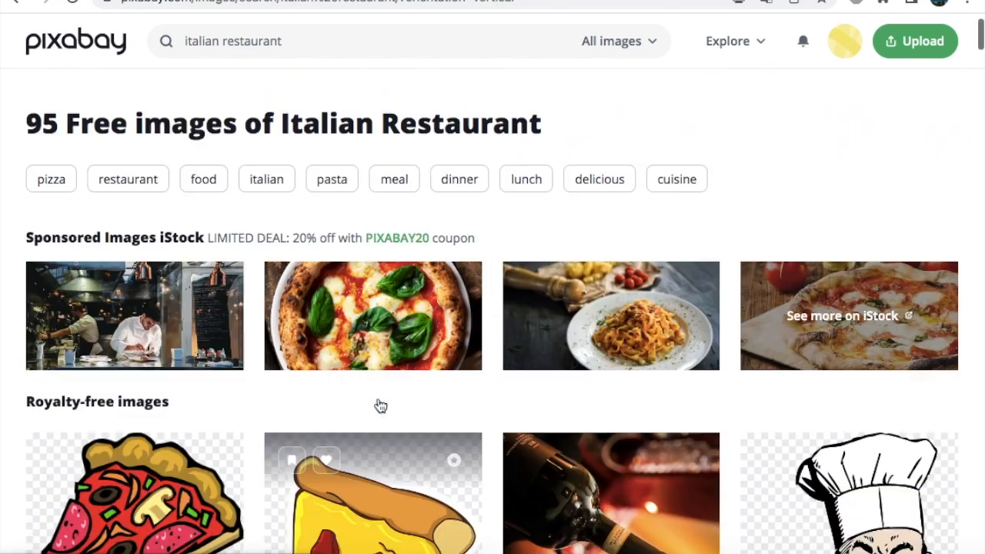
scroll(379, 406, "up", 2)
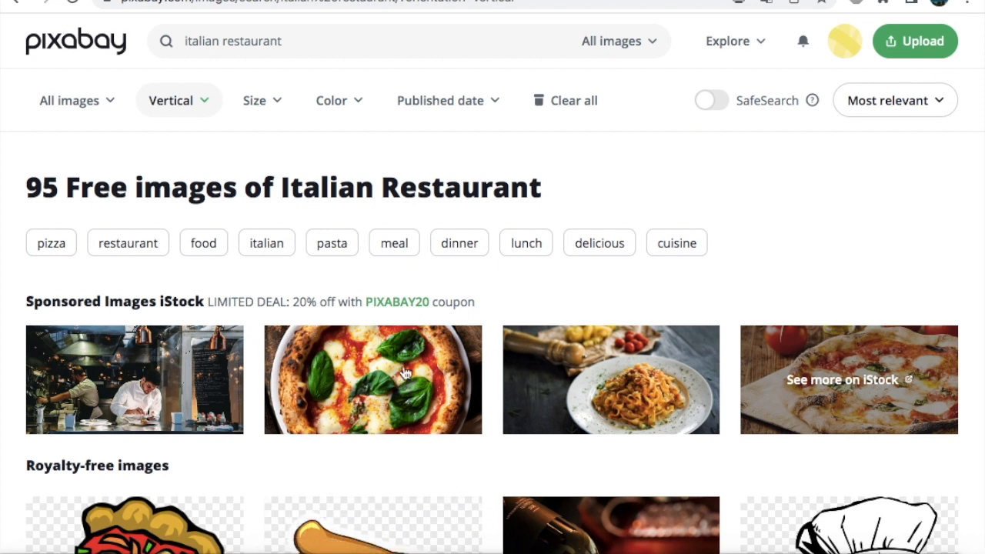
Reset the orientation filter to Any and restrict the Italian restaurant results to illustrations
left_click(203, 114)
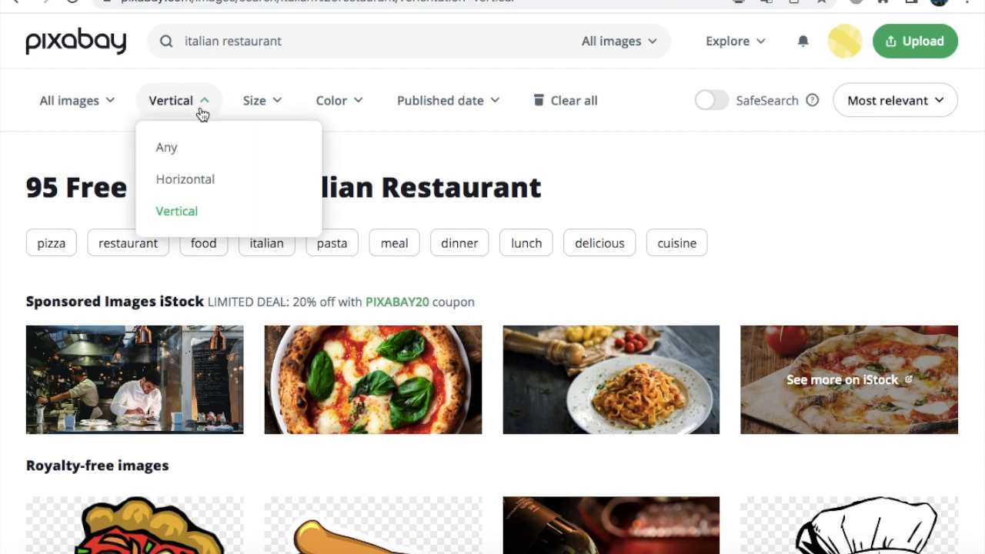
left_click(165, 158)
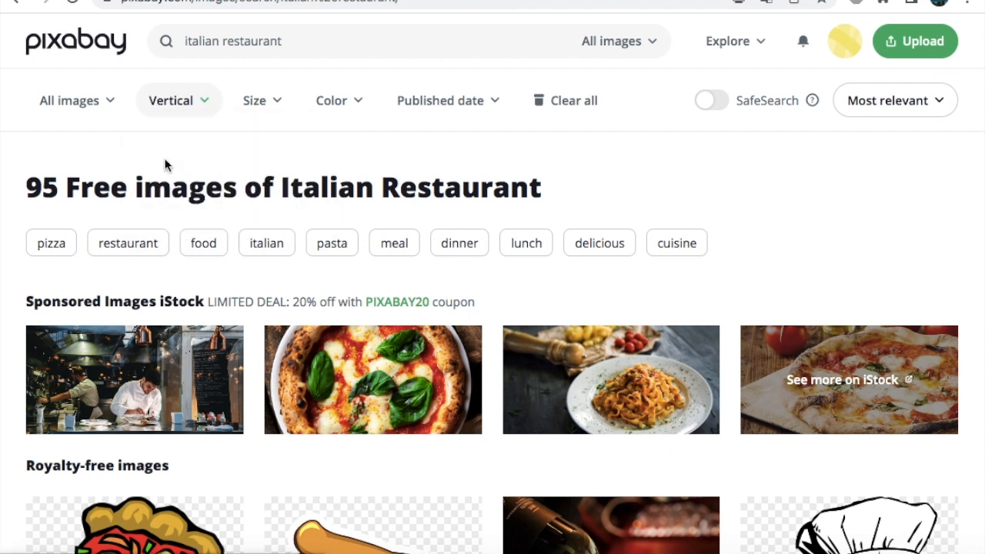
left_click(112, 104)
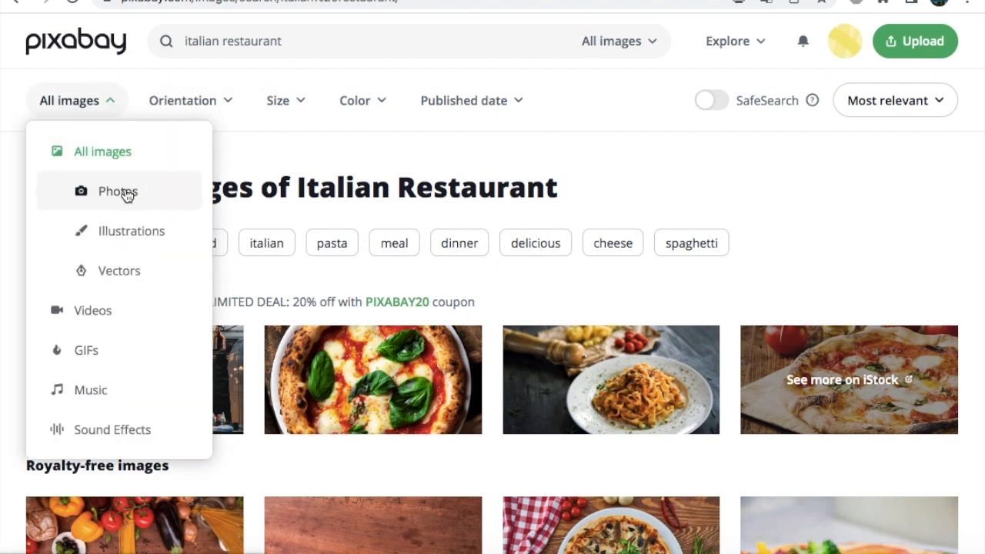
left_click(131, 231)
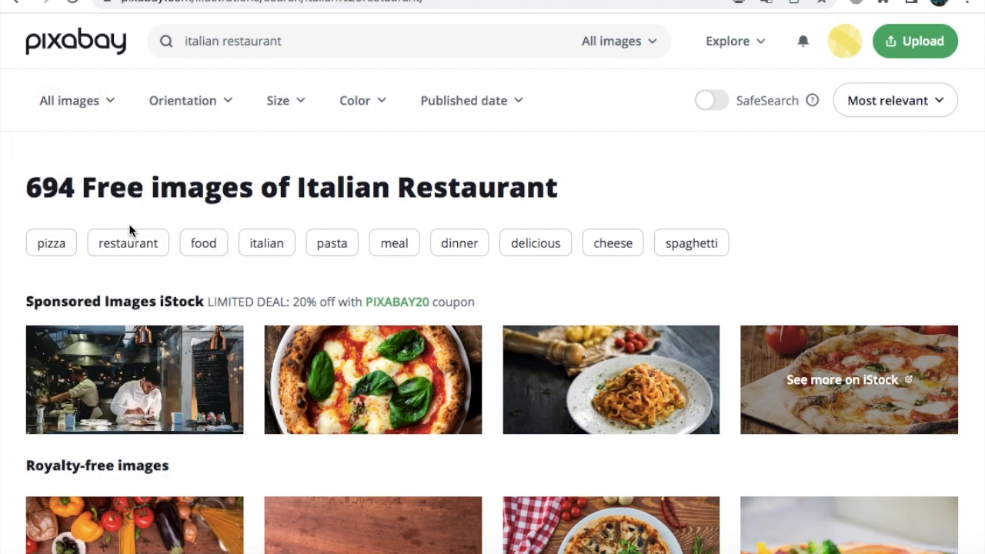
Look through the sponsored and royalty-free illustrations of Italian restaurants, including the pizza, chef and pasta drawings
scroll(385, 325, "down", 5)
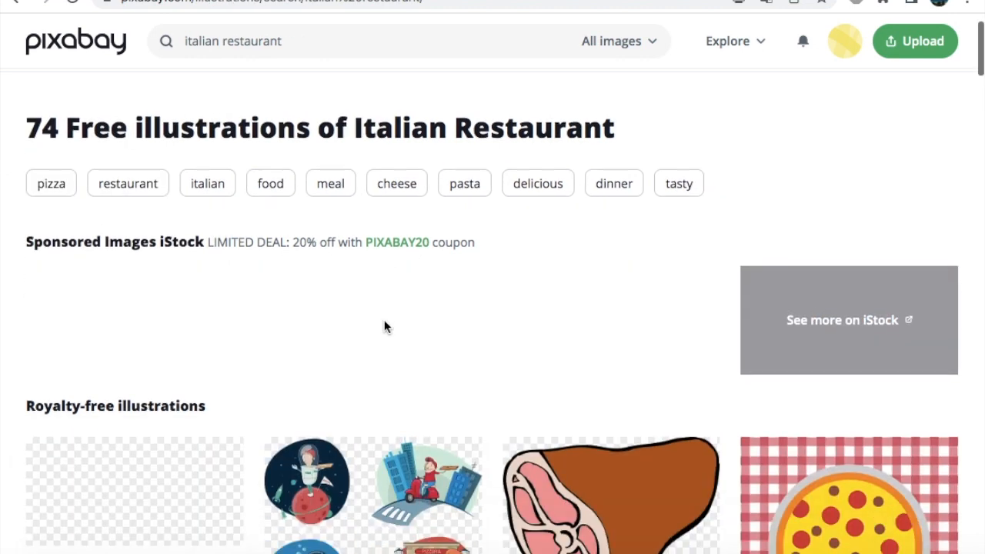
scroll(386, 329, "down", 5)
scroll(385, 329, "up", 5)
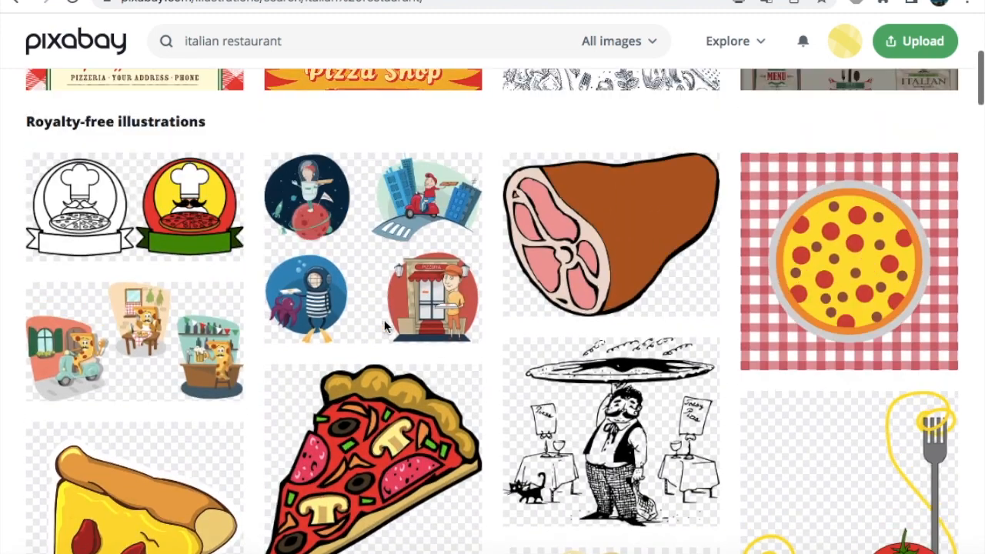
scroll(386, 329, "up", 2)
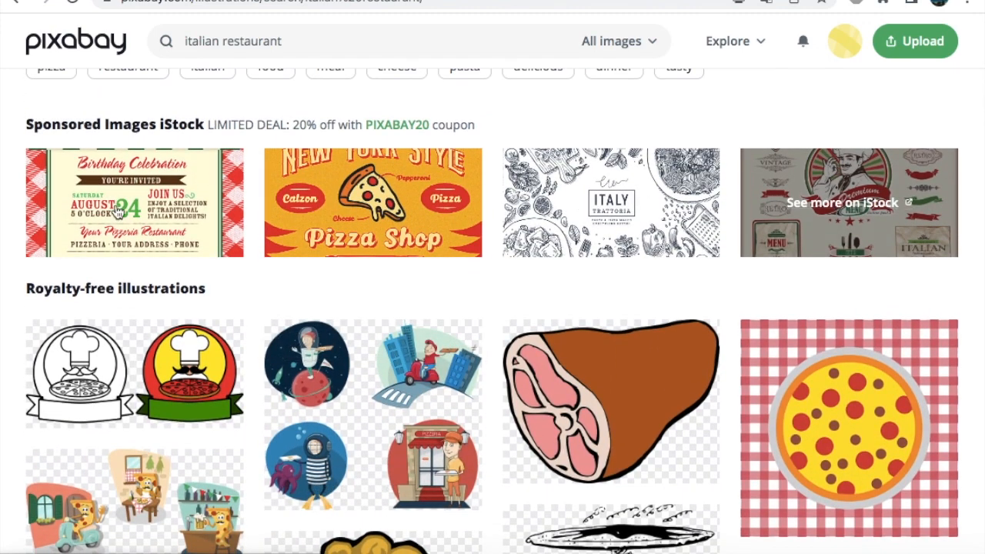
scroll(250, 356, "down", 3)
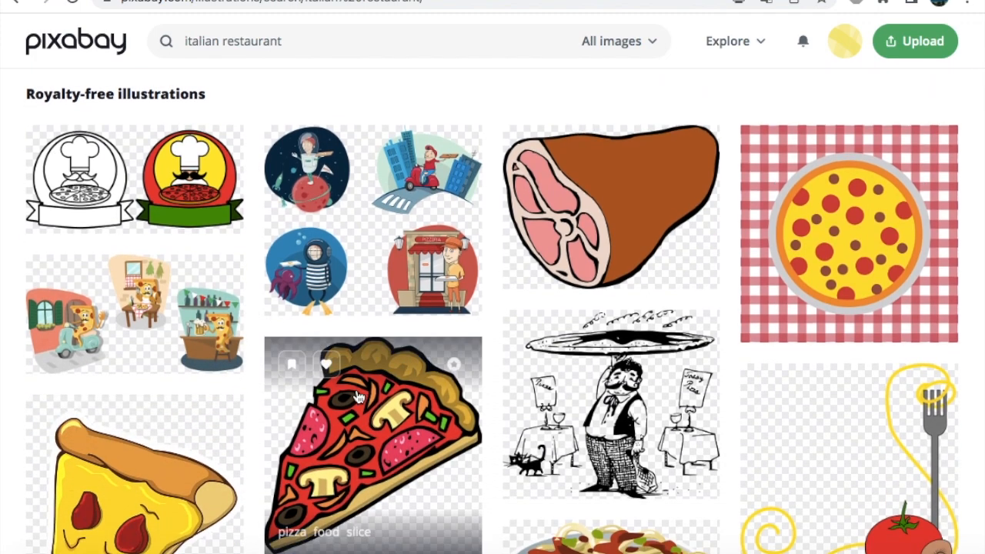
scroll(358, 397, "down", 10)
scroll(358, 397, "down", 3)
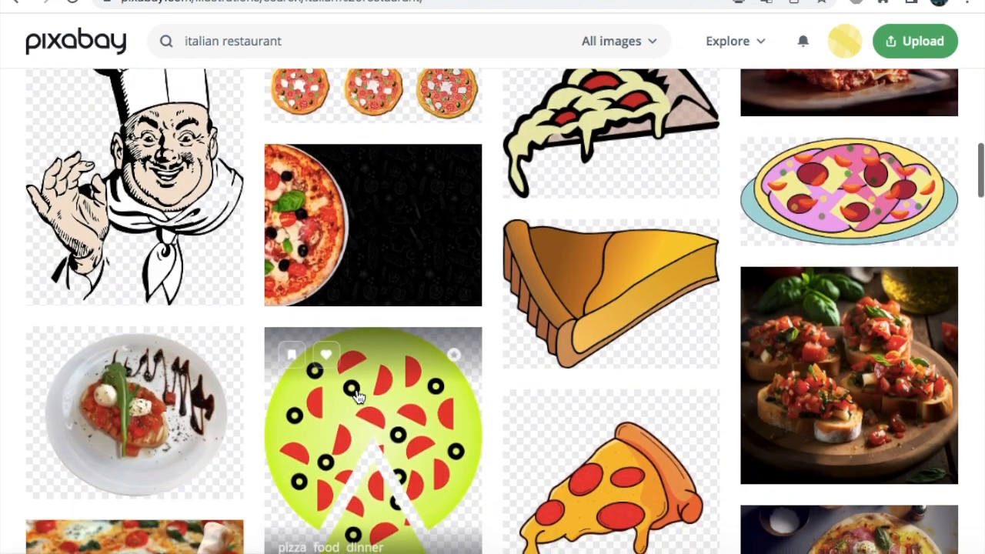
scroll(358, 395, "up", 3)
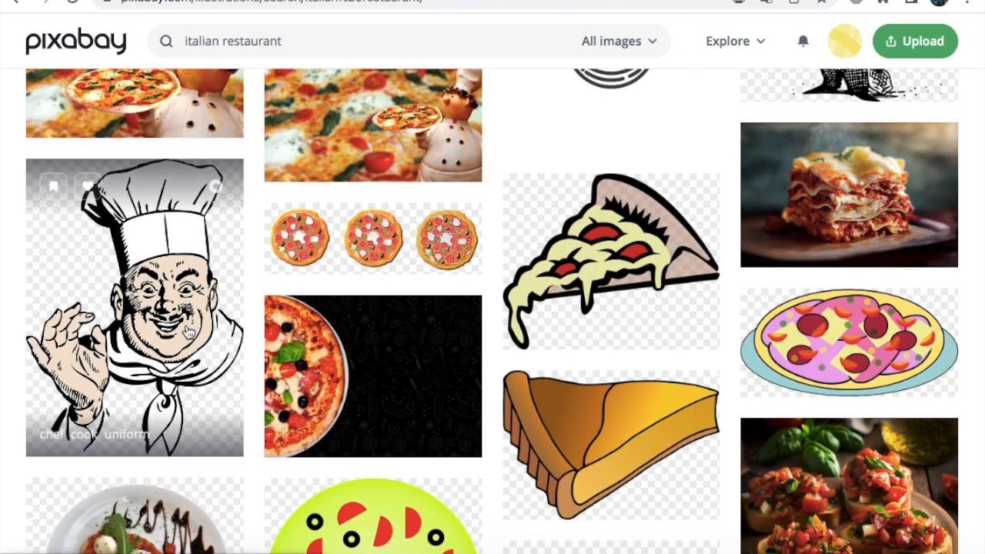
scroll(388, 367, "down", 8)
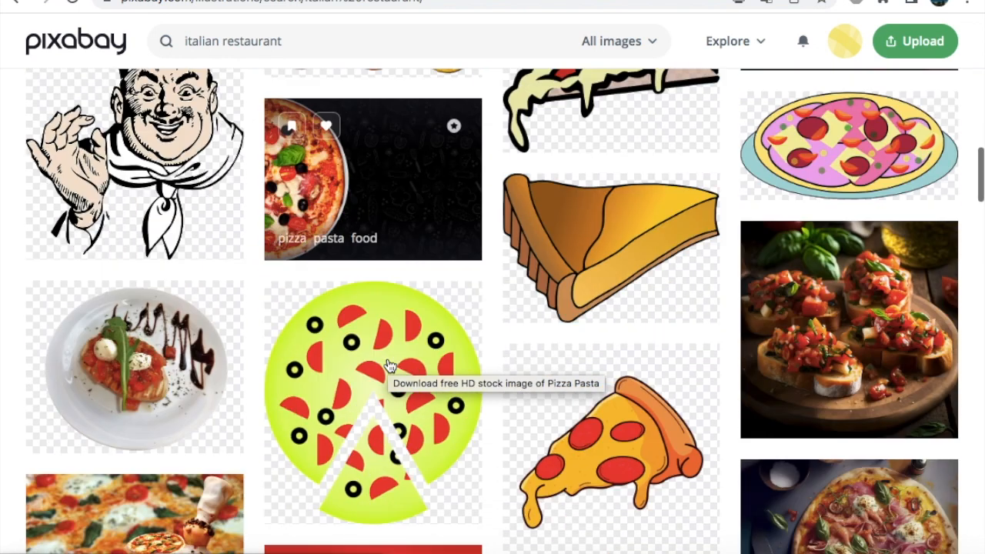
scroll(387, 365, "up", 2)
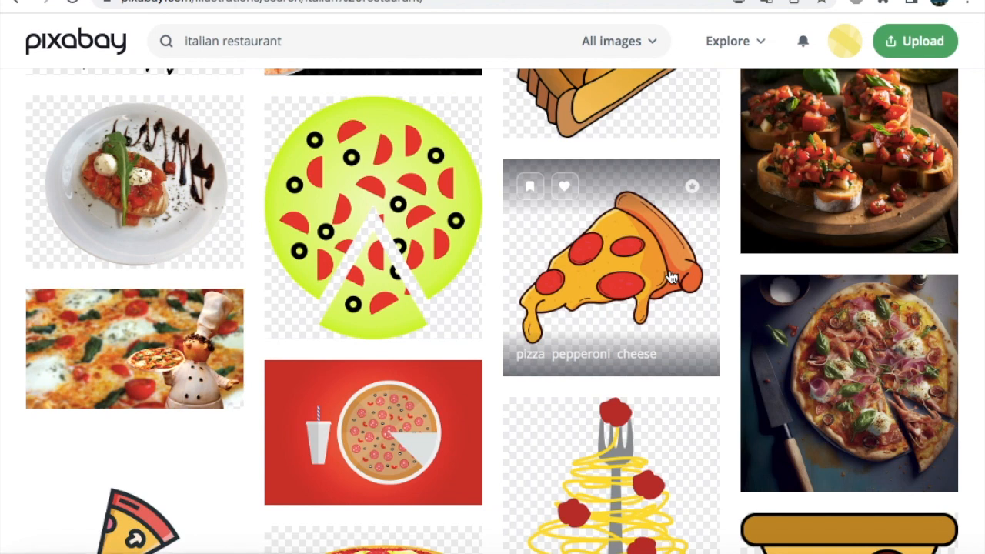
scroll(770, 374, "down", 1)
scroll(659, 339, "down", 4)
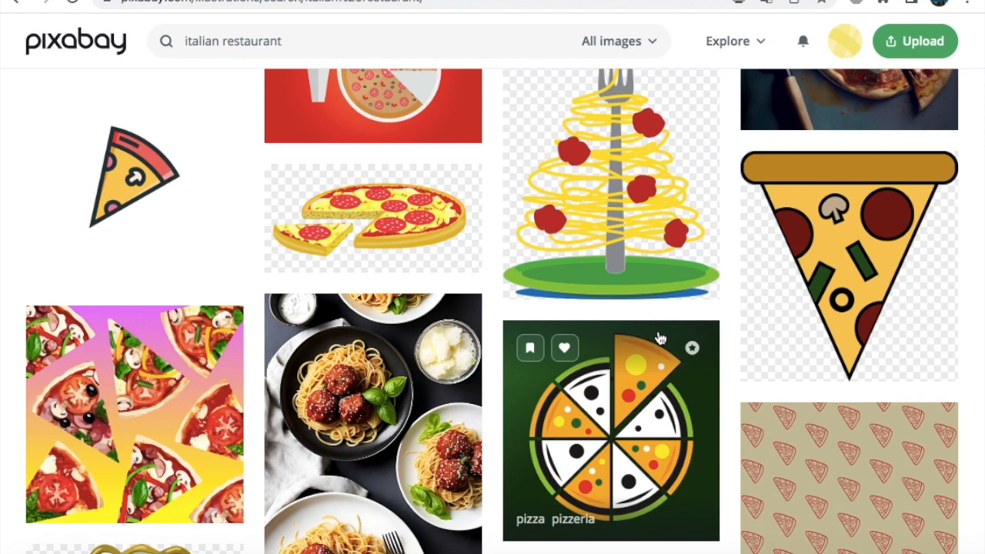
scroll(659, 339, "down", 7)
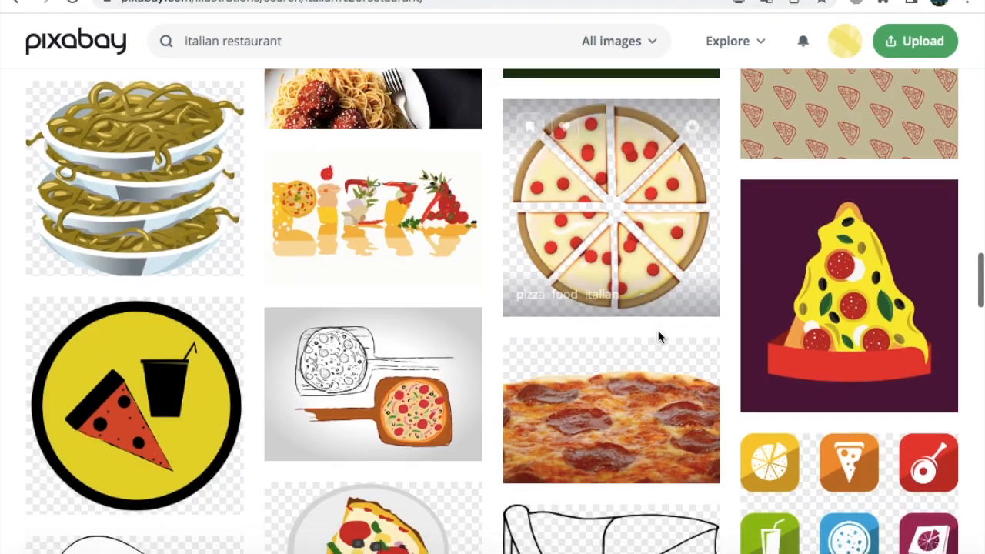
scroll(659, 338, "down", 2)
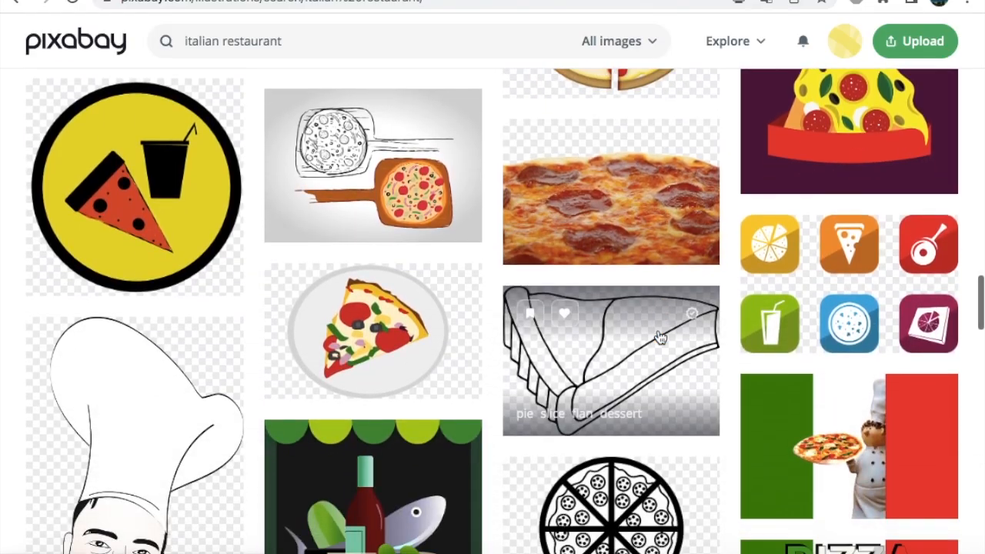
scroll(660, 339, "up", 15)
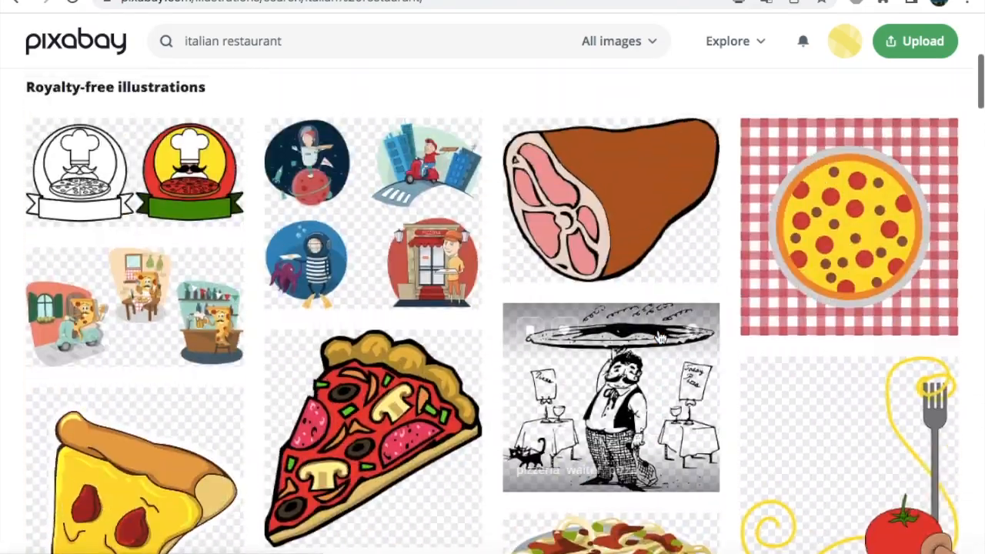
scroll(660, 337, "down", 6)
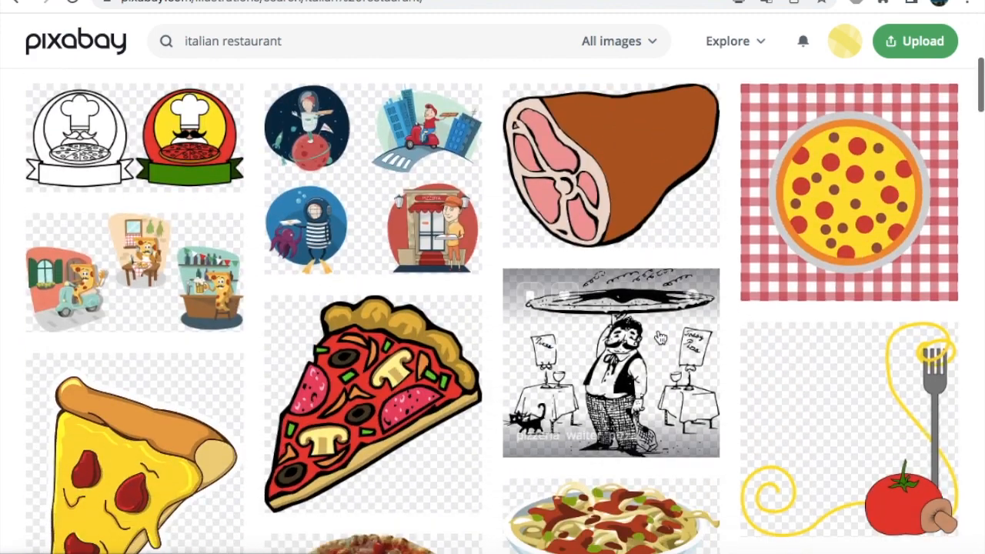
scroll(658, 335, "up", 7)
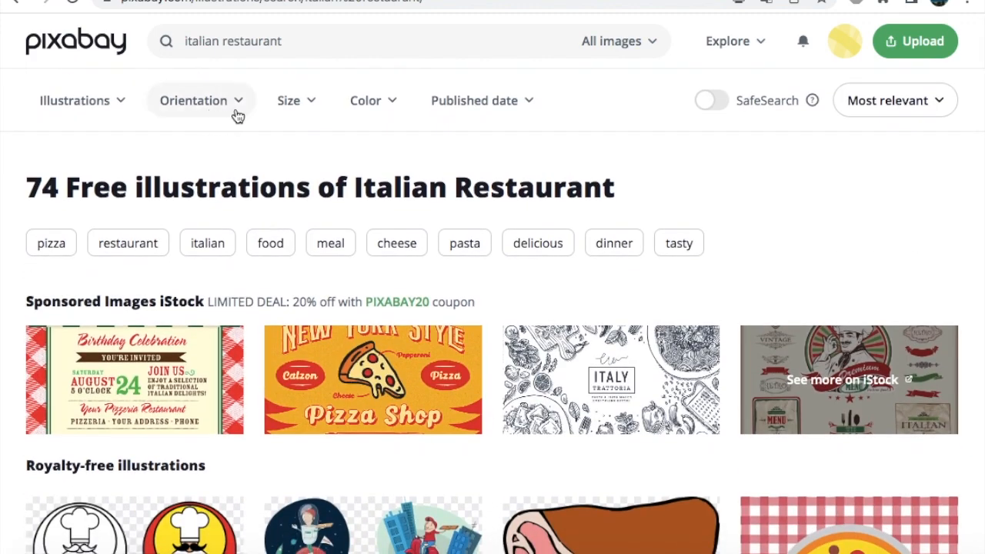
Switch the Italian restaurant results from illustrations to videos and look through the royalty-free videos
left_click(114, 108)
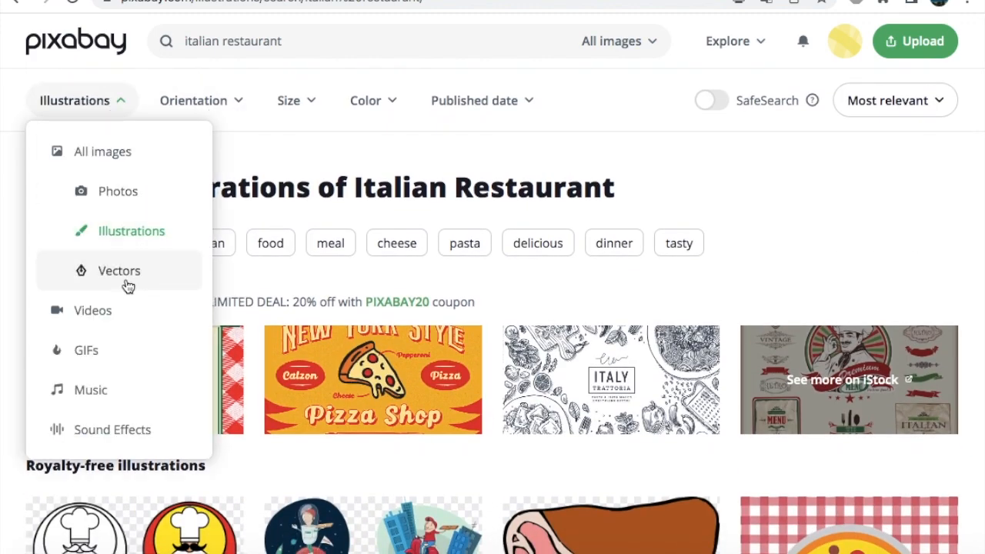
left_click(96, 310)
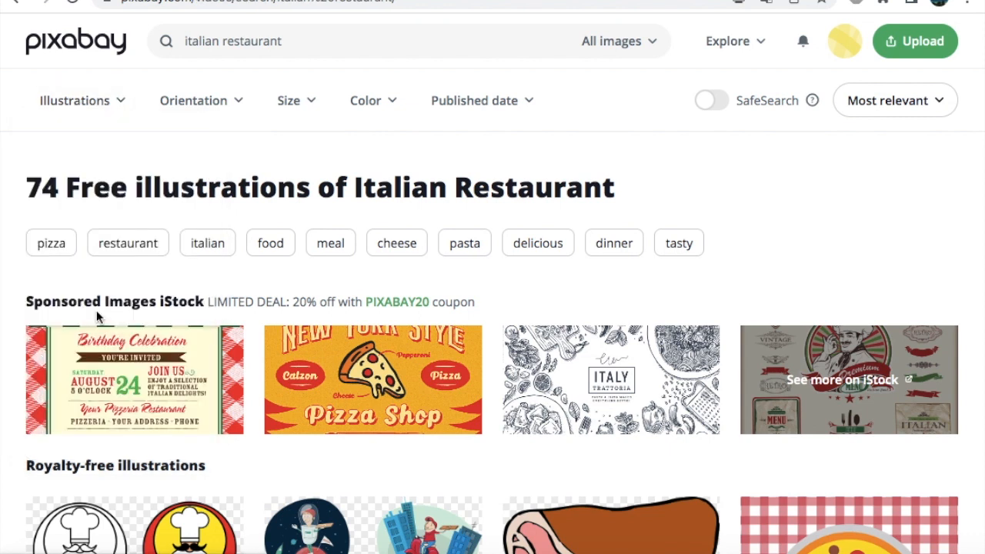
scroll(393, 347, "down", 5)
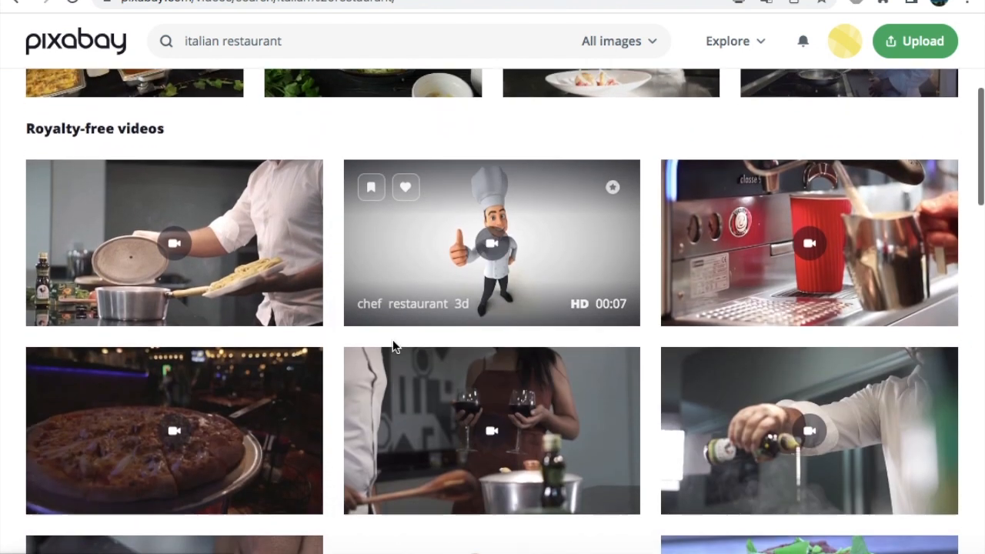
Open the pasta cooking video with the two wine glasses, play it, and return to the Italian restaurant video results
scroll(394, 348, "down", 1)
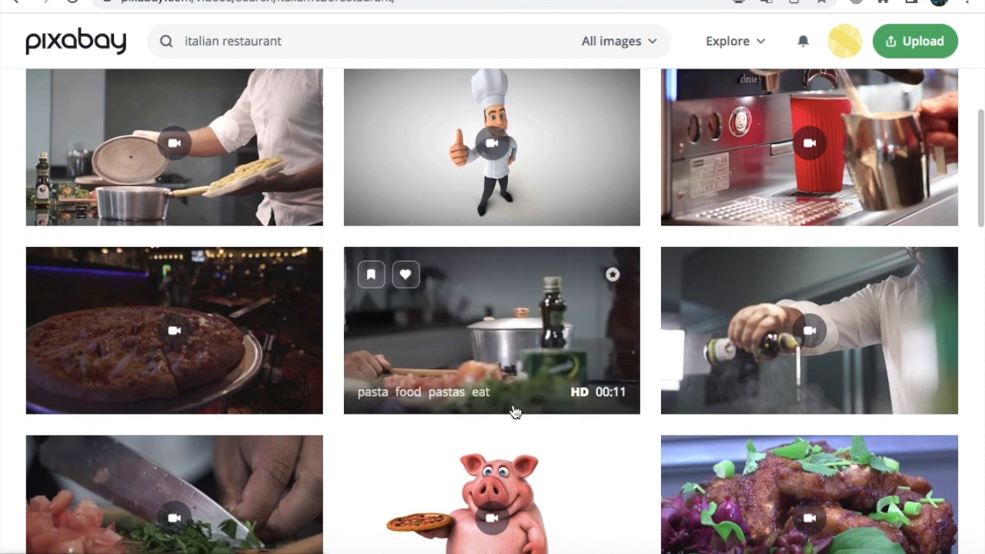
mouse_move(481, 397)
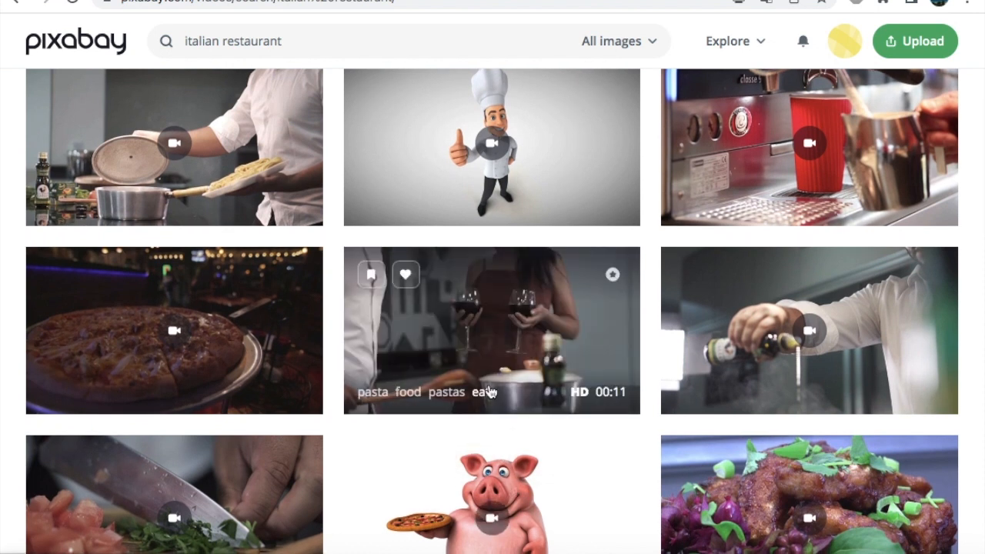
left_click(467, 354)
scroll(467, 353, "down", 2)
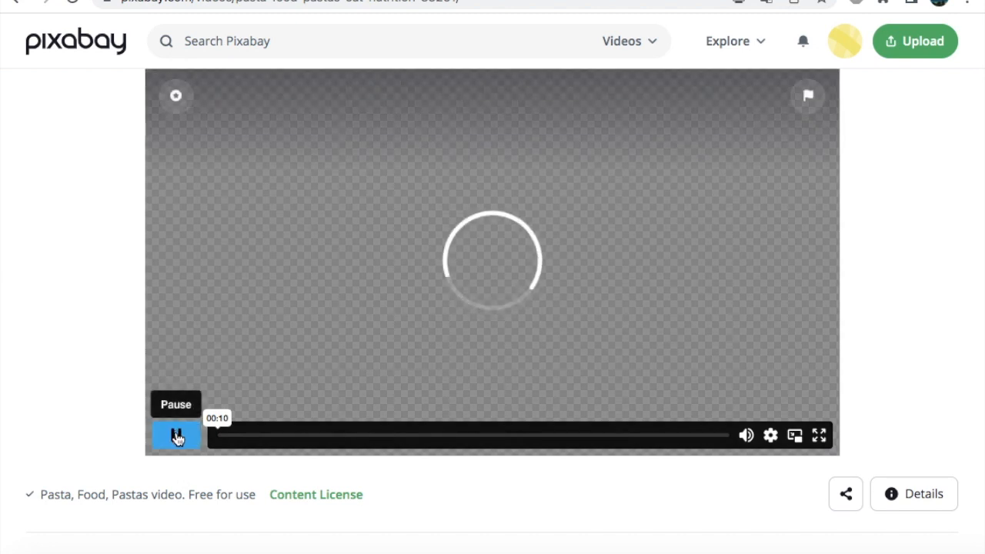
left_click(176, 437)
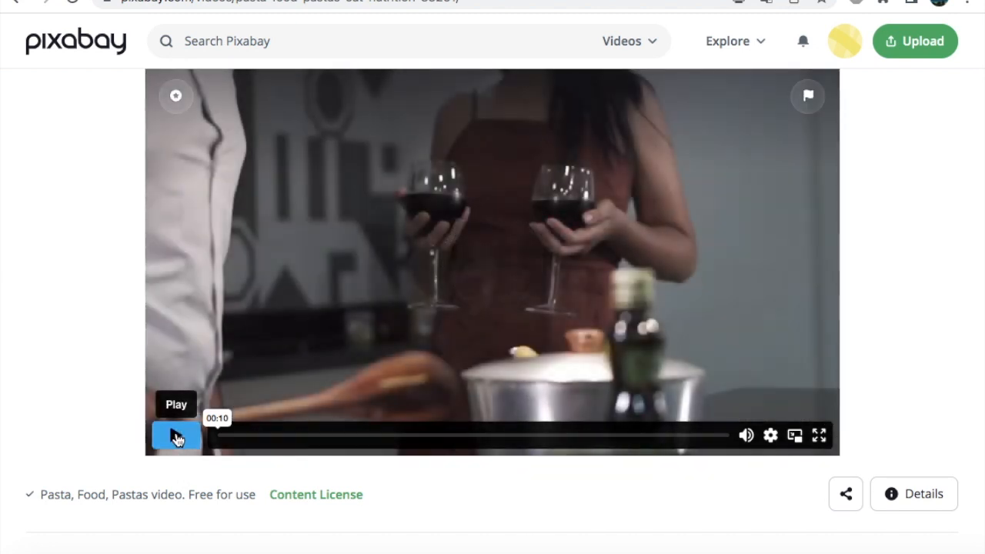
left_click(177, 437)
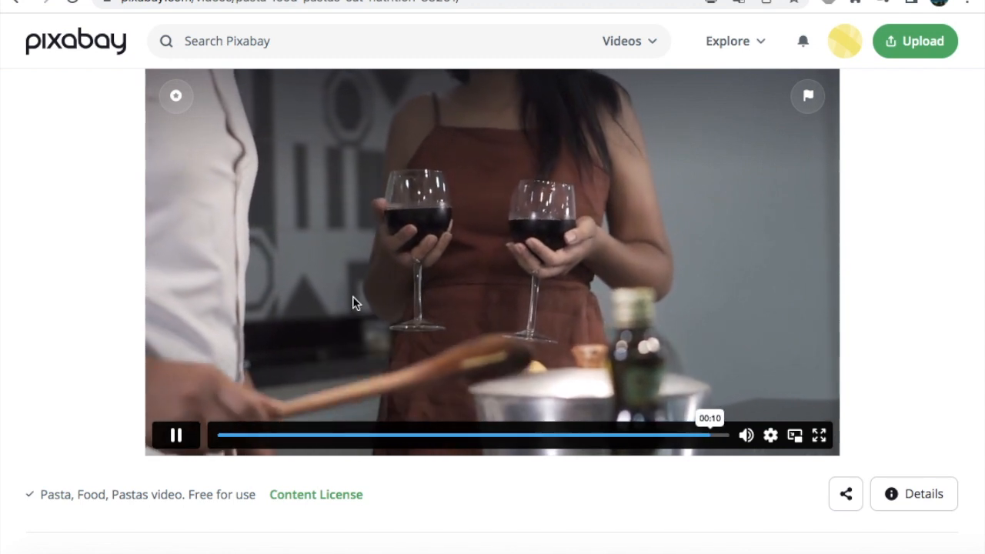
scroll(61, 214, "up", 2)
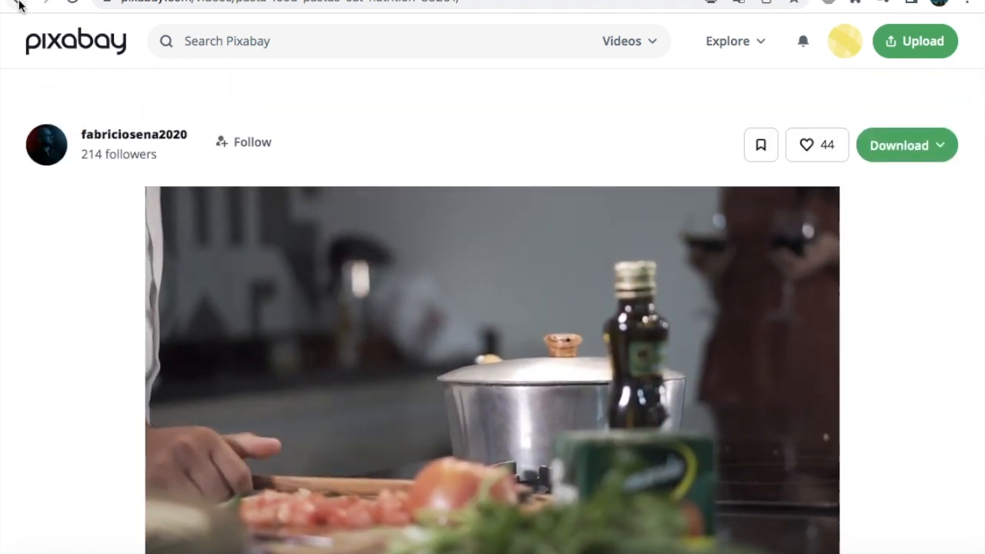
left_click(18, 4)
Look through the remaining royalty-free Italian restaurant videos to the end of the results
scroll(283, 274, "down", 10)
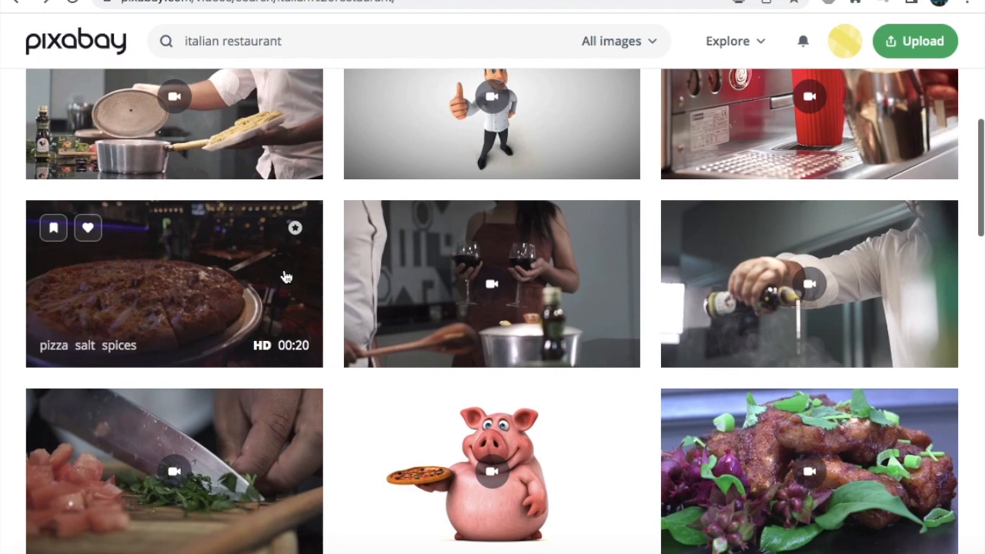
scroll(285, 275, "down", 5)
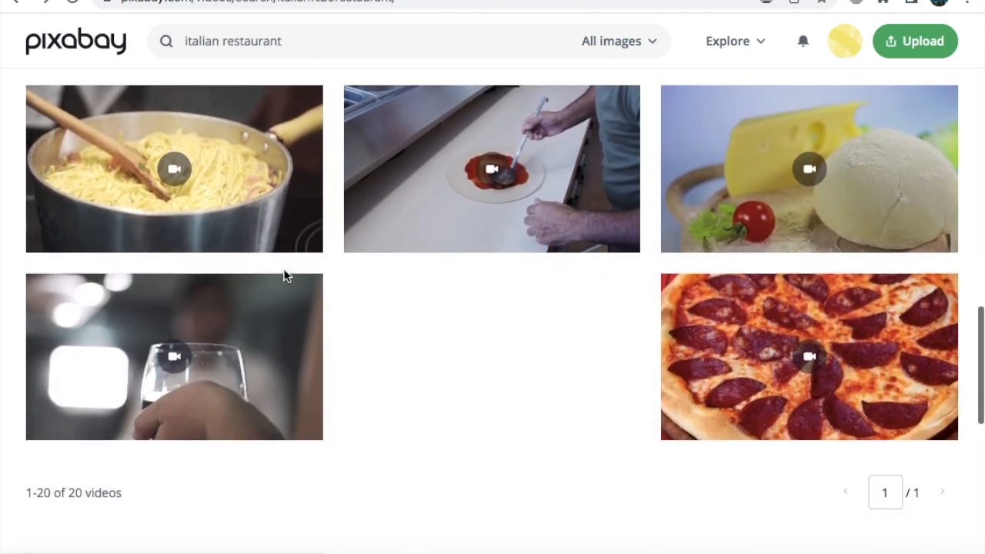
scroll(285, 277, "up", 1)
scroll(285, 275, "up", 15)
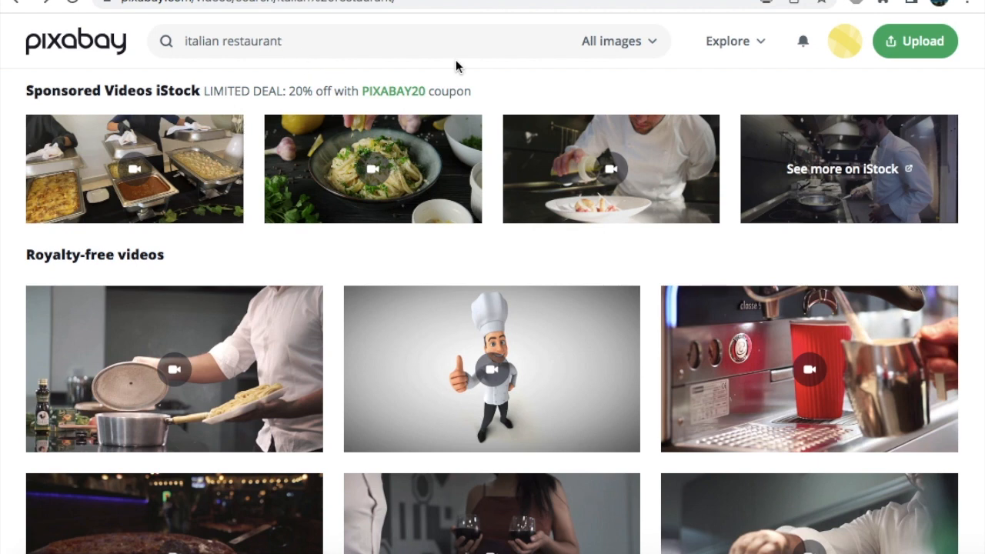
scroll(198, 138, "up", 3)
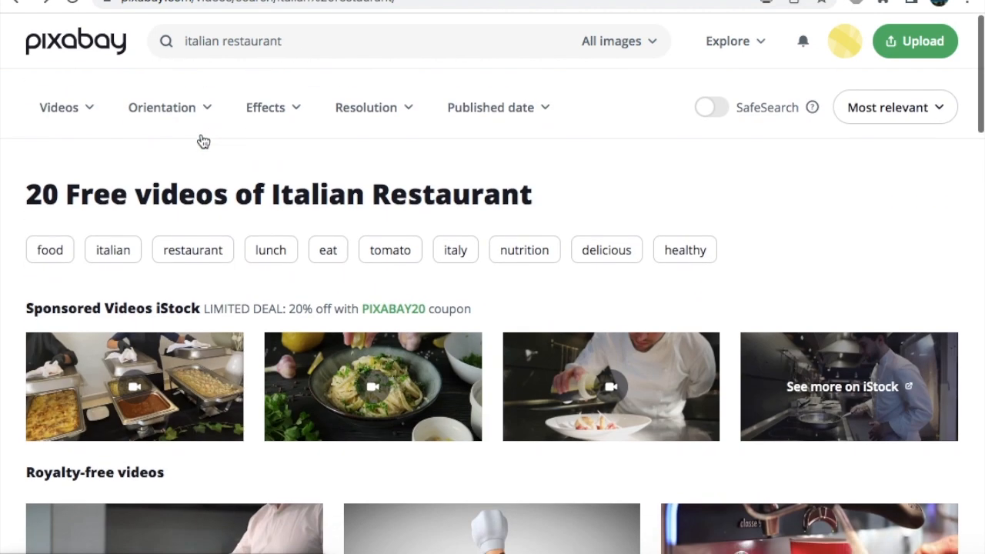
Filter the Italian restaurant videos by the Slow motion effect and look through the resulting page
left_click(292, 112)
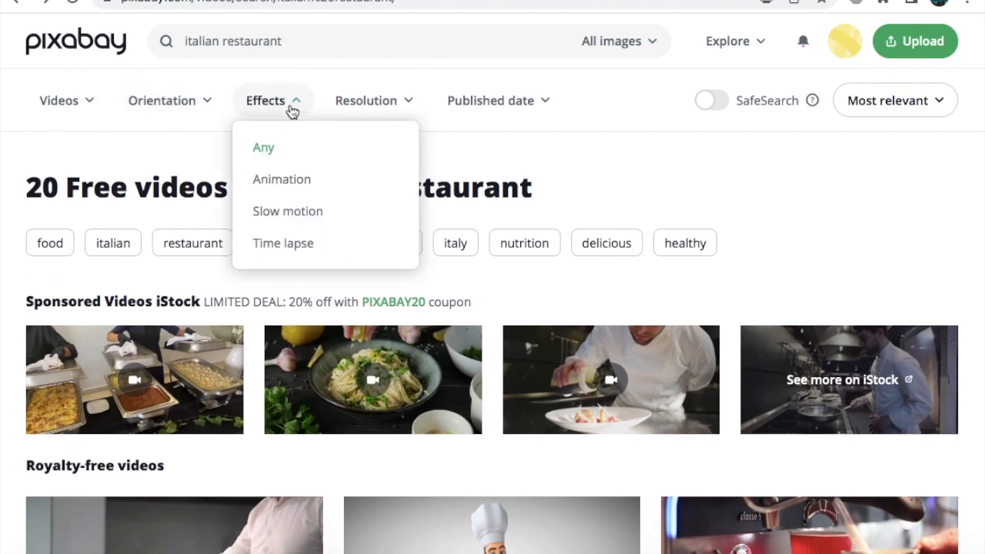
left_click(283, 213)
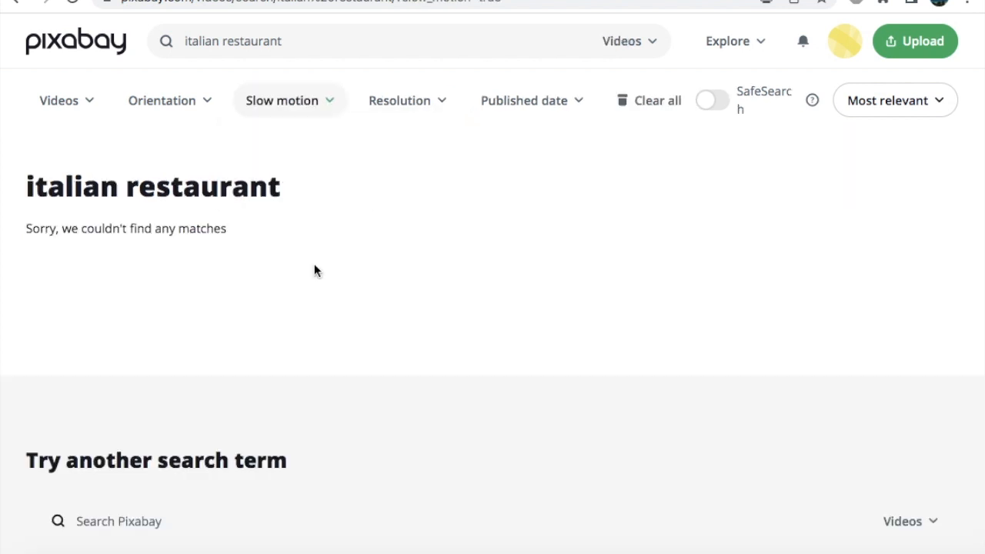
scroll(367, 380, "down", 6)
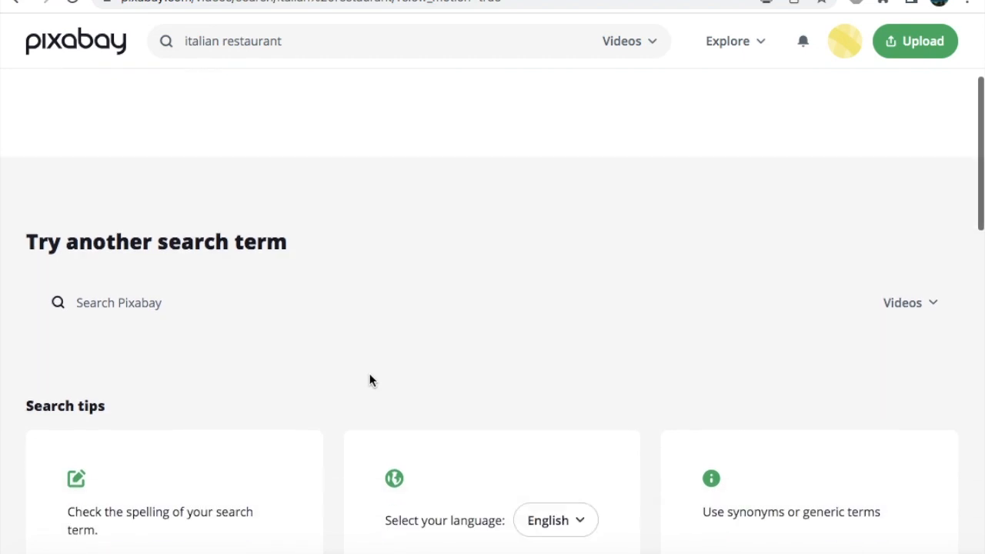
scroll(369, 380, "down", 5)
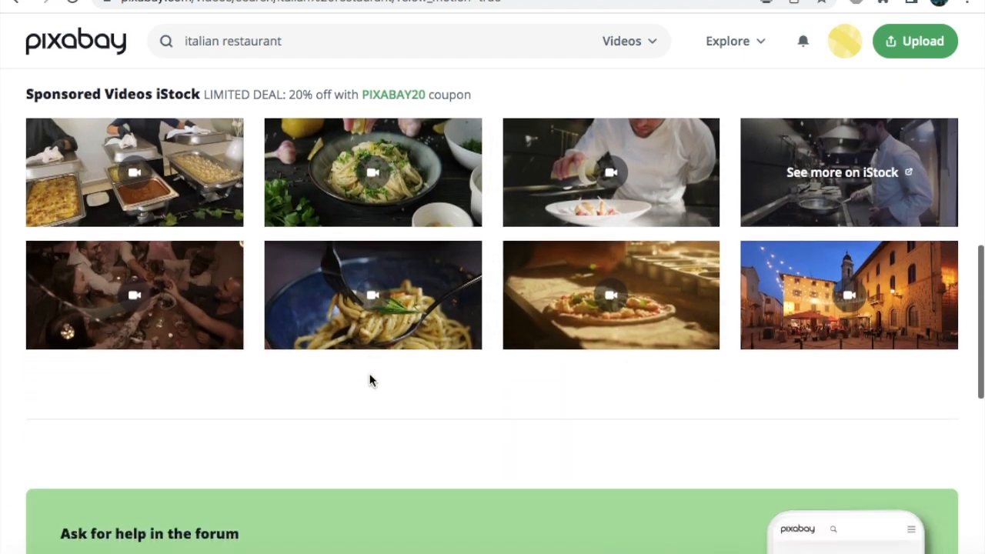
scroll(369, 380, "up", 6)
scroll(370, 377, "up", 2)
Broaden the video search to "restaurant" and look through the royalty-free results
double_click(205, 42)
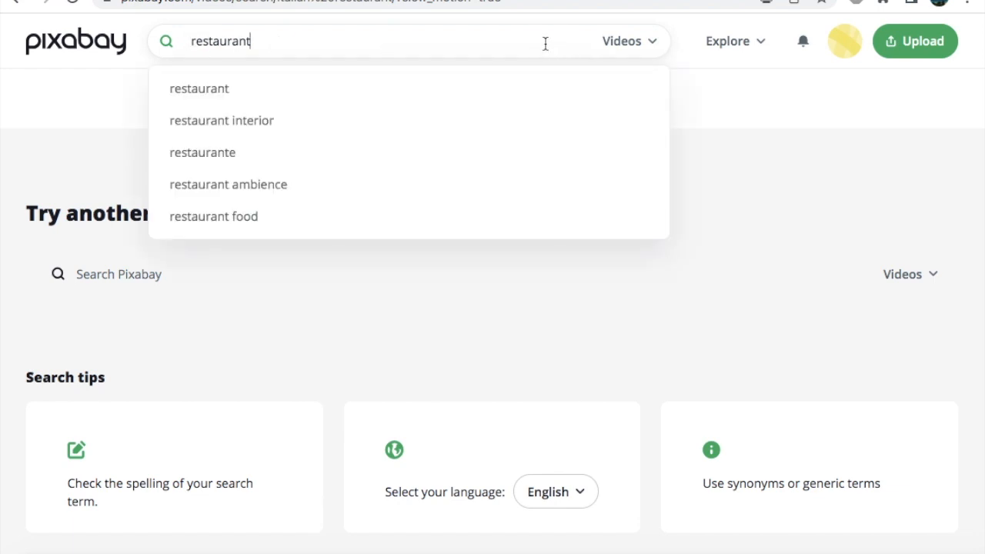
key("Return")
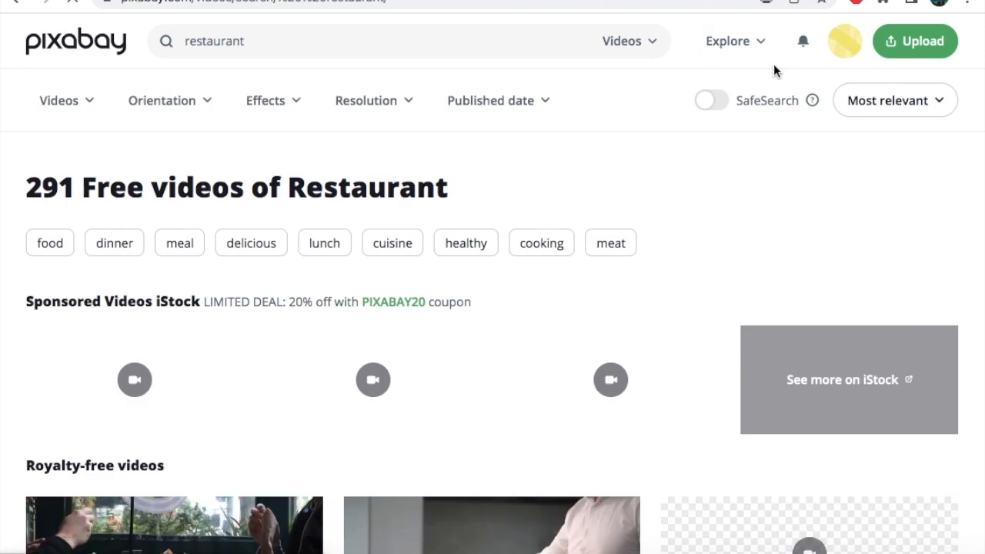
scroll(689, 216, "down", 6)
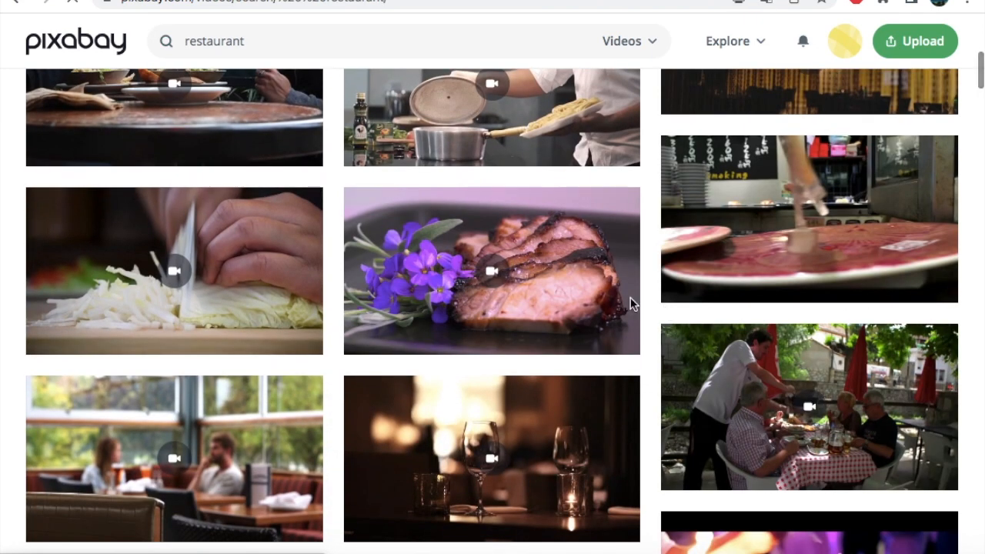
Open the roast pork video with the purple flowers from the results and play it
mouse_move(534, 288)
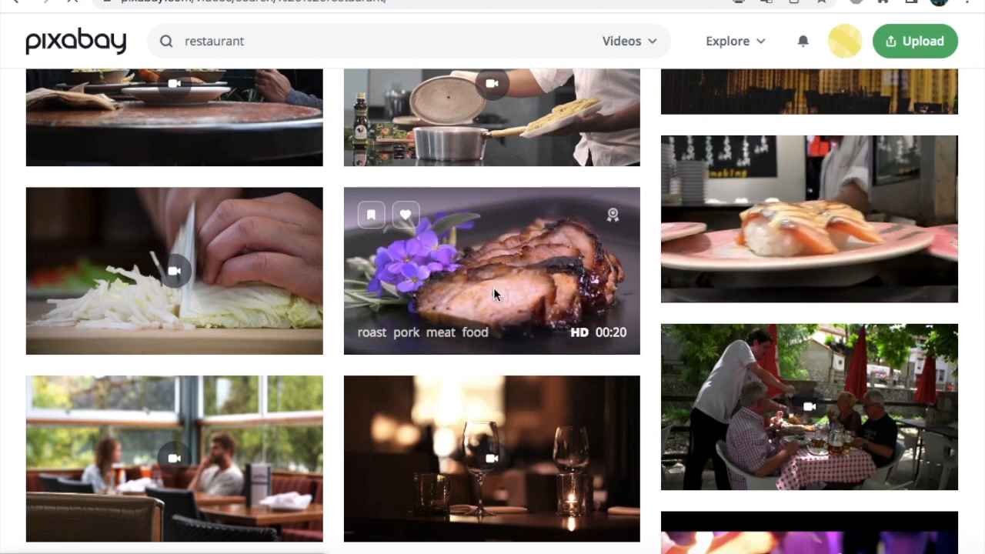
left_click(495, 294)
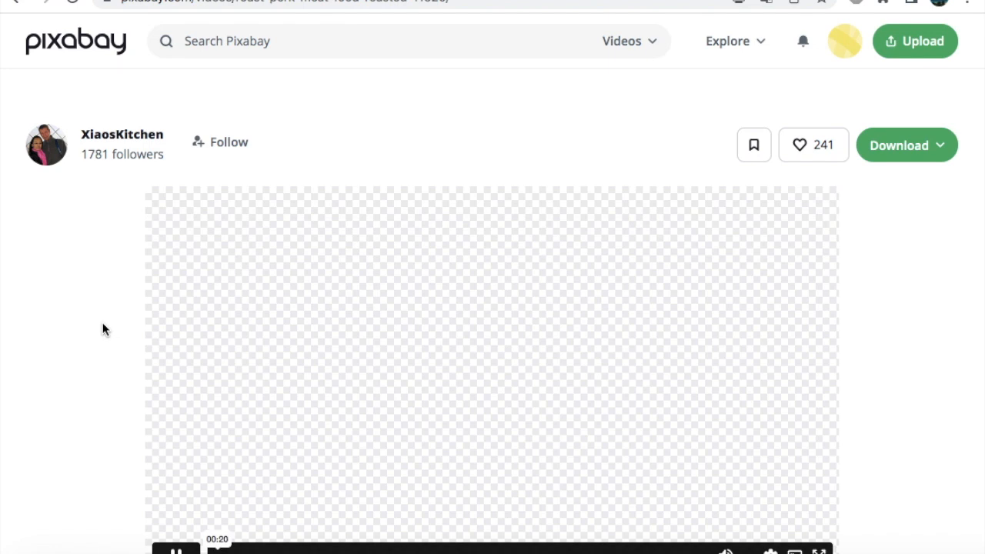
scroll(103, 324, "down", 1)
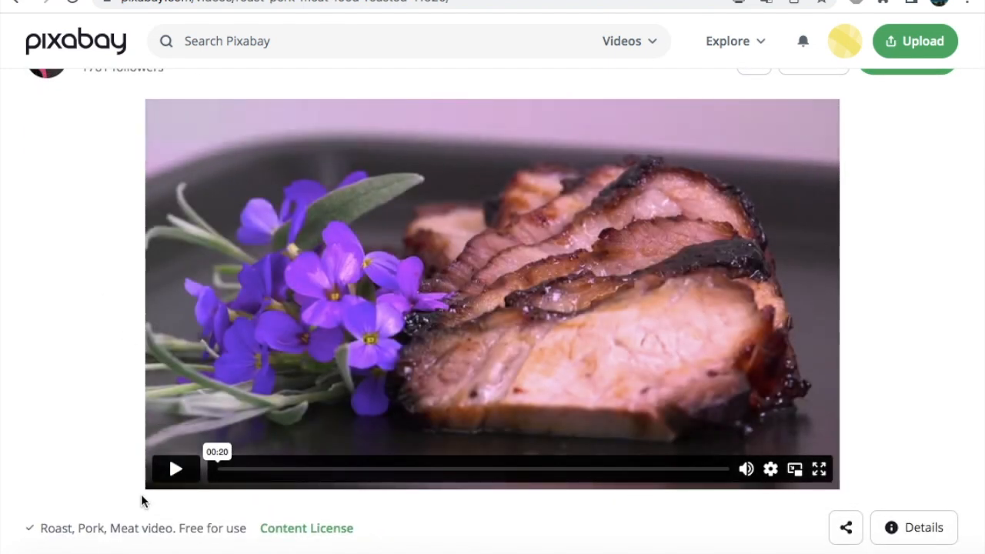
left_click(175, 471)
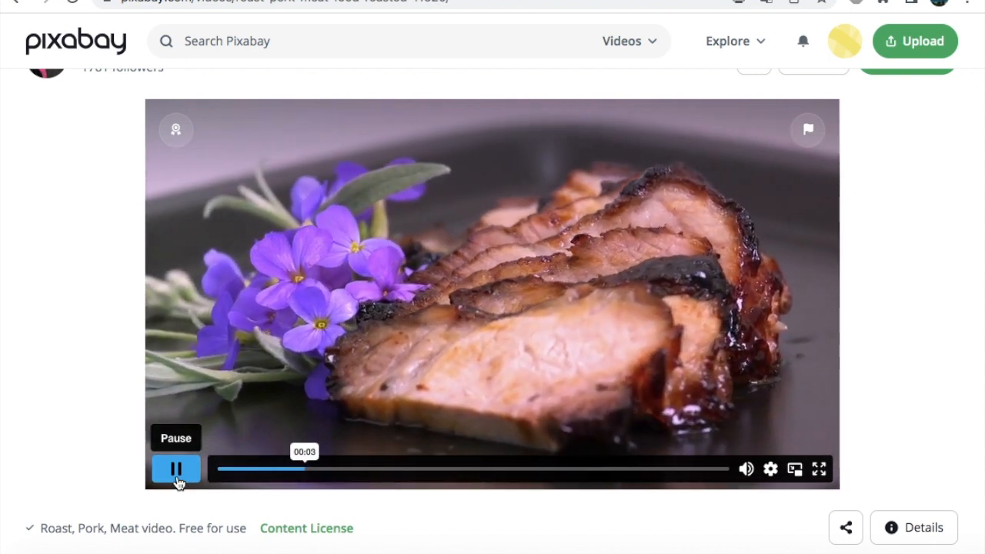
Start downloading the roast pork video as a 960×540 MP4
scroll(869, 259, "up", 1)
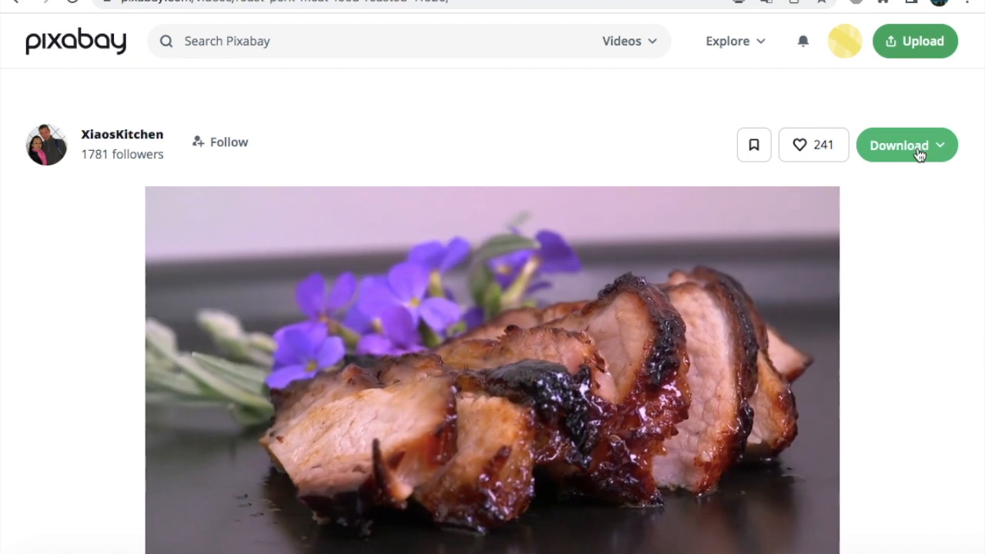
left_click(916, 151)
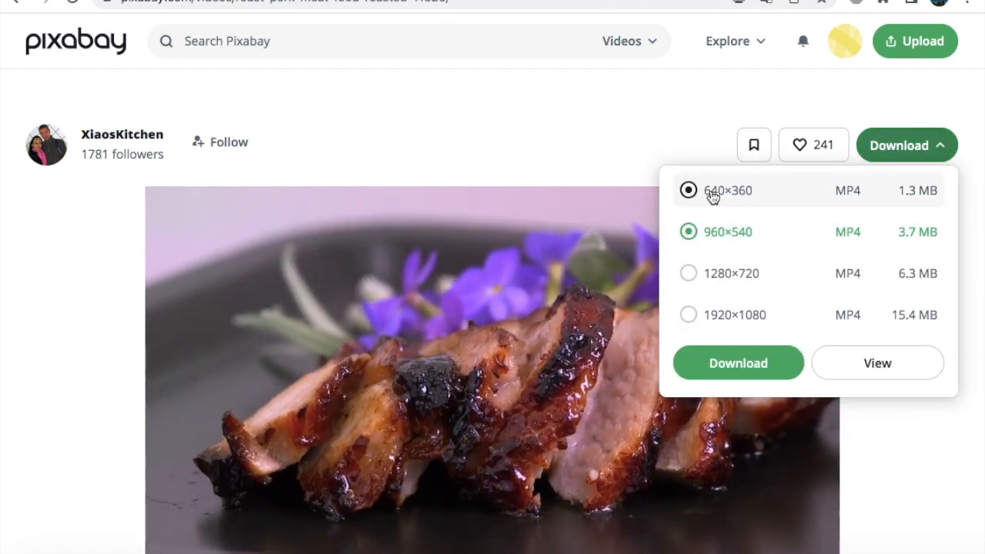
left_click(693, 283)
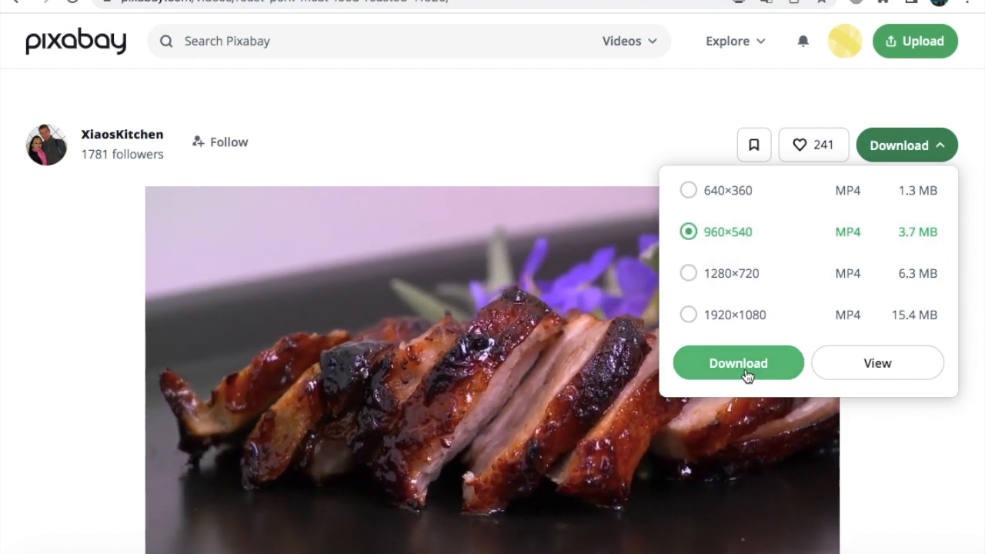
left_click(746, 374)
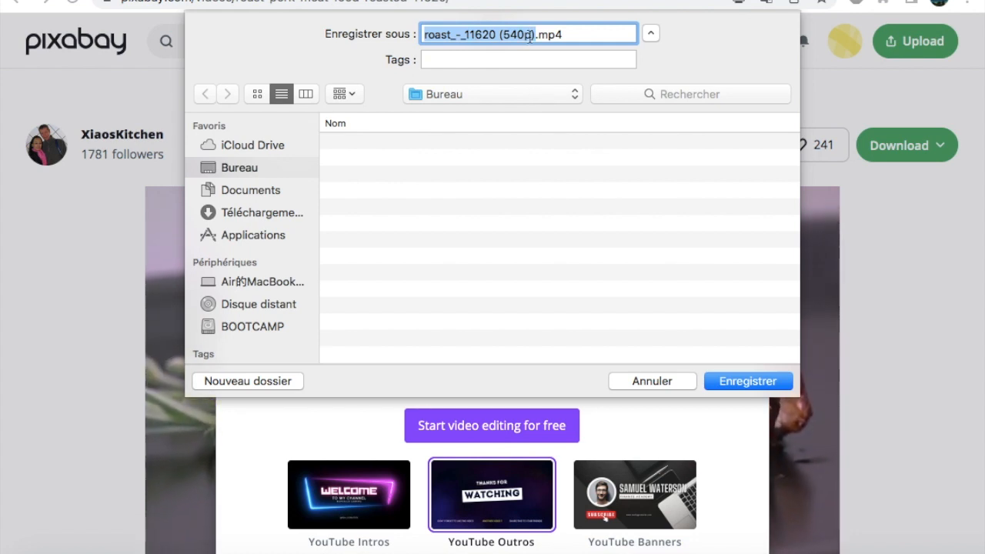
Name the download video-restaurant.mp4 and save it in the Bureau folder
type("vido")
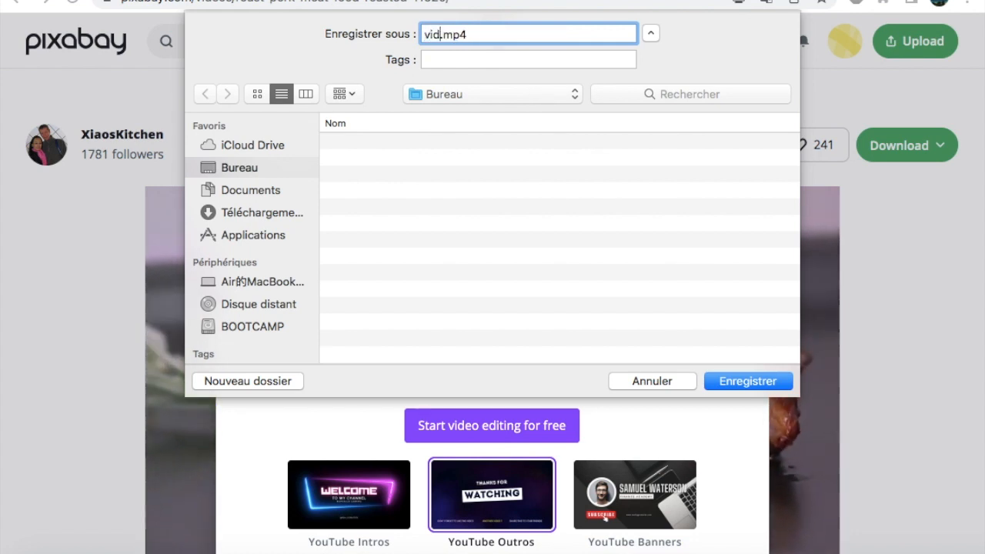
key("BackSpace")
type("eo-restaurant")
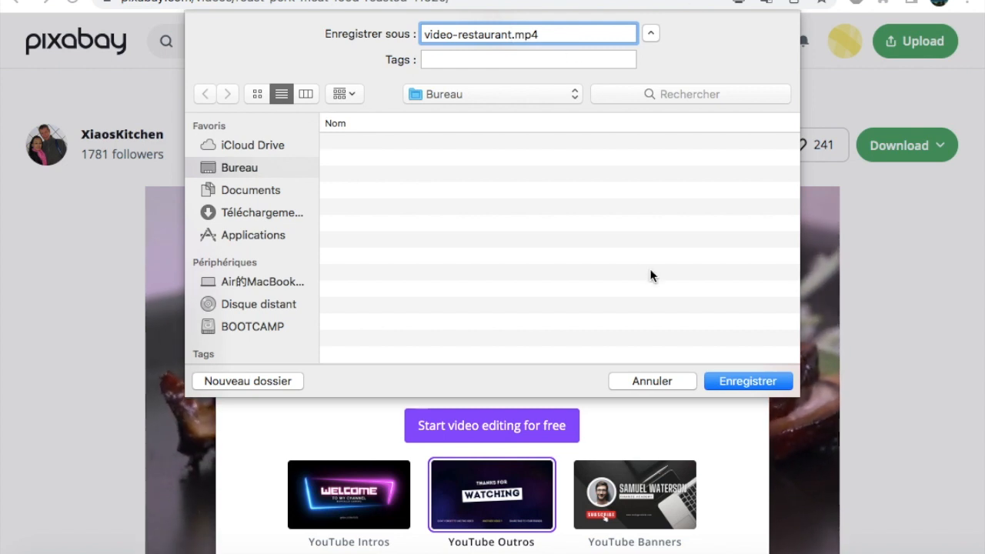
left_click(737, 381)
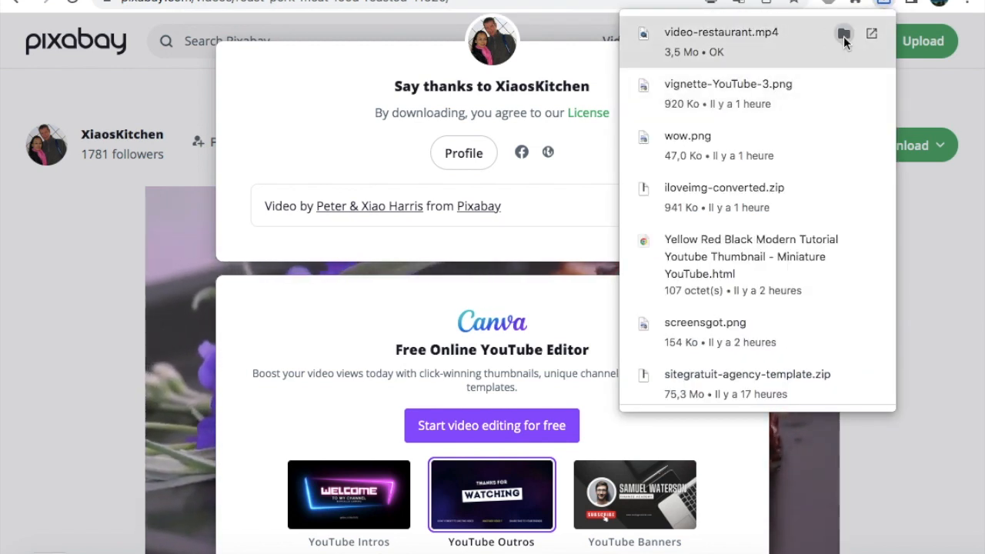
Open the downloaded video-restaurant.mp4 from its folder and play it with the other windows out of the way
left_click(843, 35)
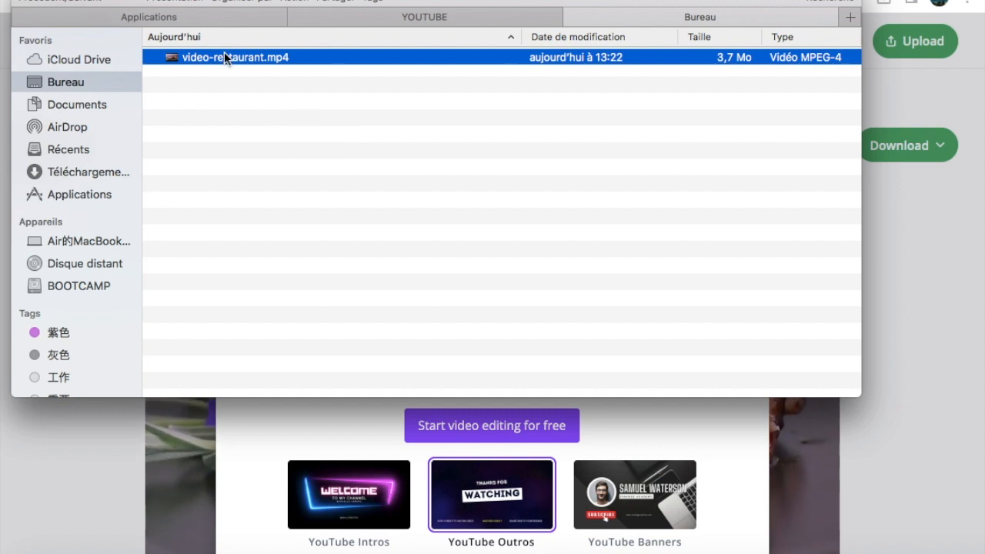
double_click(201, 58)
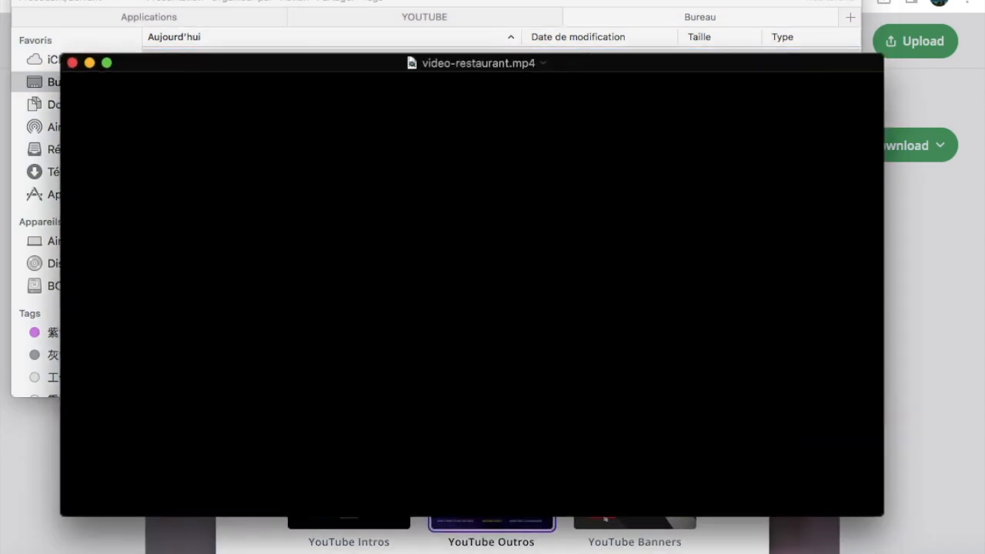
left_click(41, 0)
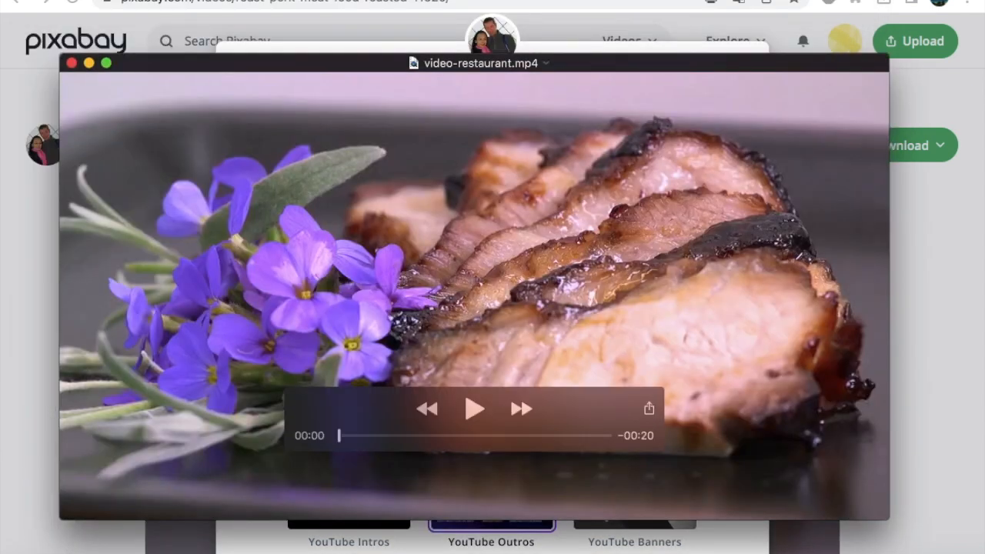
left_click(32, 0)
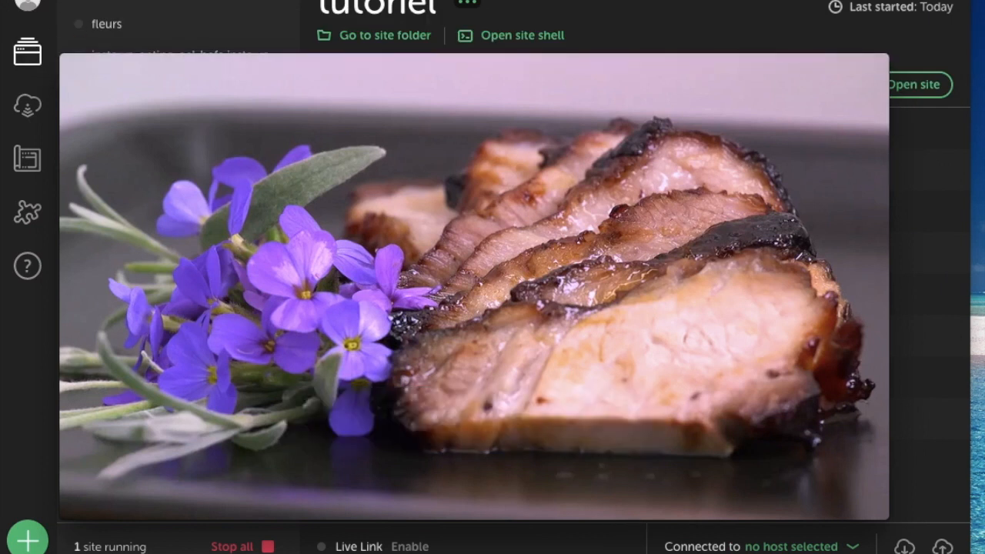
left_click(29, 0)
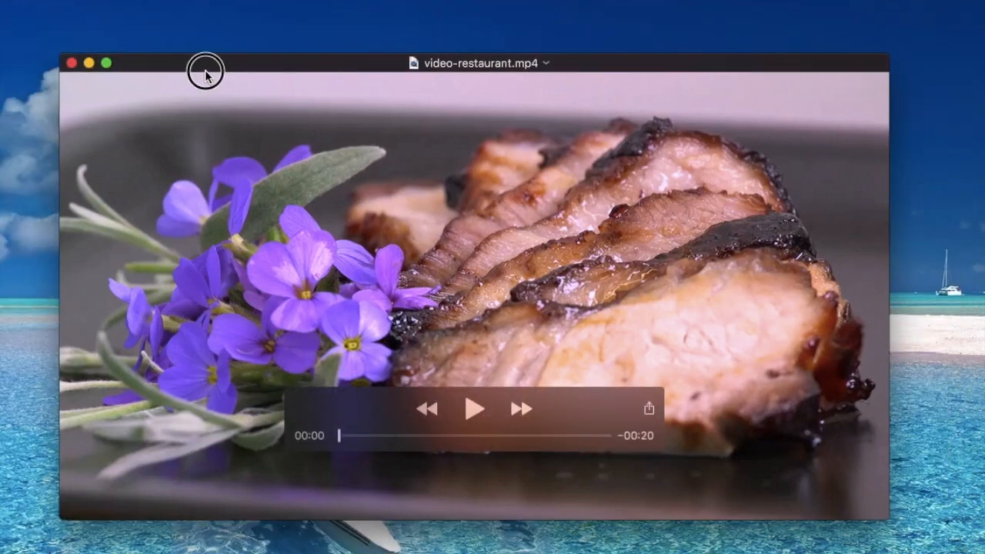
left_click_drag(203, 71, 257, 32)
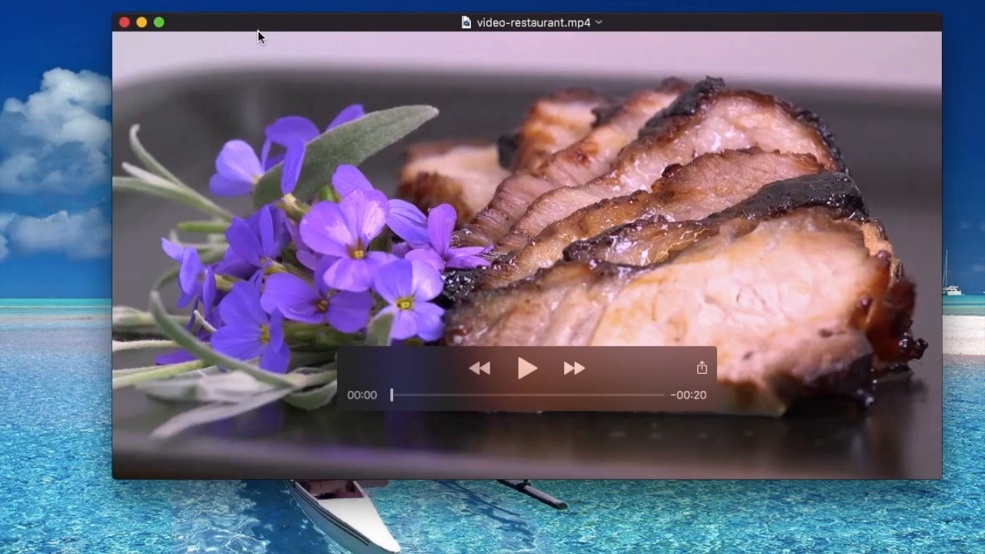
left_click(529, 361)
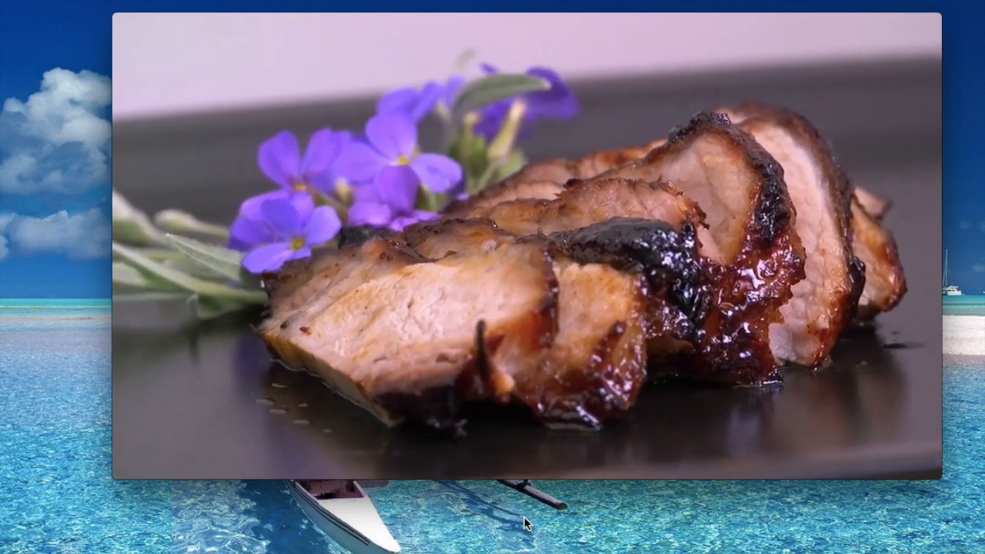
Close the video-restaurant.mp4 player, switch back to Chrome and dismiss Pixabay's thank-you popup for the download
mouse_move(422, 345)
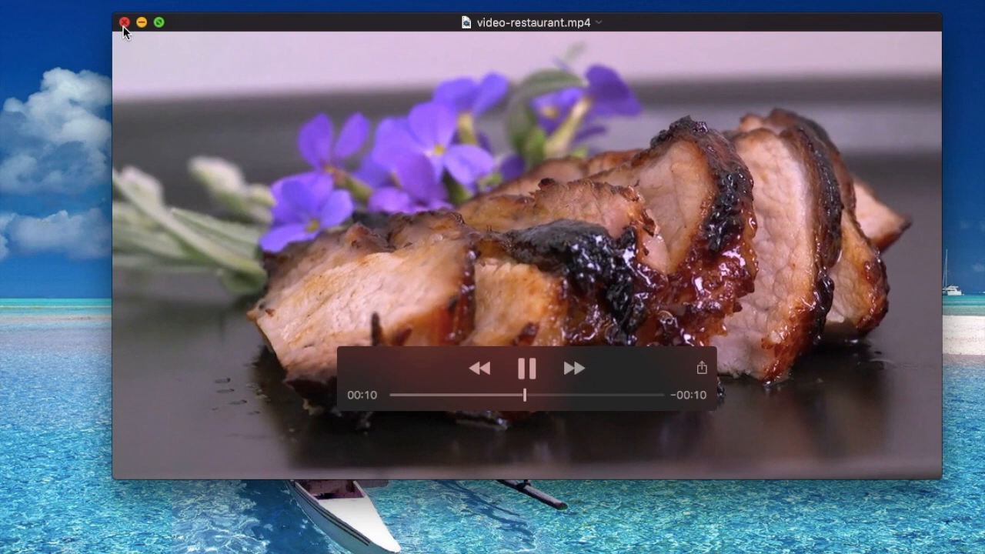
left_click(124, 23)
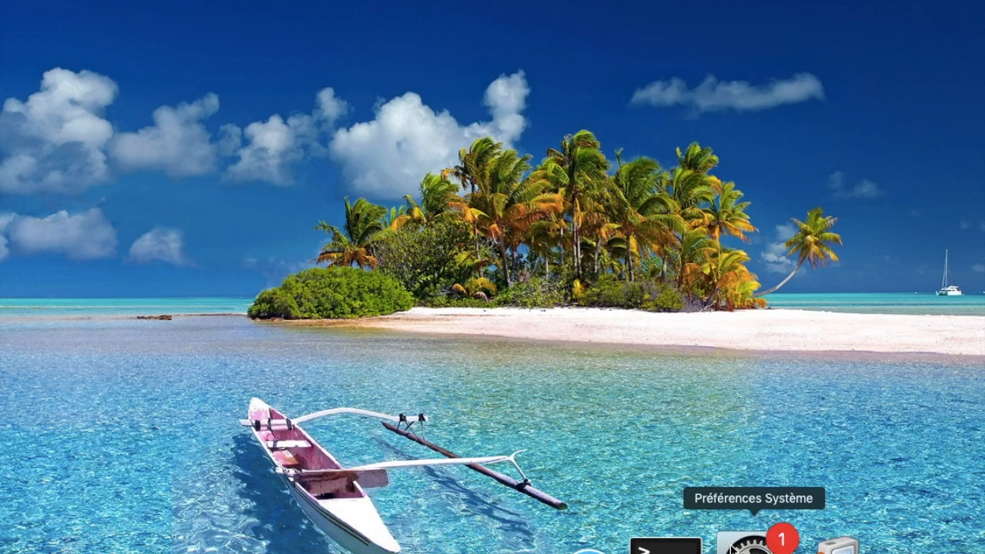
left_click(642, 546)
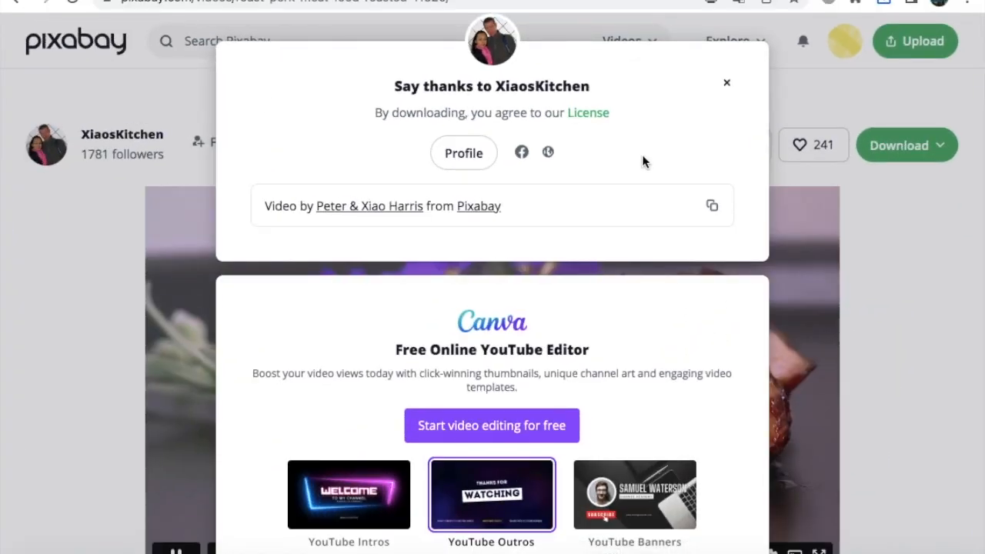
left_click(725, 83)
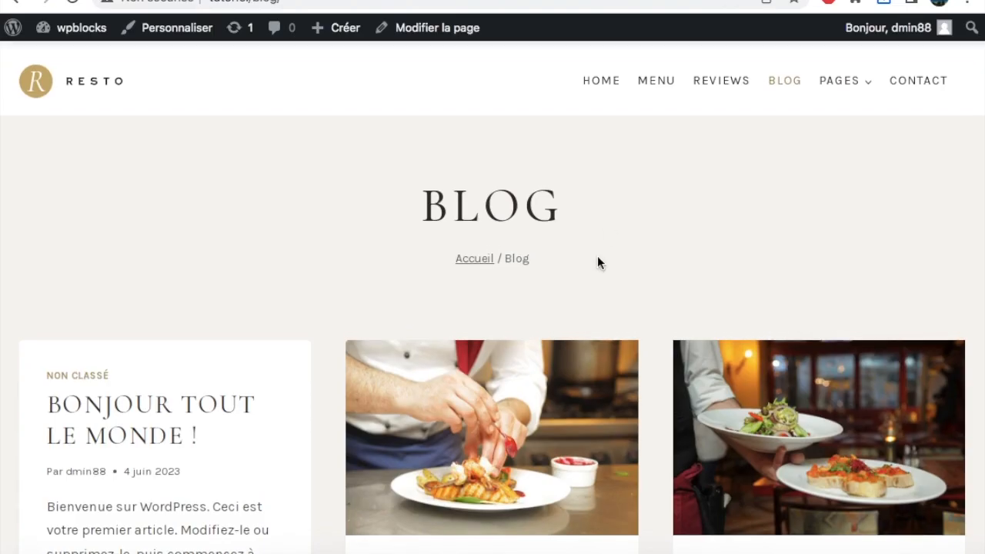
Examine the restaurant site's Blog page, from the header and article cards to the footer columns
scroll(597, 255, "down", 3)
scroll(597, 261, "down", 15)
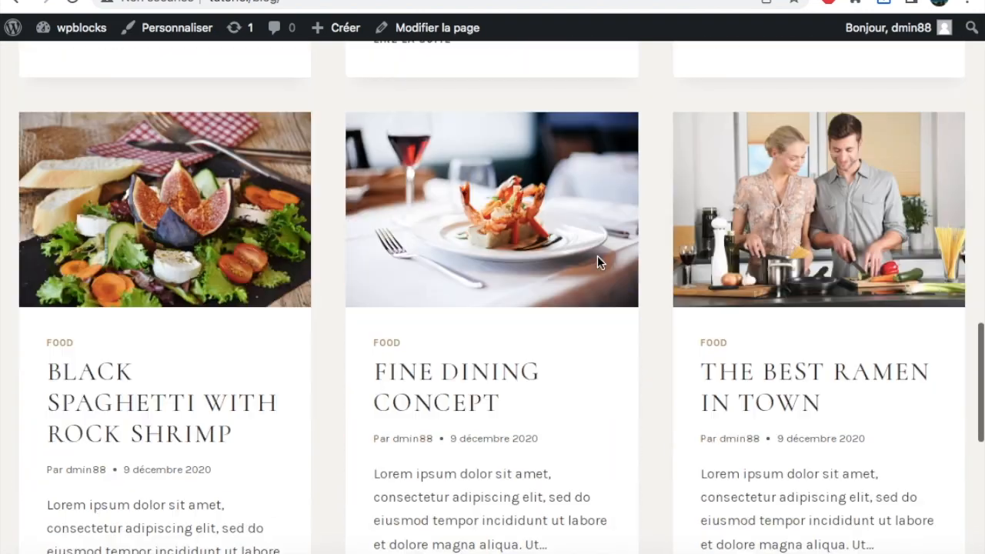
scroll(598, 261, "down", 3)
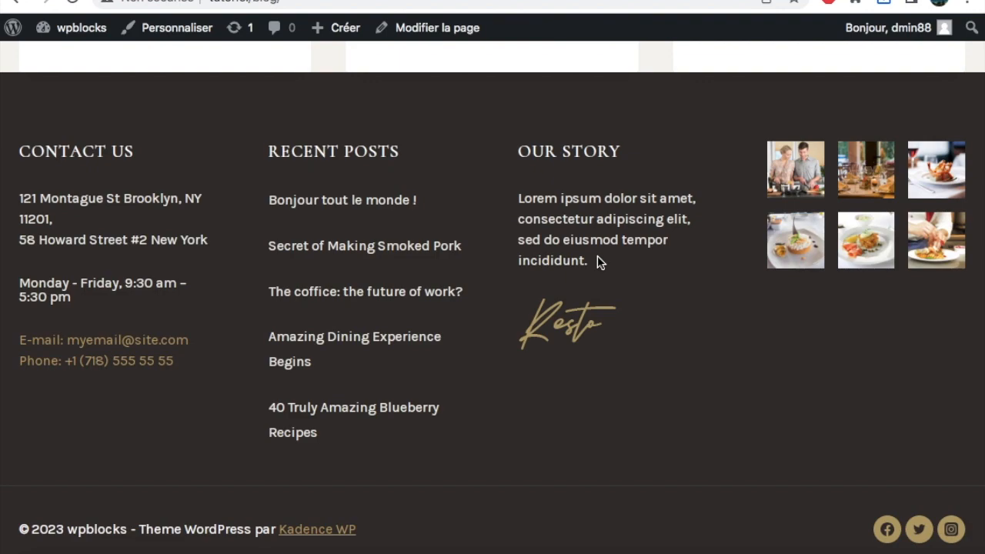
scroll(597, 256, "up", 15)
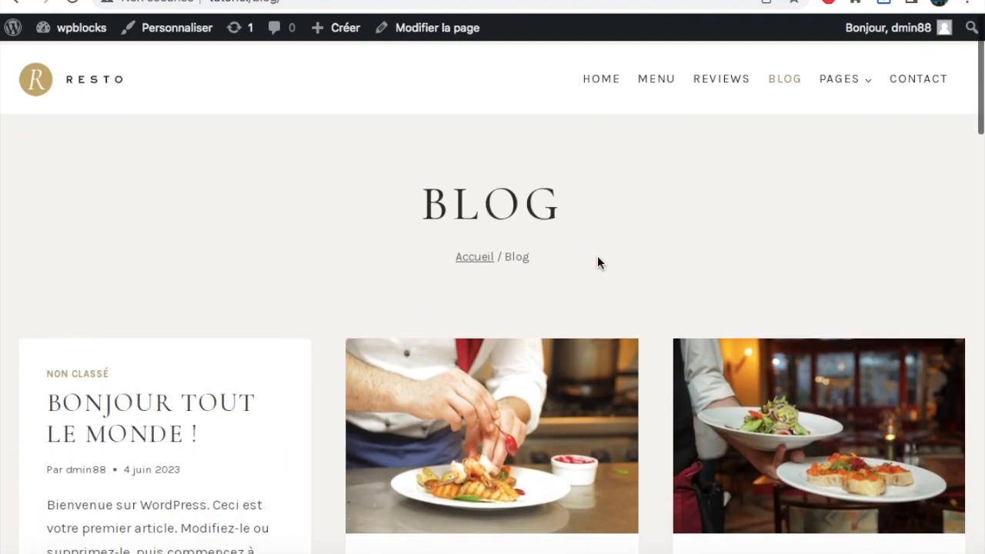
scroll(597, 255, "down", 10)
scroll(597, 255, "up", 10)
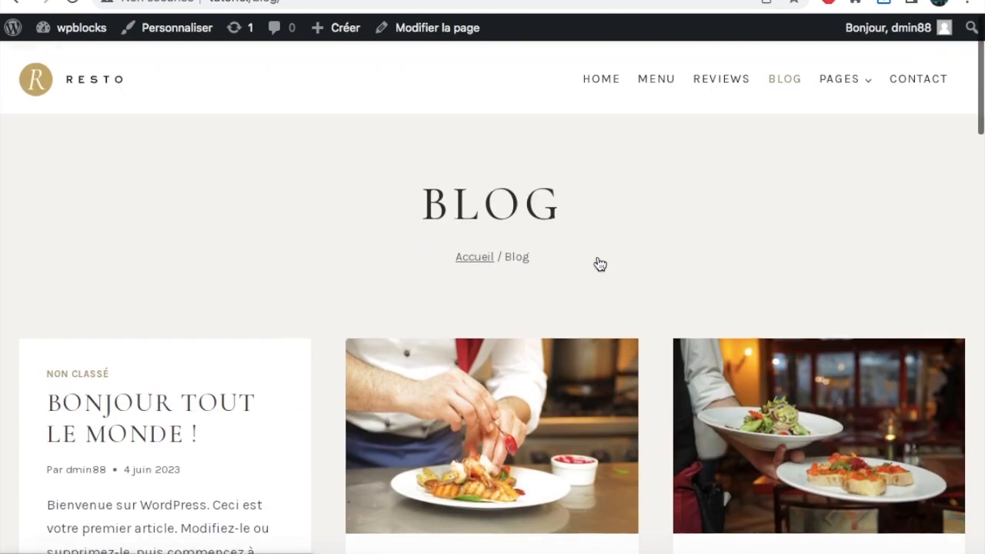
scroll(599, 261, "down", 8)
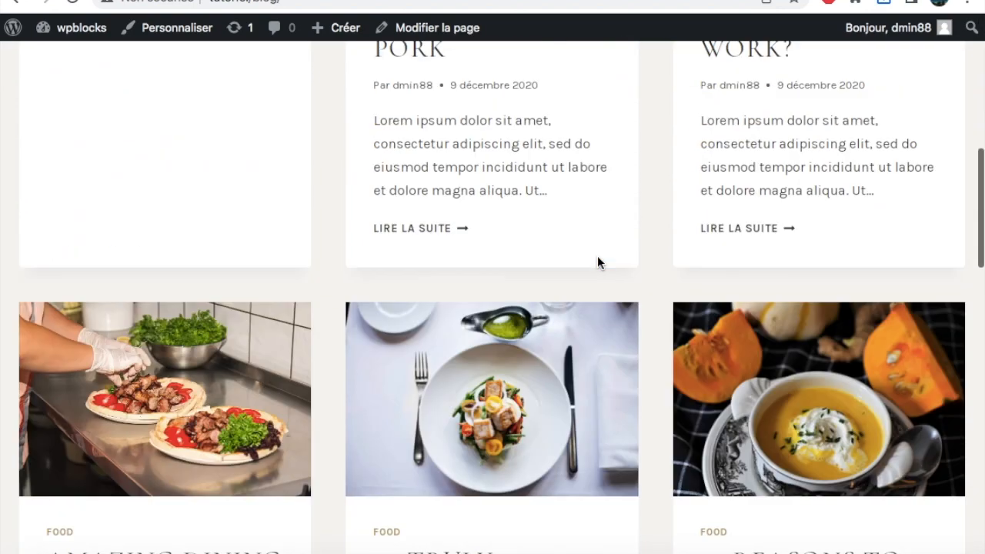
scroll(598, 262, "down", 4)
scroll(598, 261, "up", 12)
scroll(598, 262, "down", 6)
scroll(597, 261, "down", 9)
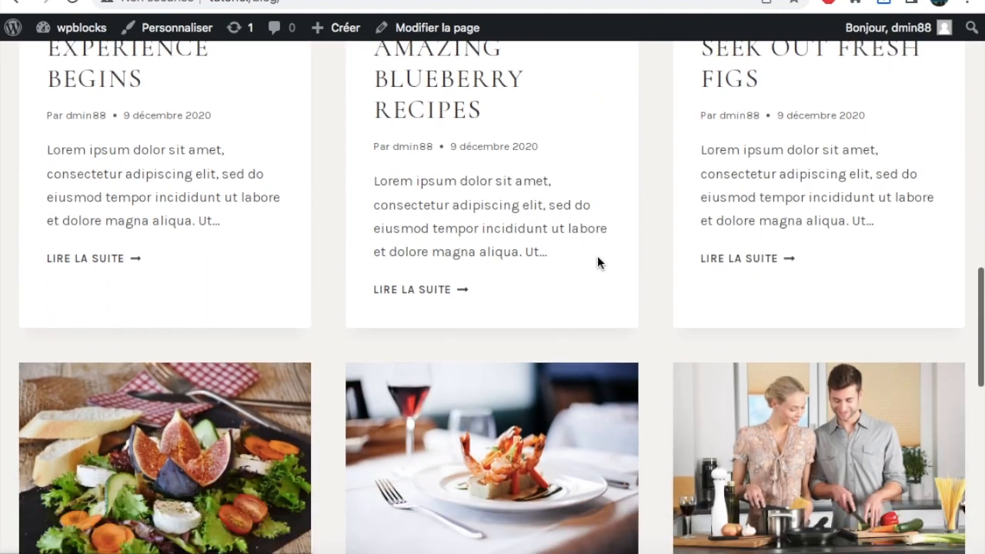
scroll(598, 263, "down", 7)
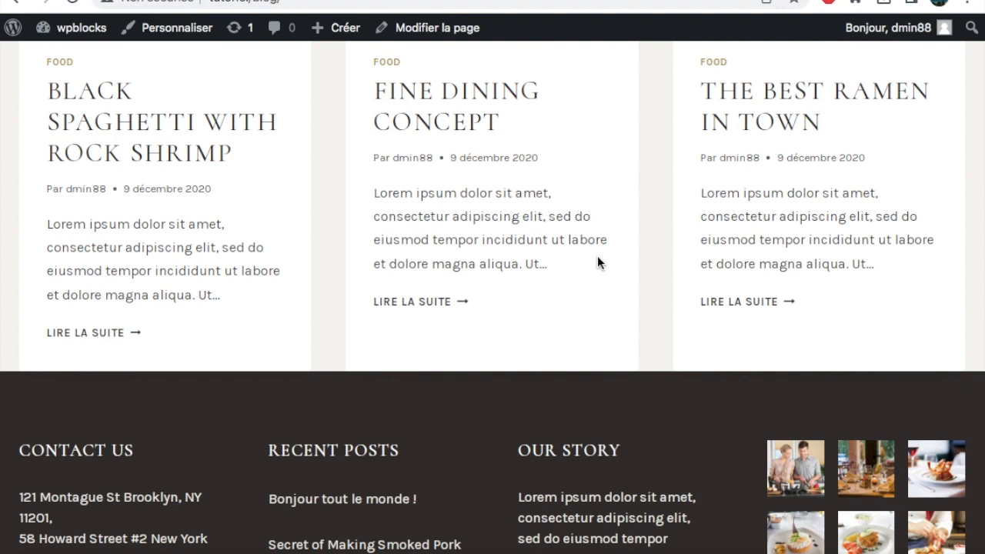
scroll(600, 262, "down", 4)
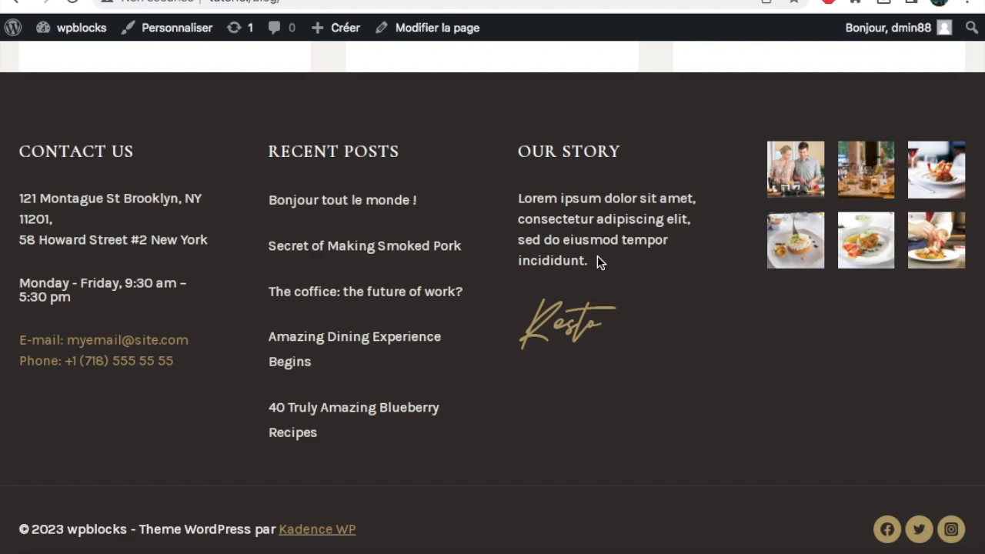
scroll(597, 255, "up", 15)
scroll(599, 263, "down", 12)
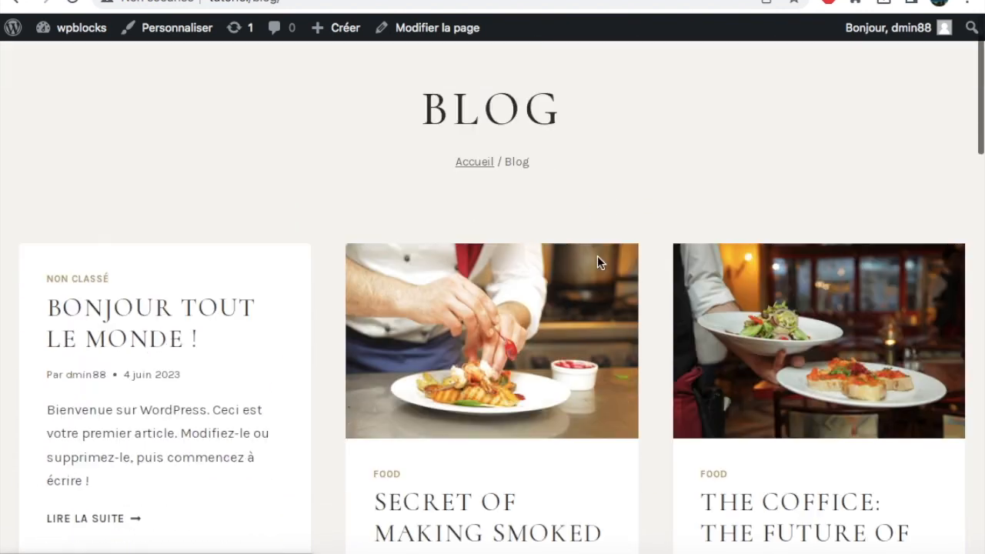
scroll(599, 264, "down", 4)
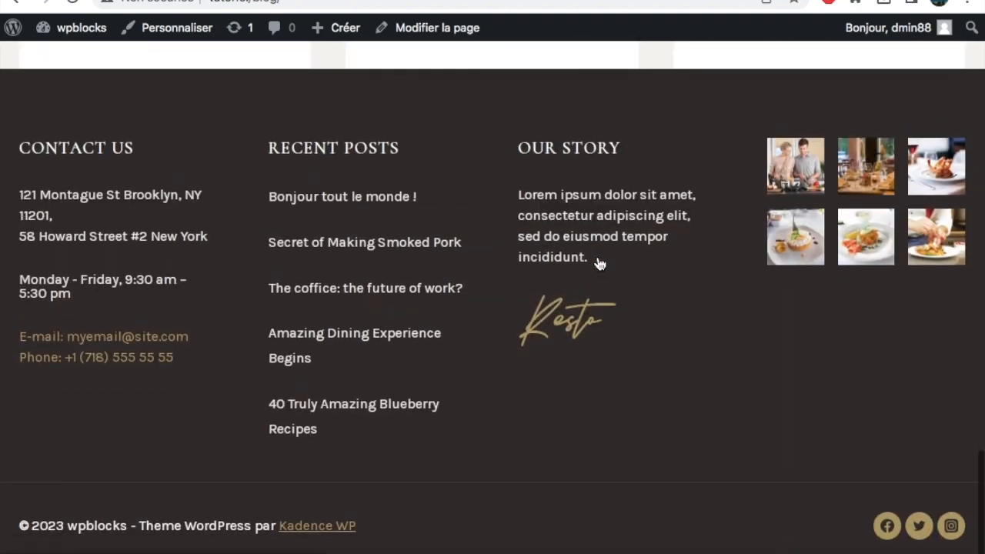
scroll(599, 264, "up", 8)
scroll(599, 264, "up", 2)
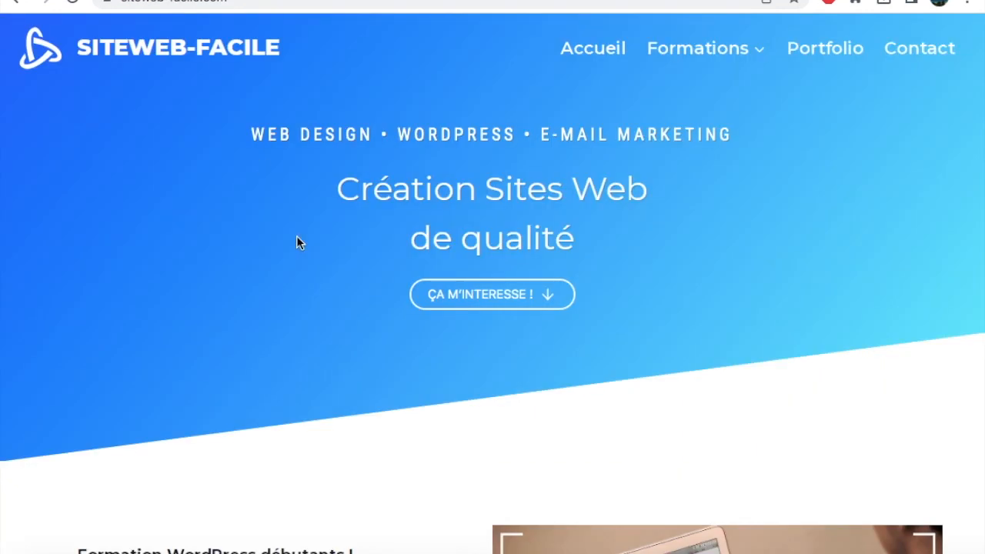
Examine the SITEWEB-FACILE home page, including its header, gallery of example sites, contact form and map
scroll(306, 240, "down", 15)
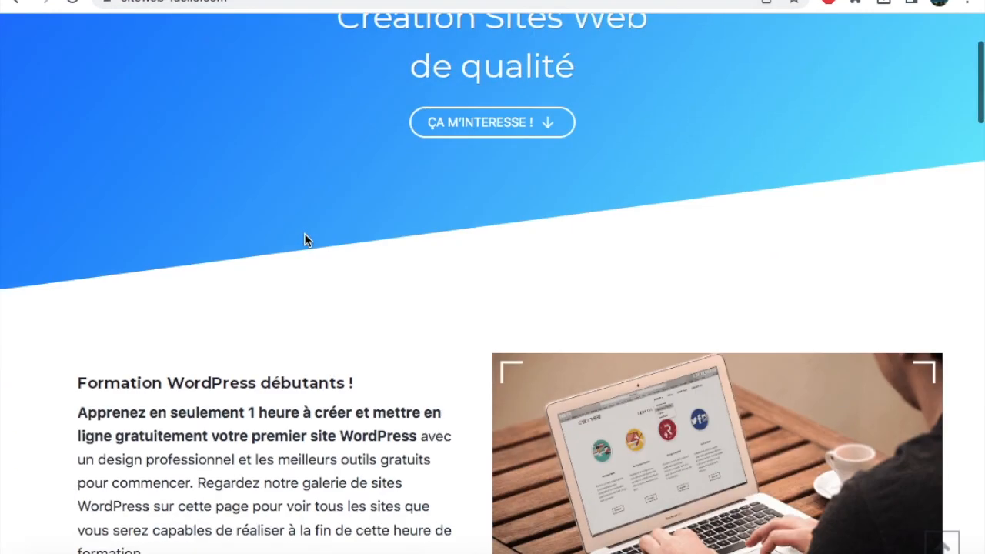
scroll(306, 241, "down", 17)
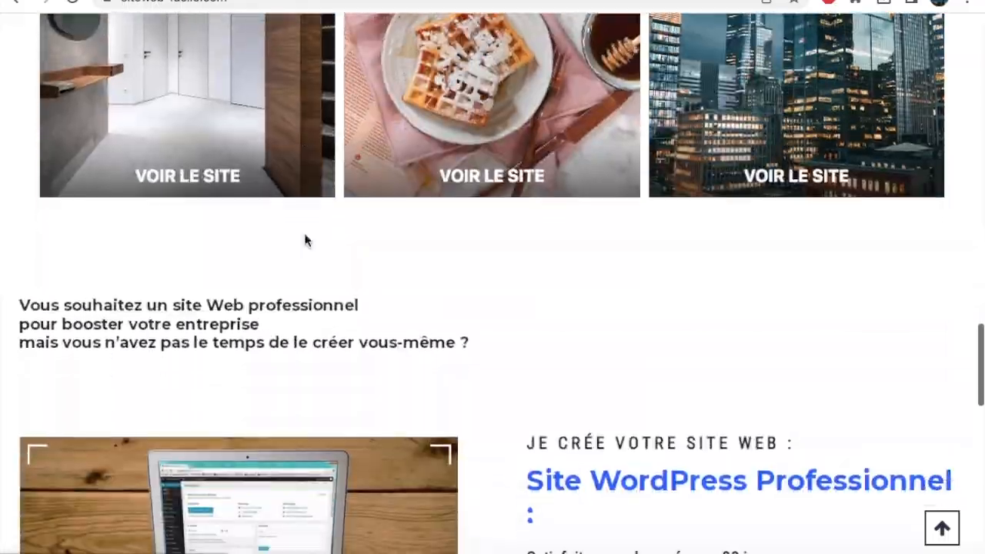
scroll(305, 239, "down", 1)
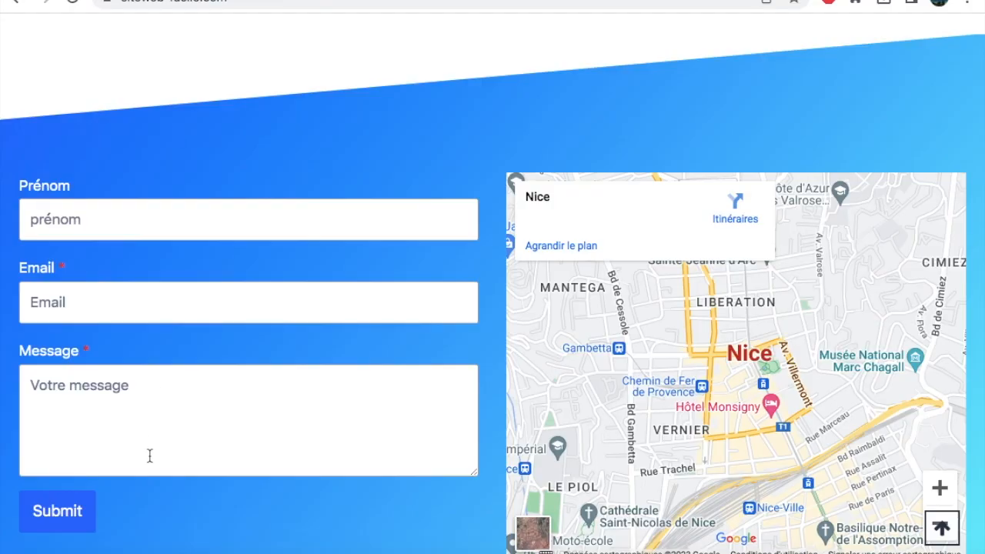
scroll(293, 83, "up", 20)
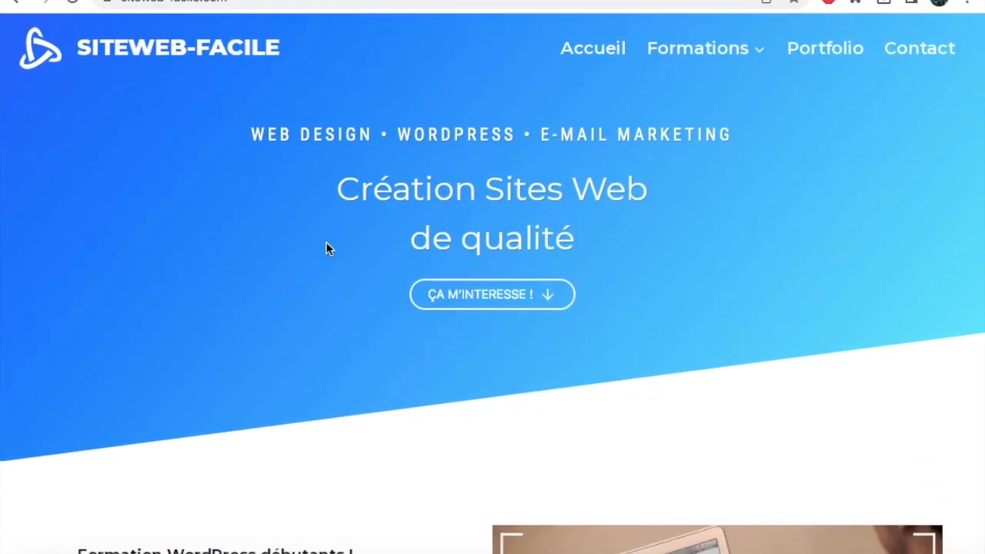
mouse_move(702, 60)
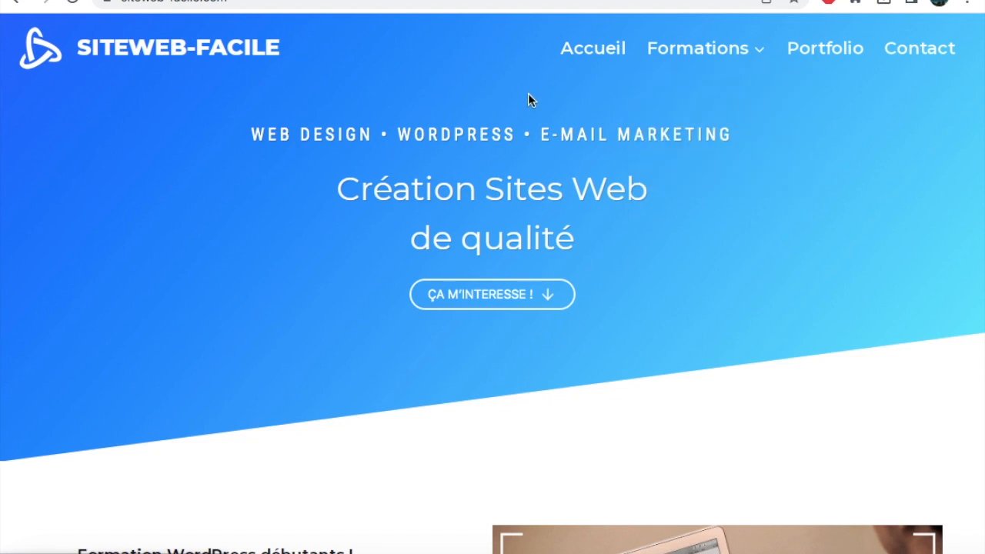
scroll(481, 94, "down", 15)
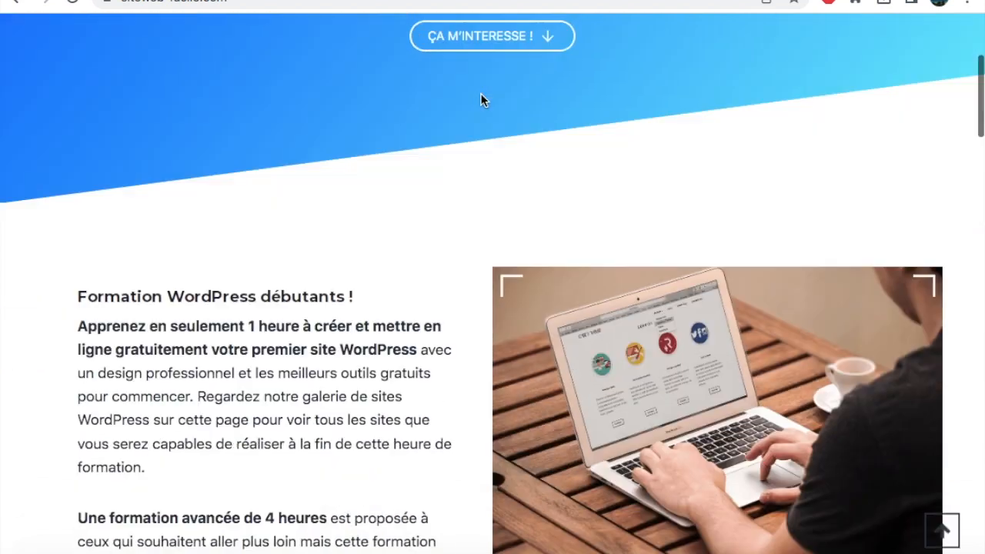
scroll(480, 93, "down", 6)
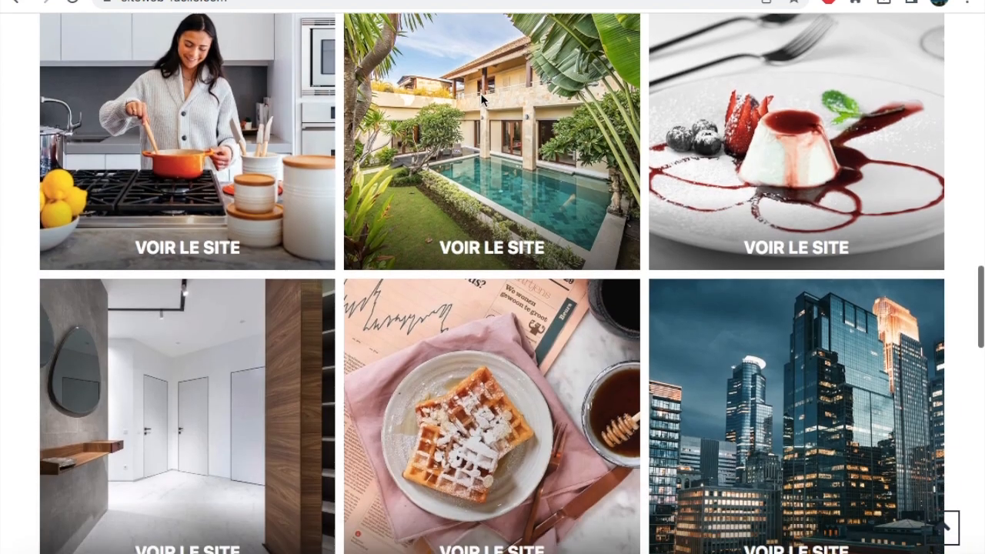
scroll(482, 96, "up", 12)
scroll(480, 94, "up", 8)
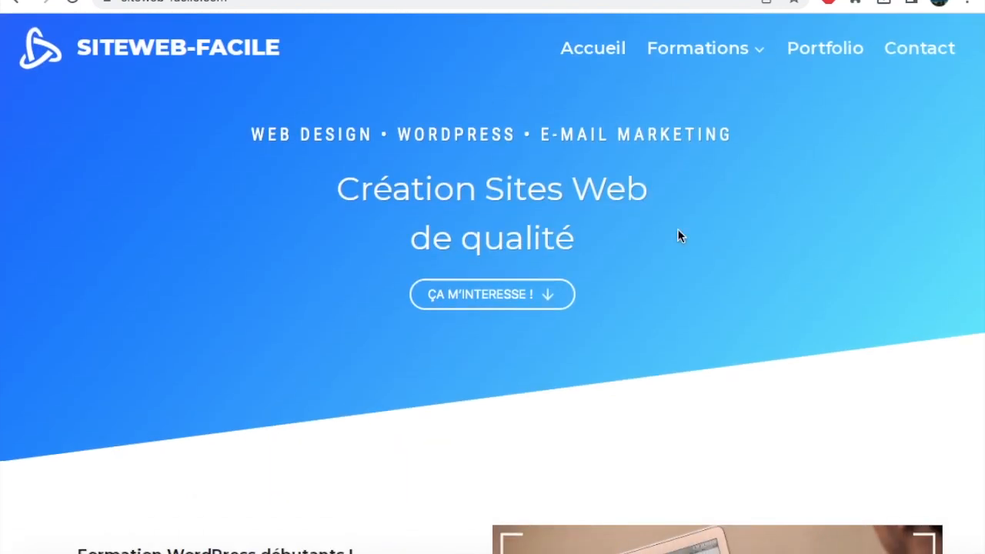
Examine the SITEWEB-FACILE home page's opening banner and the beginners' WordPress training section beneath it
scroll(677, 231, "down", 5)
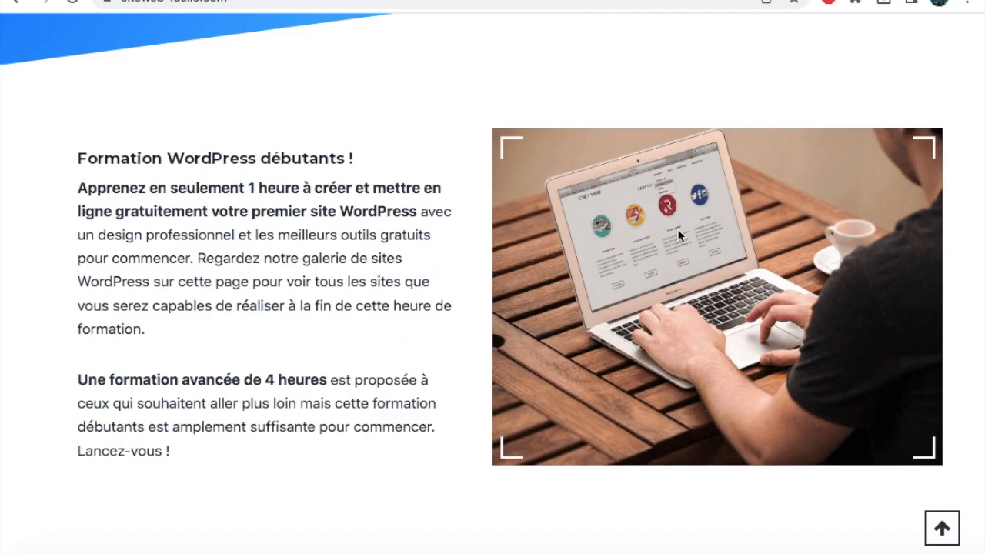
scroll(401, 115, "up", 5)
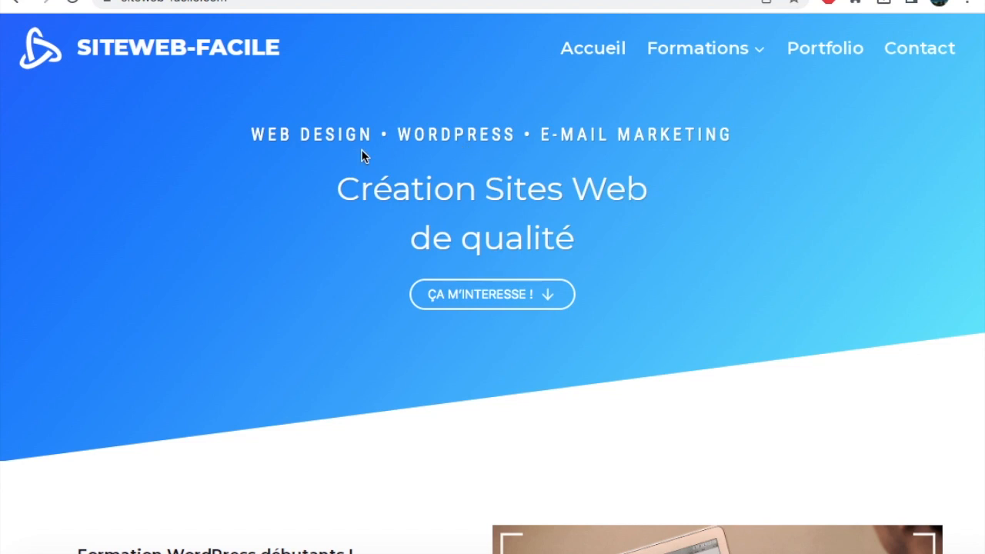
scroll(301, 290, "down", 8)
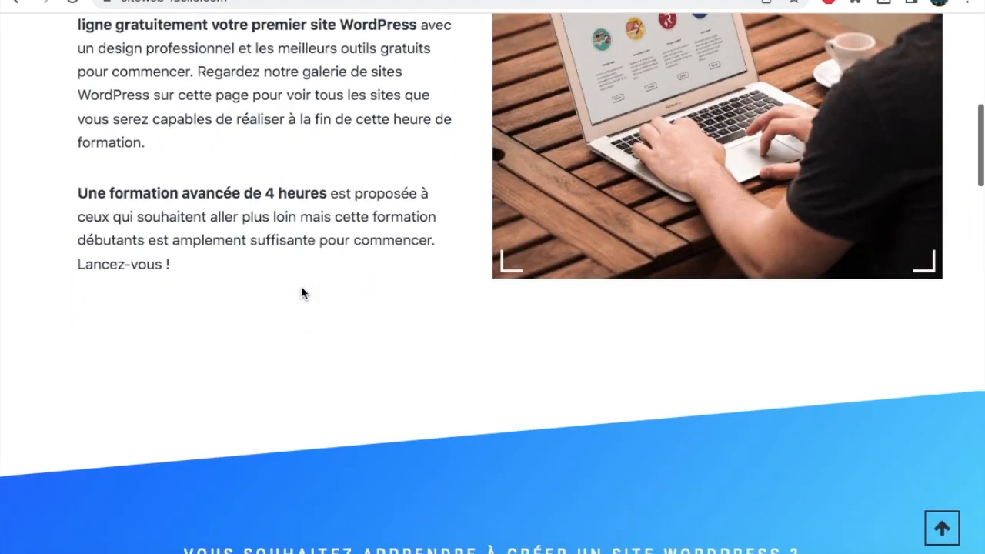
scroll(301, 290, "up", 6)
scroll(301, 291, "up", 3)
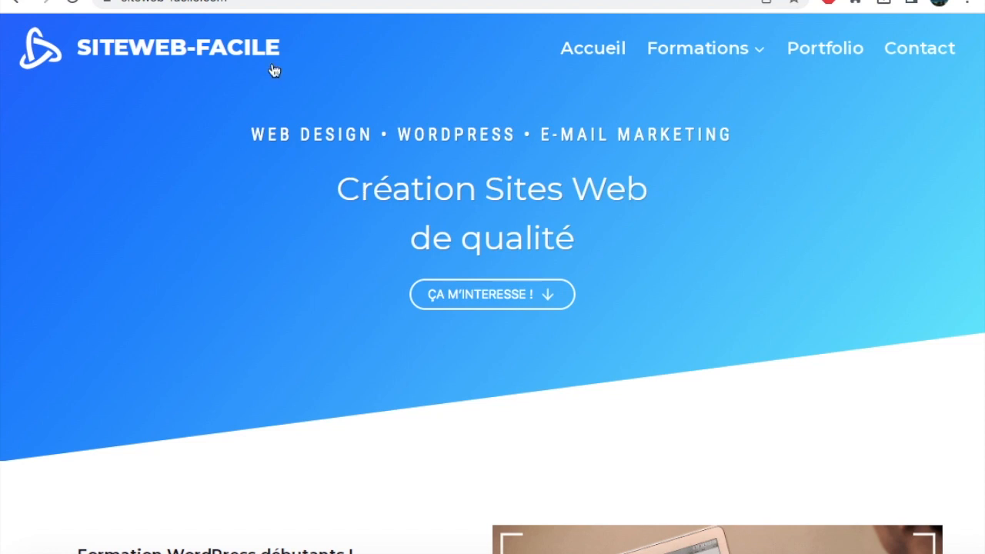
scroll(552, 161, "down", 6)
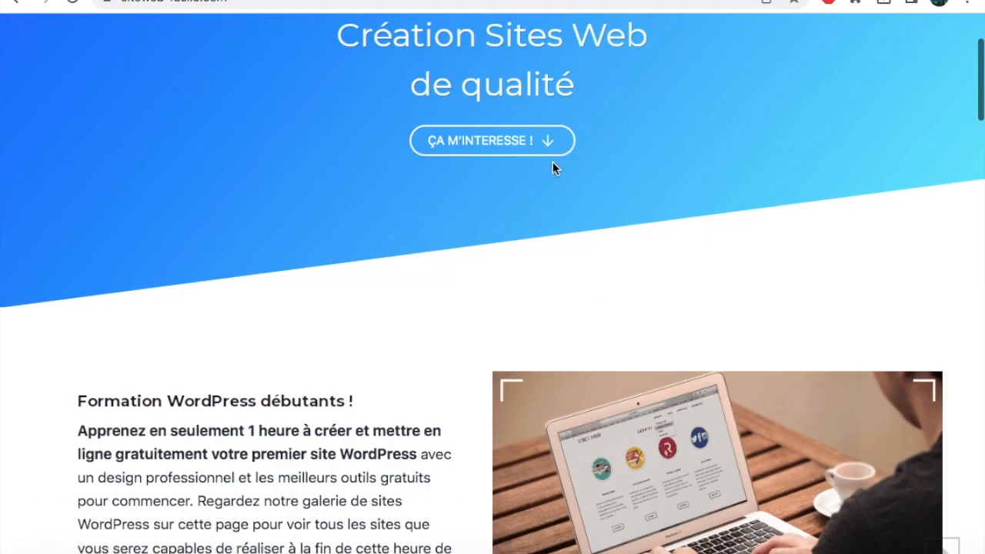
scroll(390, 161, "down", 3)
scroll(390, 161, "up", 10)
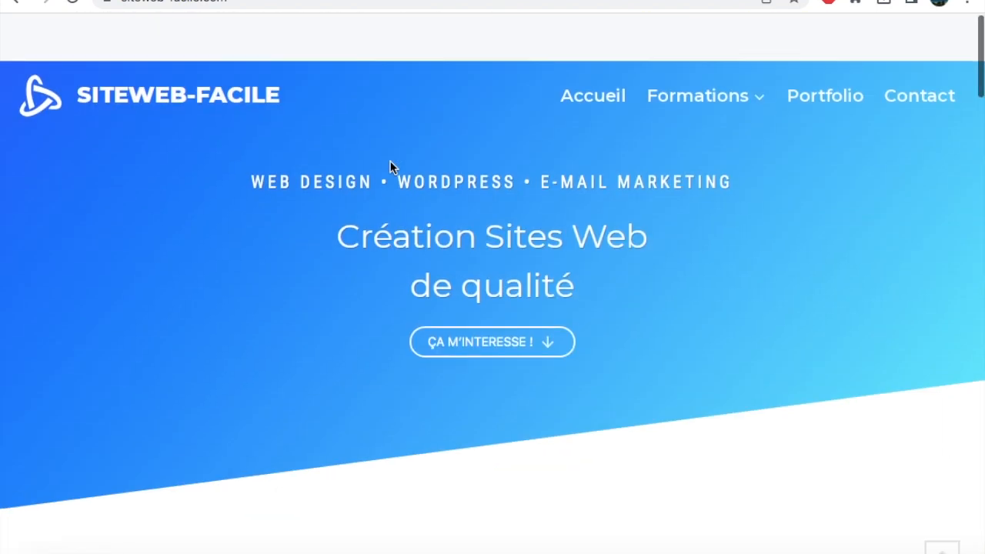
scroll(382, 384, "down", 5)
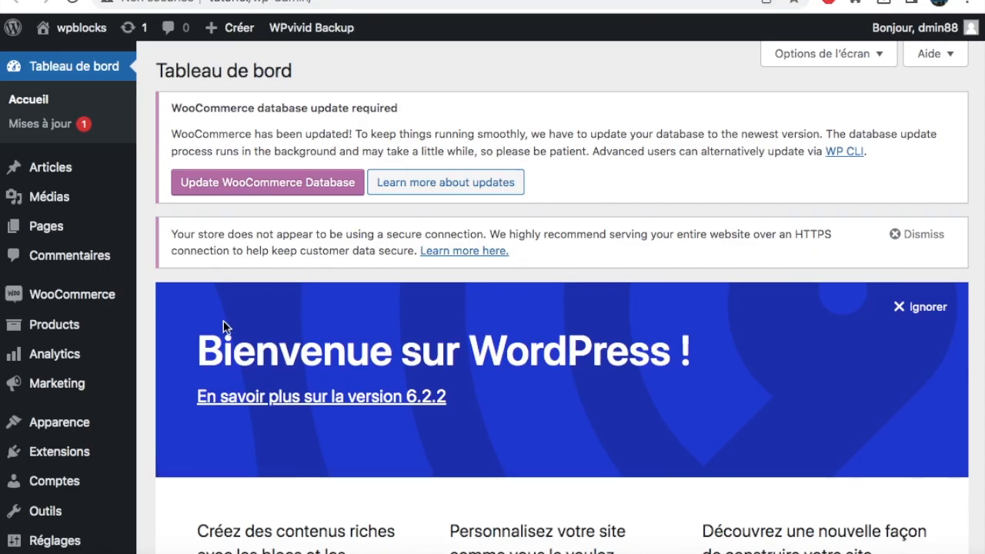
Open the WordPress site's list of installed extensions and review all of them
left_click(66, 455)
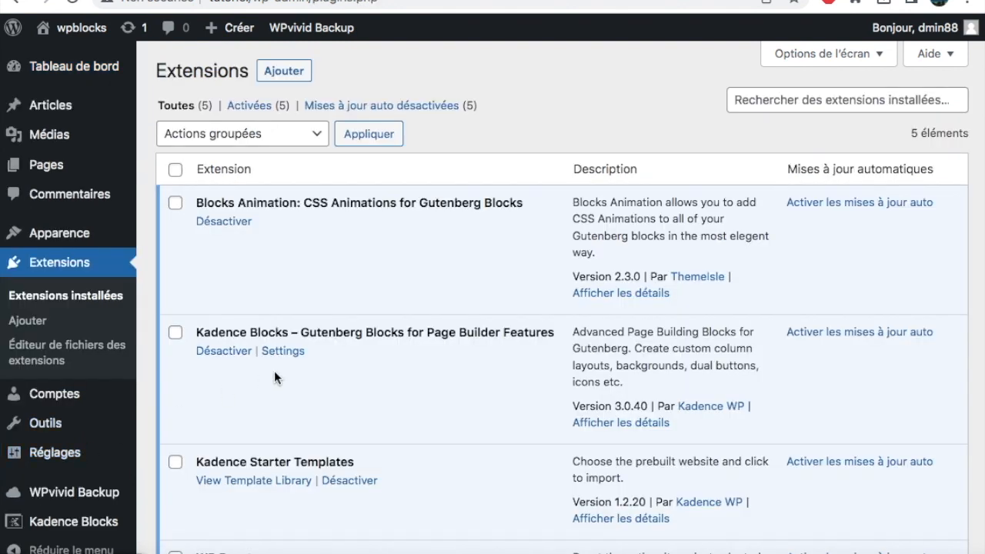
scroll(274, 370, "down", 5)
scroll(274, 370, "down", 1)
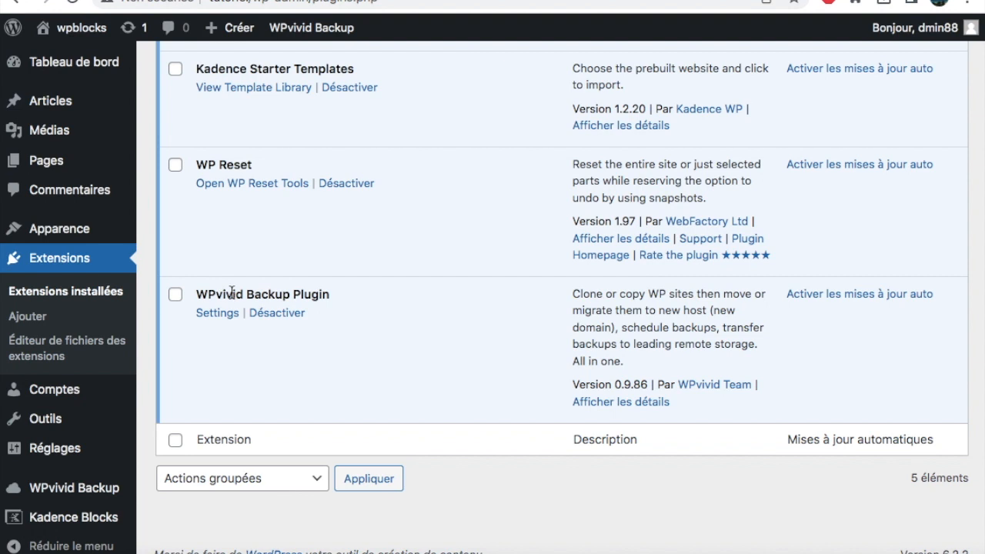
scroll(231, 291, "up", 5)
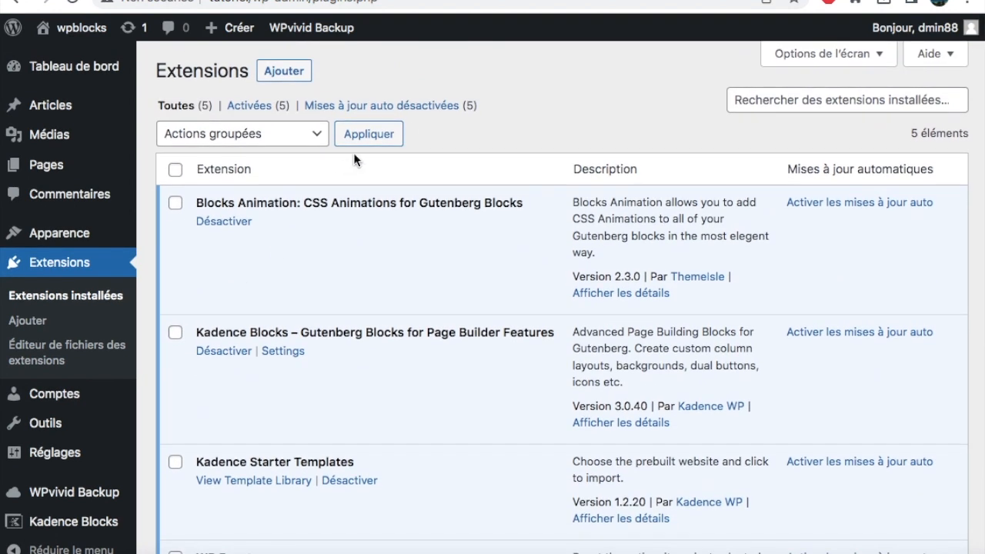
Search the WordPress extension directory for "wpvivid" and review the Migrations, Sauvegardes, Staging – WPvivid extension
left_click(284, 71)
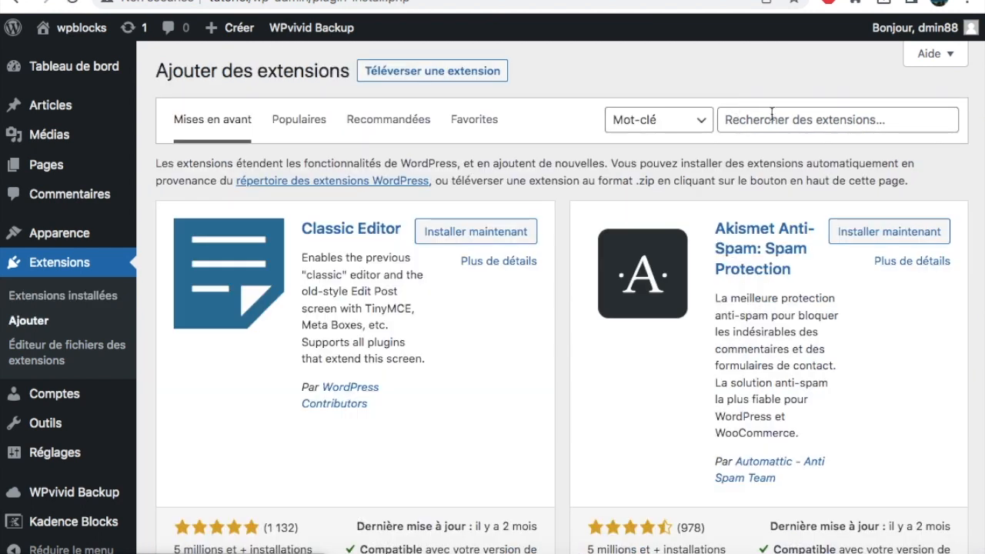
left_click(771, 113)
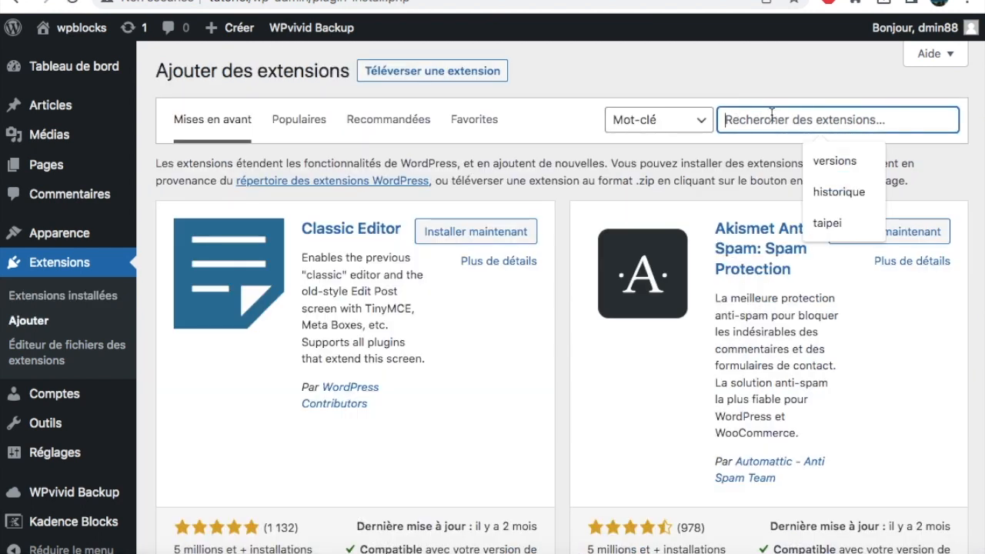
type("wpvivid")
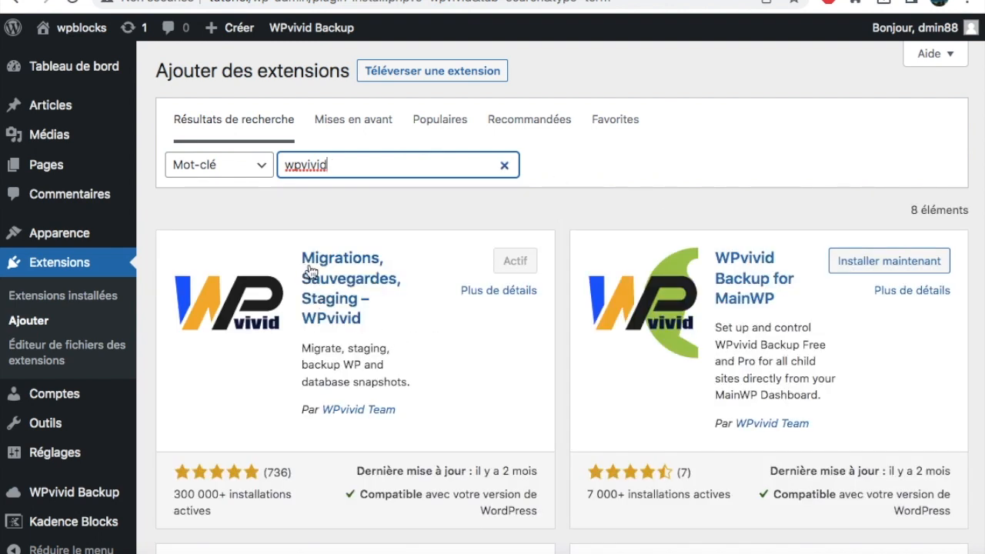
scroll(430, 332, "down", 1)
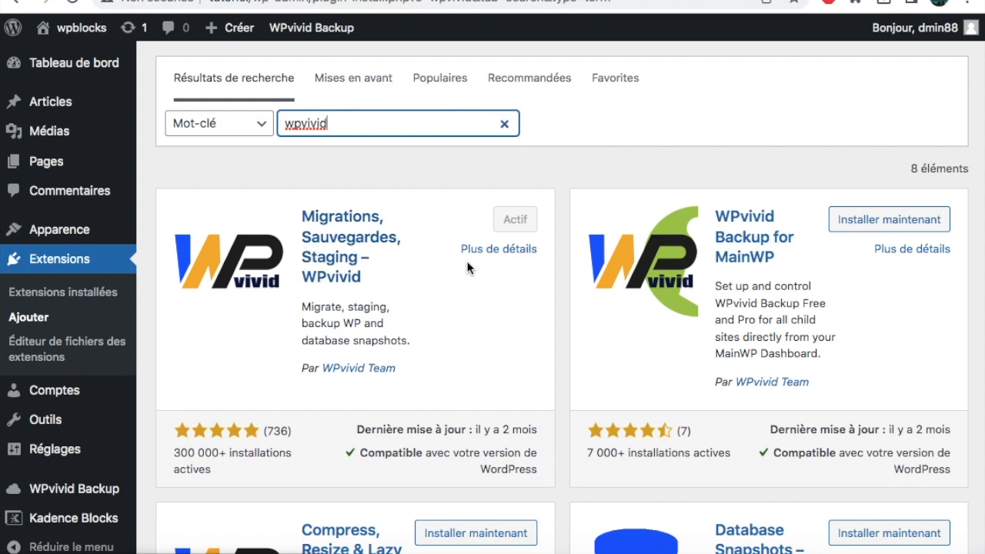
scroll(434, 346, "down", 1)
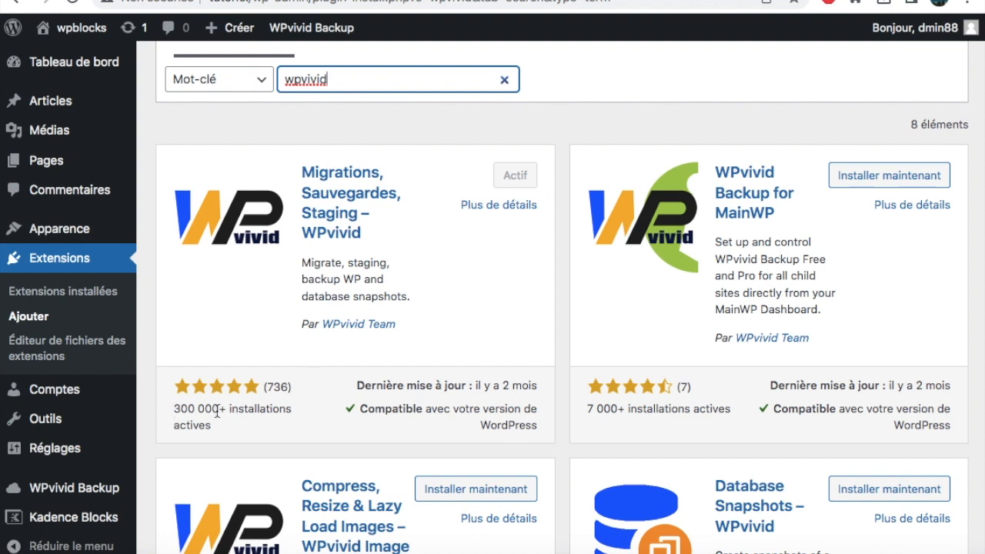
scroll(436, 322, "up", 2)
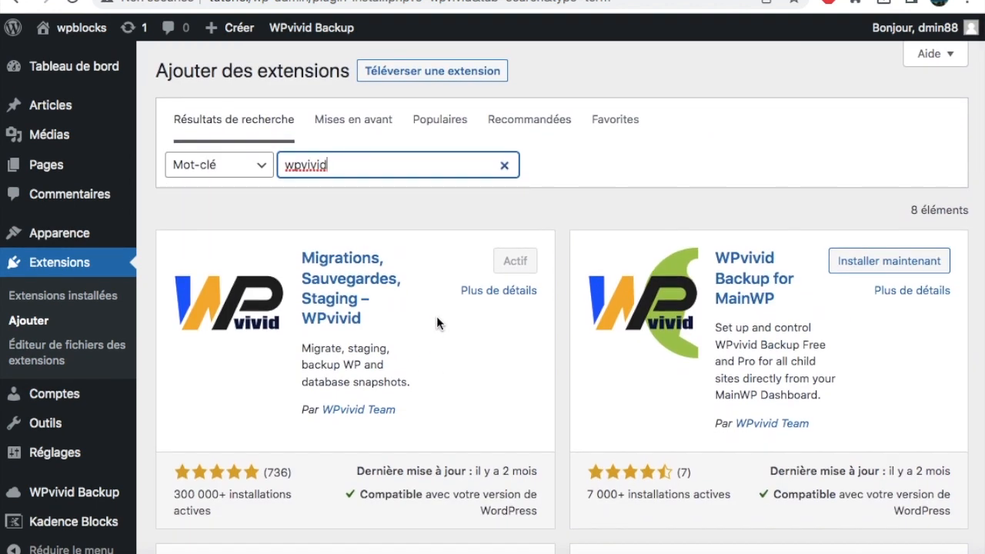
Open the WPvivid Backup page and review its Backup & Restore options down to the how-to links
left_click(94, 493)
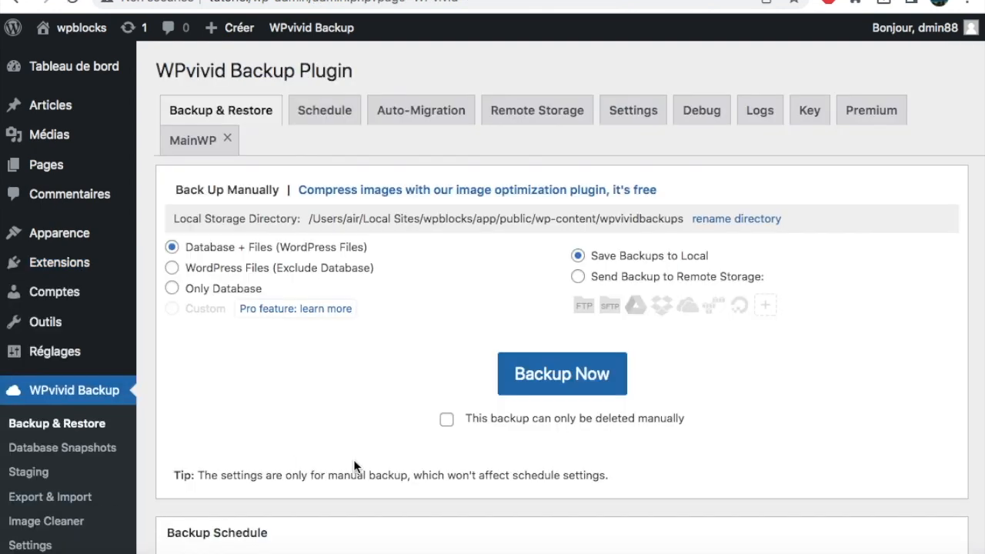
scroll(354, 460, "down", 5)
scroll(354, 460, "down", 8)
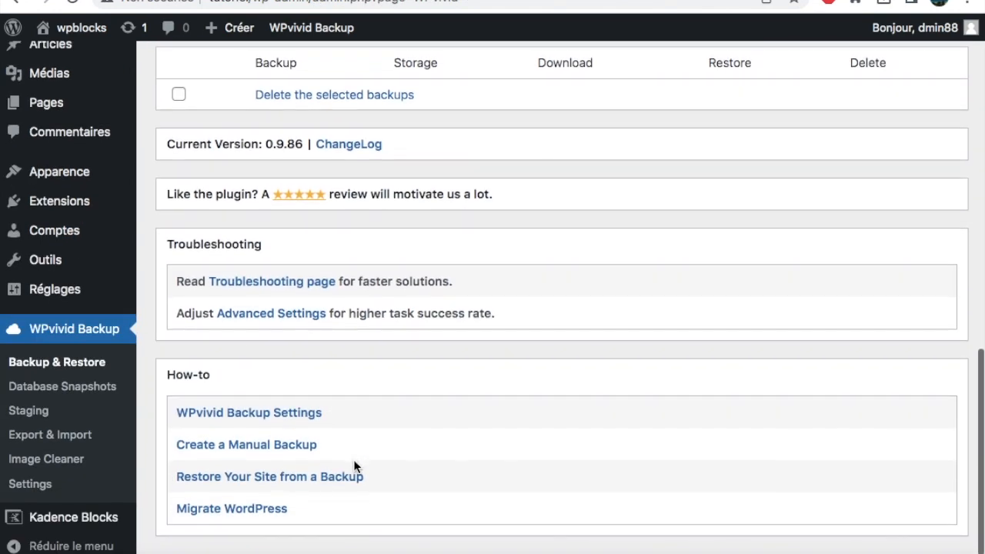
scroll(353, 459, "up", 4)
scroll(307, 115, "up", 2)
scroll(279, 227, "up", 7)
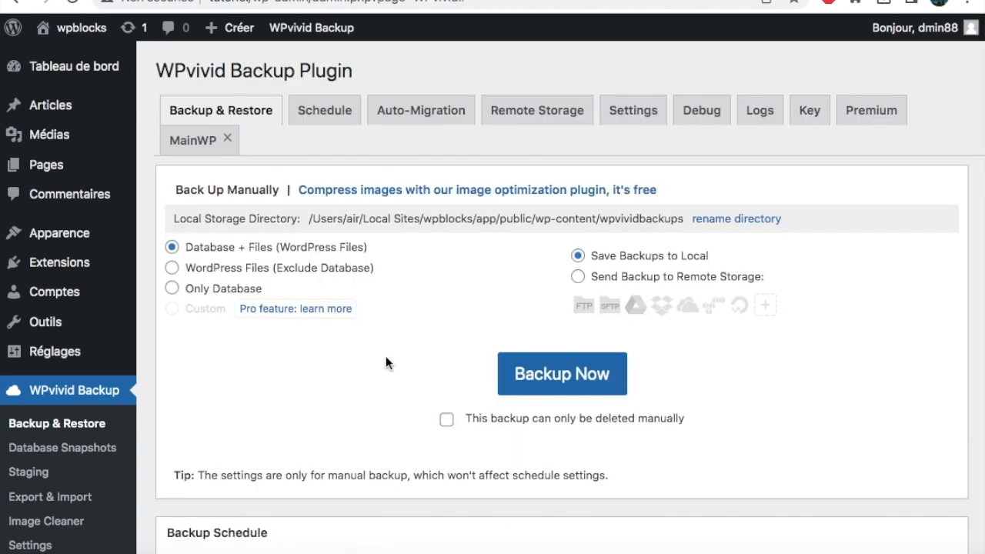
Show the upload area for existing backup files on the WPvivid Backup & Restore page
scroll(393, 388, "down", 2)
scroll(393, 388, "up", 2)
scroll(393, 383, "down", 6)
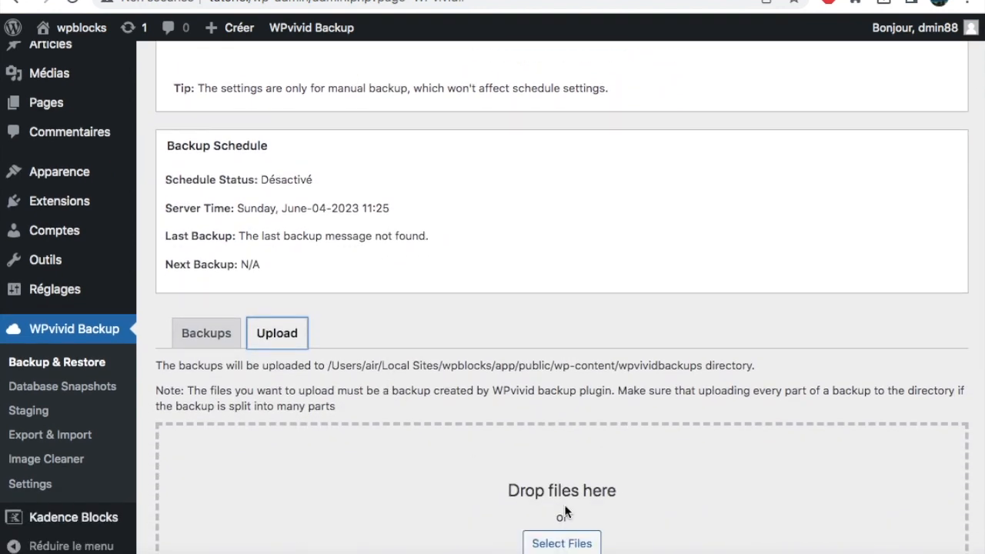
left_click(286, 340)
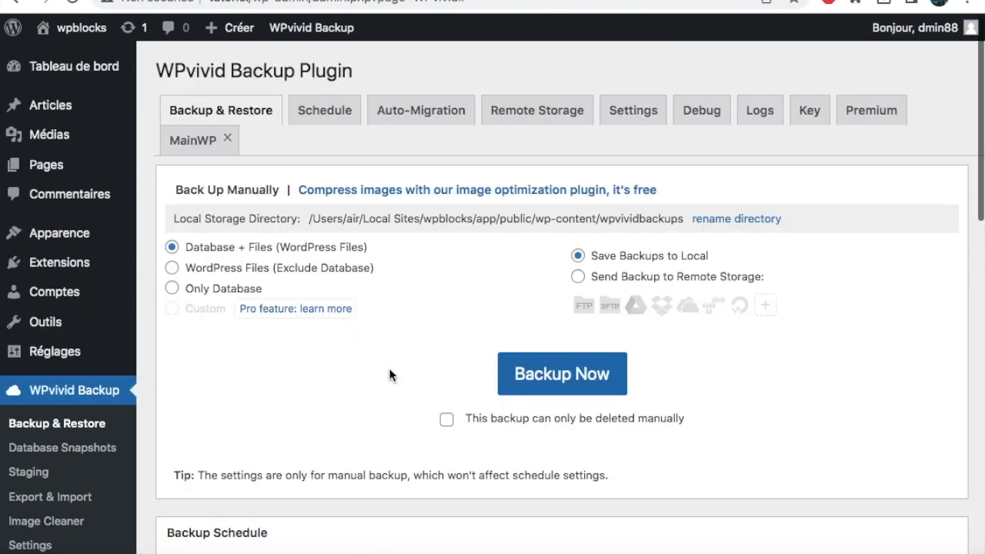
Examine WPvivid's backup file upload area, the backup schedule and the manual backup options
scroll(477, 428, "down", 10)
scroll(508, 433, "down", 2)
scroll(539, 436, "up", 6)
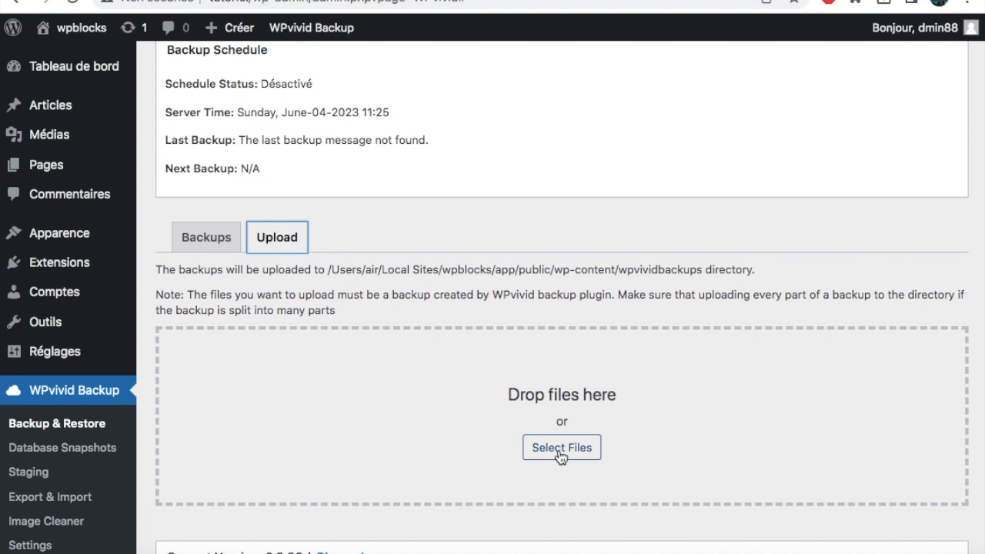
scroll(559, 457, "up", 5)
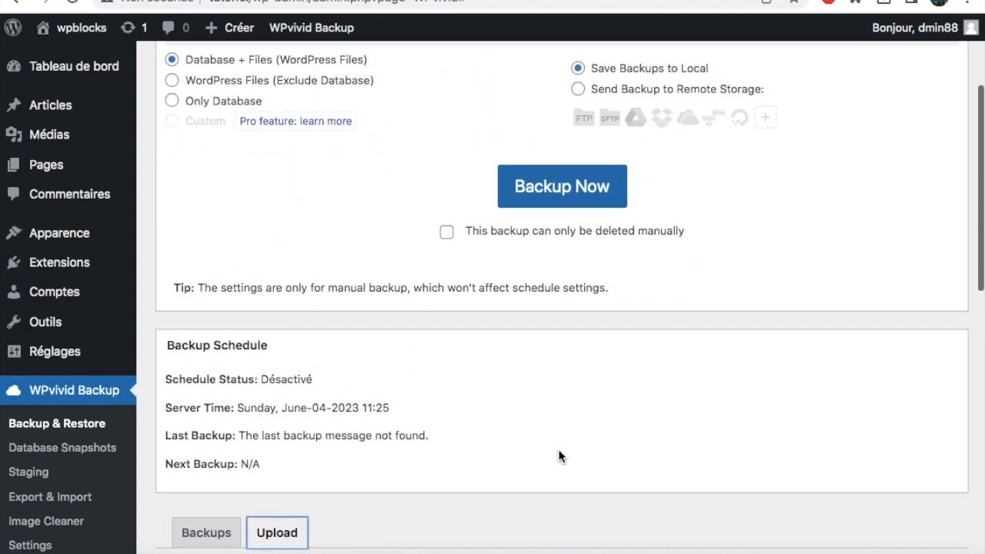
scroll(559, 456, "up", 1)
scroll(558, 395, "down", 5)
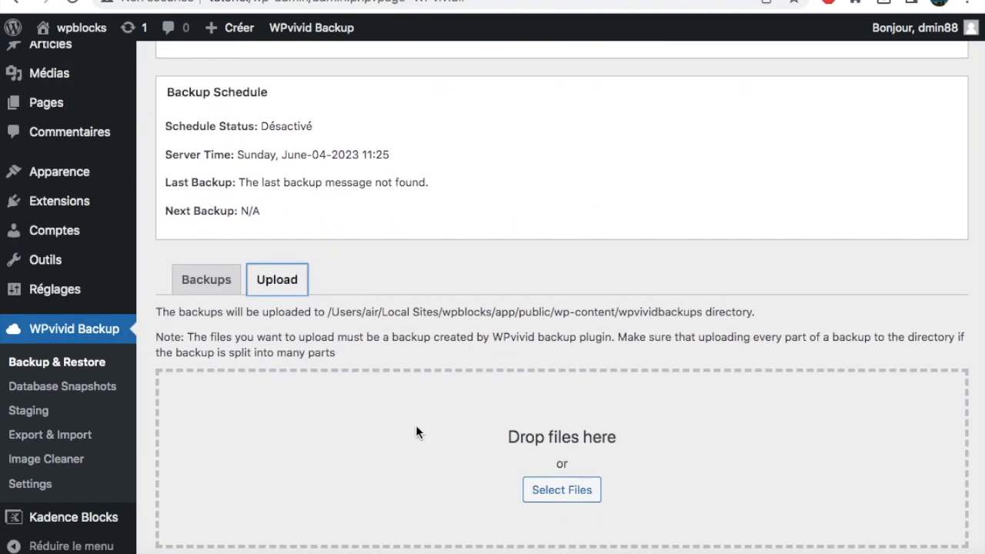
scroll(411, 427, "up", 6)
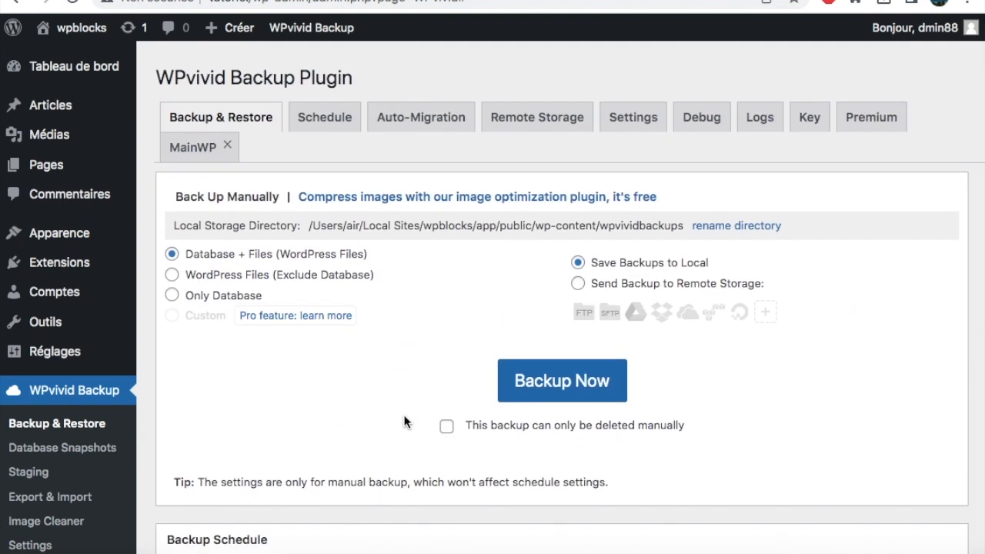
scroll(416, 500, "down", 5)
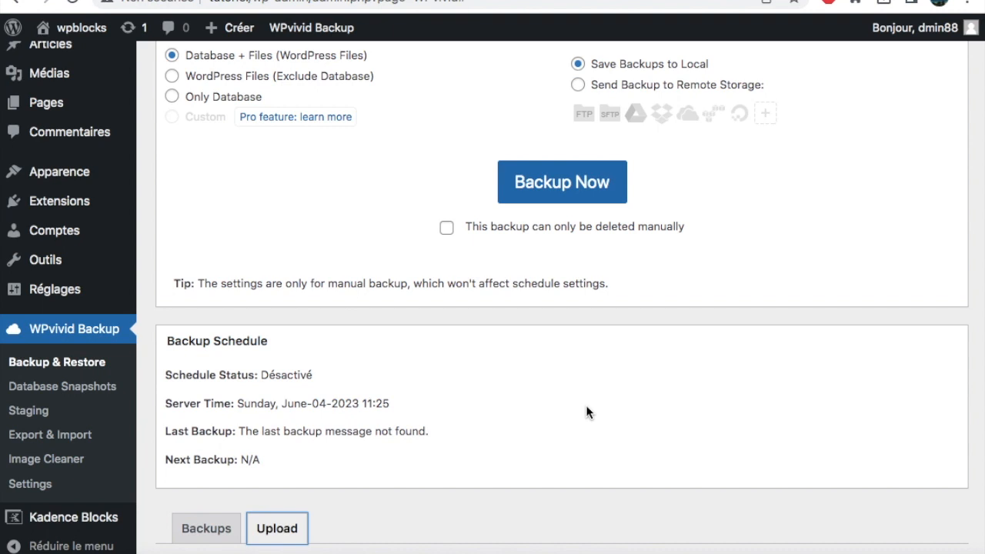
scroll(265, 257, "up", 5)
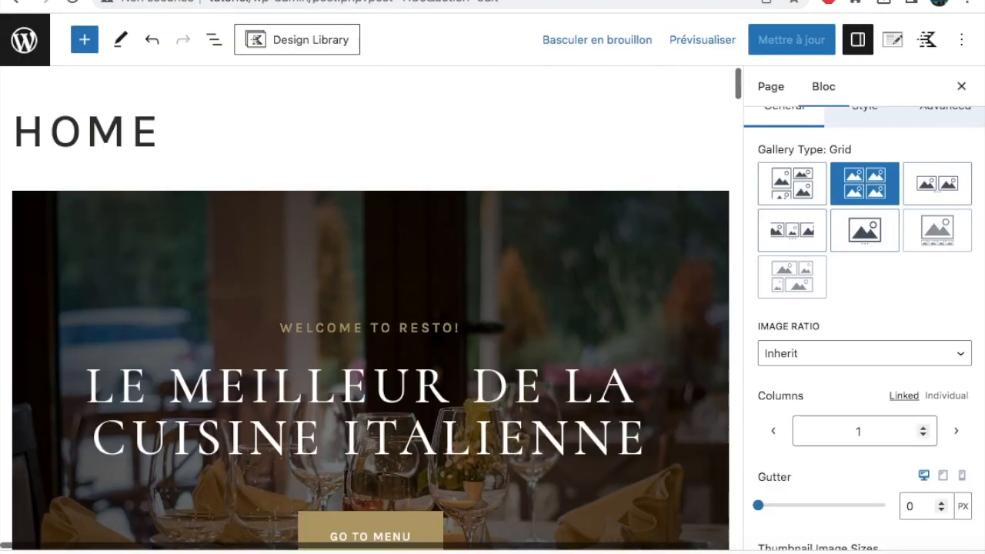
Examine the restaurant Home page in the block editor, from the opening banner to the Culinary Delight section
scroll(497, 231, "down", 10)
scroll(497, 231, "down", 10)
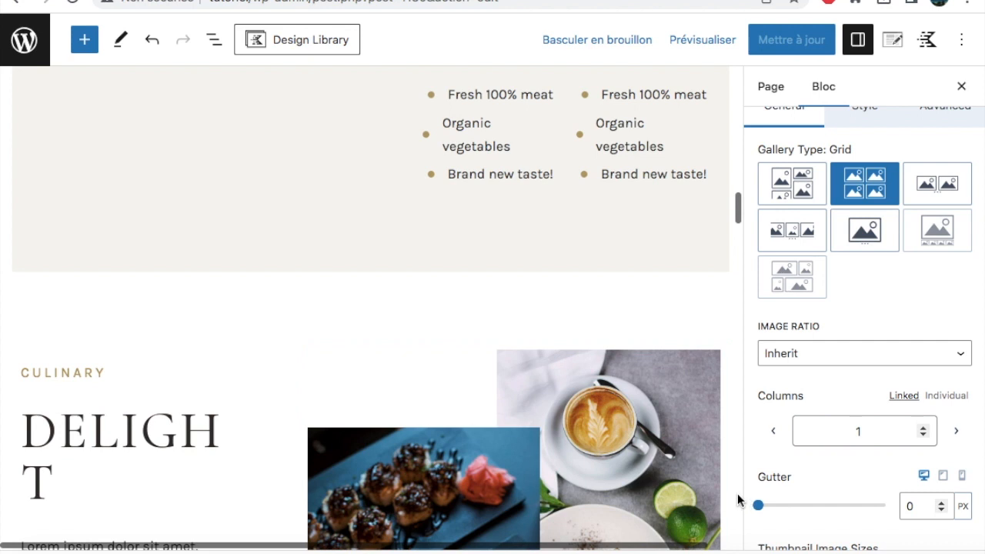
mouse_move(717, 551)
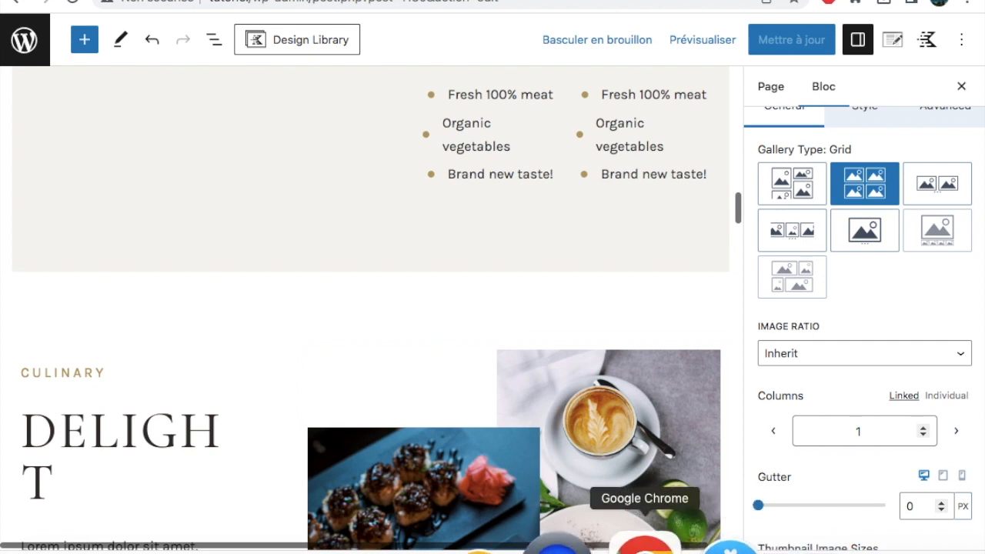